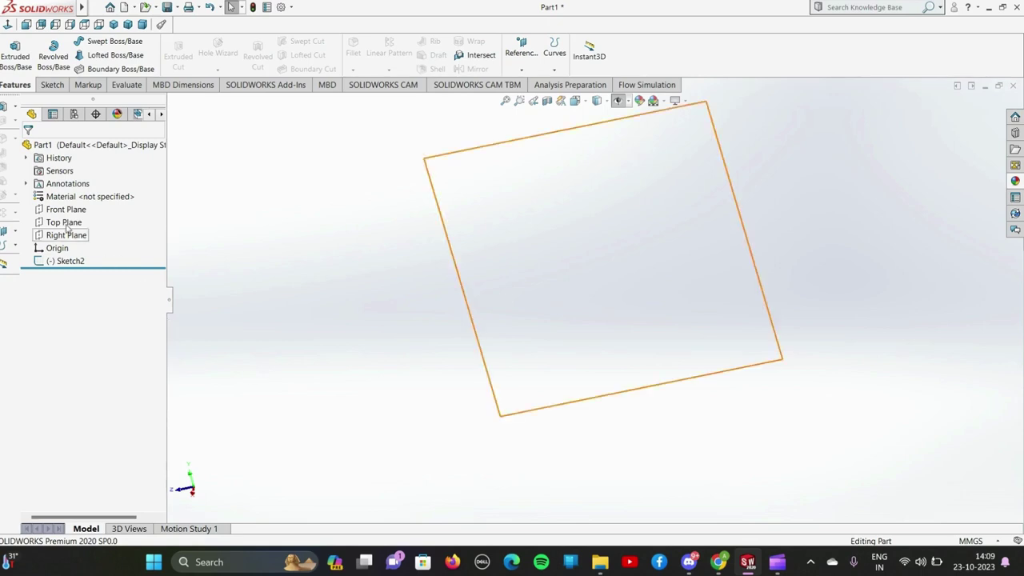
Open a new sketch on the Front Plane, viewed normal to the screen
click(70, 210)
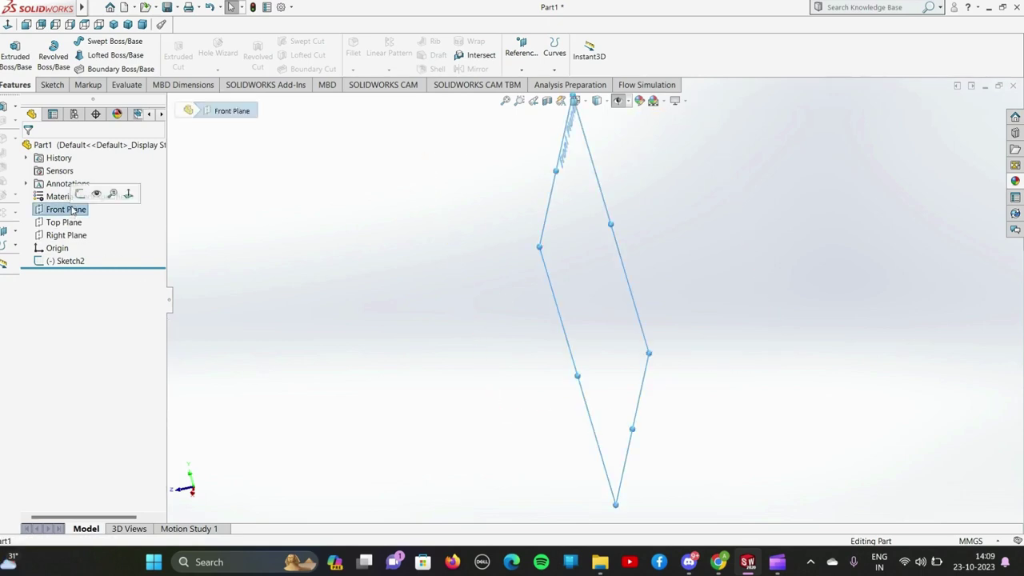
click(78, 200)
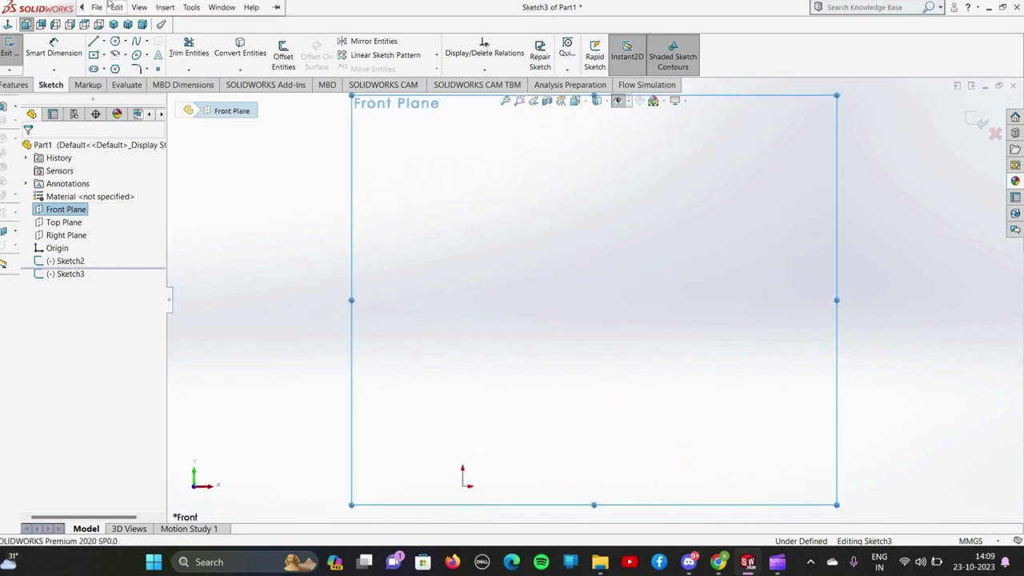
click(116, 7)
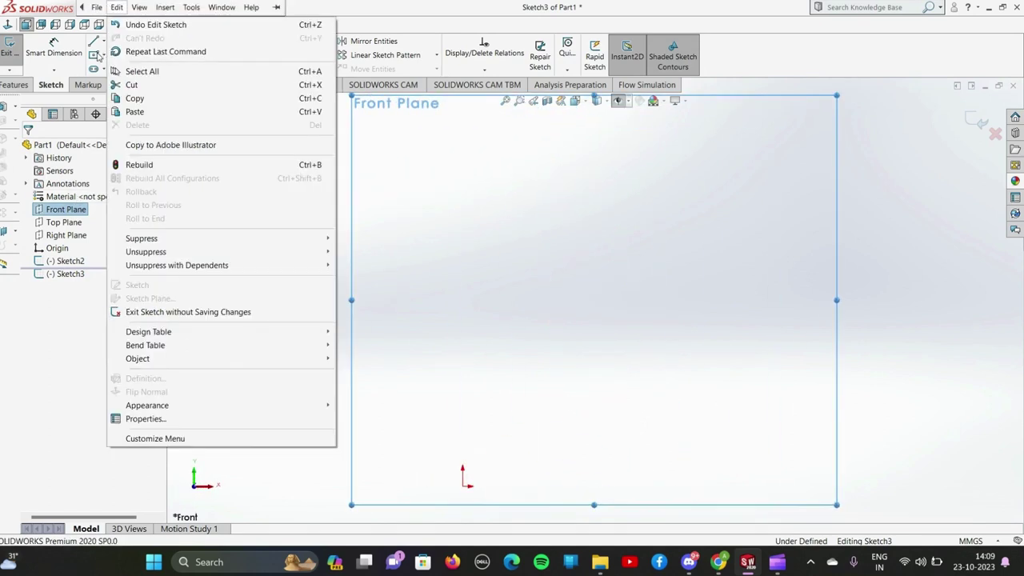
click(103, 45)
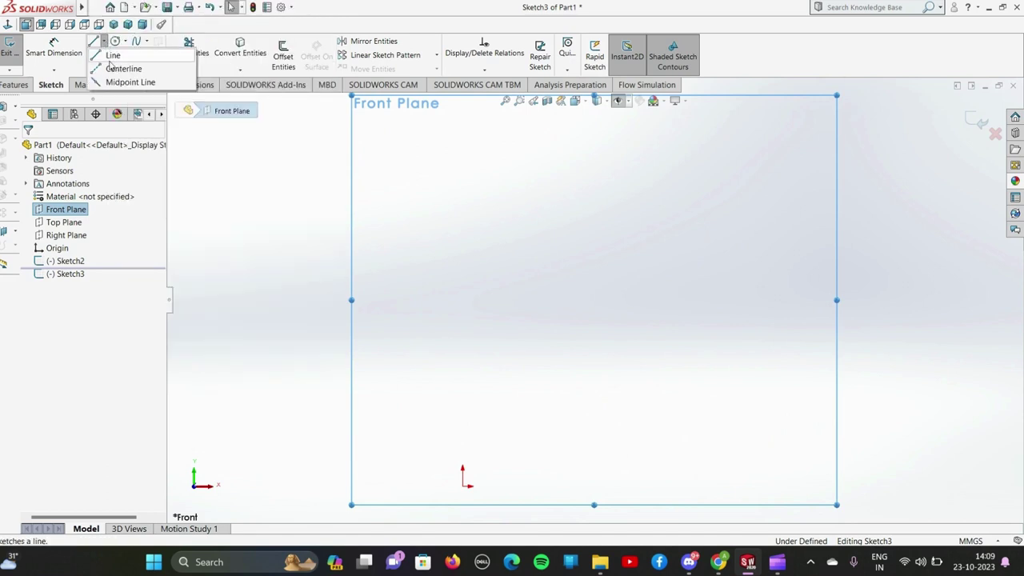
Draw a horizontal construction centerline through the origin
click(120, 66)
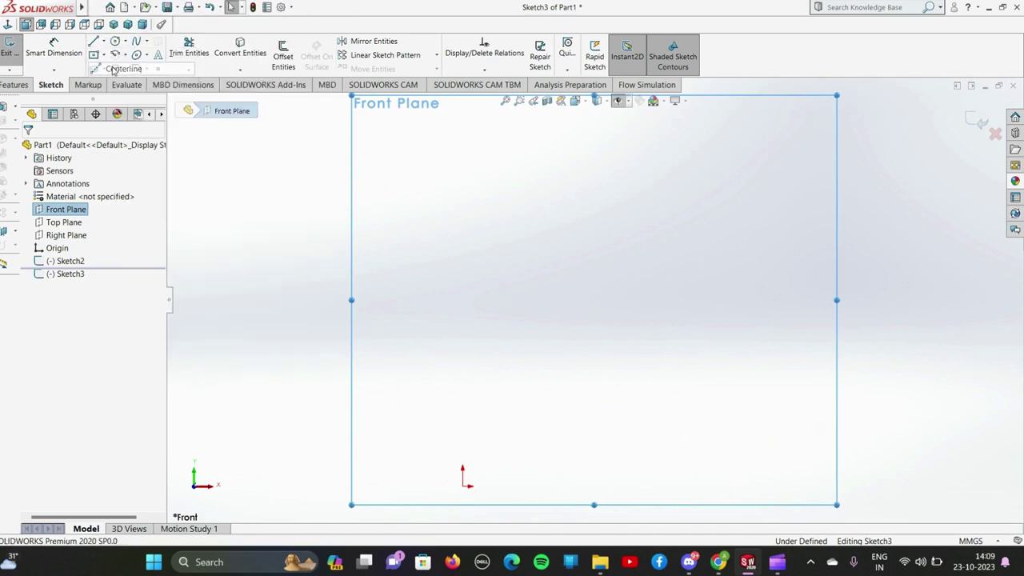
click(367, 486)
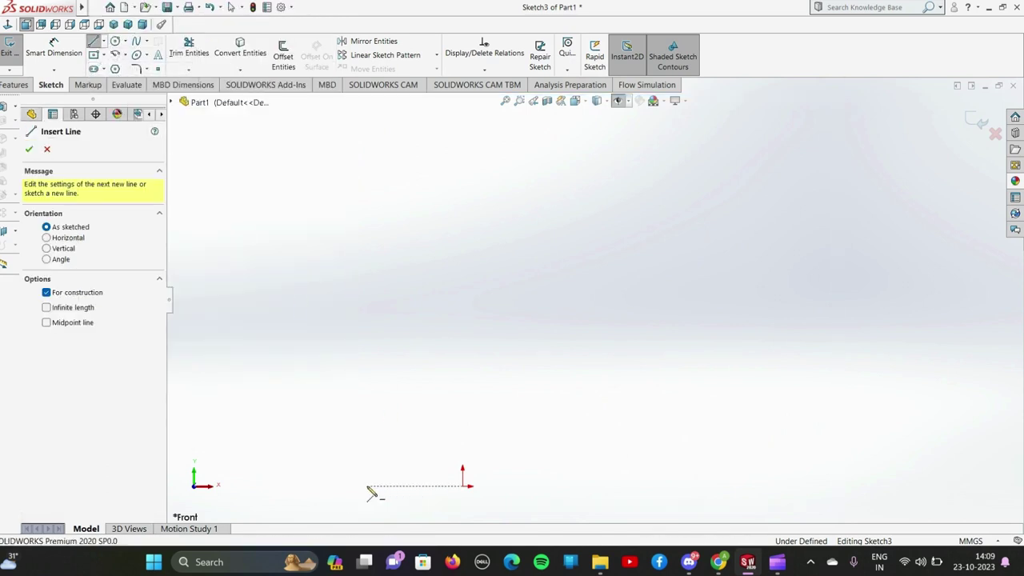
click(756, 486)
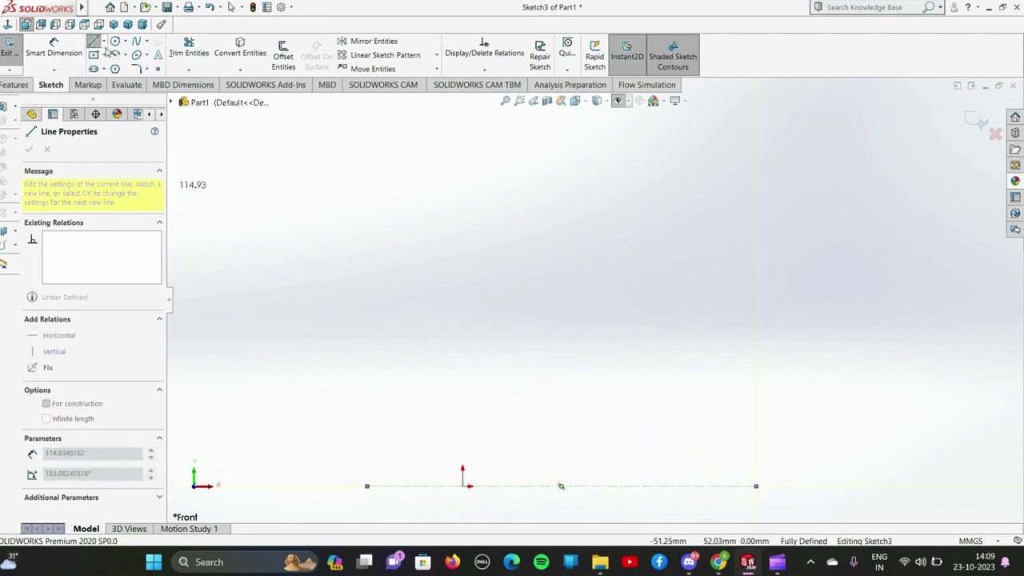
Draw a center rectangle sitting above the centerline
click(103, 55)
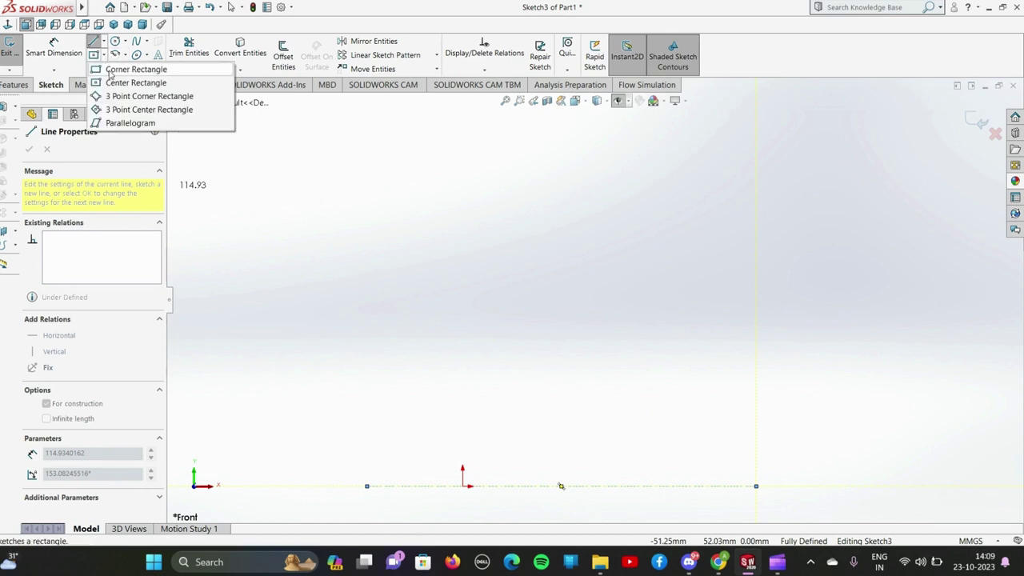
click(114, 83)
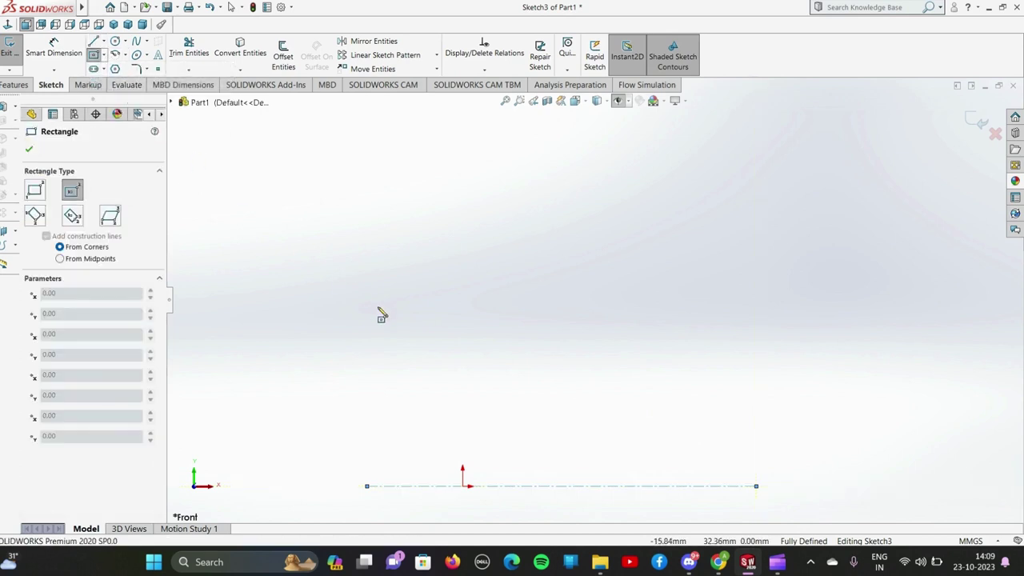
click(462, 313)
click(367, 335)
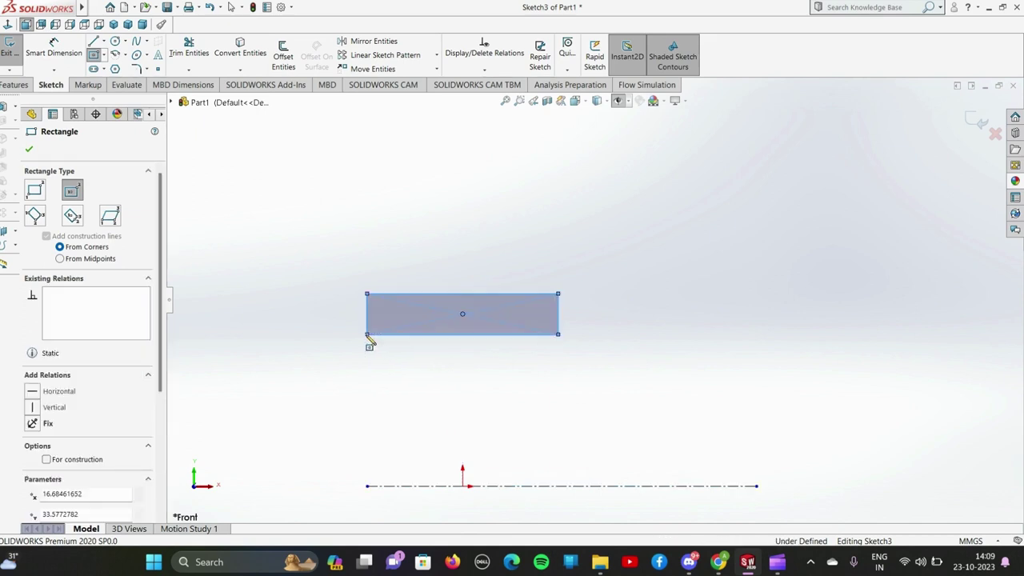
click(31, 152)
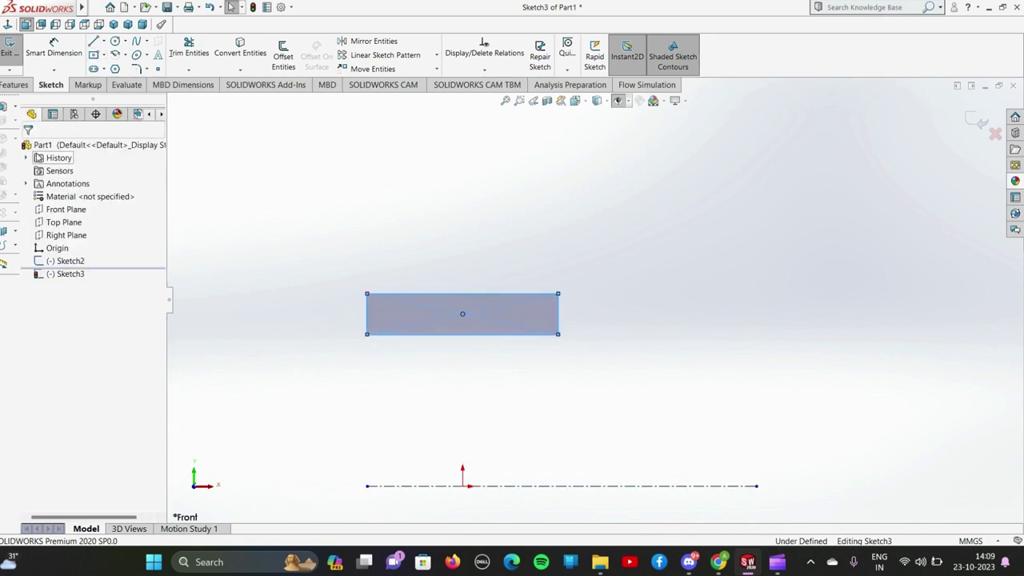
Dimension the rectangle's top edge to a 31 mm width
click(54, 55)
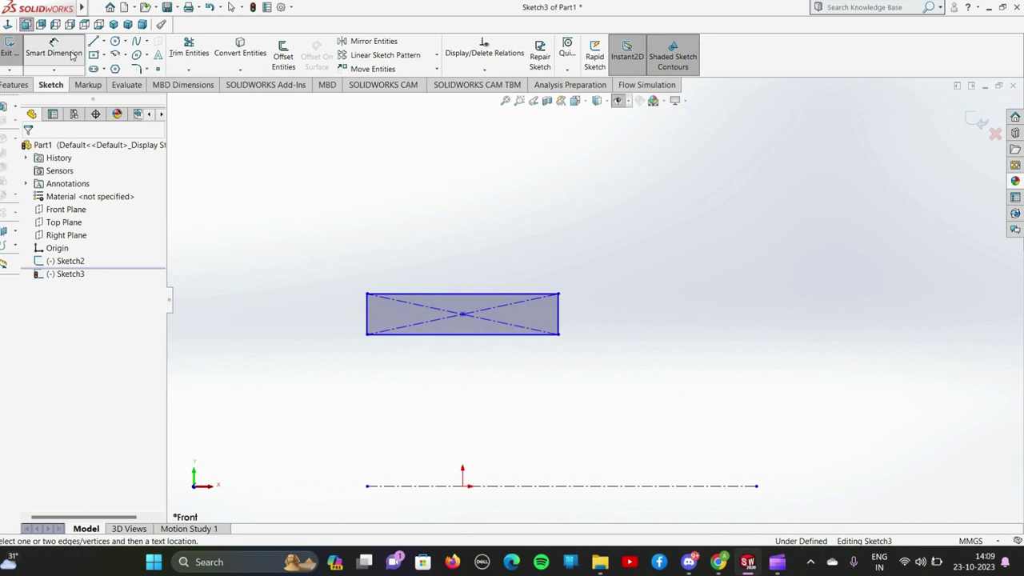
click(420, 295)
click(444, 201)
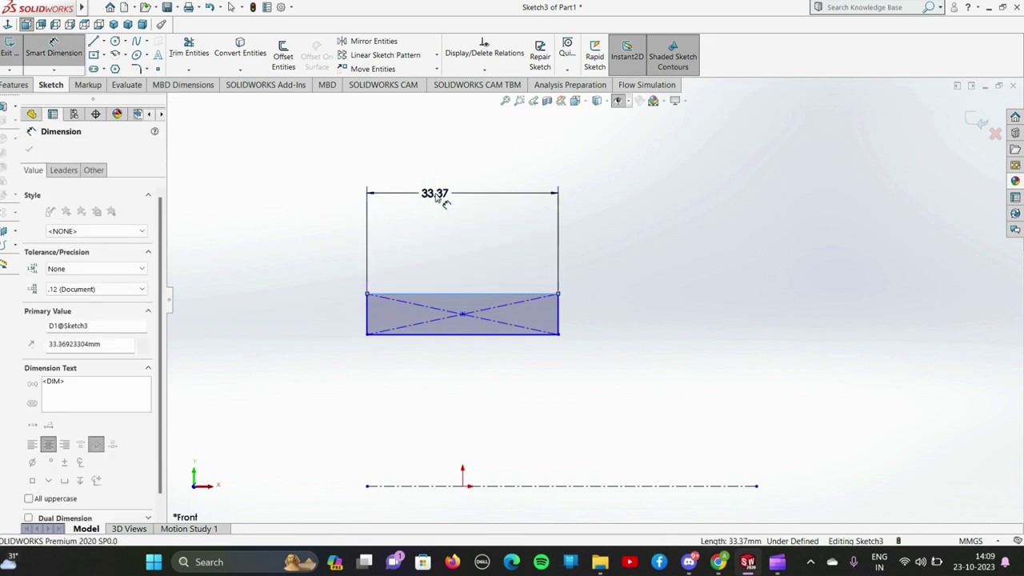
double_click(436, 194)
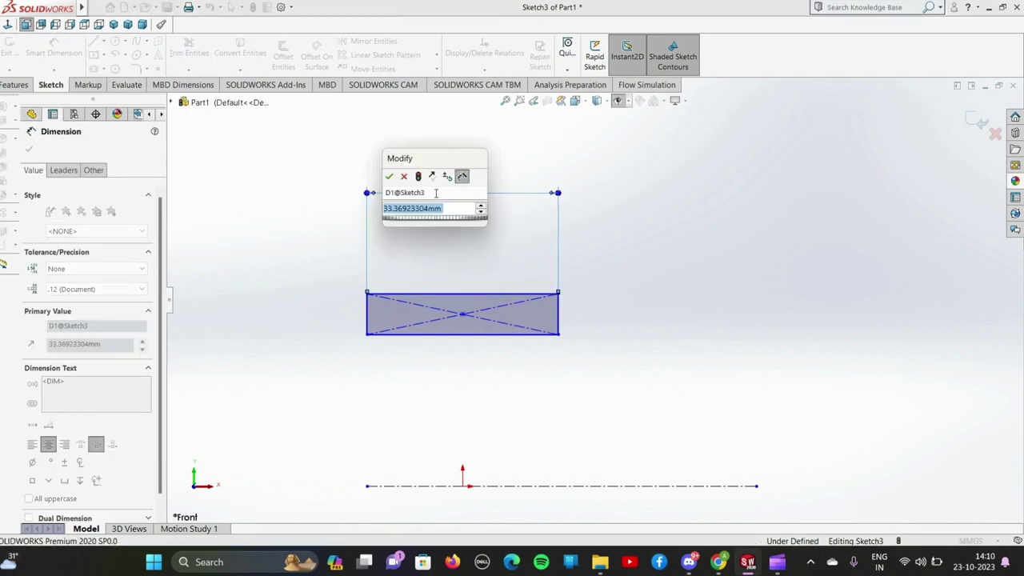
text(31)
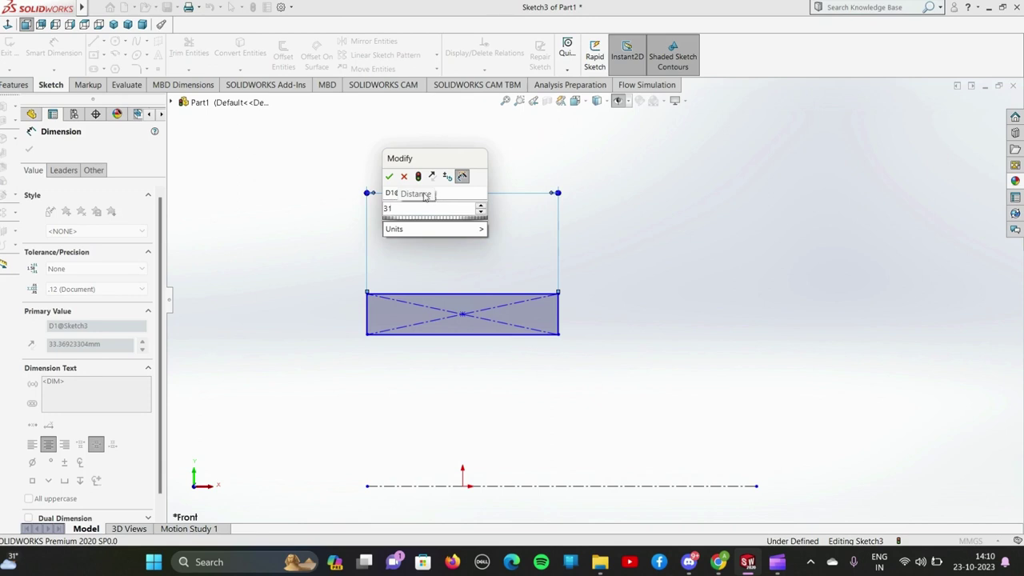
click(390, 177)
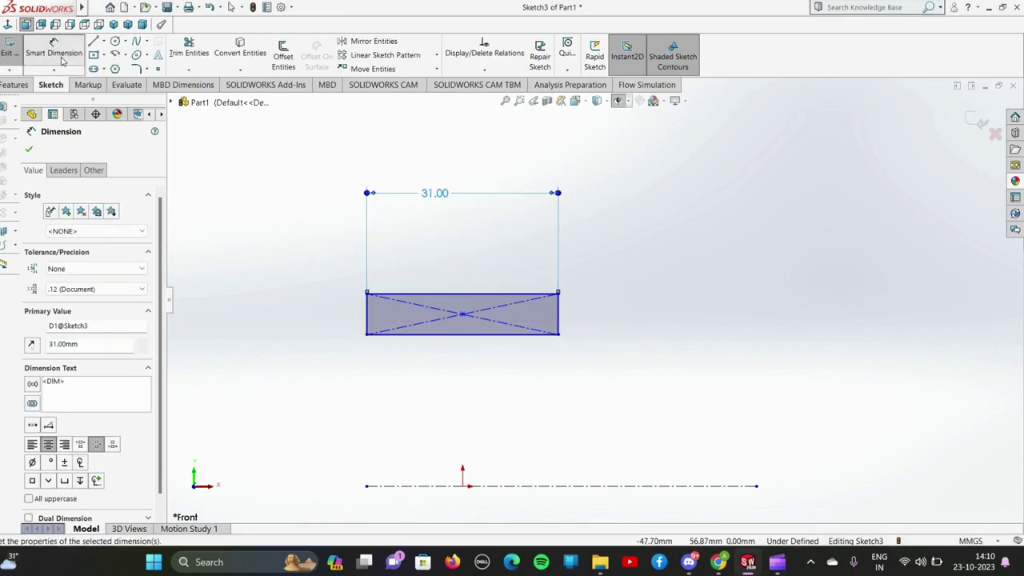
Set the rectangle's bottom edge 53 mm above the centerline
click(418, 334)
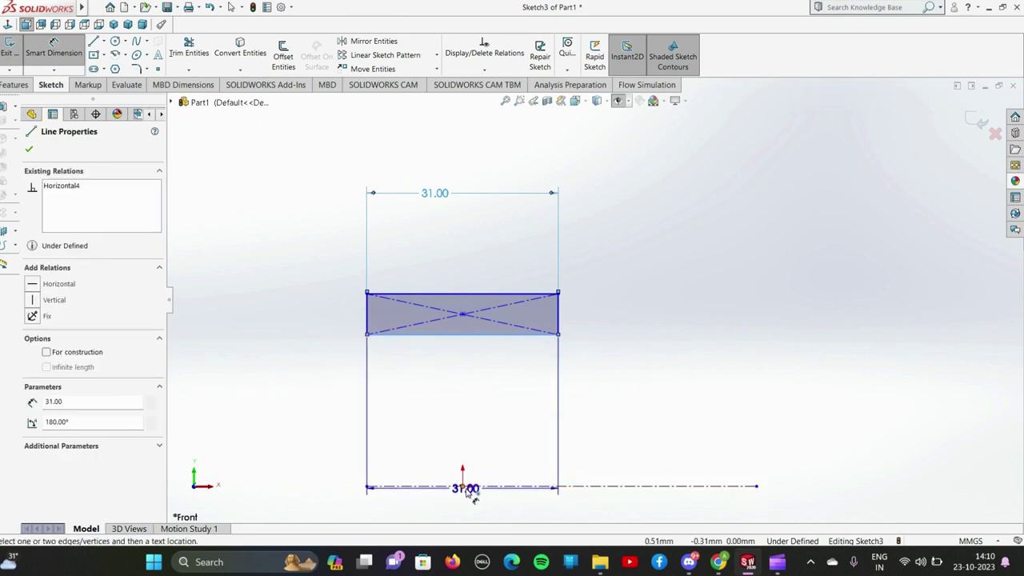
click(464, 487)
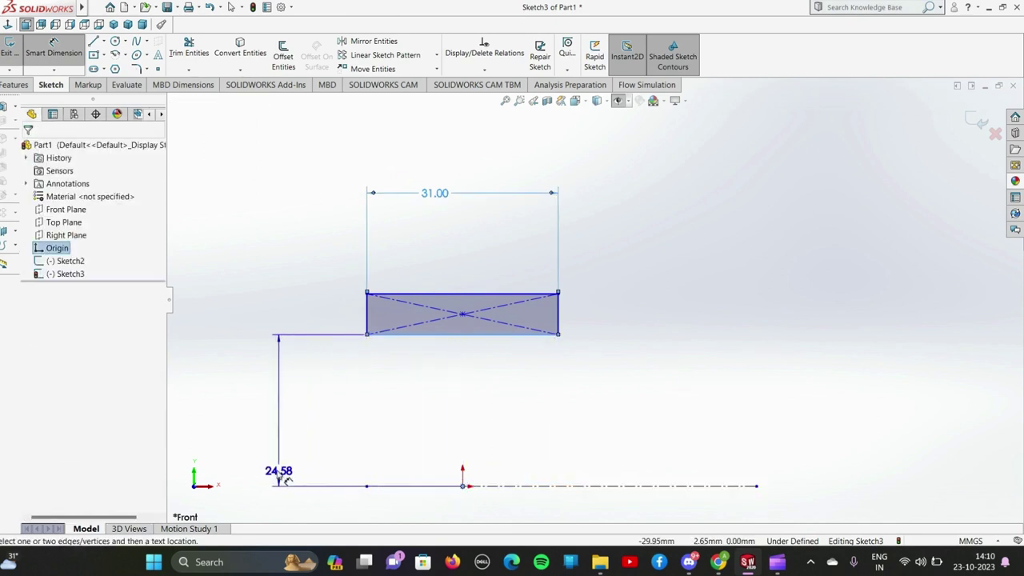
click(282, 477)
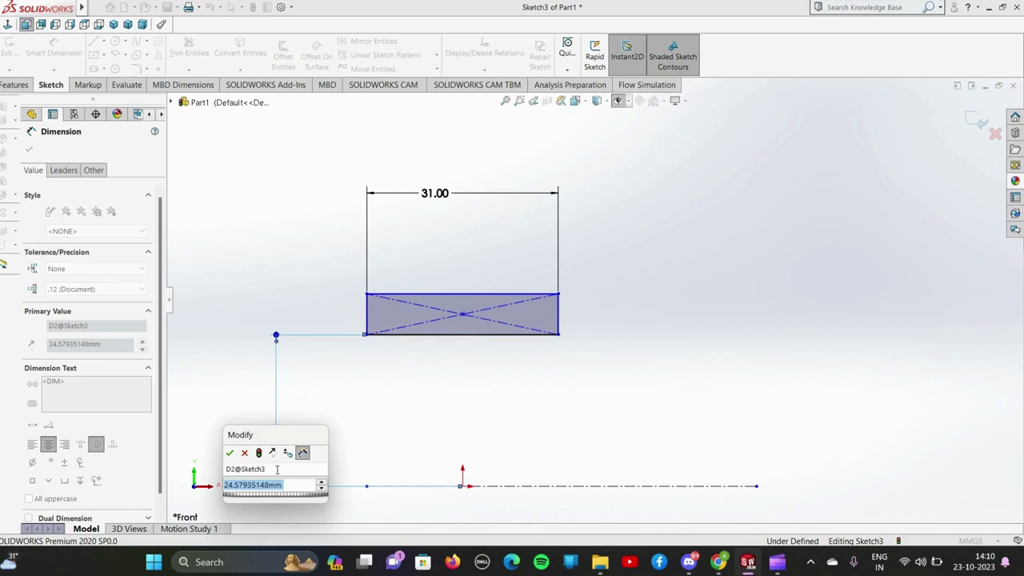
text(53)
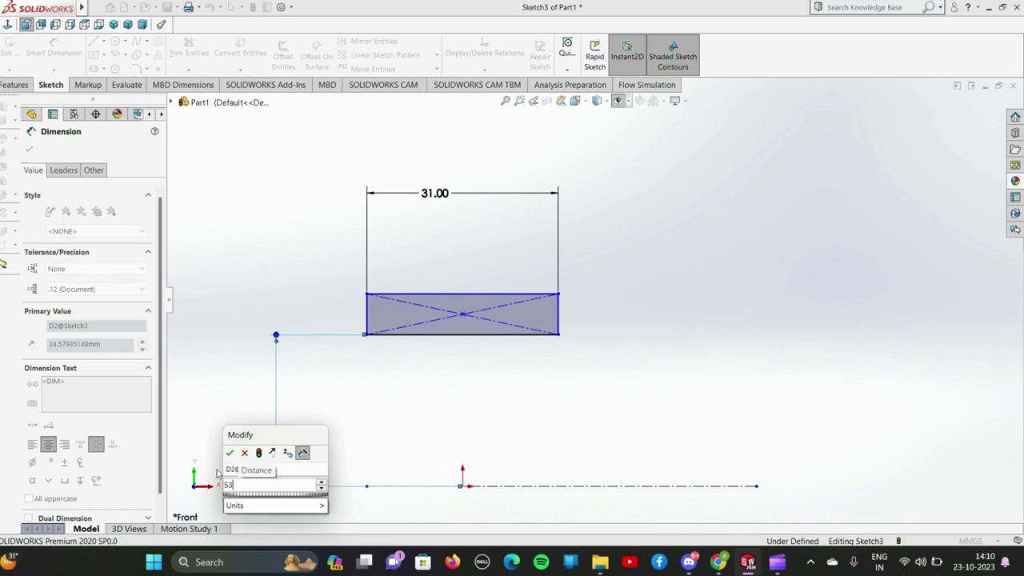
click(230, 453)
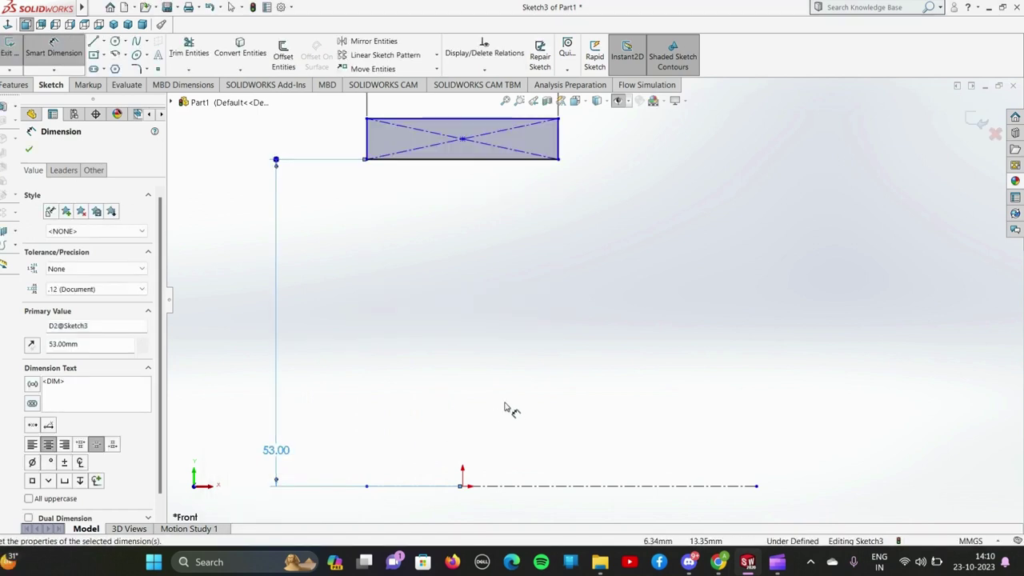
Set the rectangle's top edge 65 mm above the centerline
scroll(504, 408, up, 2)
scroll(507, 407, up, 2)
scroll(529, 392, down, 1)
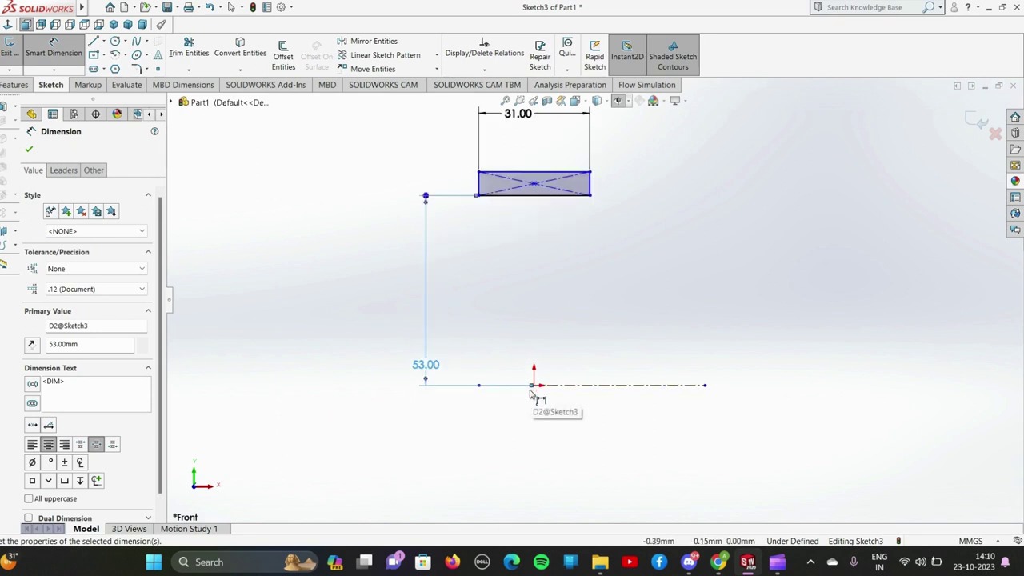
scroll(529, 392, down, 3)
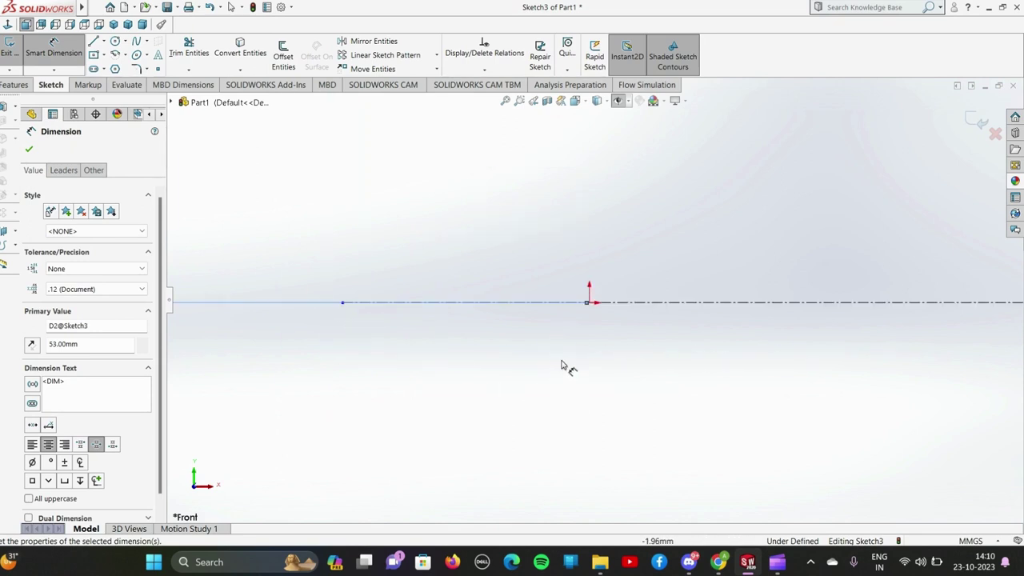
click(590, 304)
scroll(590, 304, up, 2)
scroll(592, 300, up, 2)
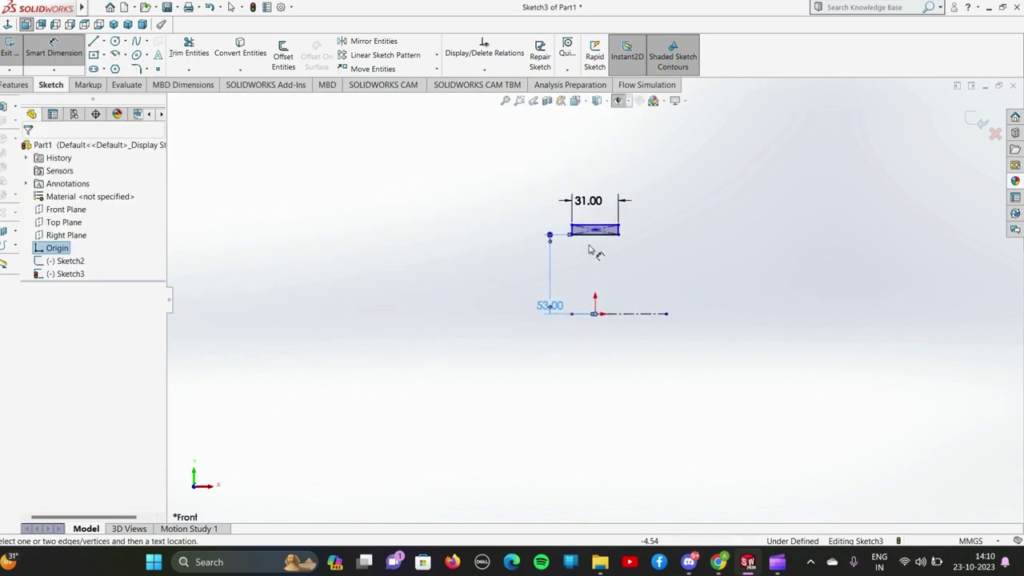
scroll(592, 240, down, 3)
click(586, 256)
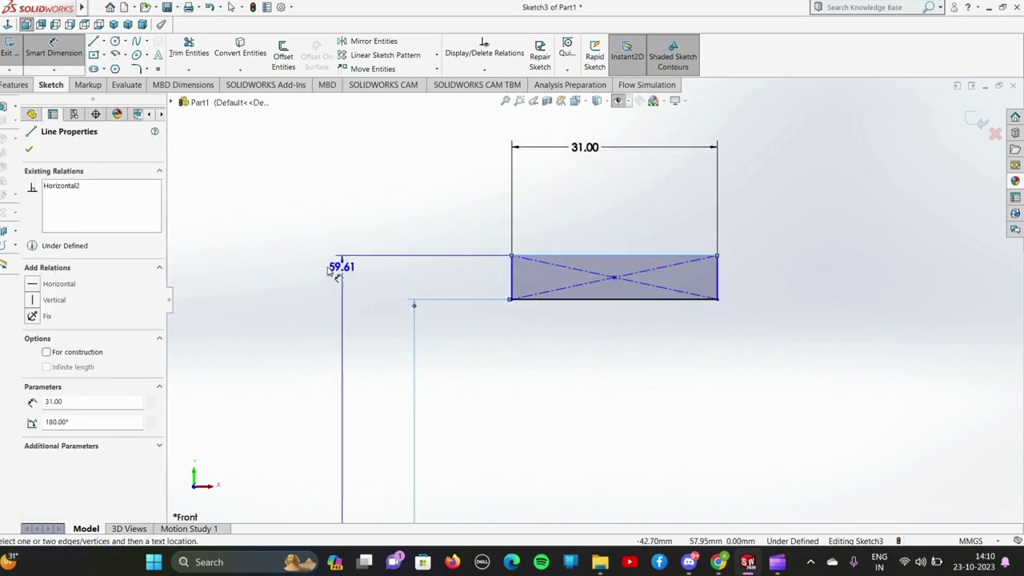
click(309, 266)
text(65)
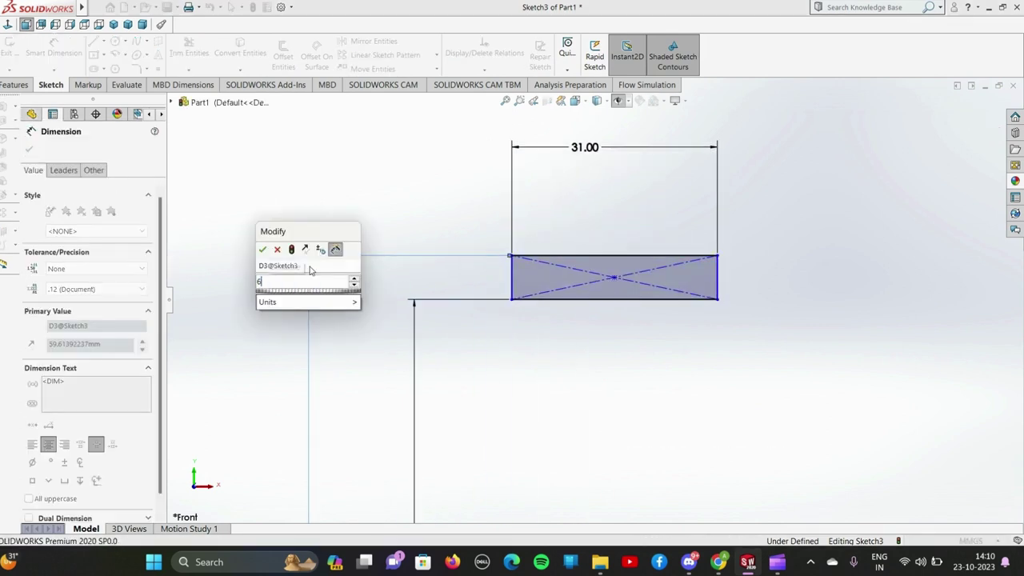
click(264, 250)
scroll(618, 362, up, 3)
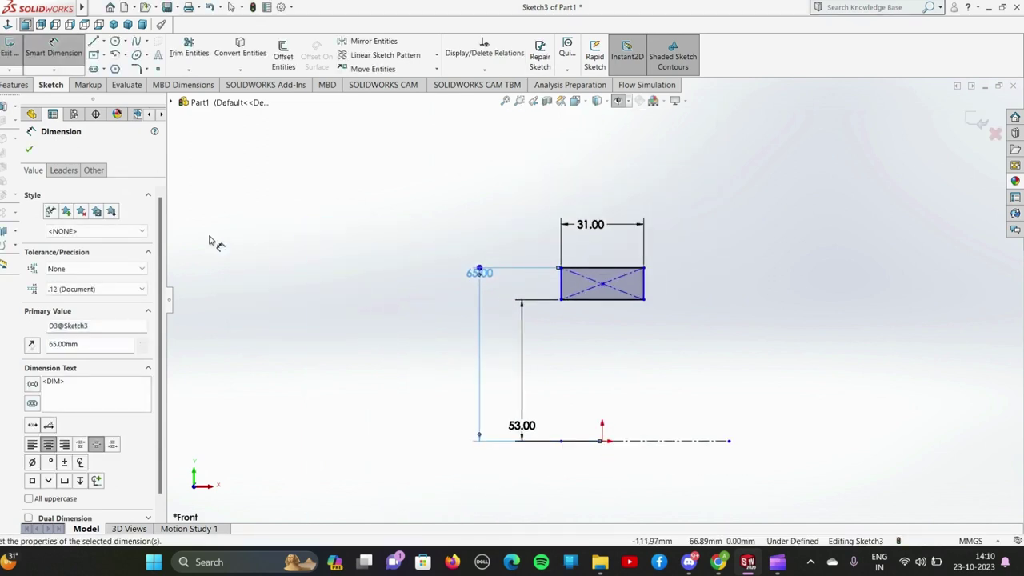
click(29, 151)
Draw a vertical centerline from the horizontal centerline's end to the rectangle centre, then zoom to fit
click(101, 41)
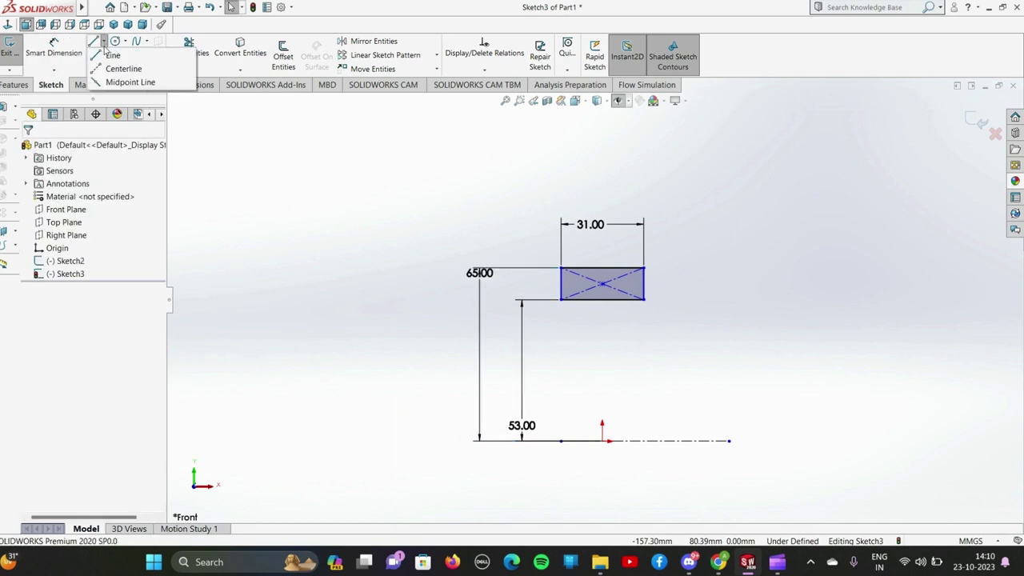
click(120, 66)
scroll(604, 436, down, 3)
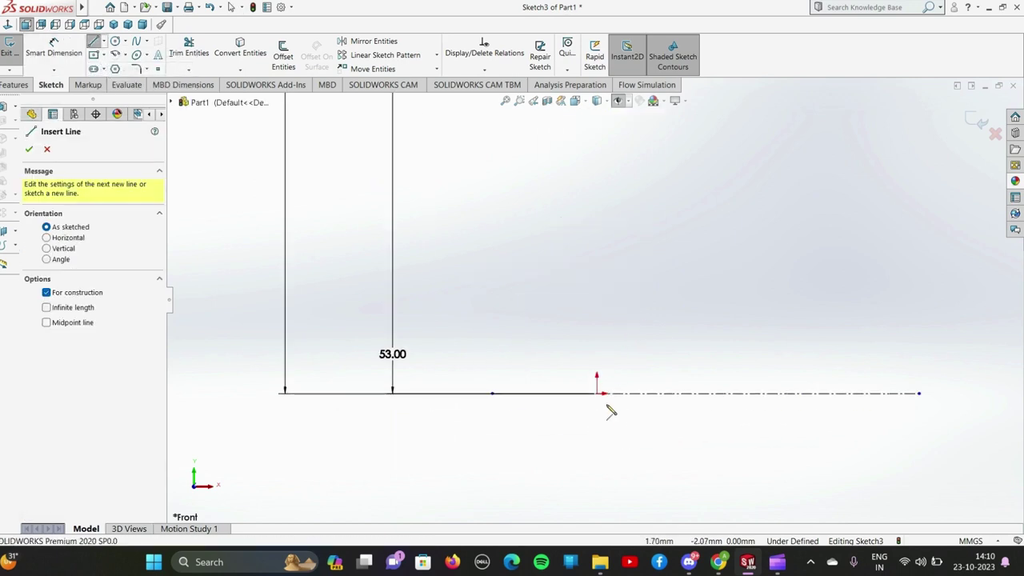
click(597, 394)
scroll(601, 292, up, 2)
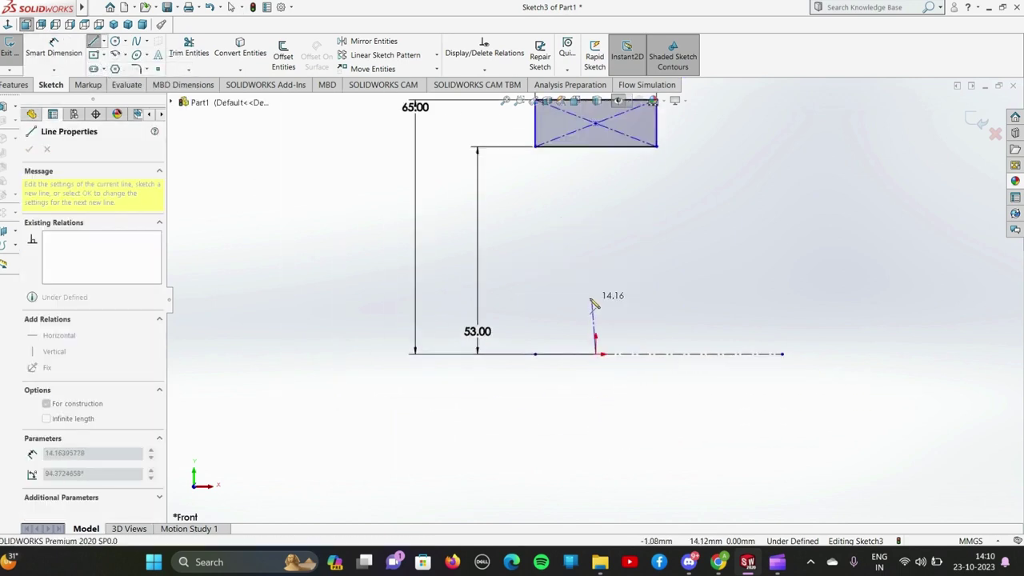
scroll(603, 292, up, 1)
scroll(606, 254, up, 1)
scroll(608, 256, down, 2)
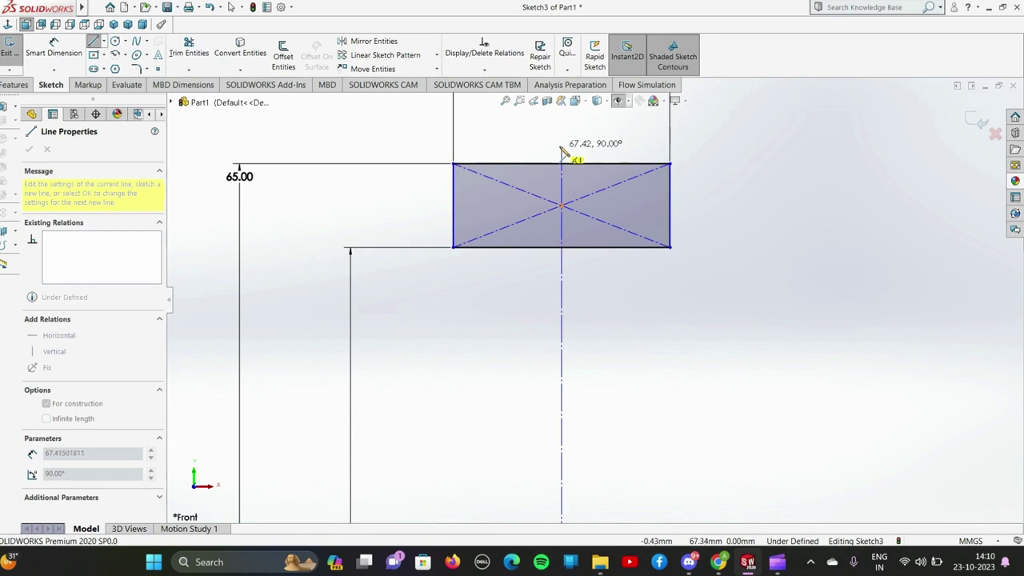
click(562, 206)
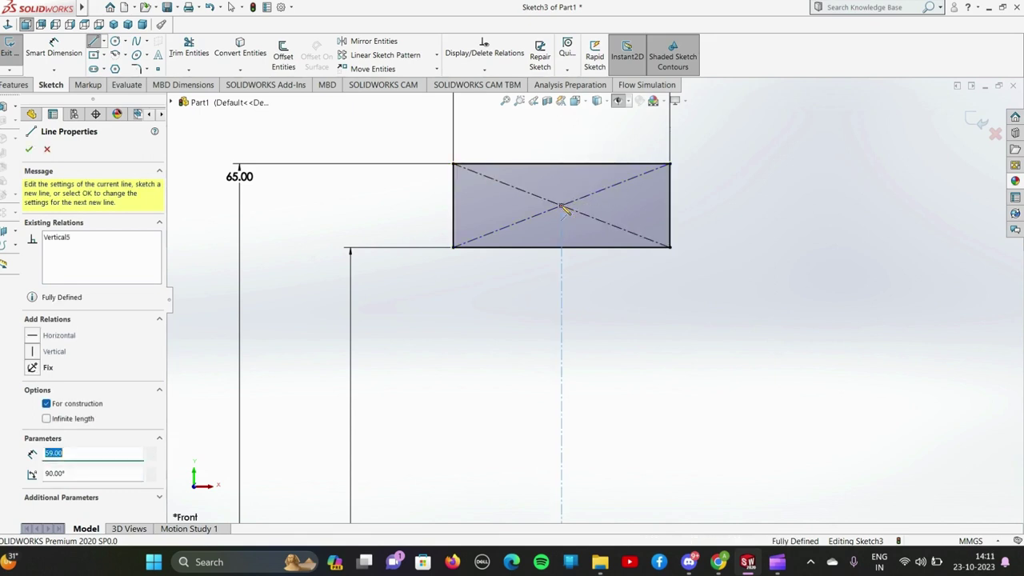
key(Escape)
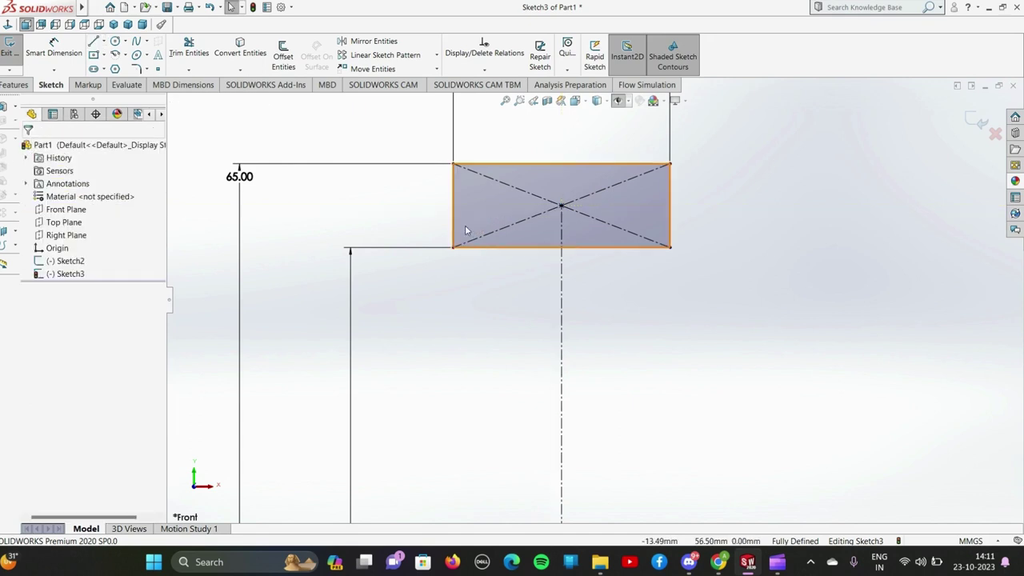
key(f)
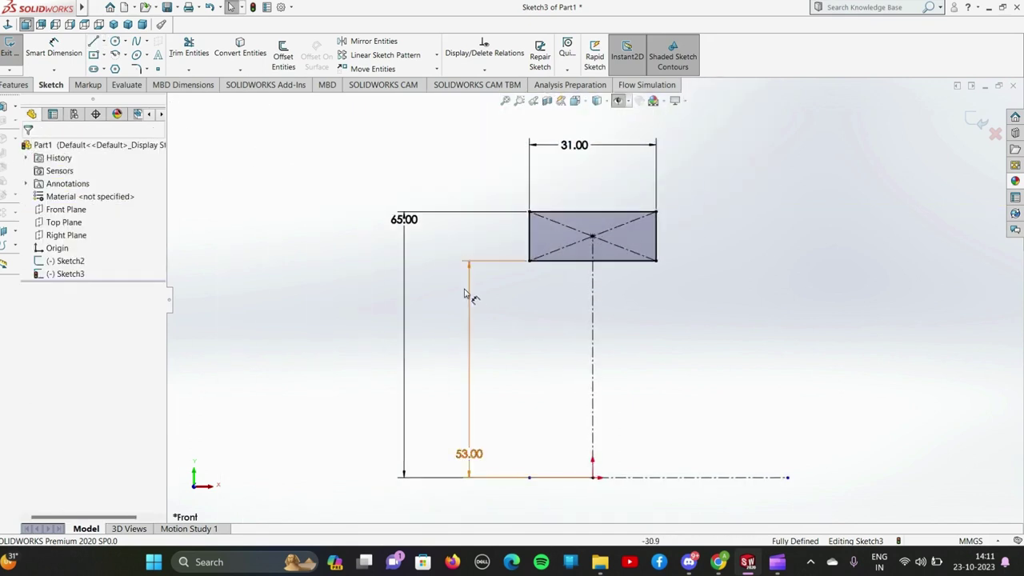
click(125, 54)
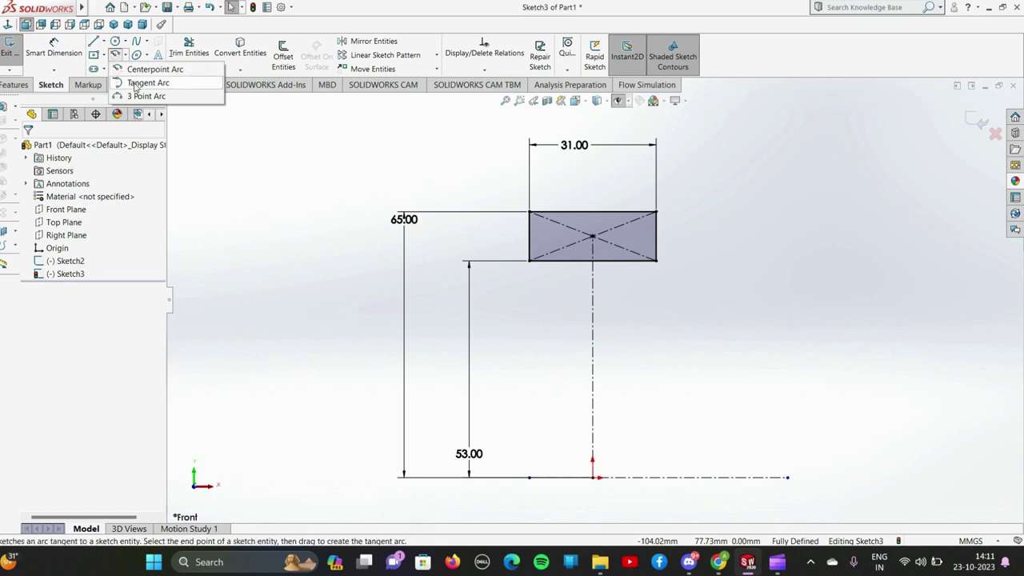
Draw a centerpoint arc on the vertical centerline with both ends on the rectangle's bottom edge
click(137, 83)
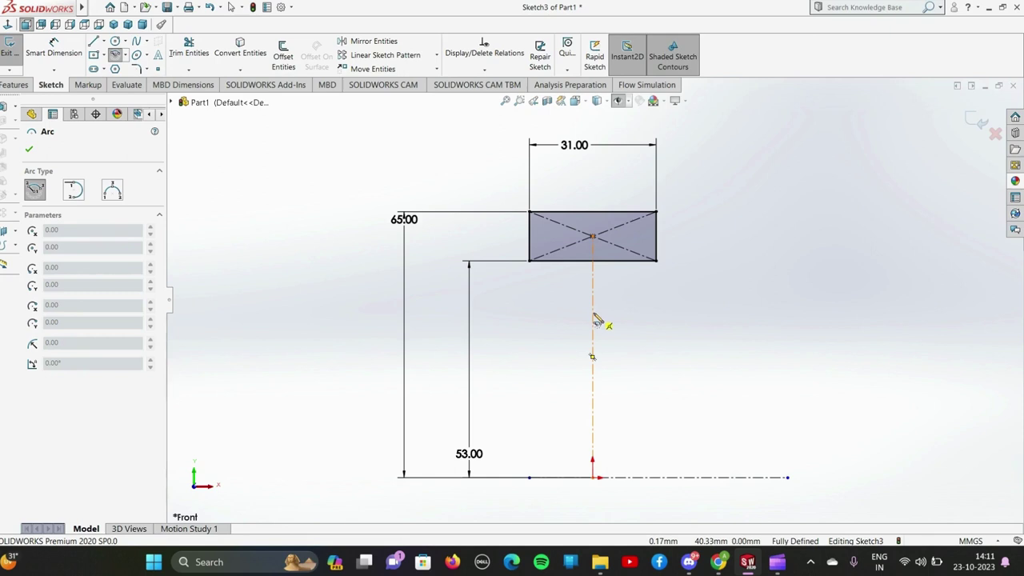
click(593, 313)
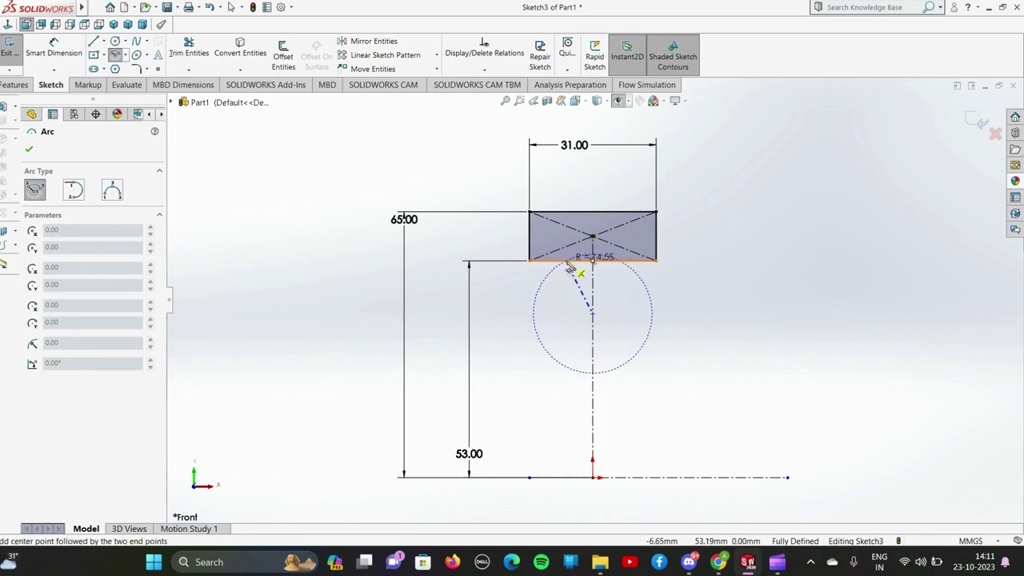
click(592, 261)
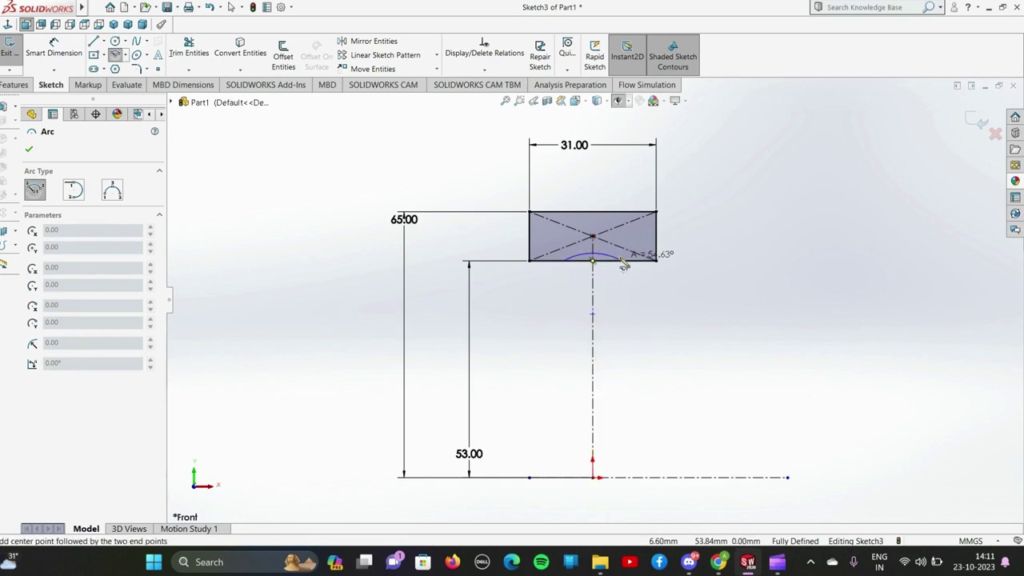
click(628, 267)
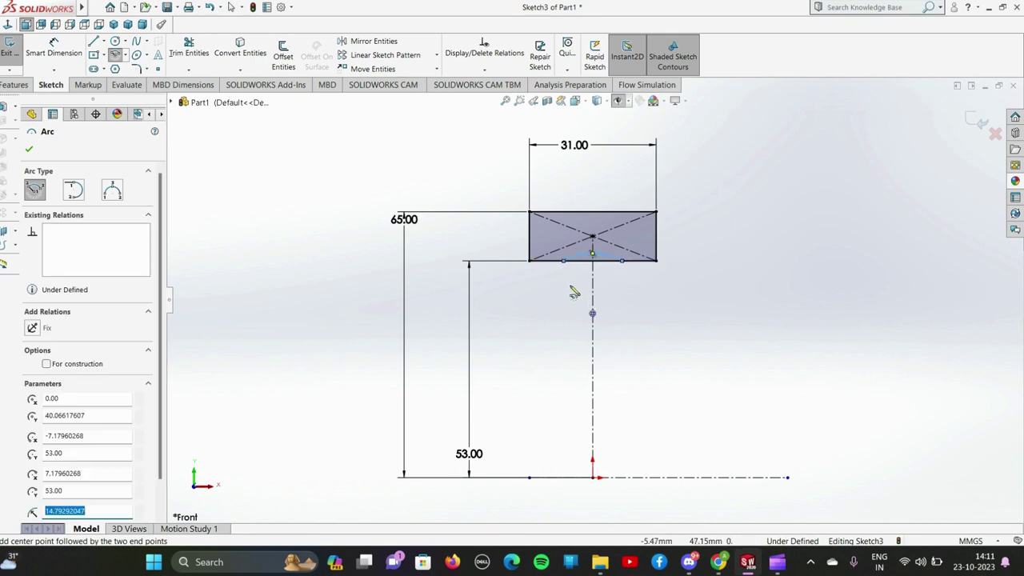
click(29, 150)
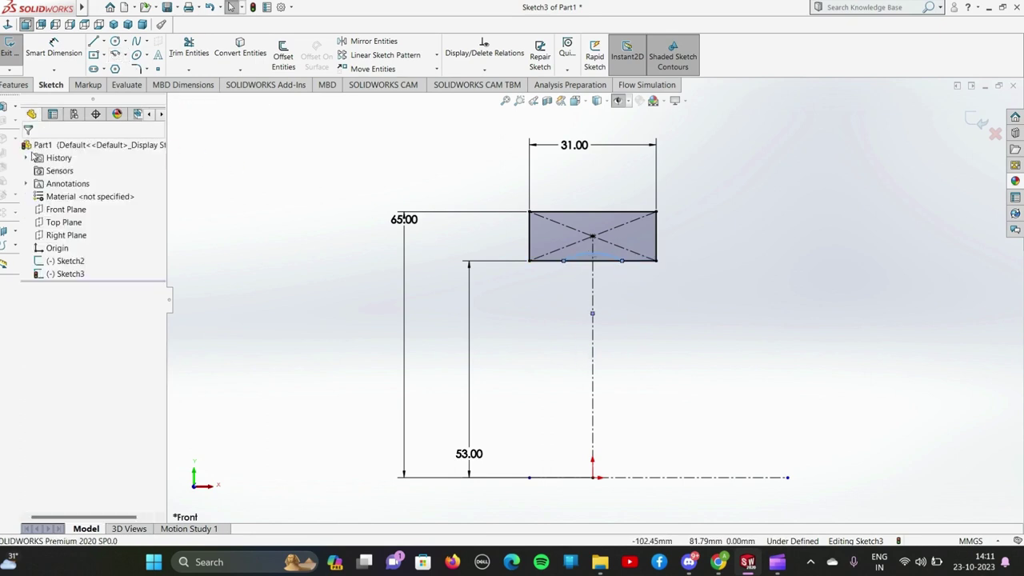
scroll(558, 327, down, 4)
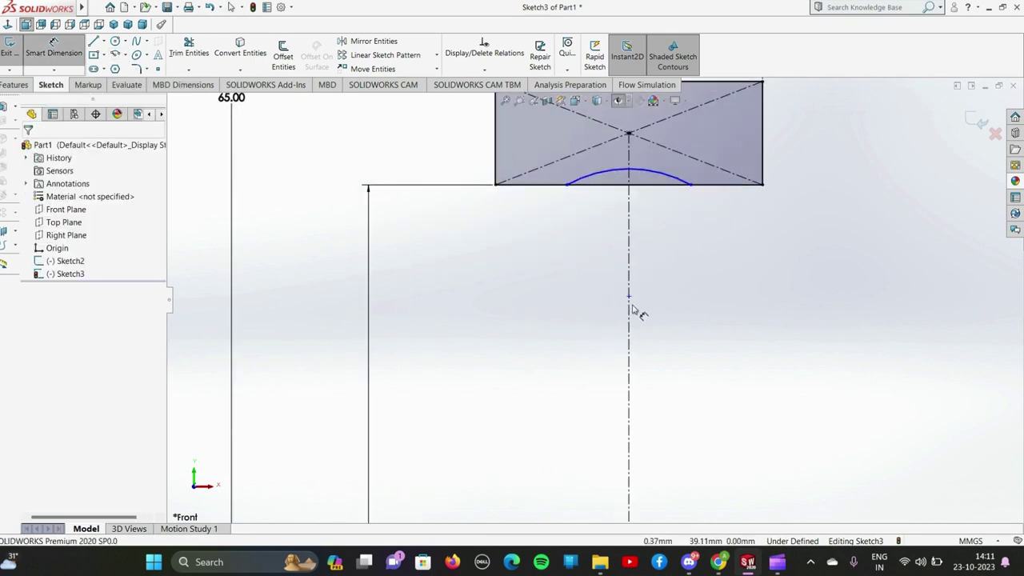
Dimension the arc centre 8 mm from the bottom edge and the arc radius R12
click(630, 297)
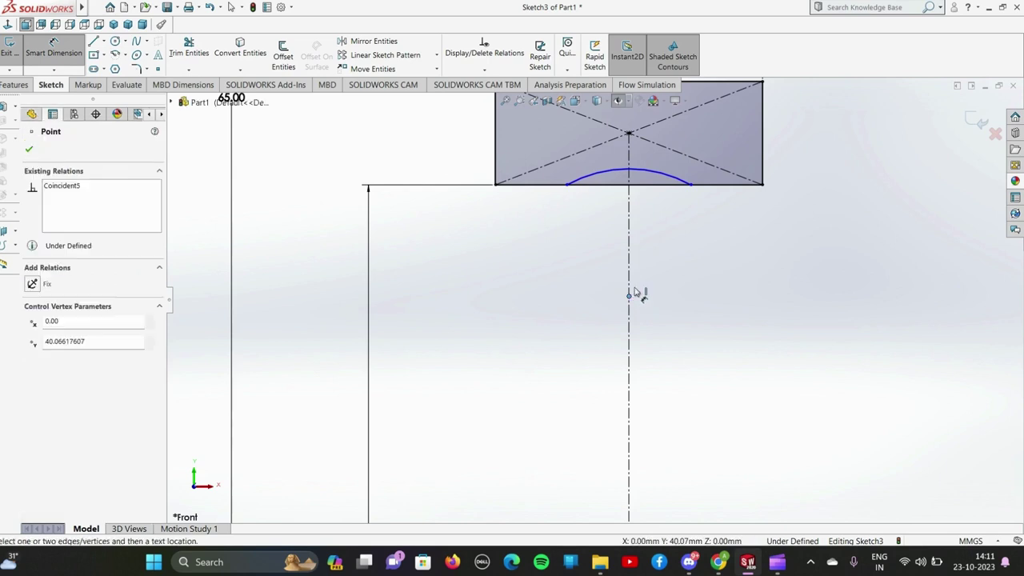
click(651, 184)
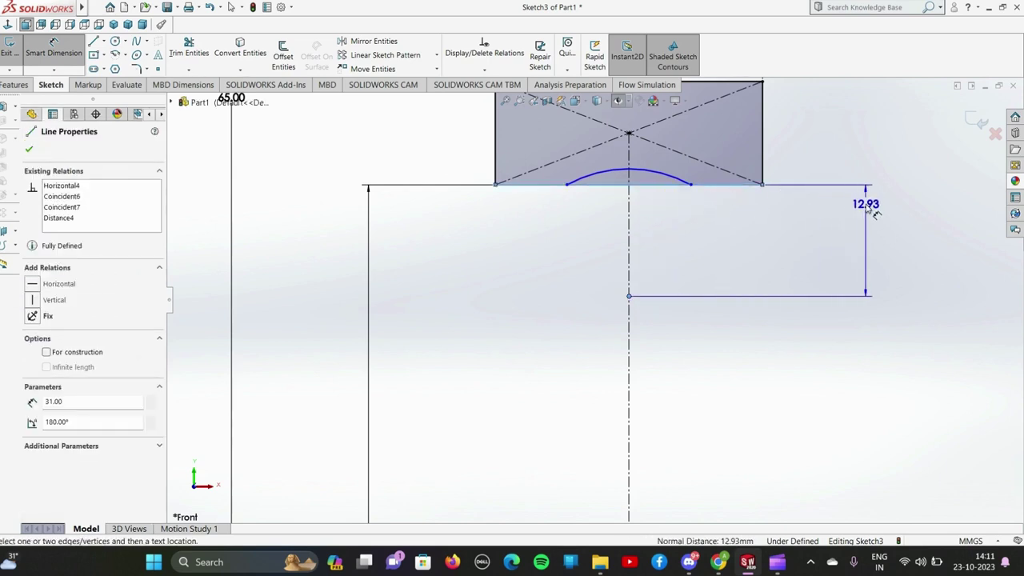
click(867, 206)
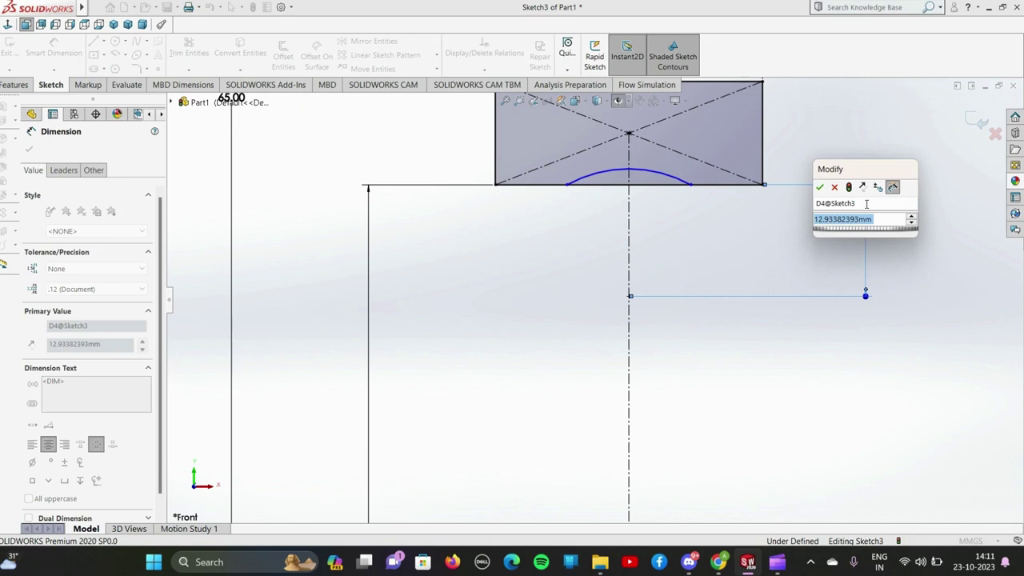
text(8)
key(Return)
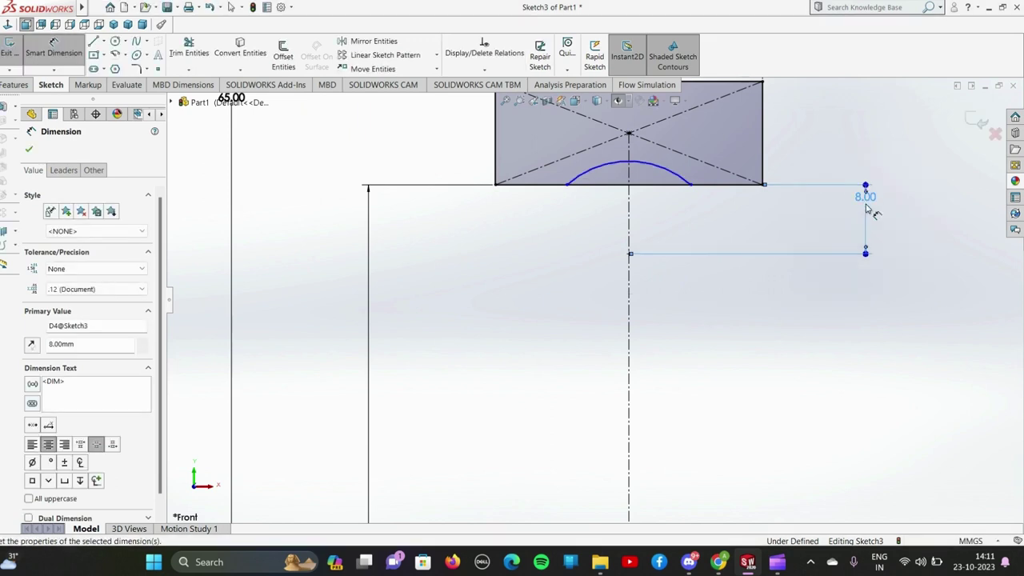
click(659, 169)
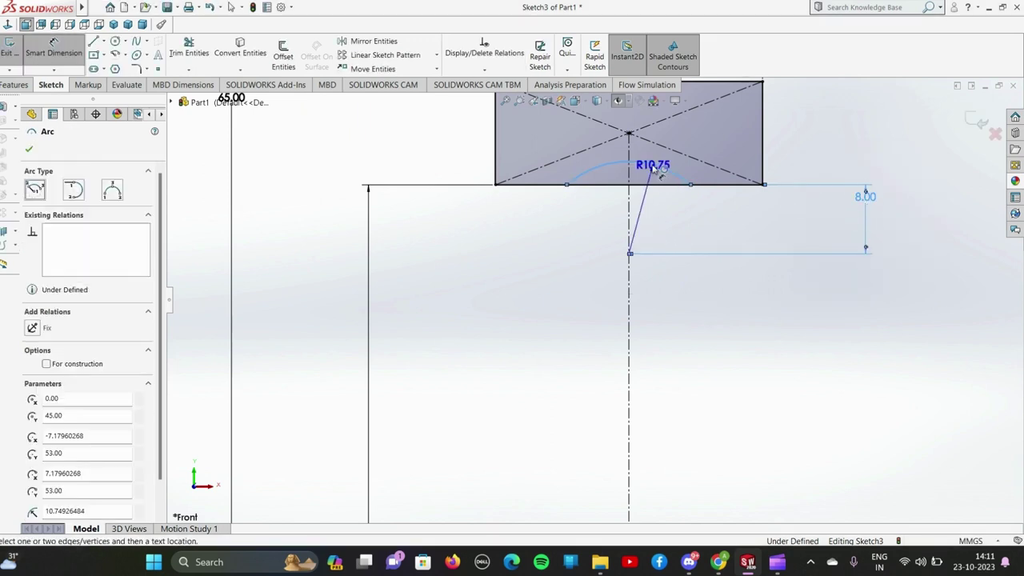
click(699, 213)
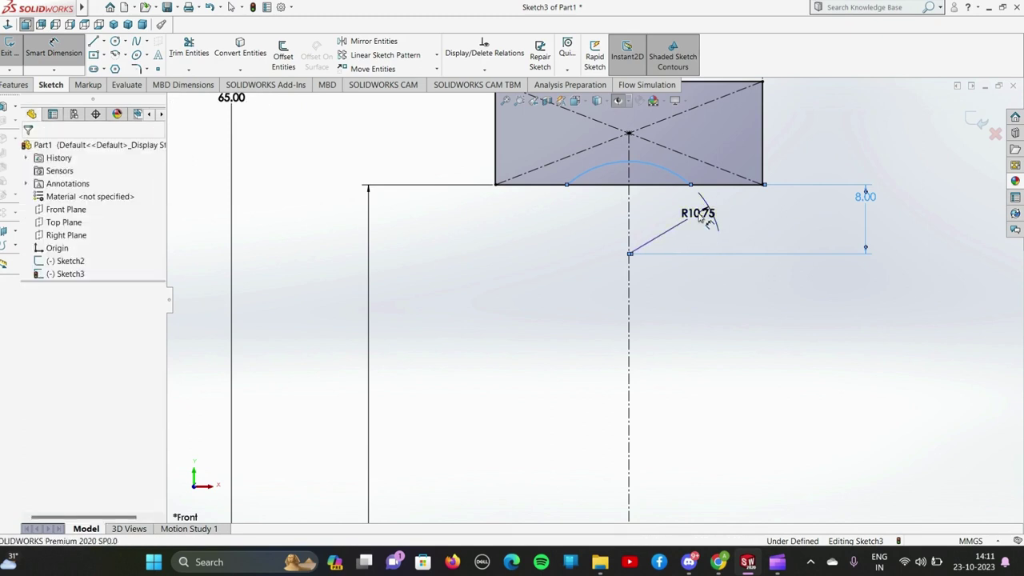
text(12)
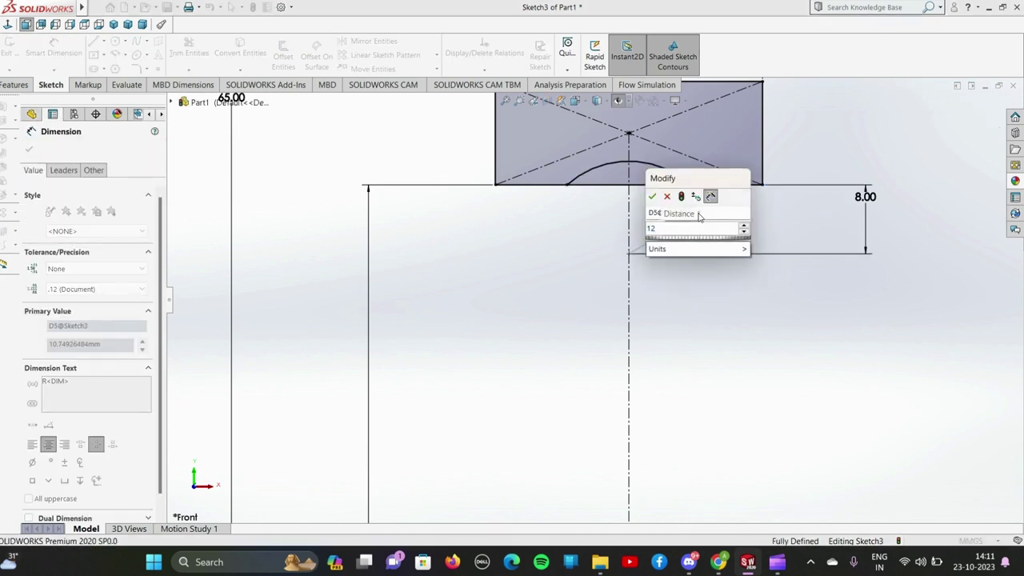
click(652, 196)
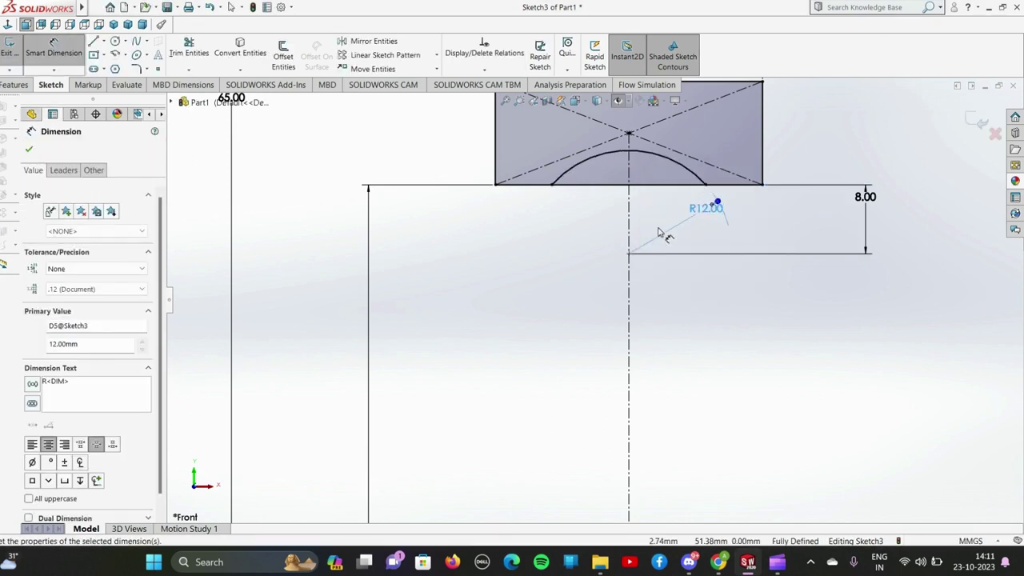
scroll(657, 280, up, 3)
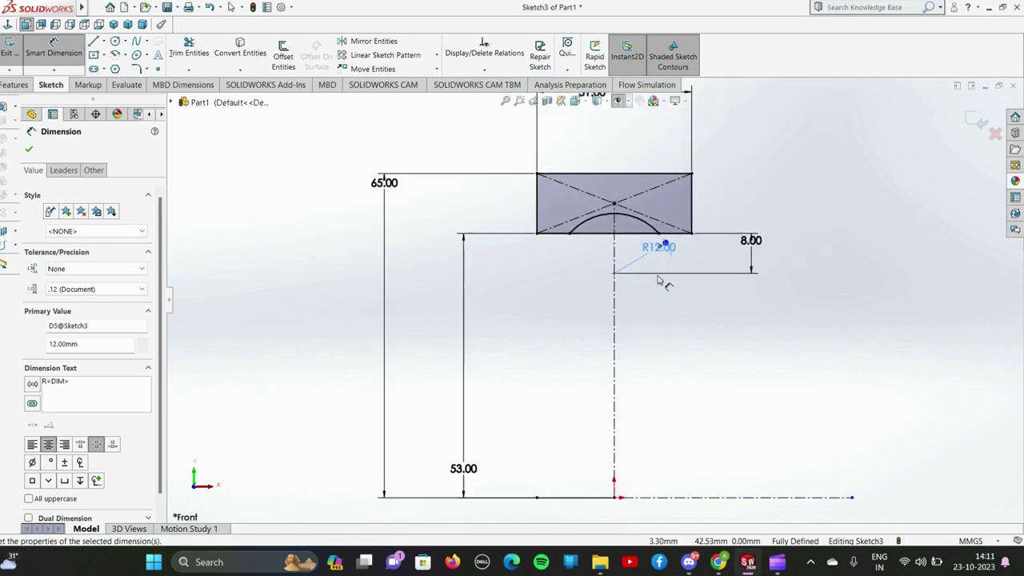
Trim the centerline stubs, the bottom line under the arc and leftover construction lines
click(29, 149)
click(189, 48)
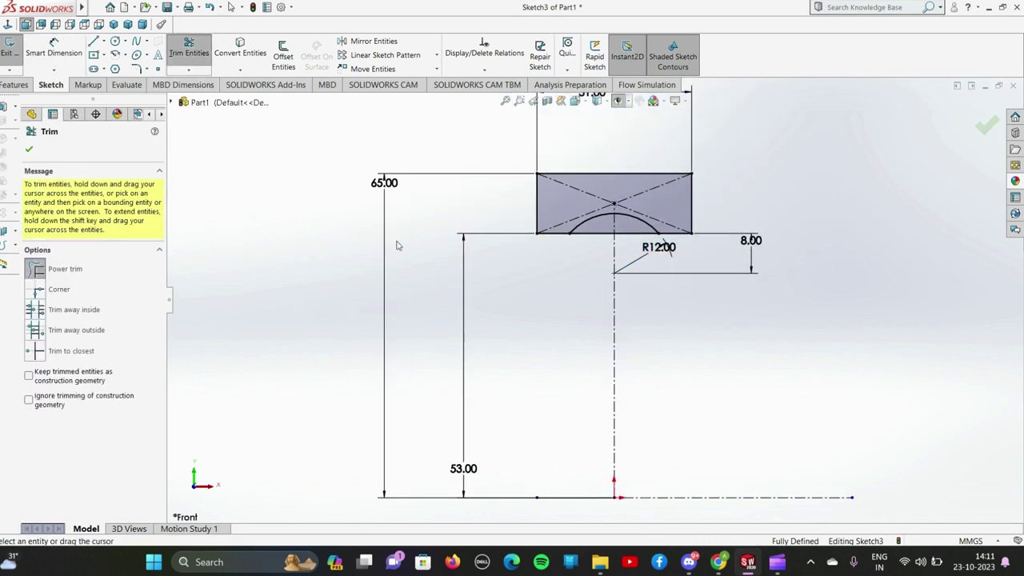
drag(649, 339, 652, 335)
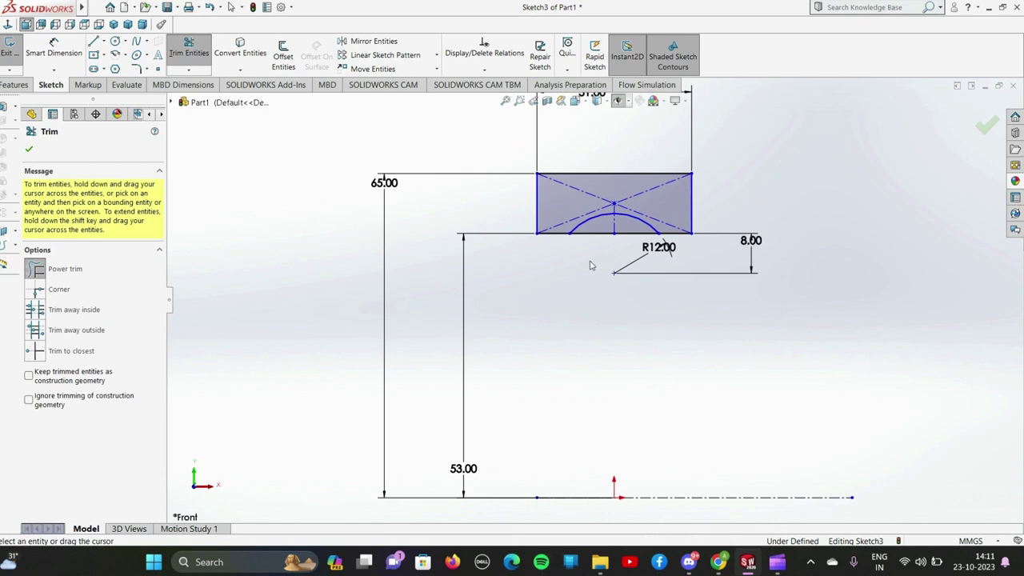
mouse_move(591, 252)
mouse_down()
mouse_move(596, 237)
mouse_move(641, 287)
mouse_up()
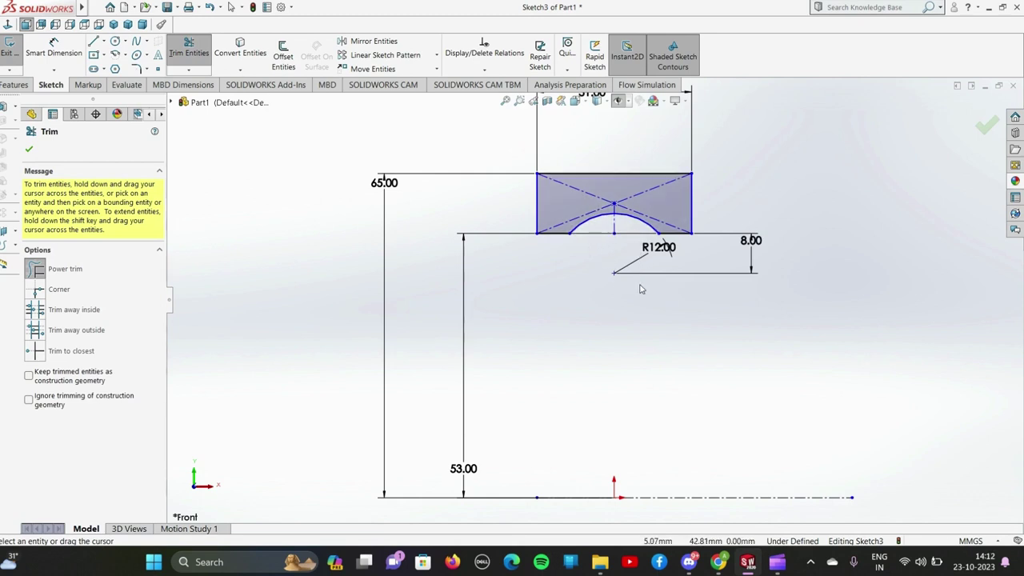
drag(658, 212, 608, 194)
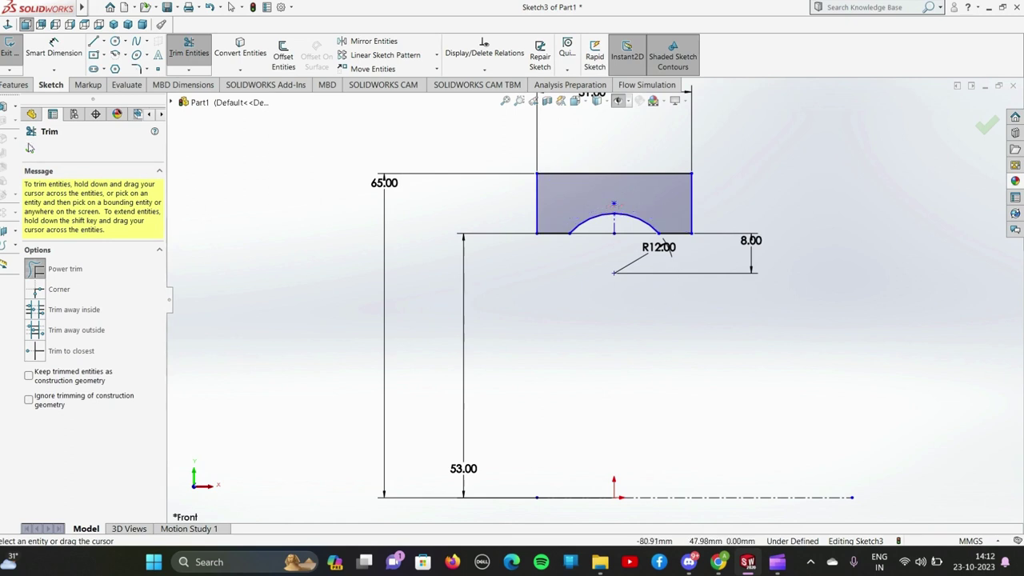
click(30, 147)
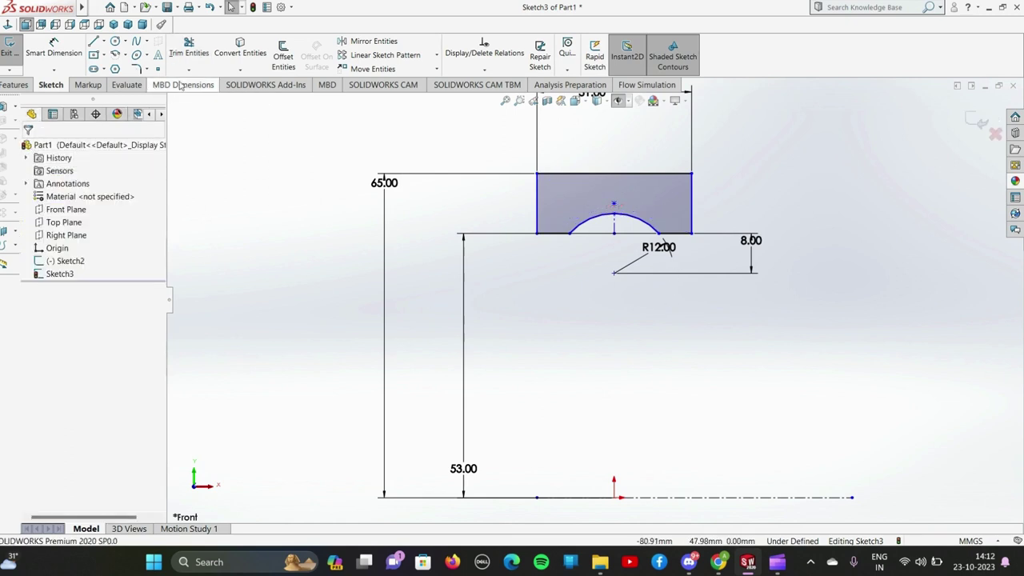
click(240, 50)
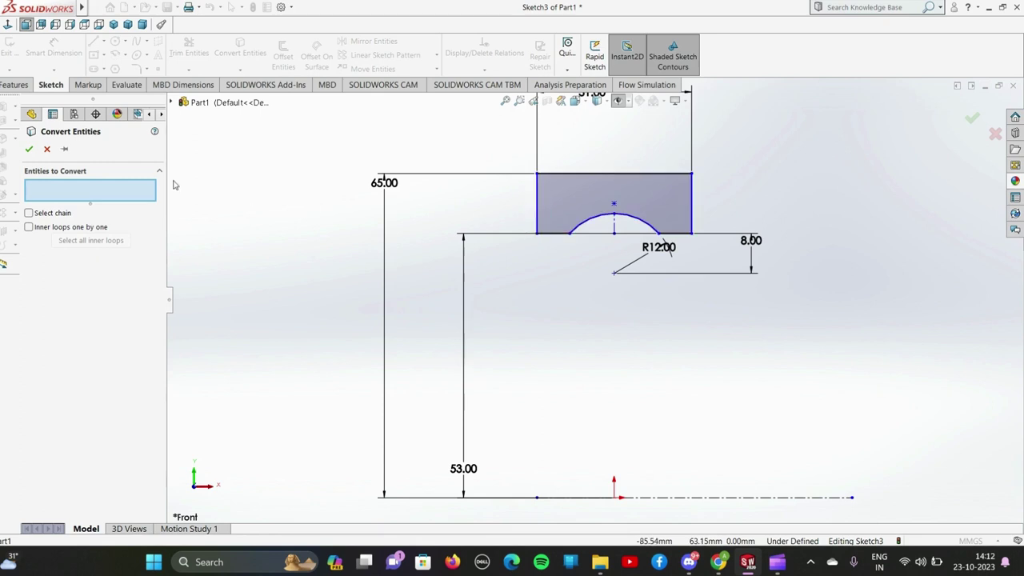
click(29, 149)
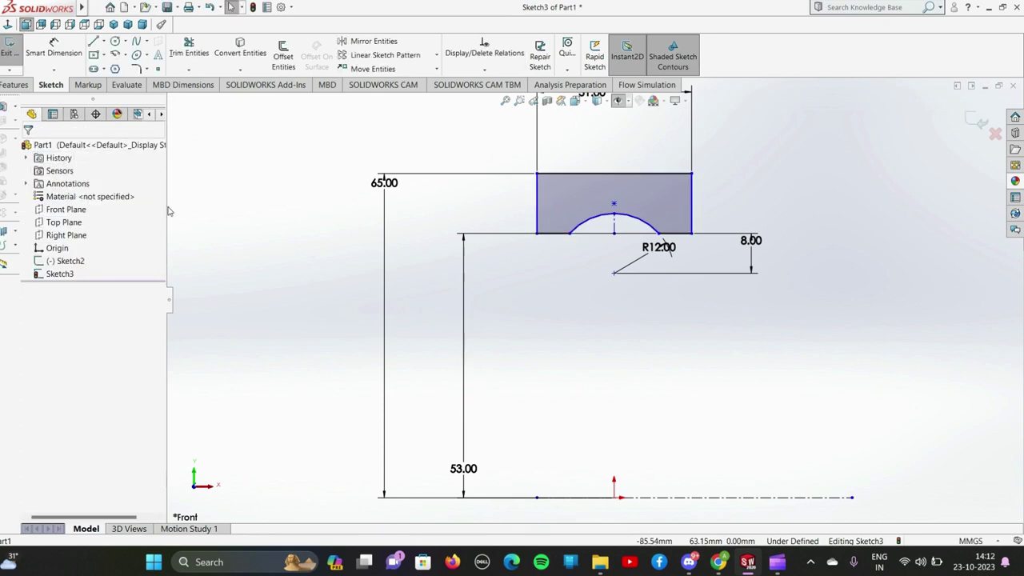
click(189, 48)
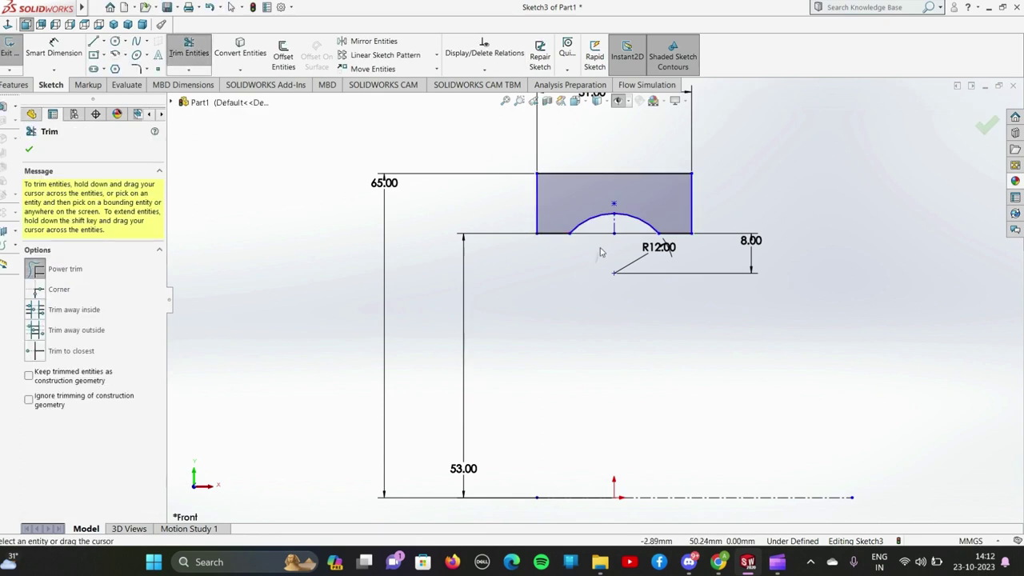
drag(619, 259, 672, 283)
click(28, 150)
Revolve the profile 360° about the horizontal centerline into a solid ring
click(14, 84)
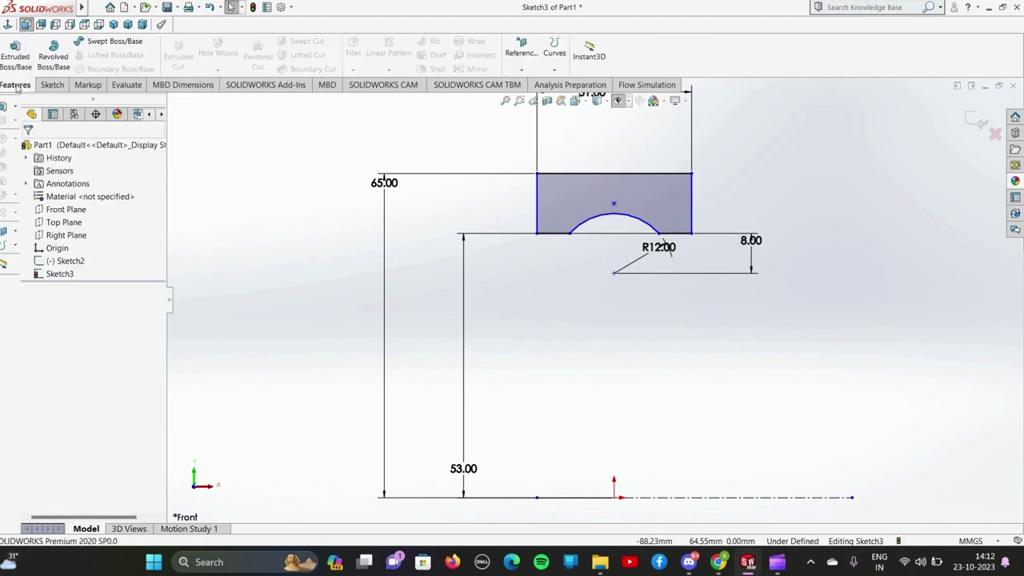
click(54, 57)
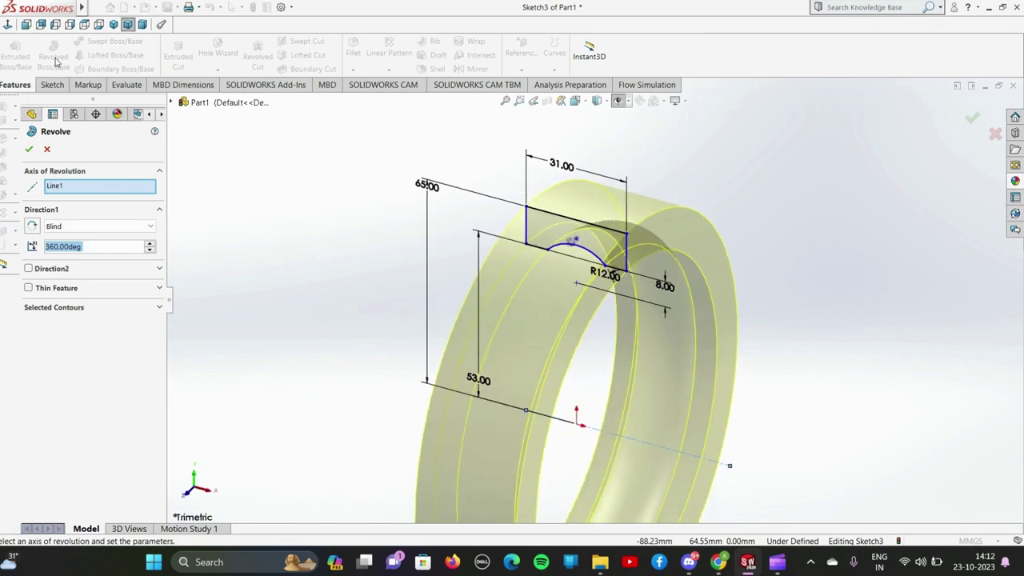
click(29, 150)
scroll(515, 292, up, 3)
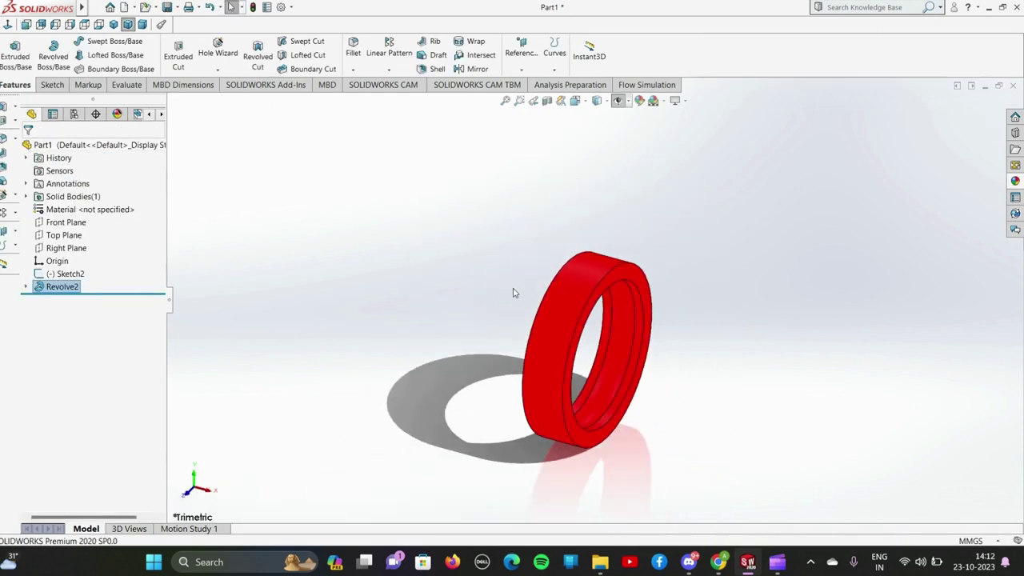
Apply the Metal polished steel appearance to the ring body and orbit to inspect it
click(1016, 181)
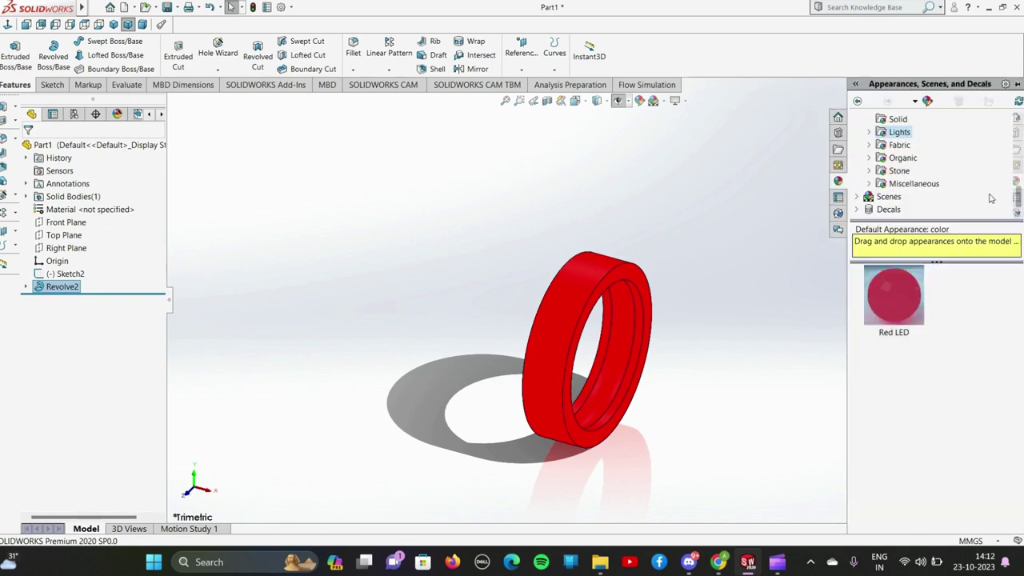
double_click(903, 171)
scroll(904, 161, down, 2)
scroll(904, 160, up, 2)
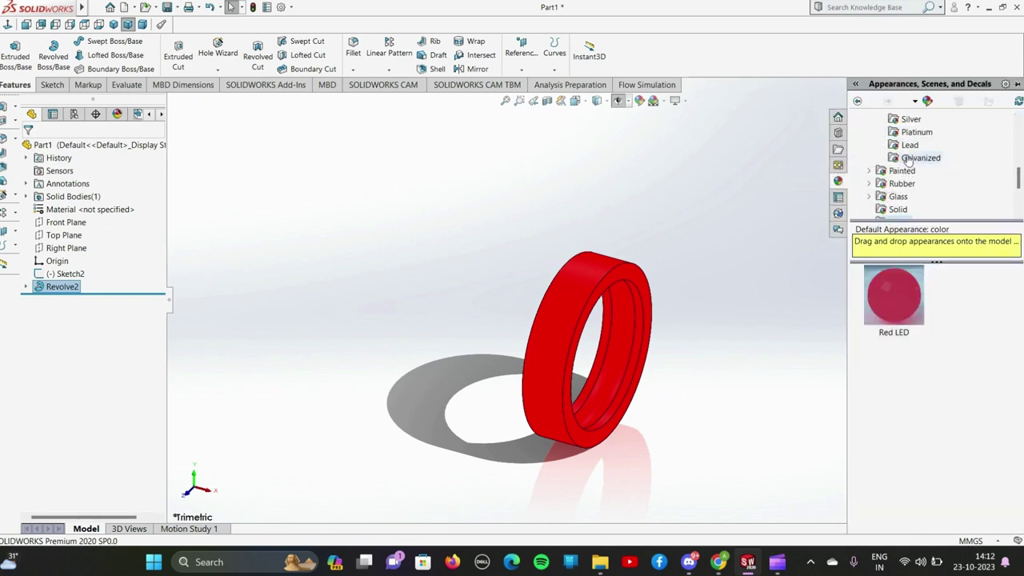
scroll(912, 144, up, 2)
scroll(912, 144, up, 3)
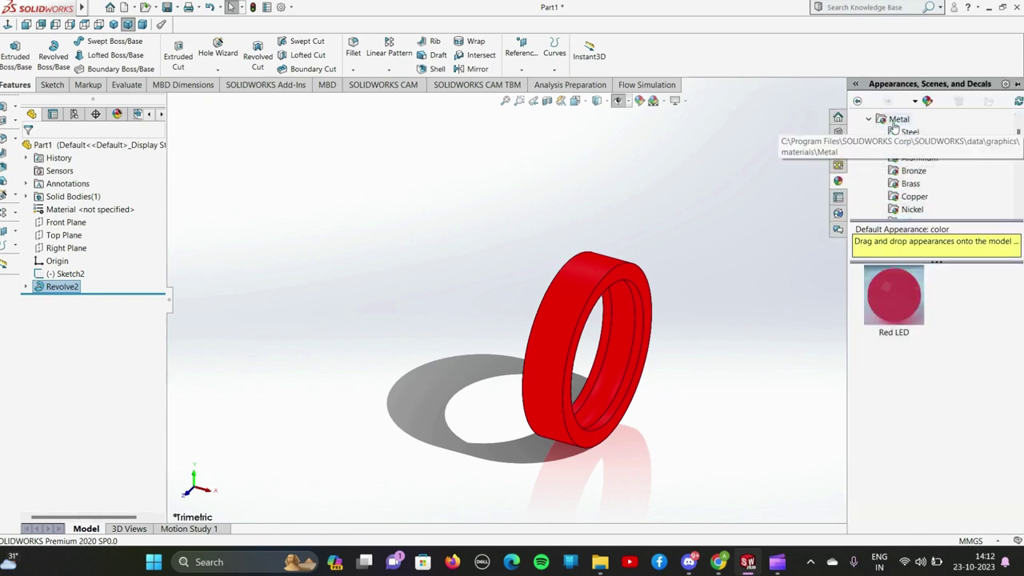
click(899, 119)
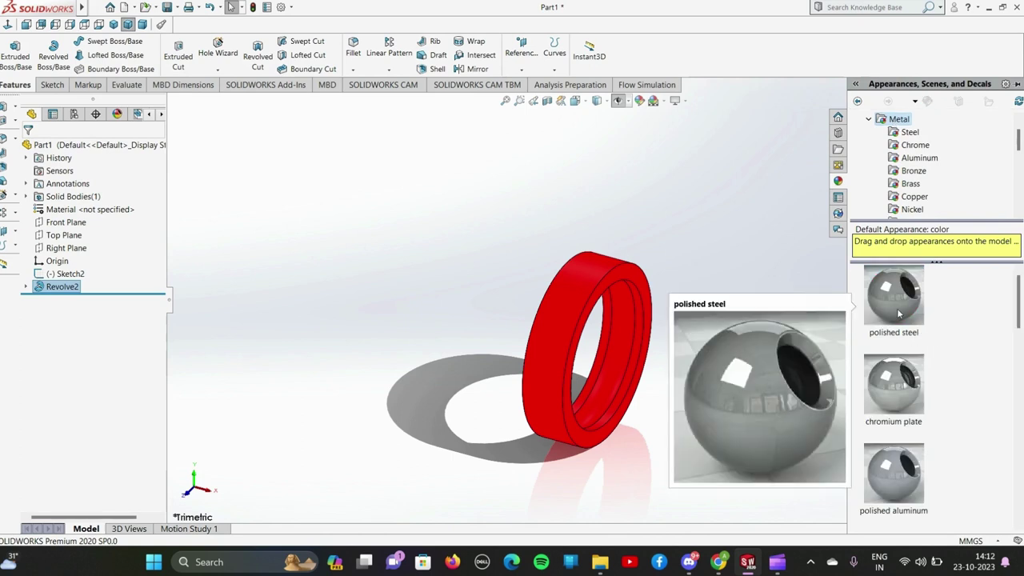
drag(898, 314, 582, 302)
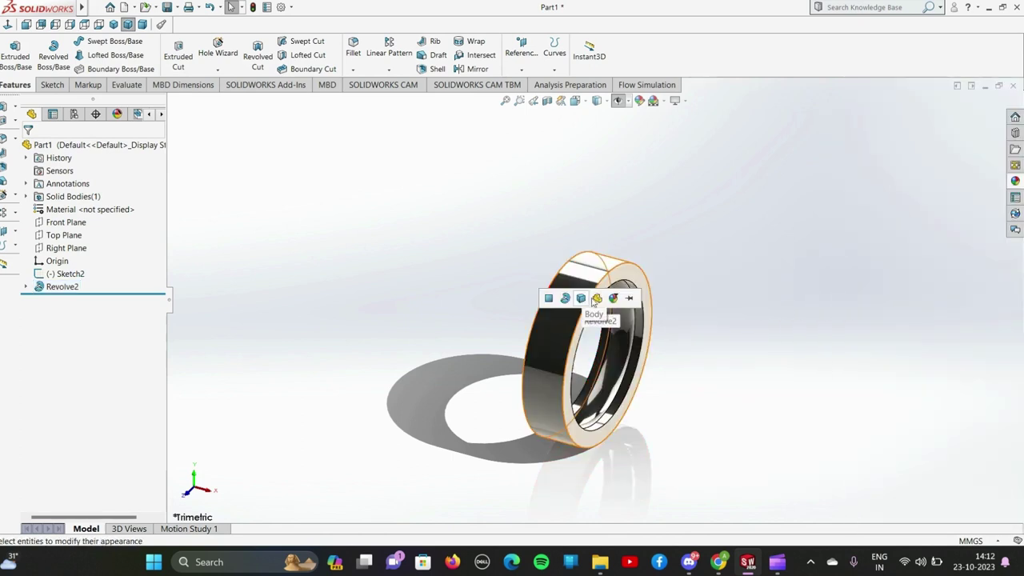
click(610, 298)
mouse_move(672, 408)
middle_down()
mouse_move(781, 430)
mouse_move(728, 390)
mouse_move(739, 271)
middle_up()
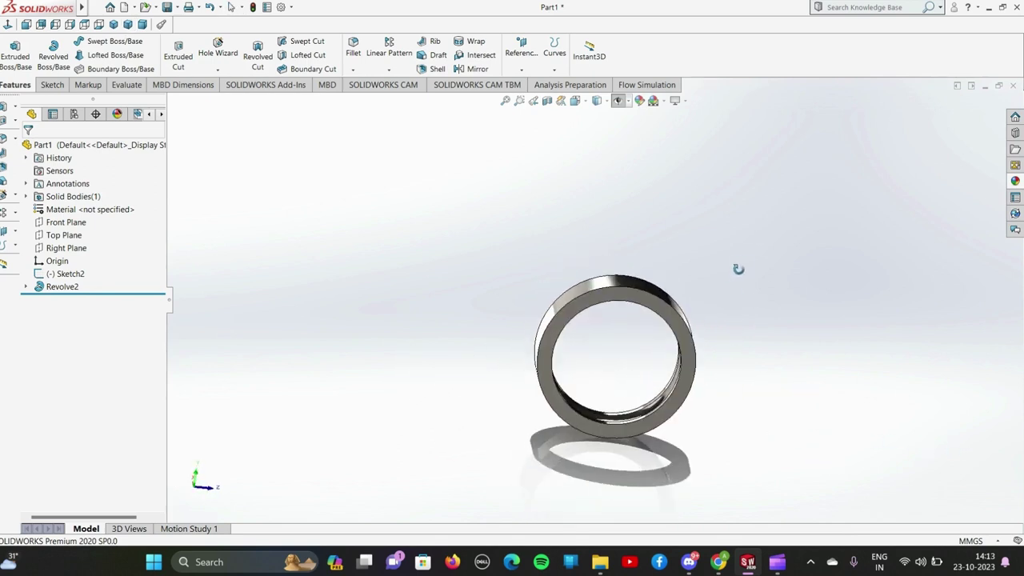
middle_drag(425, 263, 467, 267)
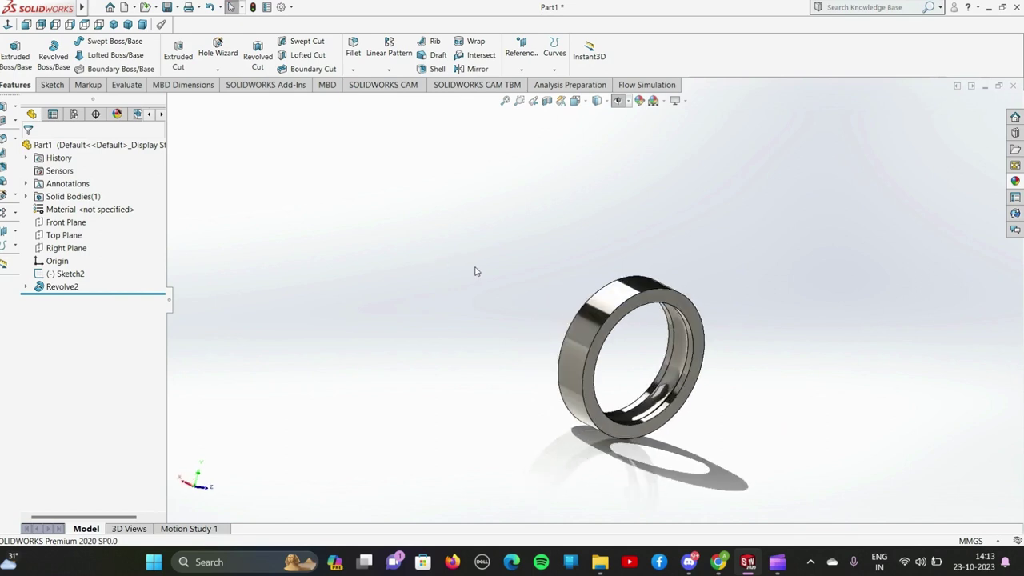
Fillet the edges of the ring's outer face with a 2.1 mm radius
click(588, 327)
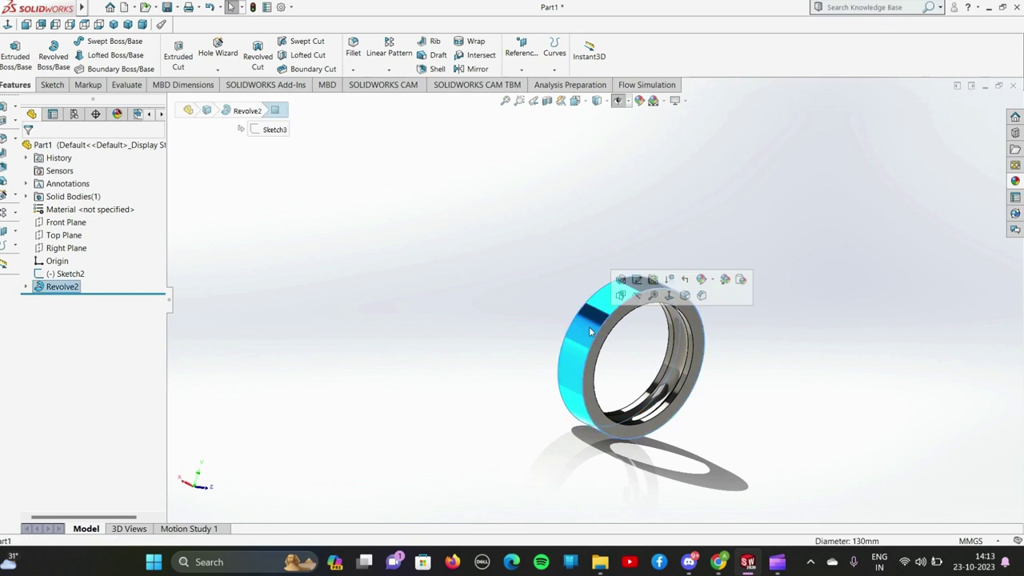
click(685, 296)
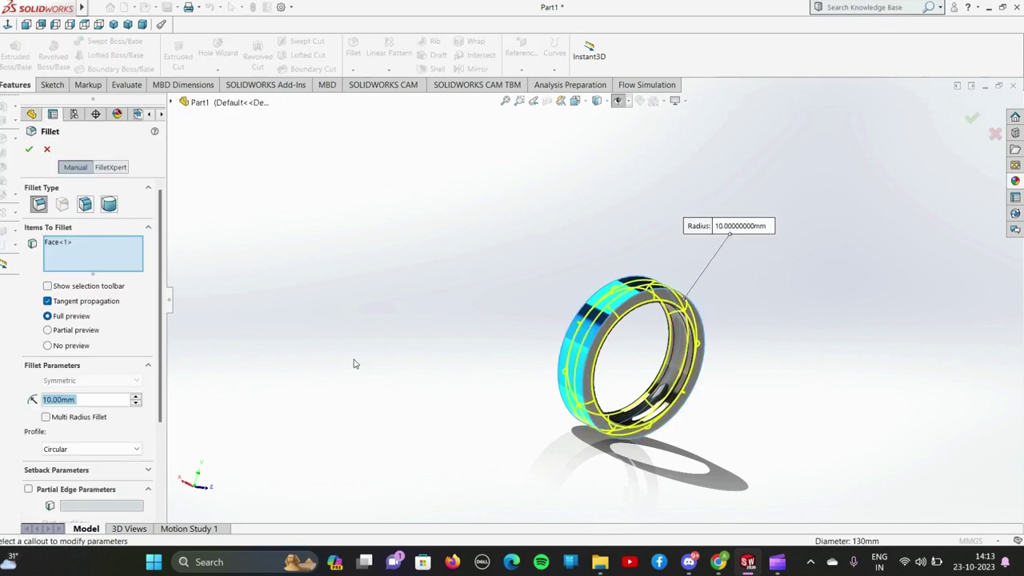
text(2.1)
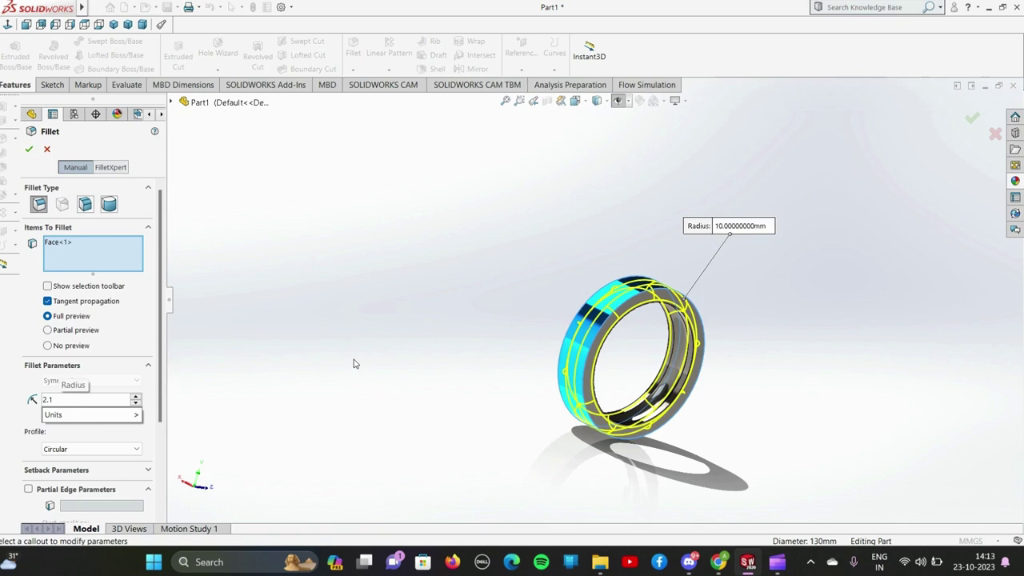
key(Return)
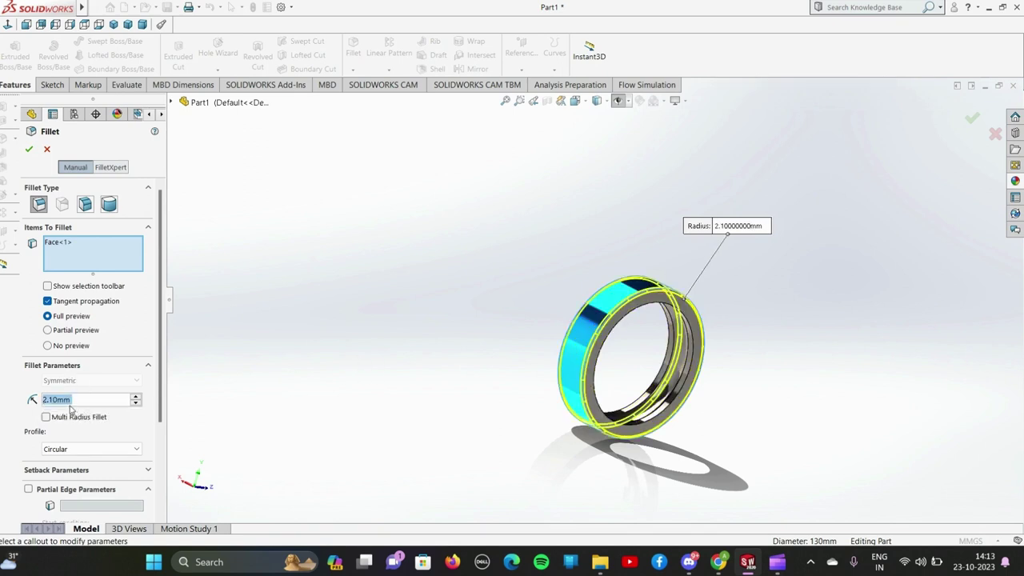
click(29, 151)
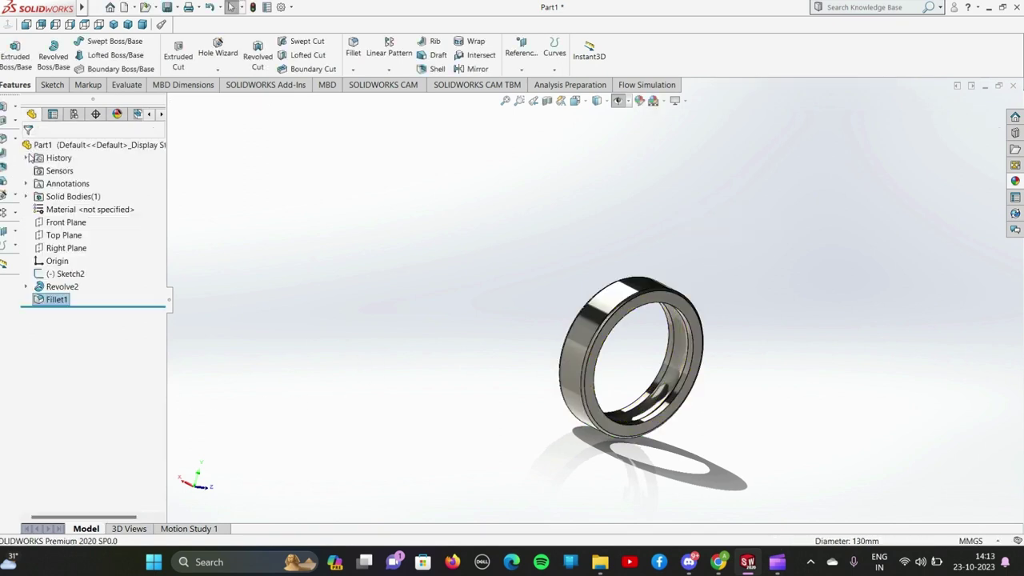
click(176, 7)
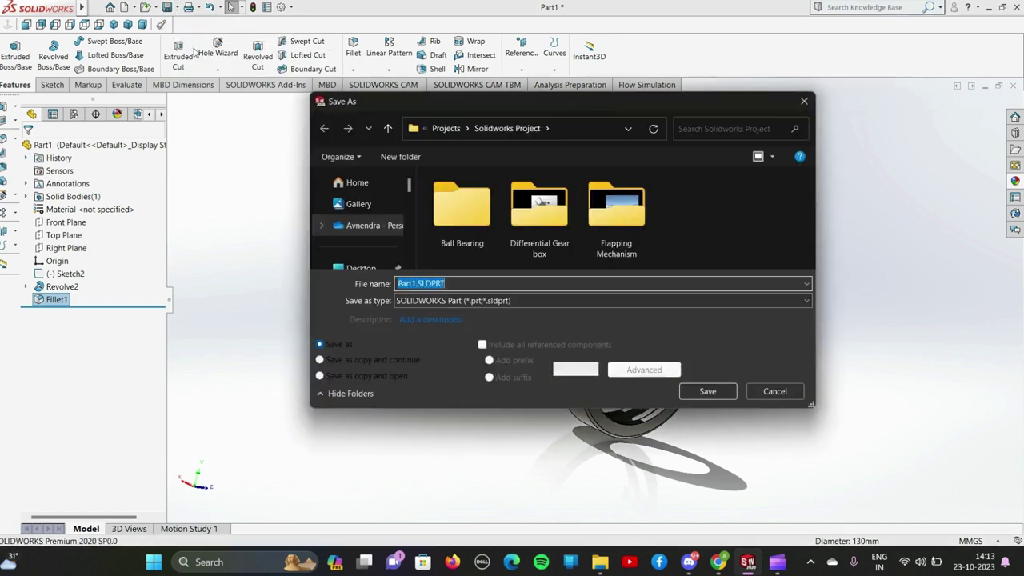
Save the part as 'outer ring.SLDPRT' in the Ball Bearing folder
click(471, 213)
double_click(471, 213)
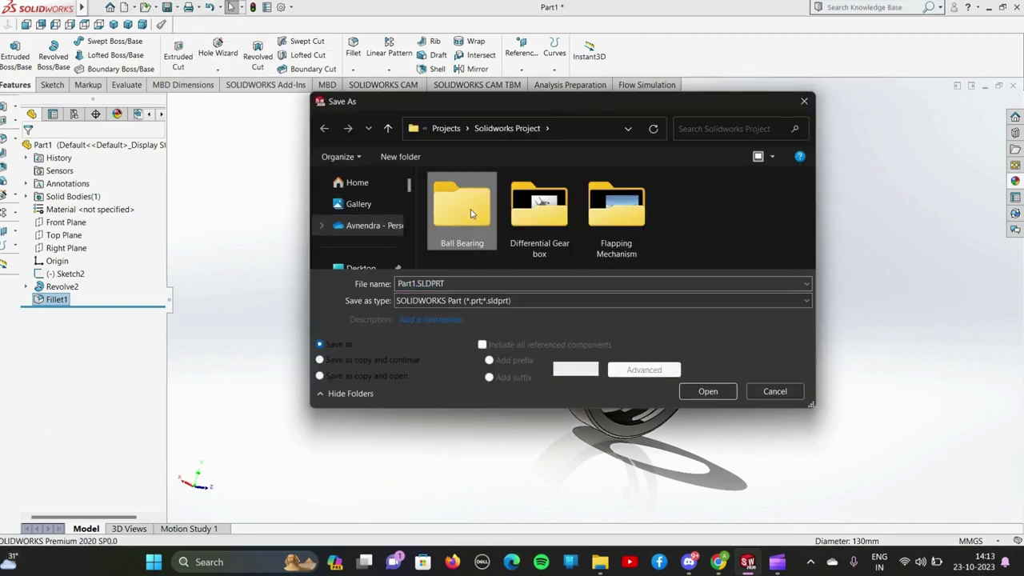
double_click(478, 283)
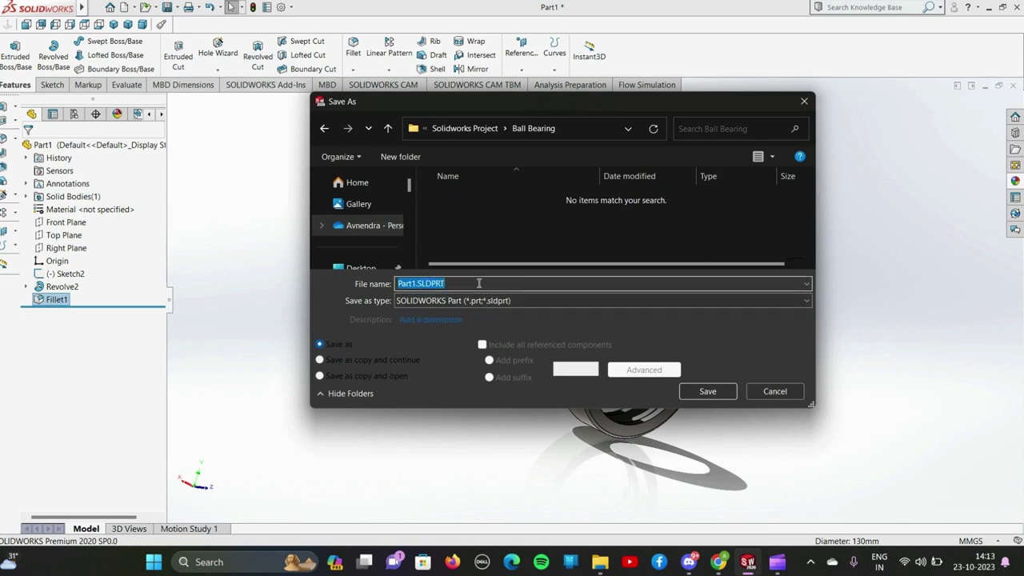
text(outer)
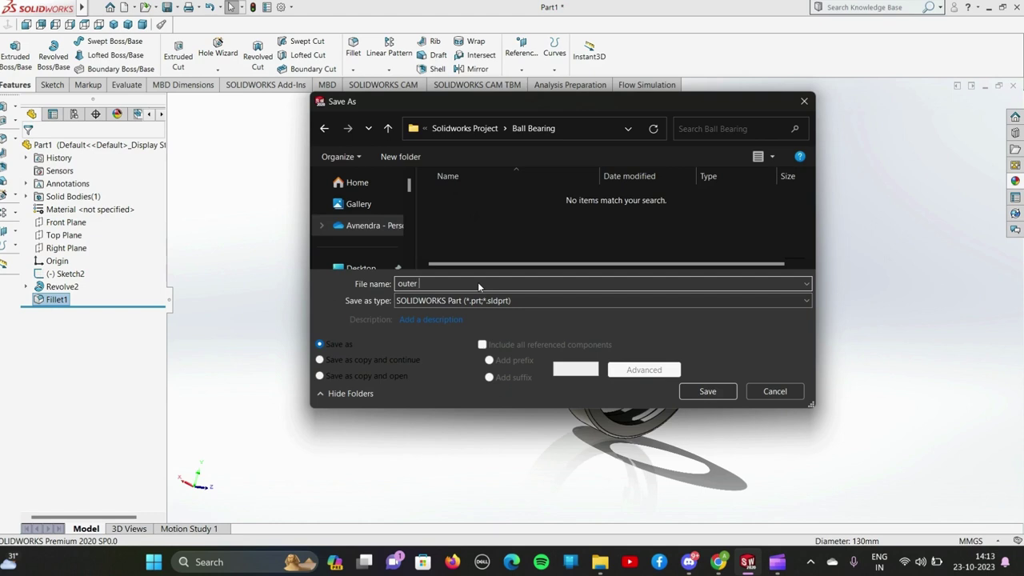
text( r)
text(ing)
click(723, 394)
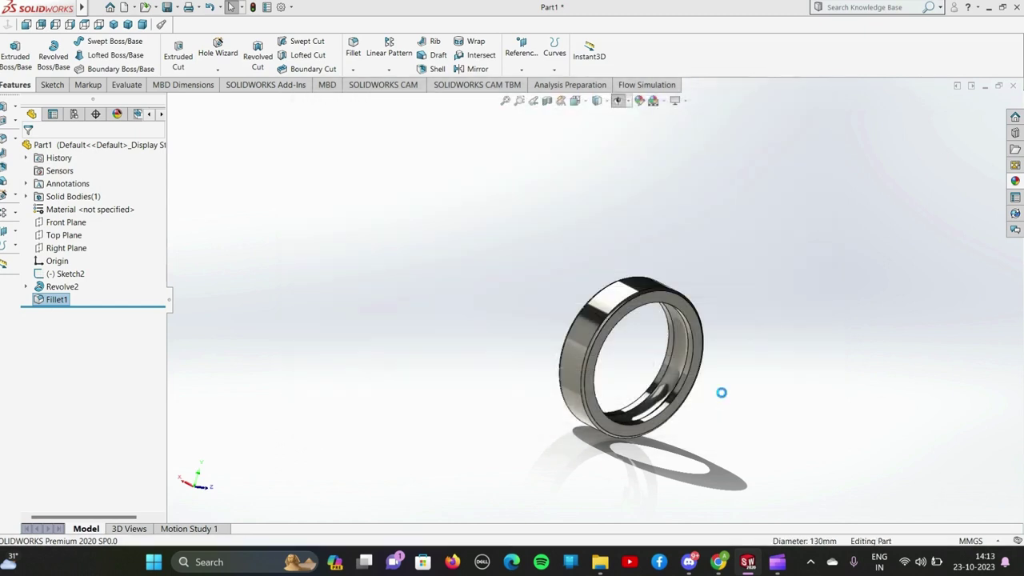
Close the outer ring part and create a new part document
click(999, 88)
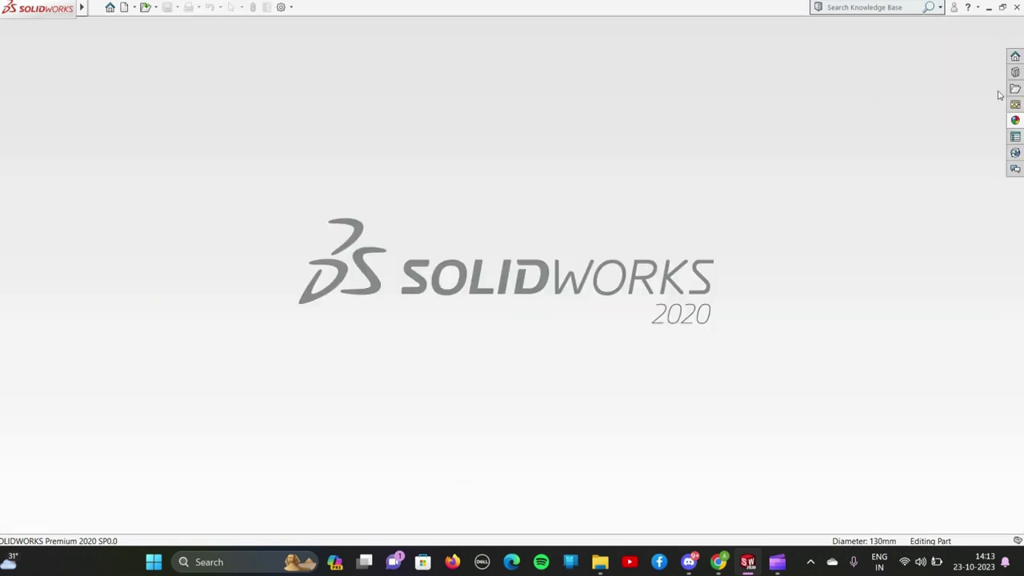
click(111, 8)
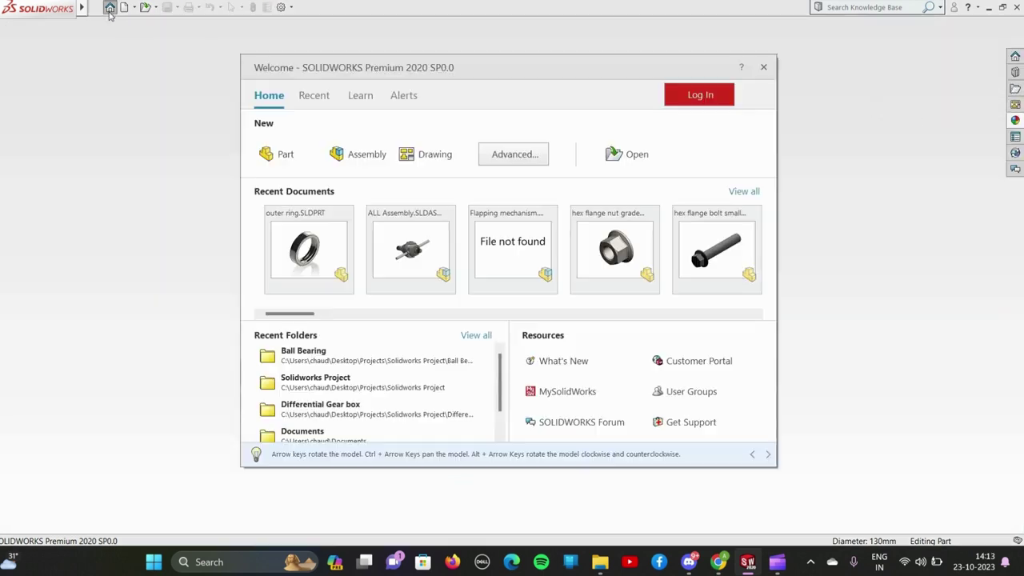
click(275, 153)
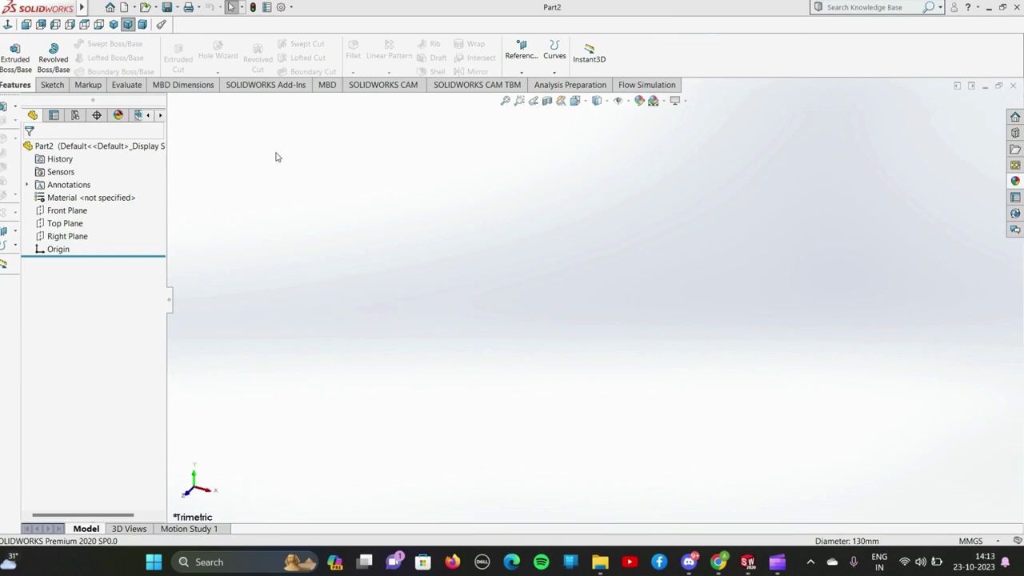
Sketch a center rectangle above the origin on the Front Plane
click(67, 211)
click(75, 197)
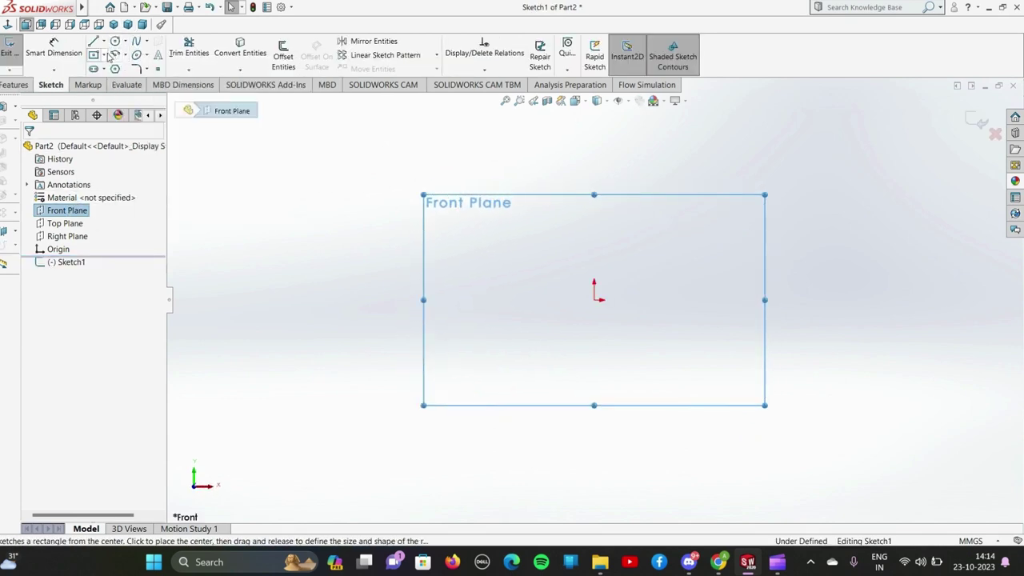
click(104, 55)
click(113, 83)
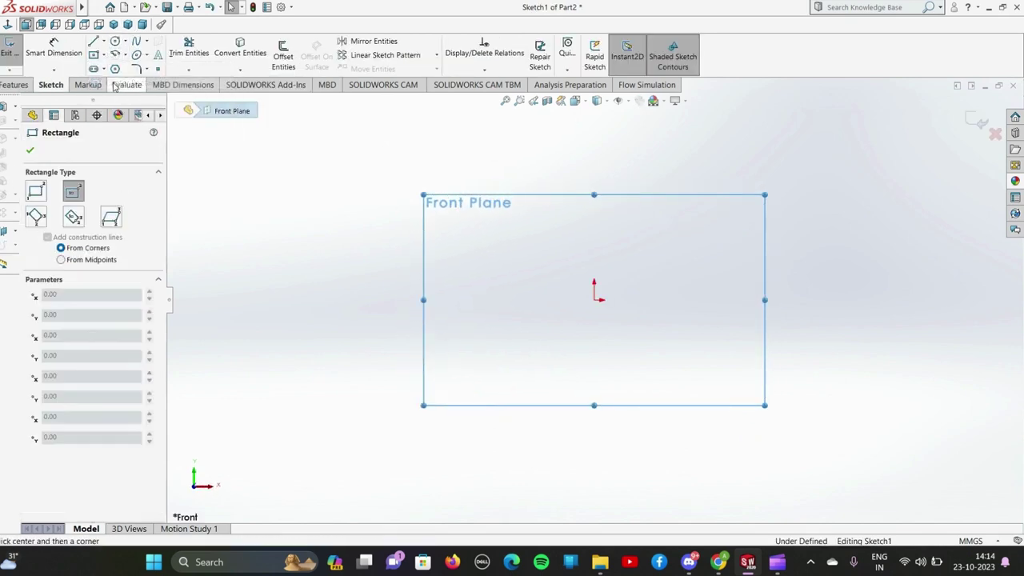
click(531, 233)
click(30, 152)
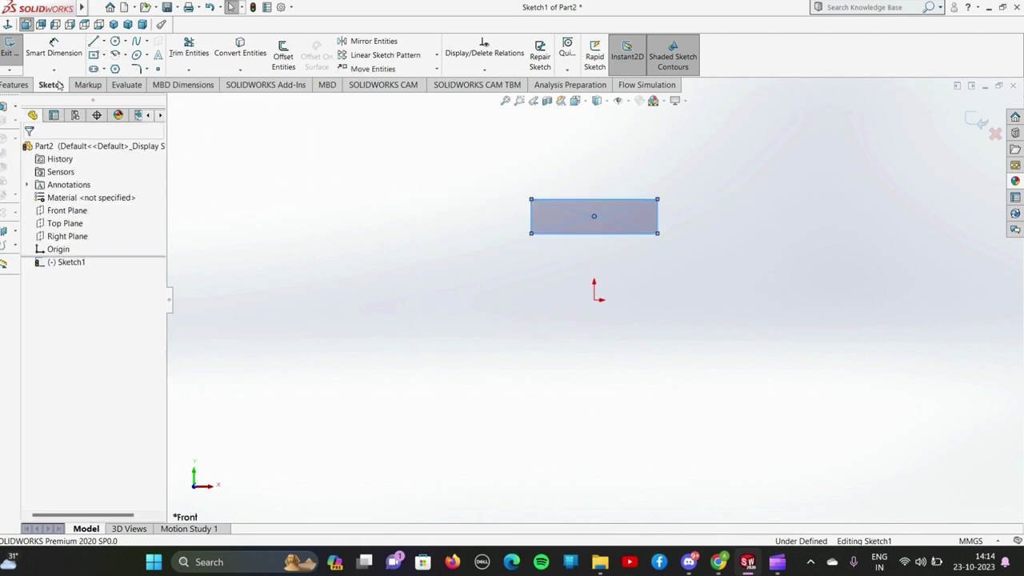
Dimension the rectangle 31 mm wide with its bottom edge 25 mm above the origin
click(579, 201)
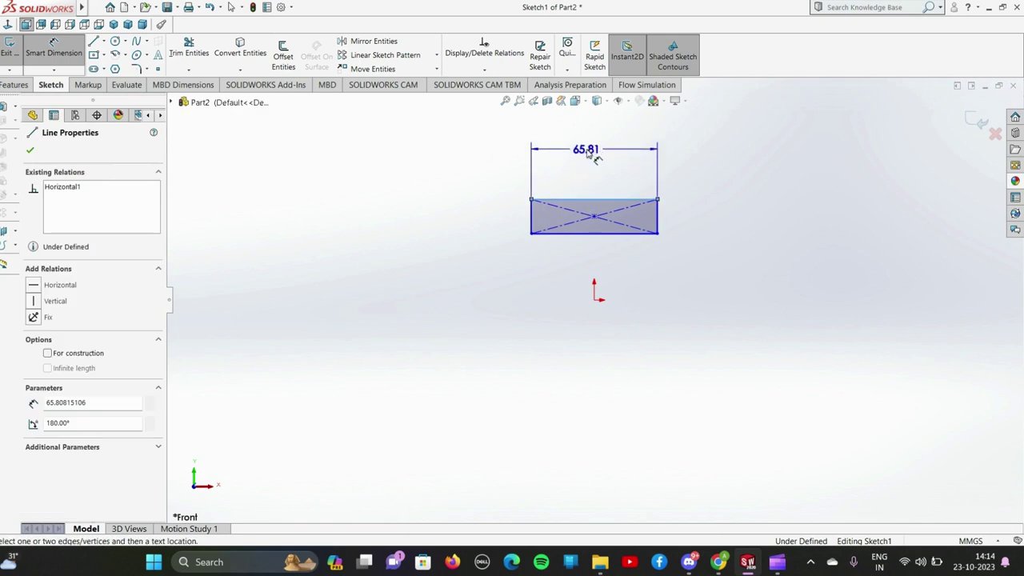
click(588, 151)
text(31)
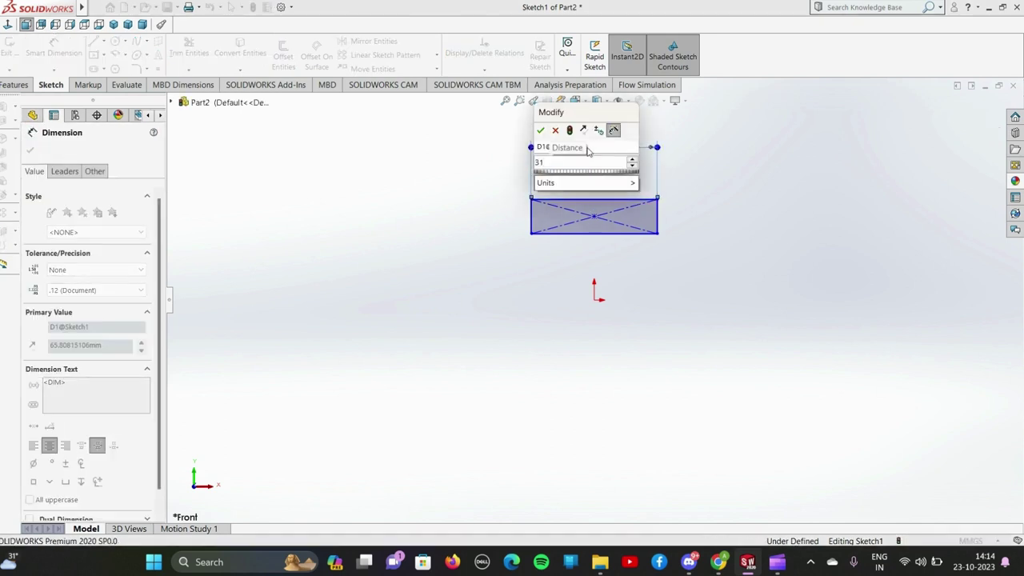
click(541, 132)
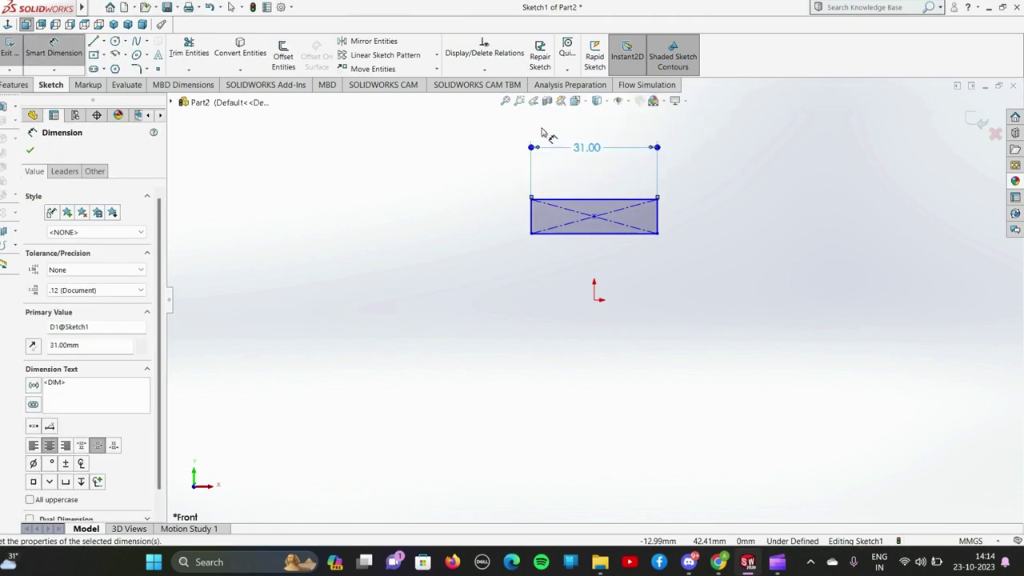
click(596, 301)
click(597, 235)
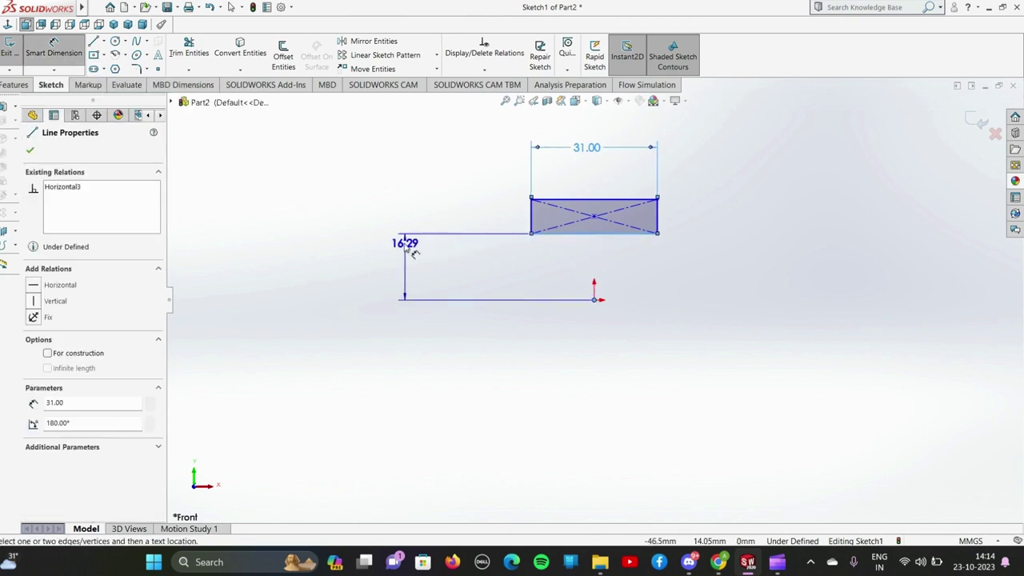
click(391, 252)
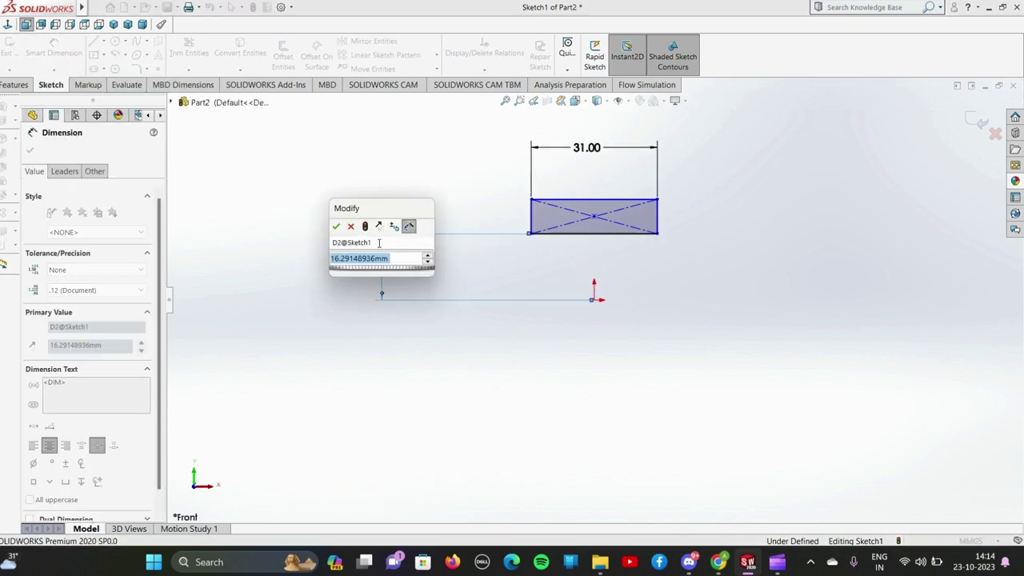
text(25)
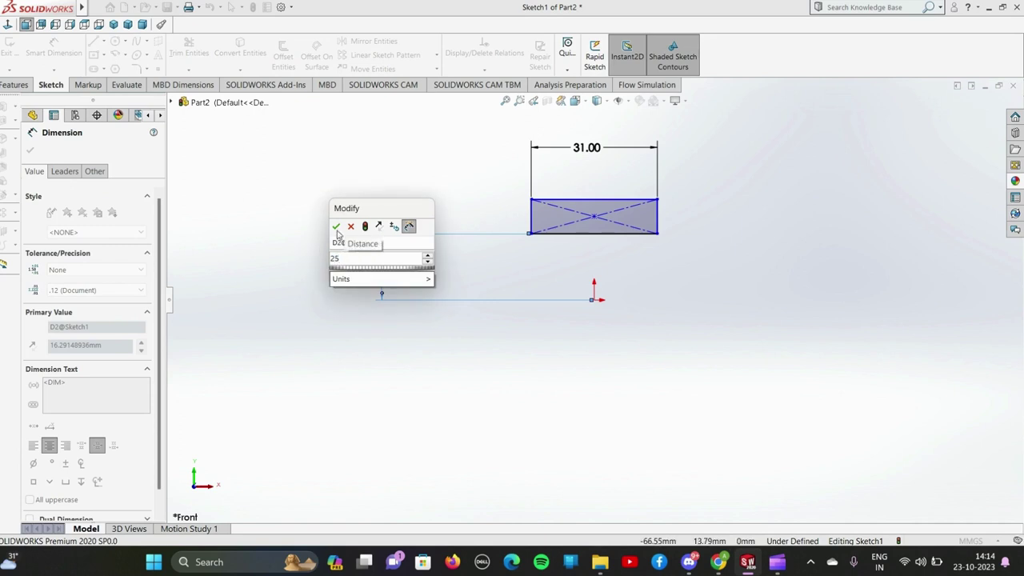
click(337, 228)
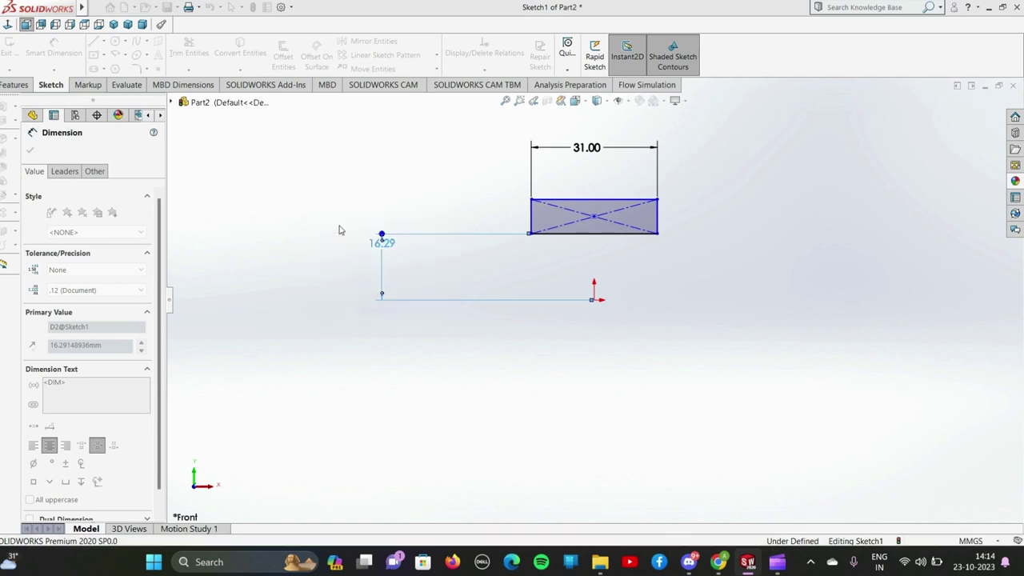
Dimension the rectangle's top edge 37 mm above the origin and fit the view
click(596, 301)
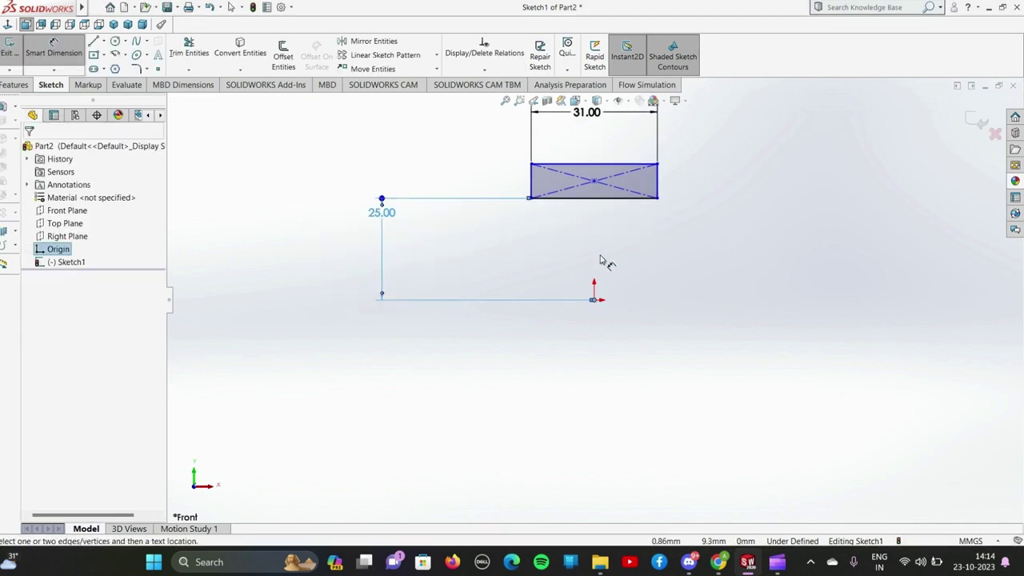
click(583, 164)
click(282, 183)
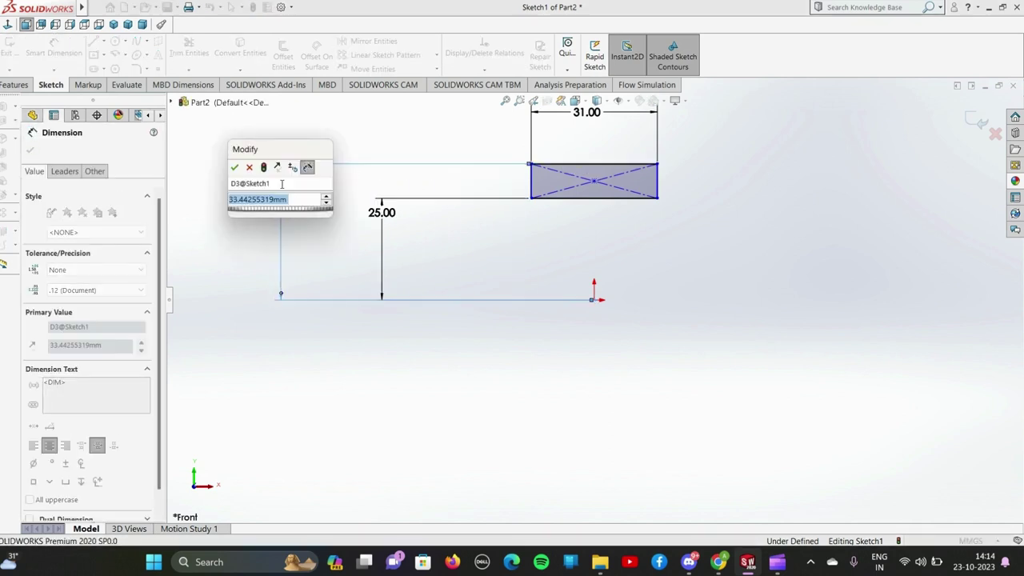
text(37)
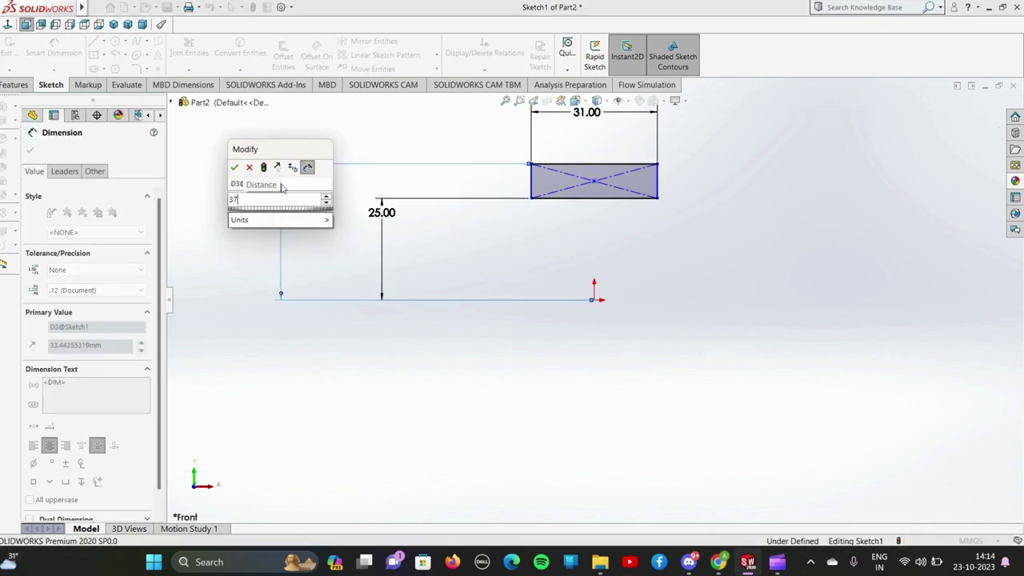
click(235, 168)
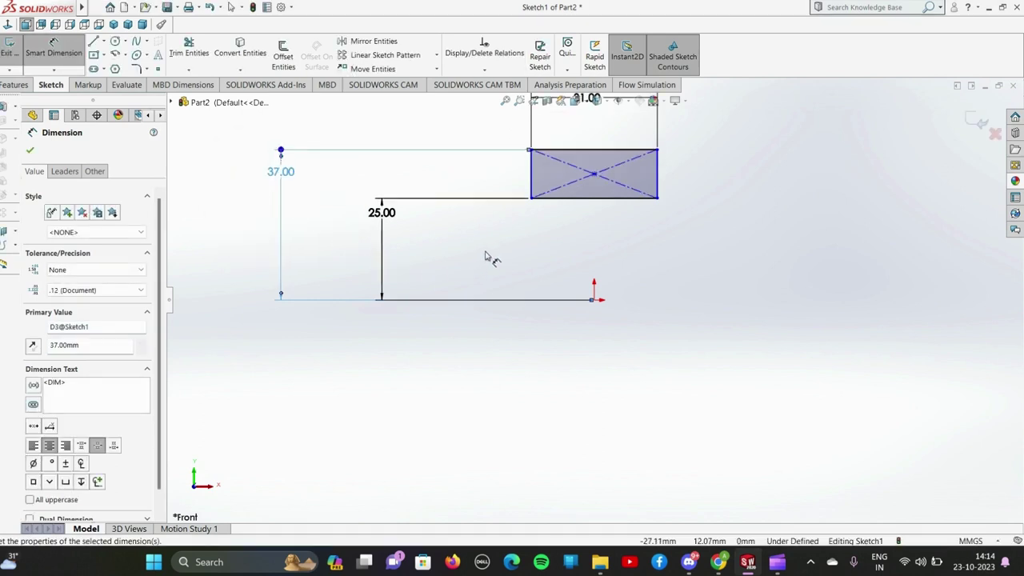
key(z)
click(29, 150)
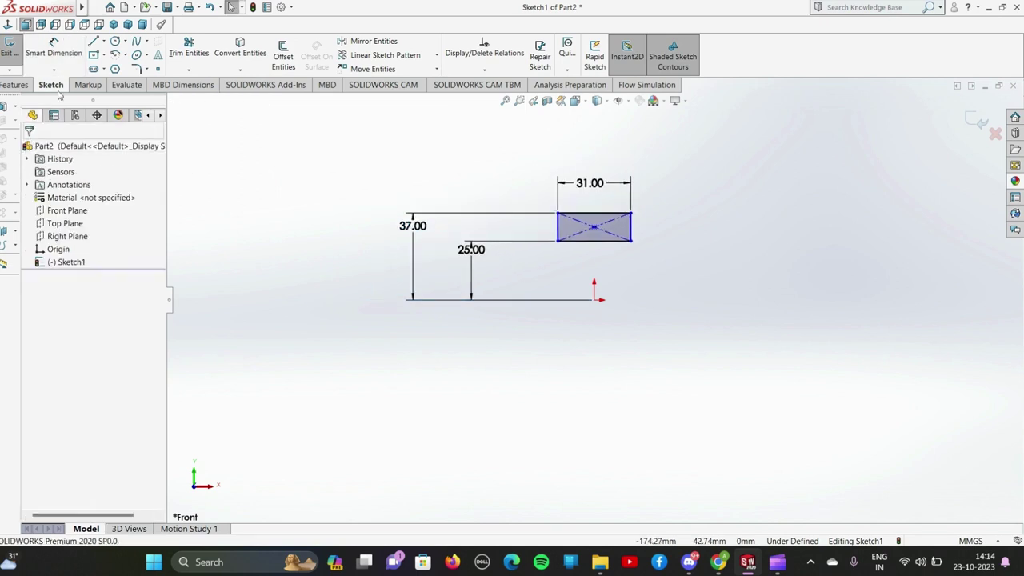
Draw a horizontal construction centerline along the baseline through the origin
click(104, 41)
click(120, 69)
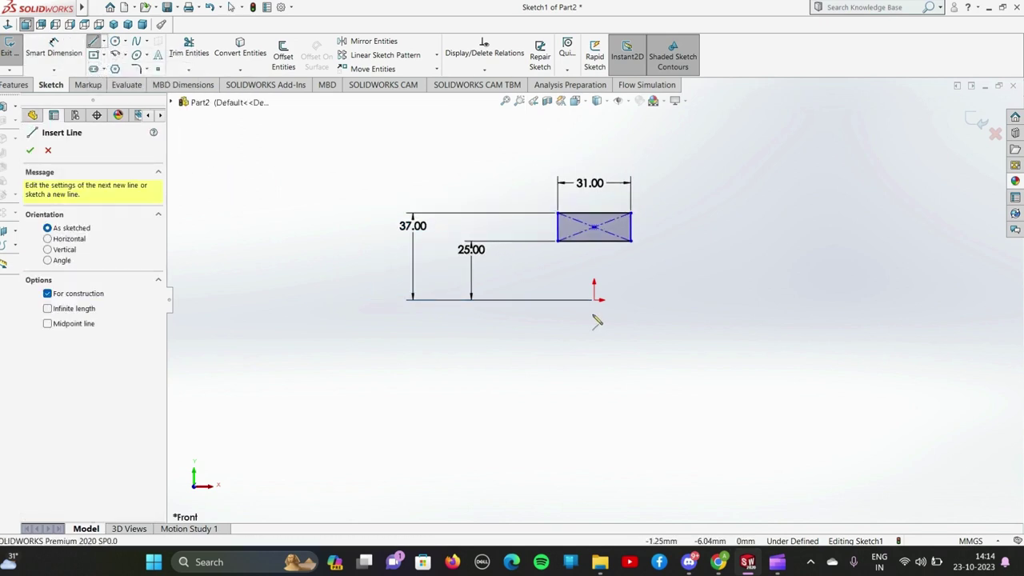
click(523, 300)
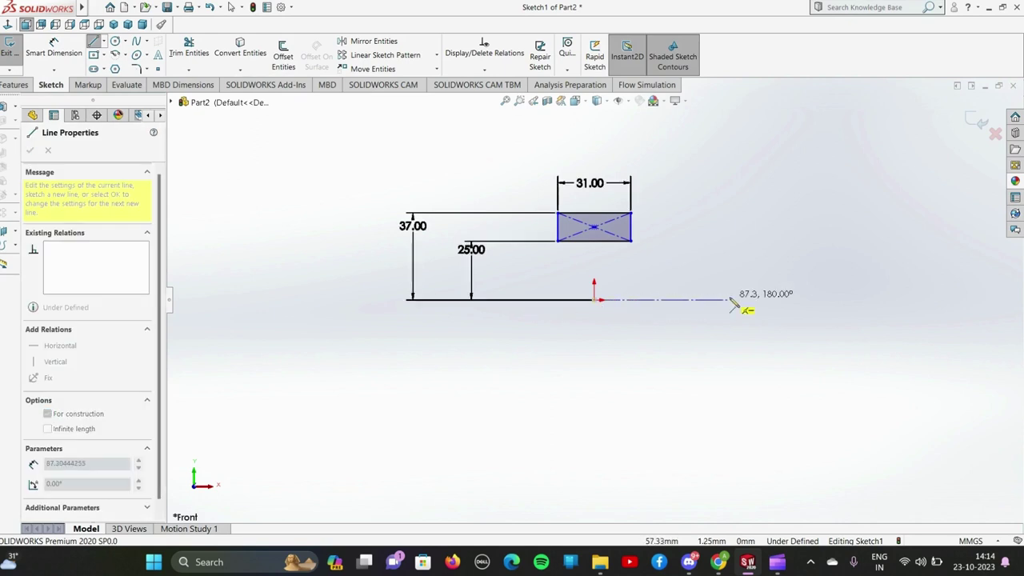
click(737, 299)
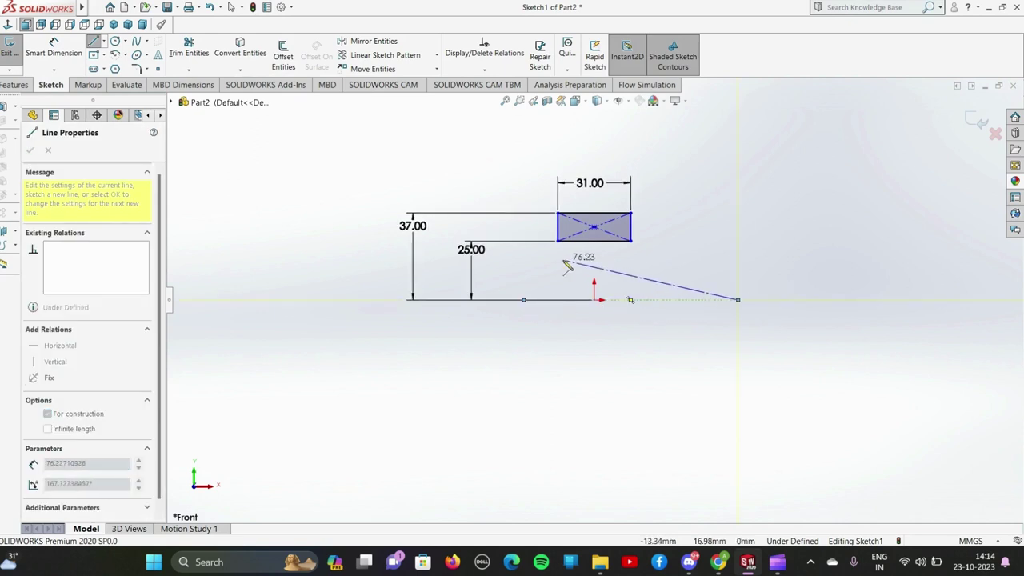
key(Escape)
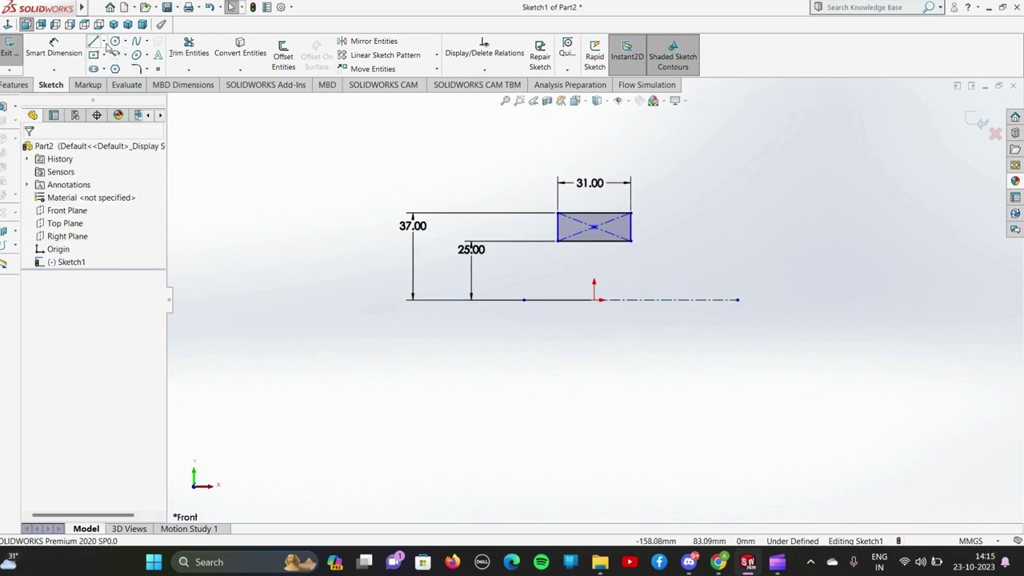
Draw a vertical construction centerline through the rectangle's centre
click(104, 40)
click(113, 69)
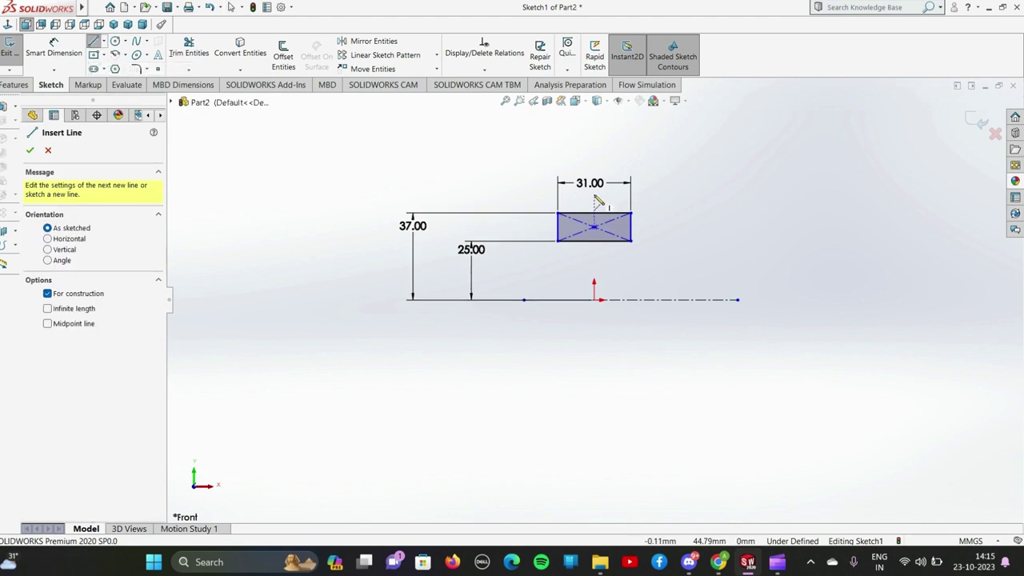
click(594, 264)
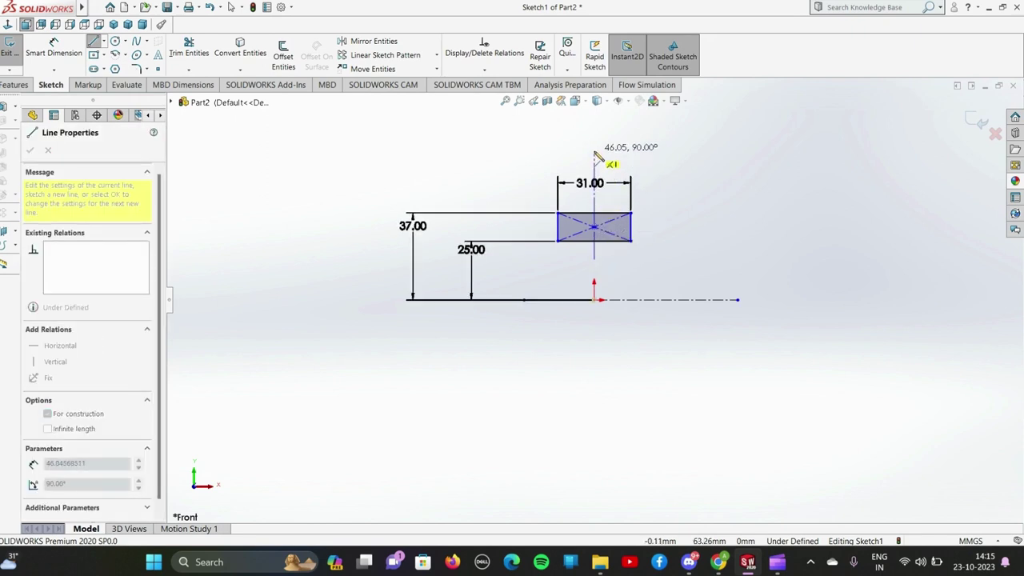
click(595, 132)
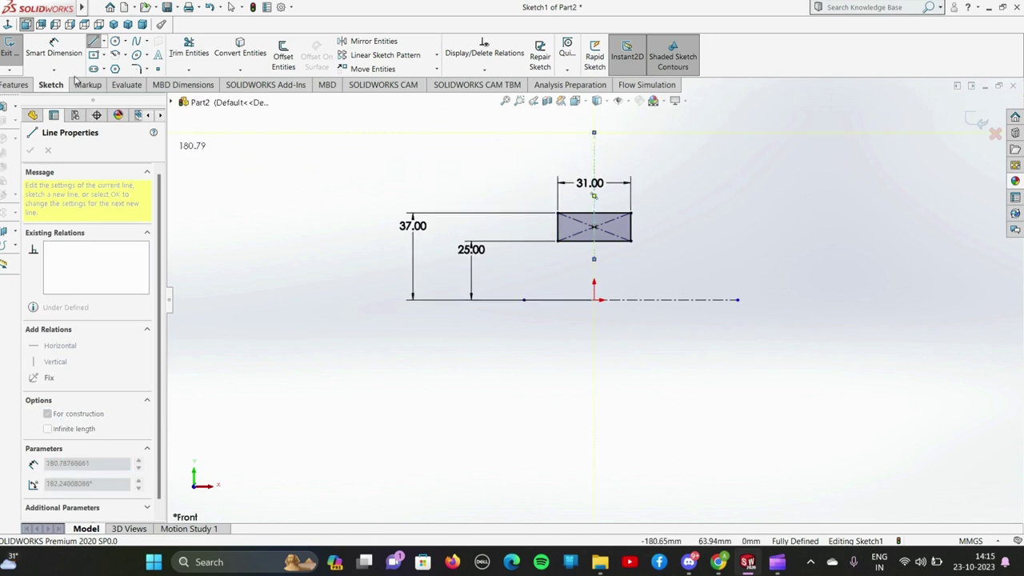
click(122, 54)
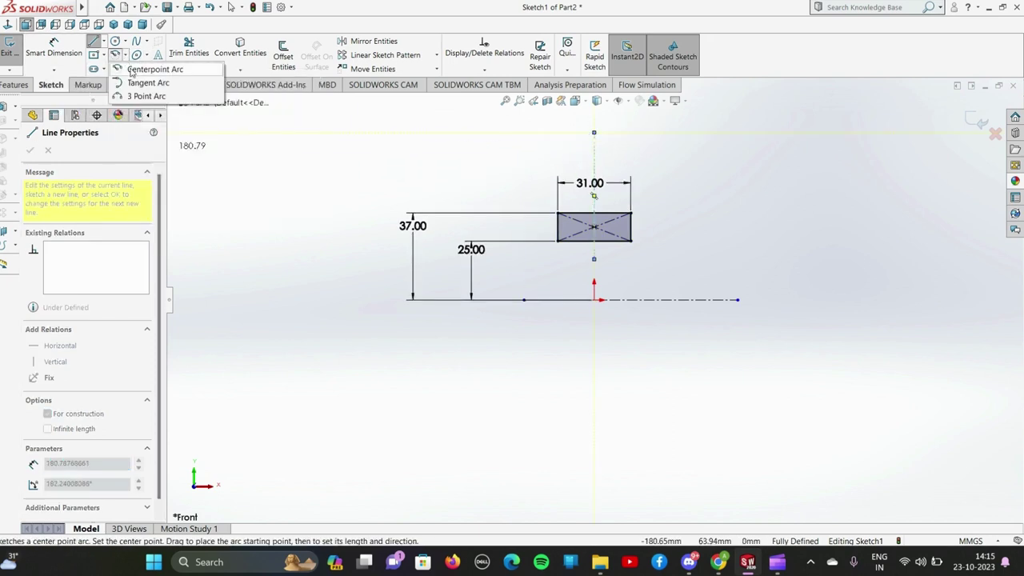
Draw a centre-point arc on the vertical centerline spanning the rectangle's top edge
click(133, 70)
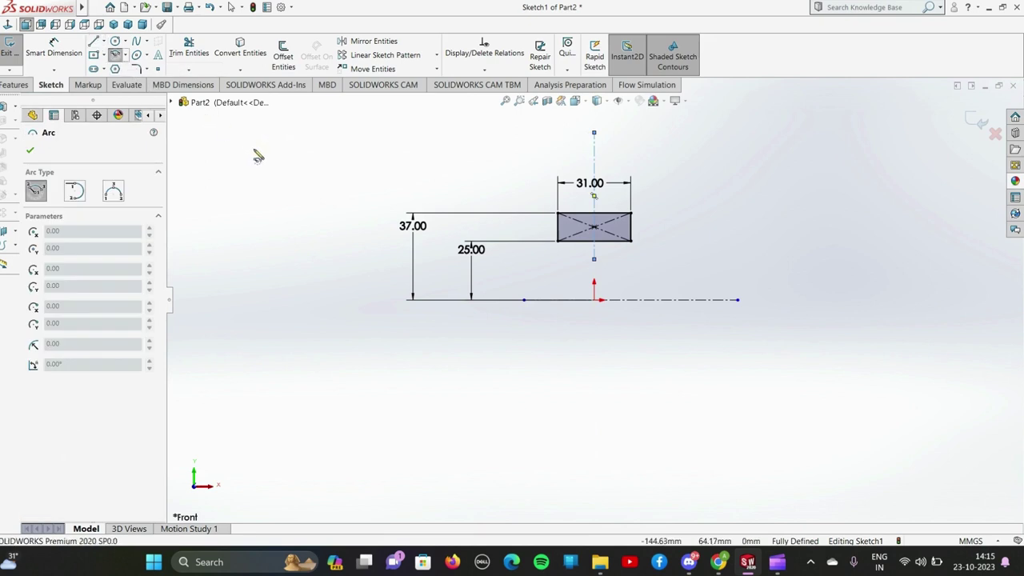
scroll(568, 192, down, 2)
scroll(636, 240, down, 2)
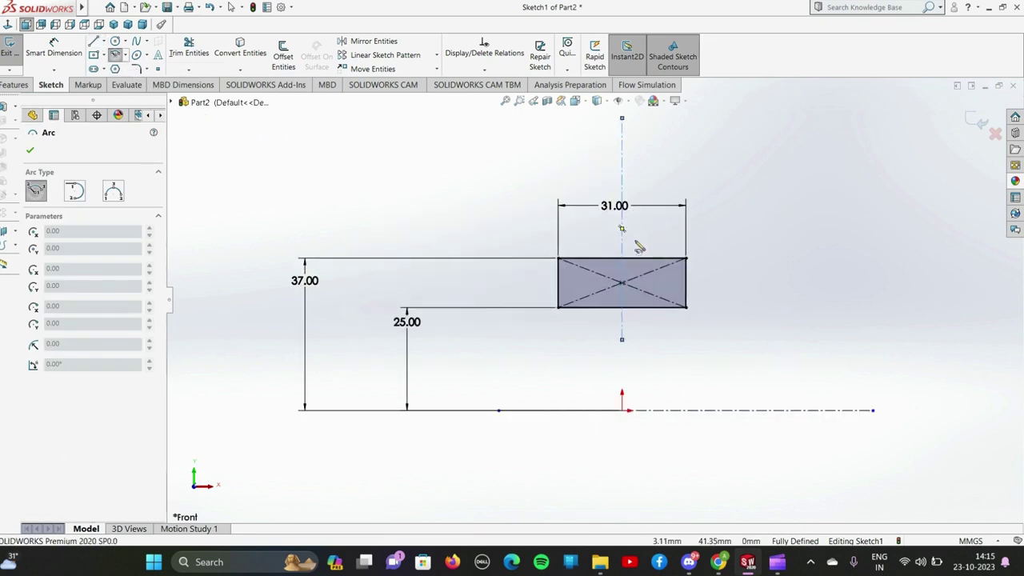
scroll(632, 249, down, 2)
click(605, 209)
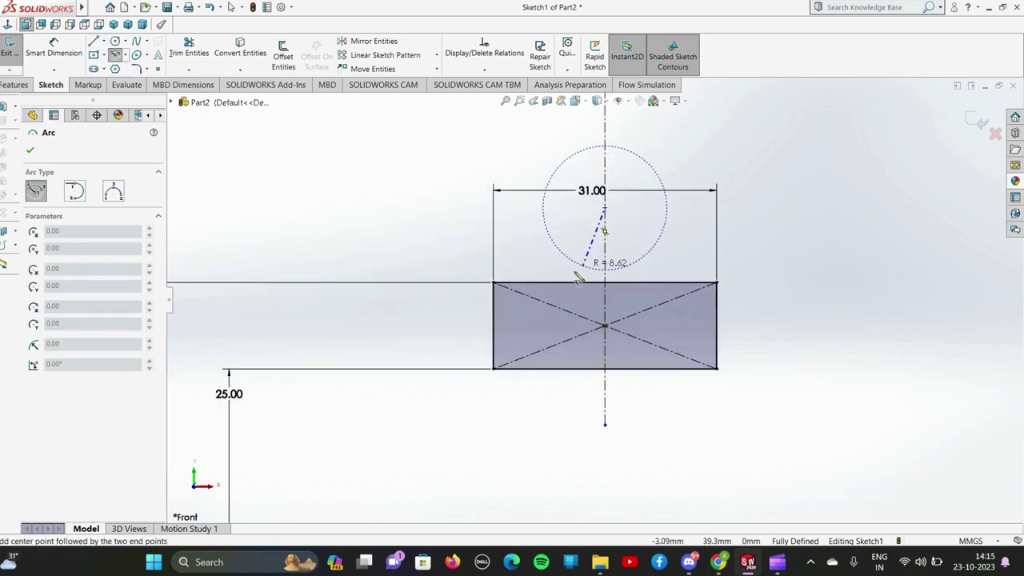
click(544, 283)
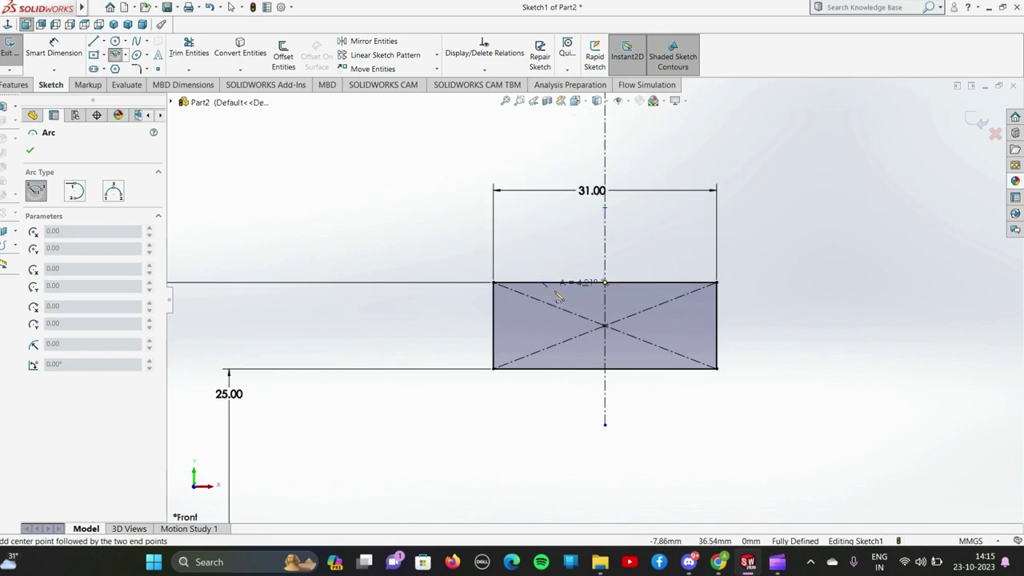
click(668, 284)
click(667, 285)
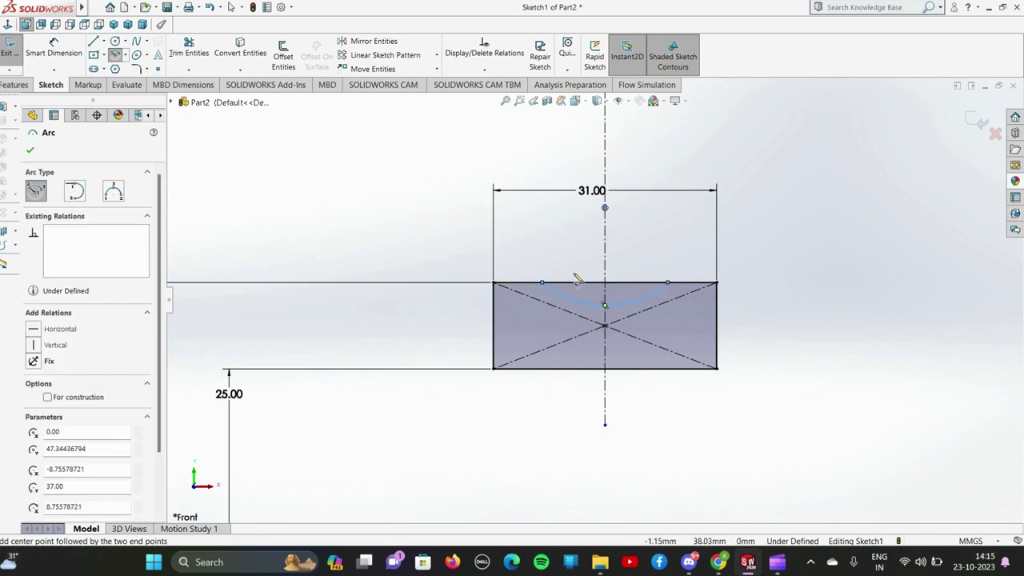
click(31, 151)
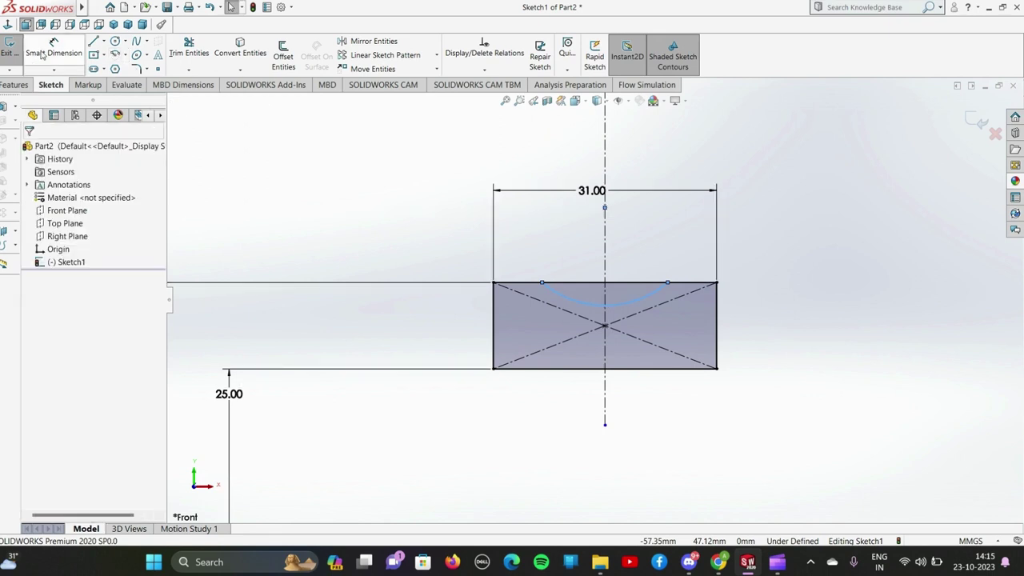
Dimension the arc centre 8 mm above the top edge and its radius R12
click(605, 210)
click(629, 283)
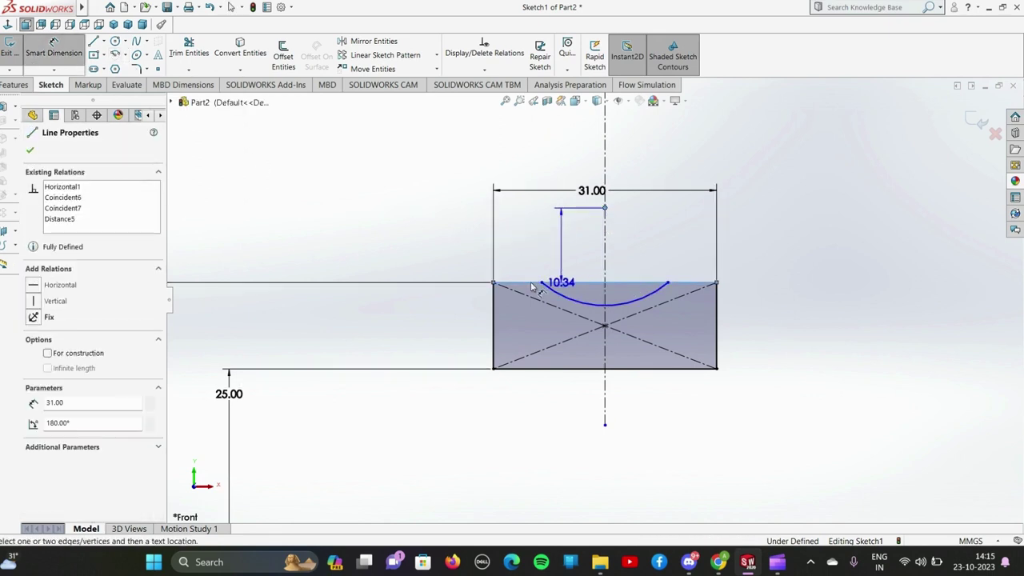
click(340, 246)
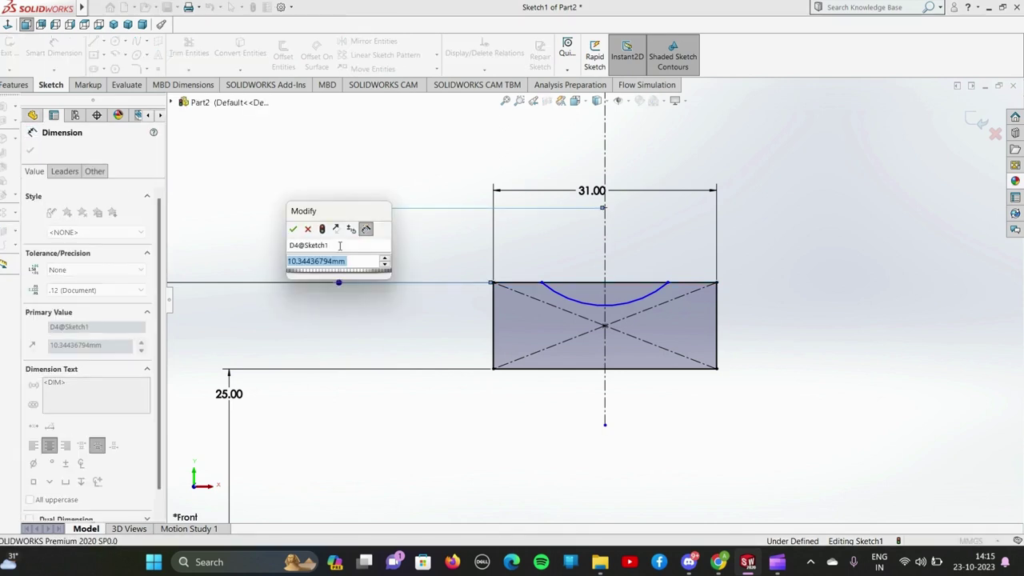
text(8)
key(Return)
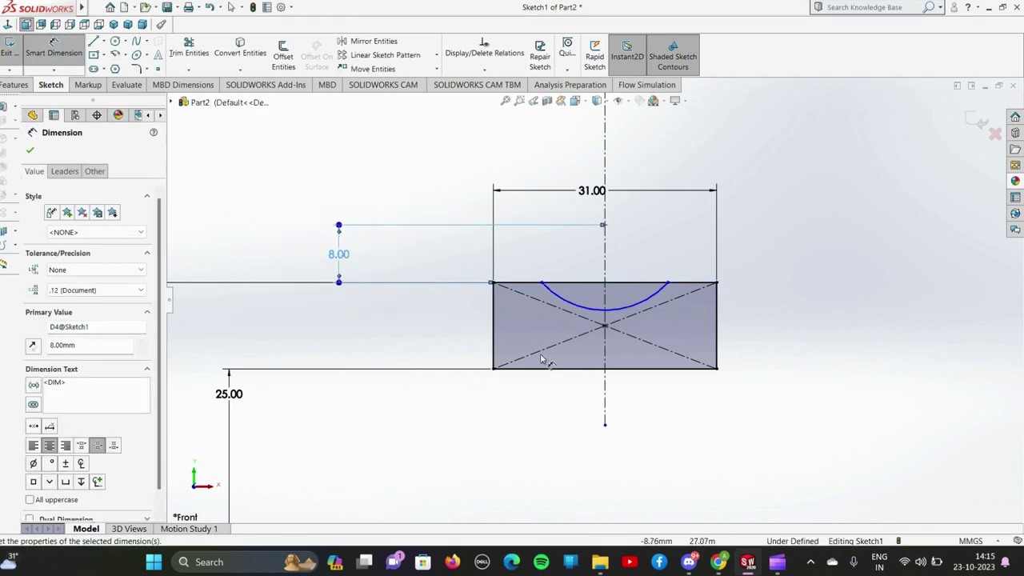
click(585, 310)
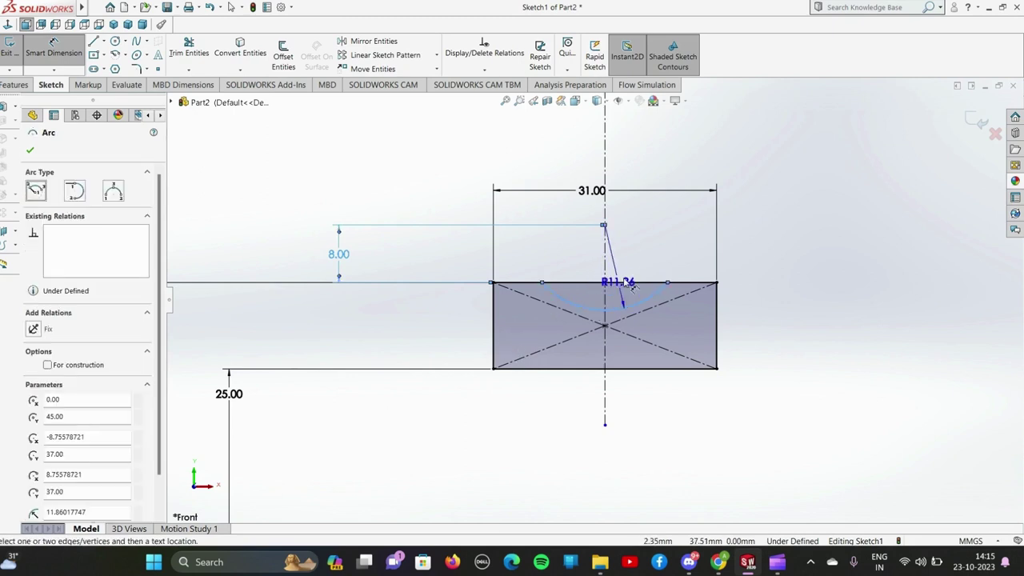
click(656, 262)
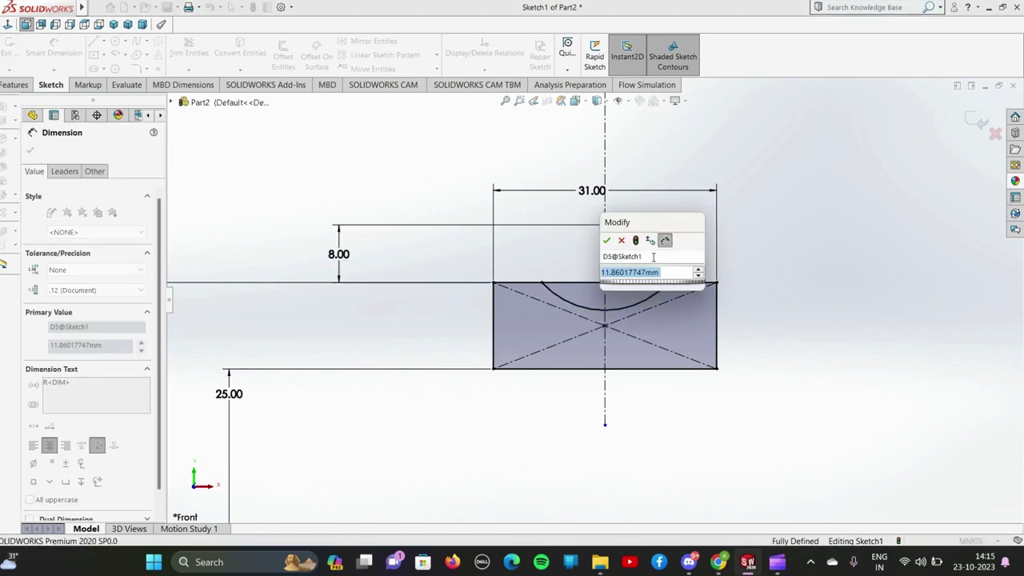
text(12)
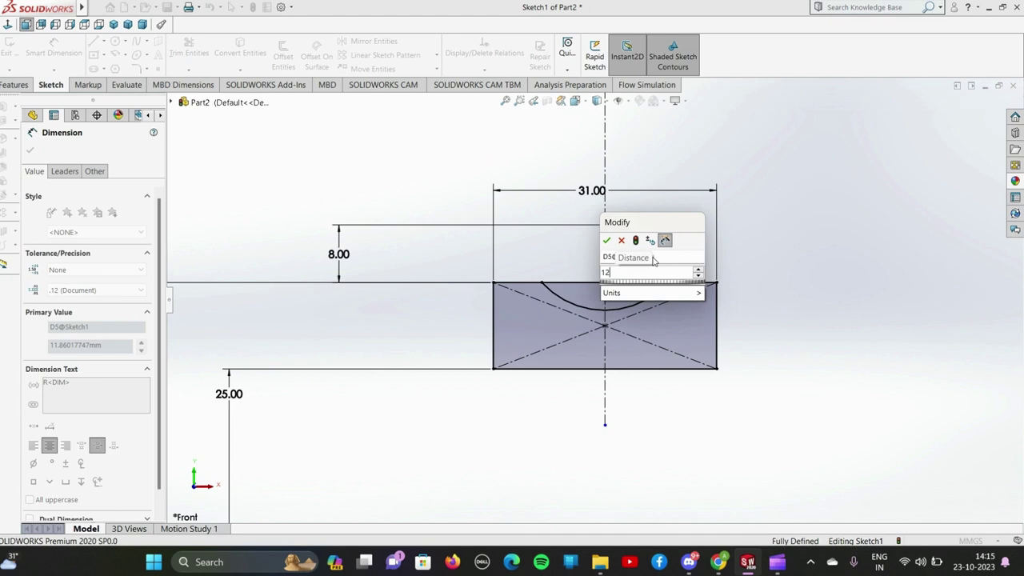
click(607, 240)
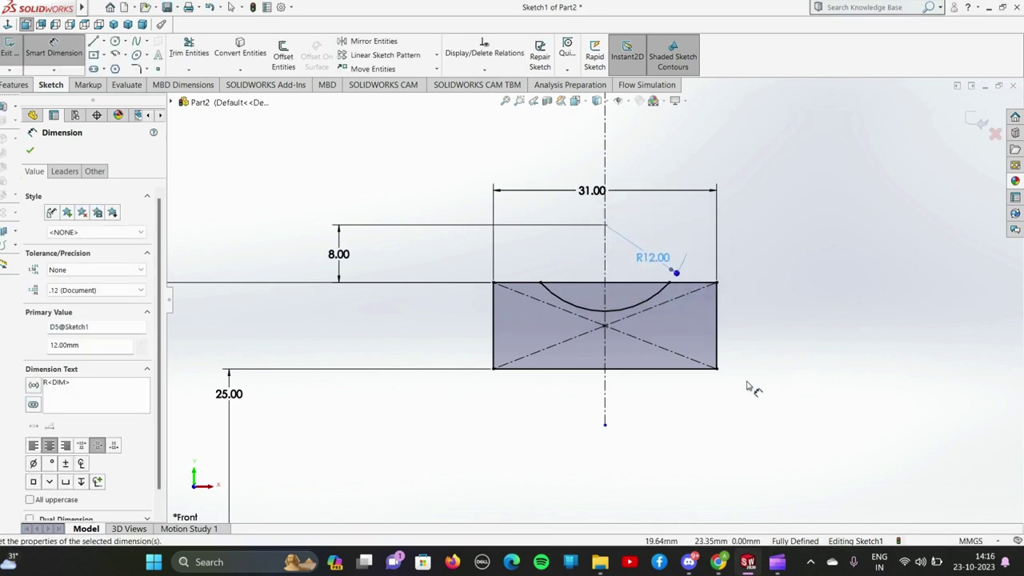
Trim away the top edge over the arc, the construction diagonals and centerline pieces
key(Escape)
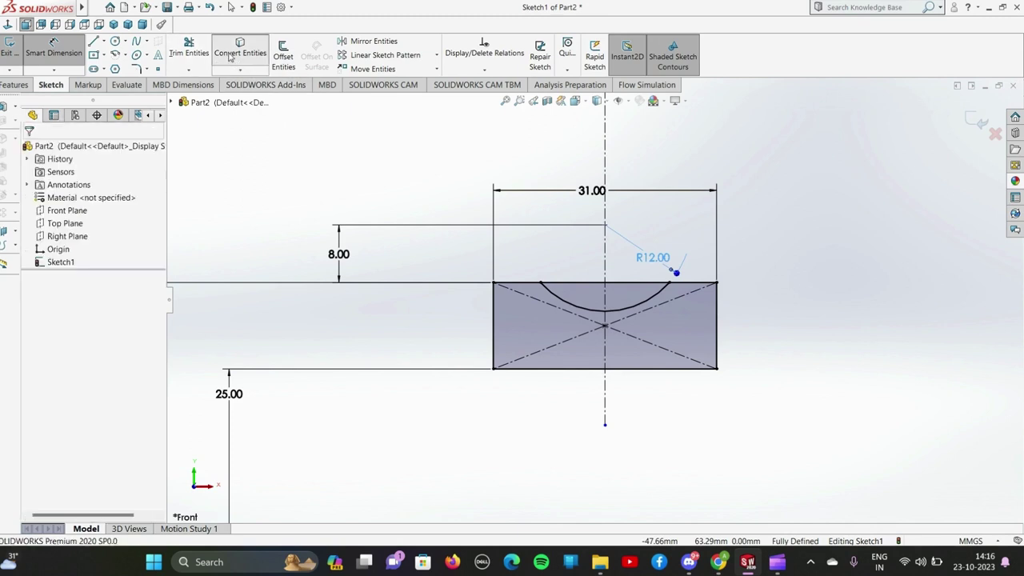
click(231, 56)
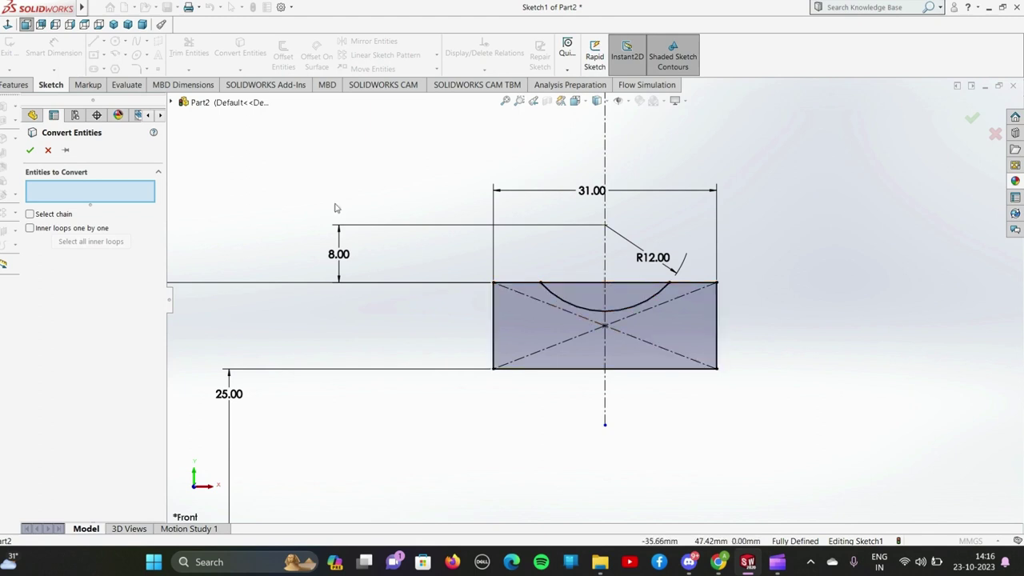
click(29, 150)
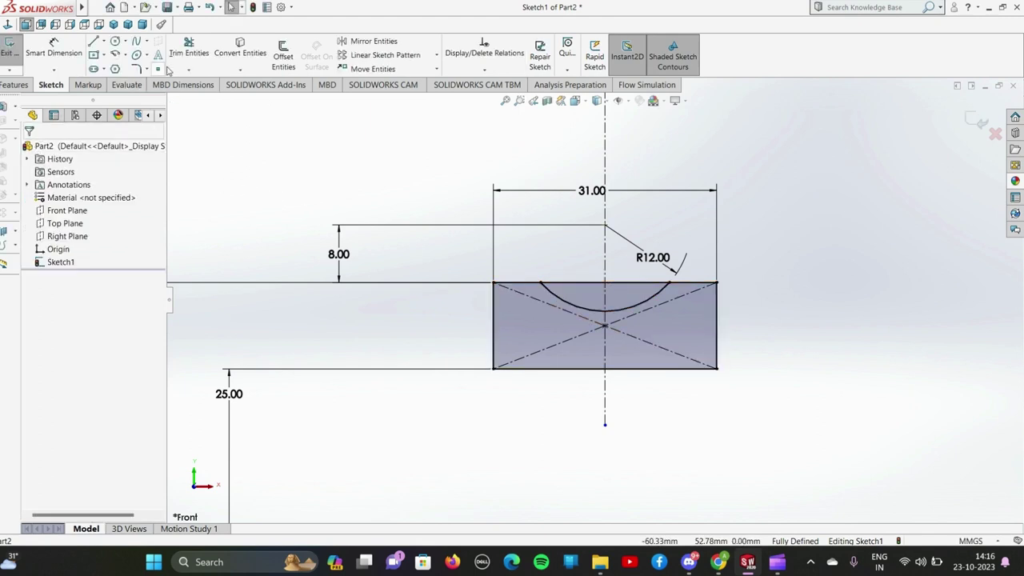
click(189, 46)
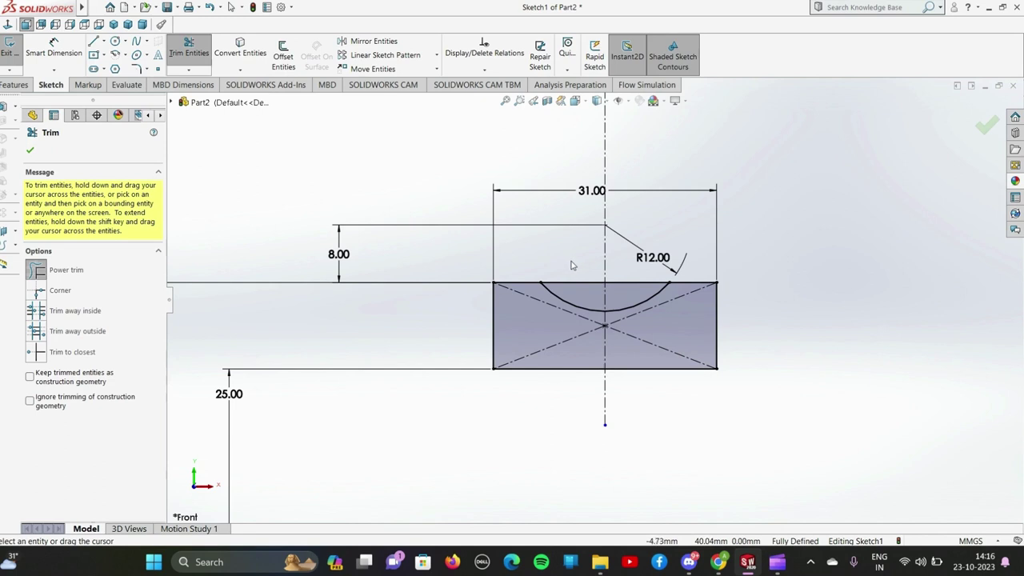
drag(571, 265, 608, 298)
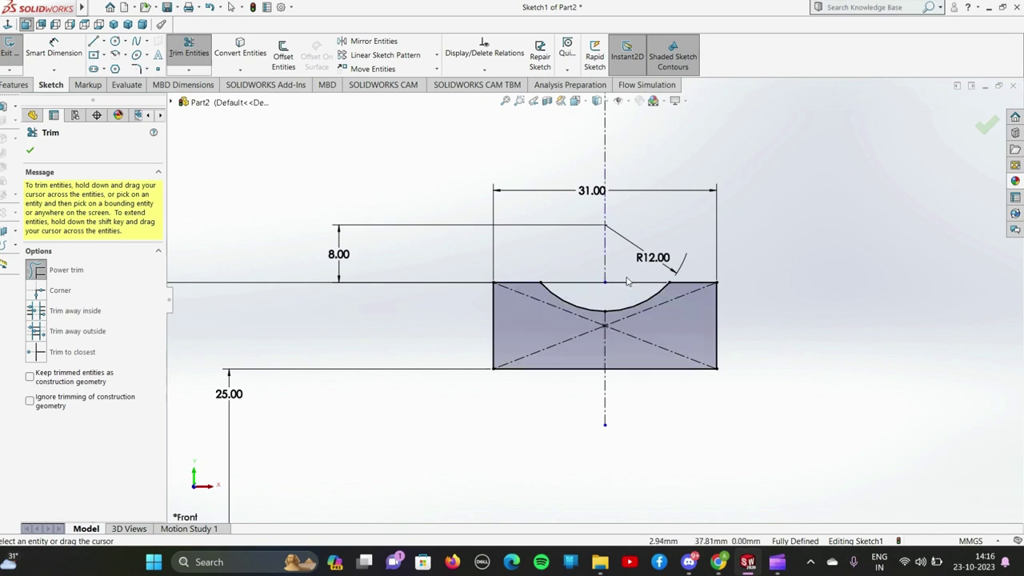
mouse_move(539, 298)
mouse_down()
mouse_move(608, 349)
mouse_move(615, 323)
mouse_move(629, 336)
mouse_up()
drag(621, 397, 563, 404)
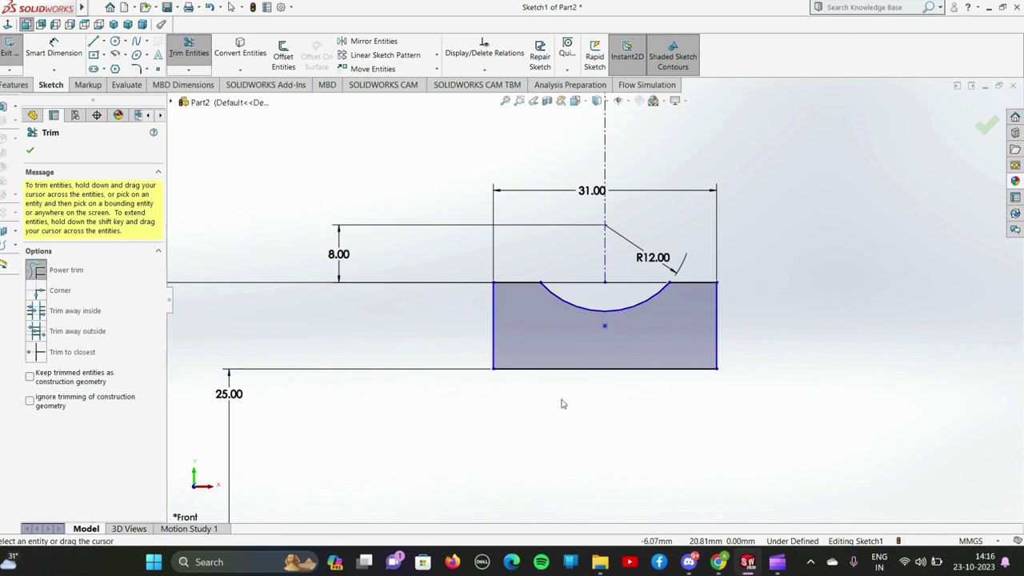
drag(618, 256, 601, 210)
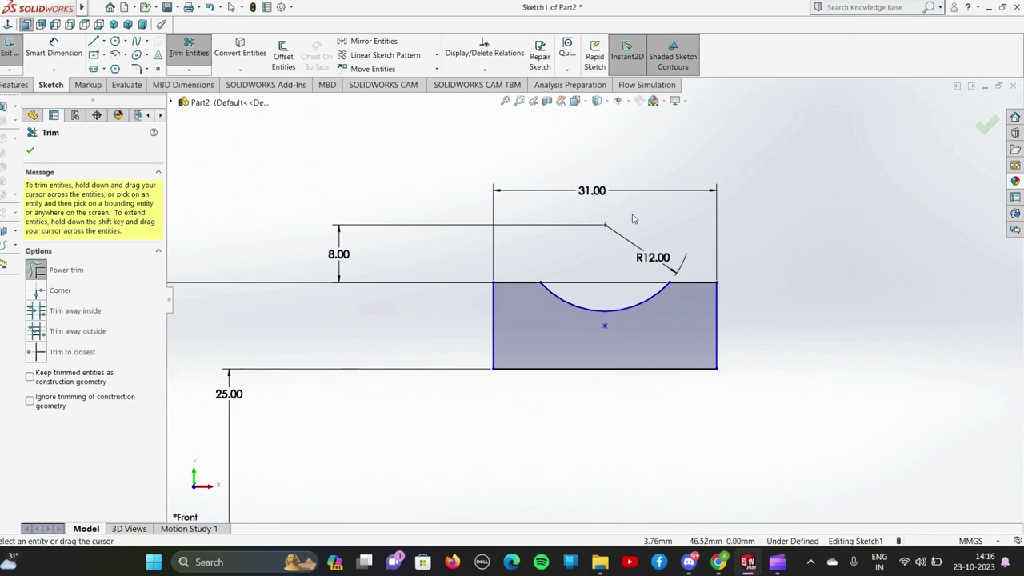
mouse_move(608, 258)
mouse_down()
mouse_move(621, 297)
mouse_move(620, 268)
mouse_up()
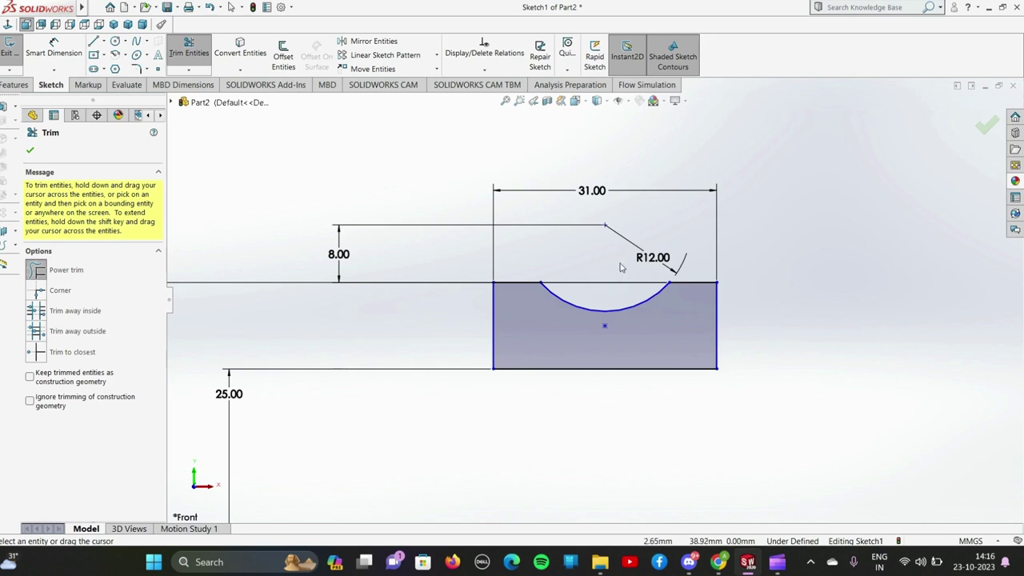
Exit trimming, preview a 360° revolve of the notched profile, then cancel it
click(29, 150)
key(f)
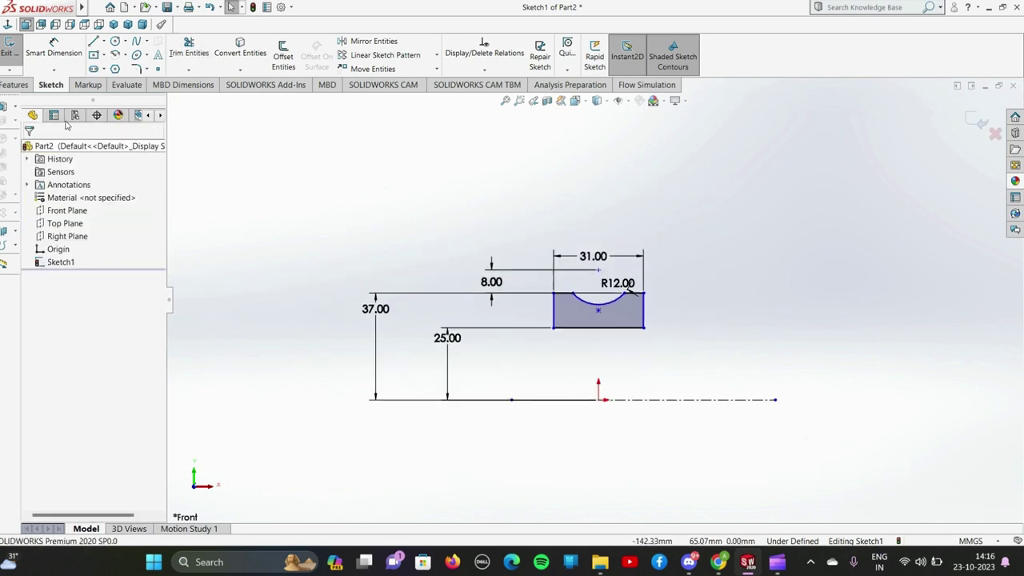
click(14, 84)
click(54, 60)
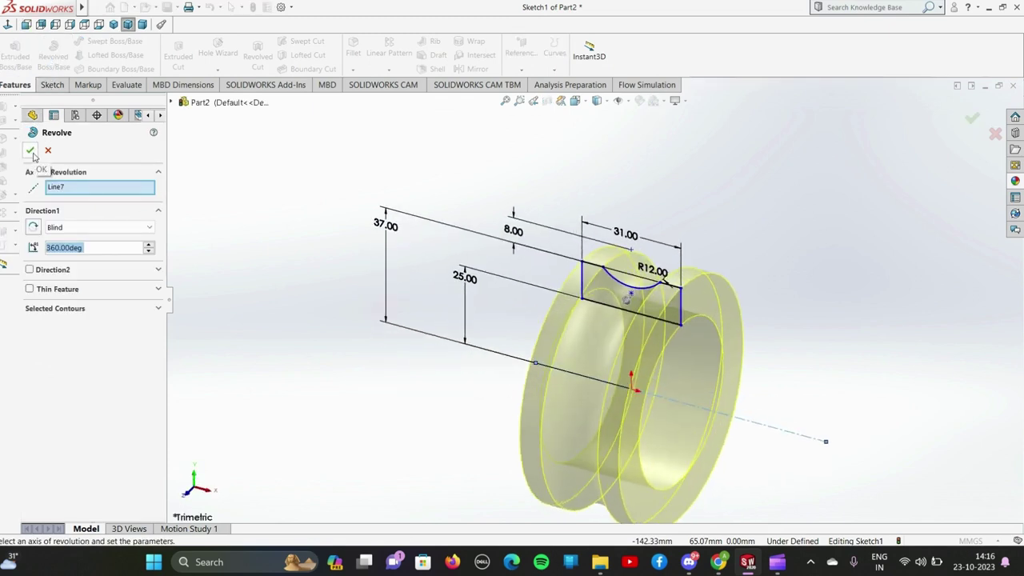
click(48, 150)
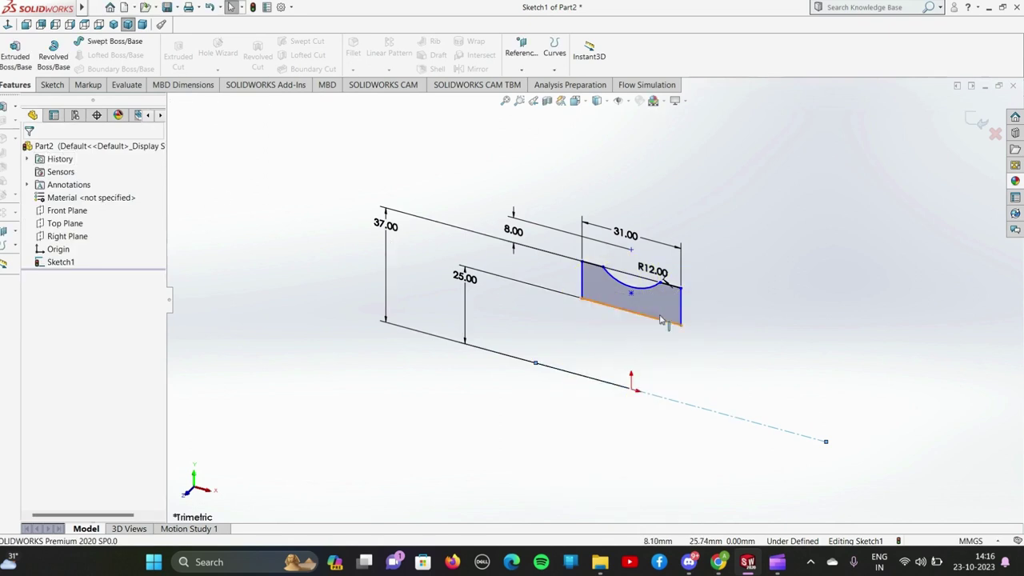
Try a 2 mm sketch fillet, then cancel and return to a front view of the profile
click(48, 86)
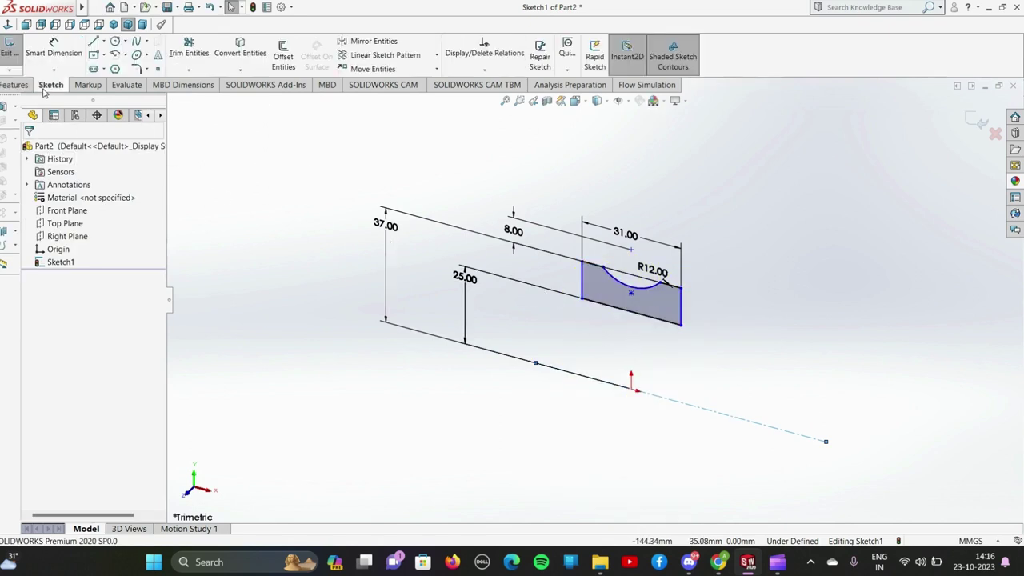
click(138, 68)
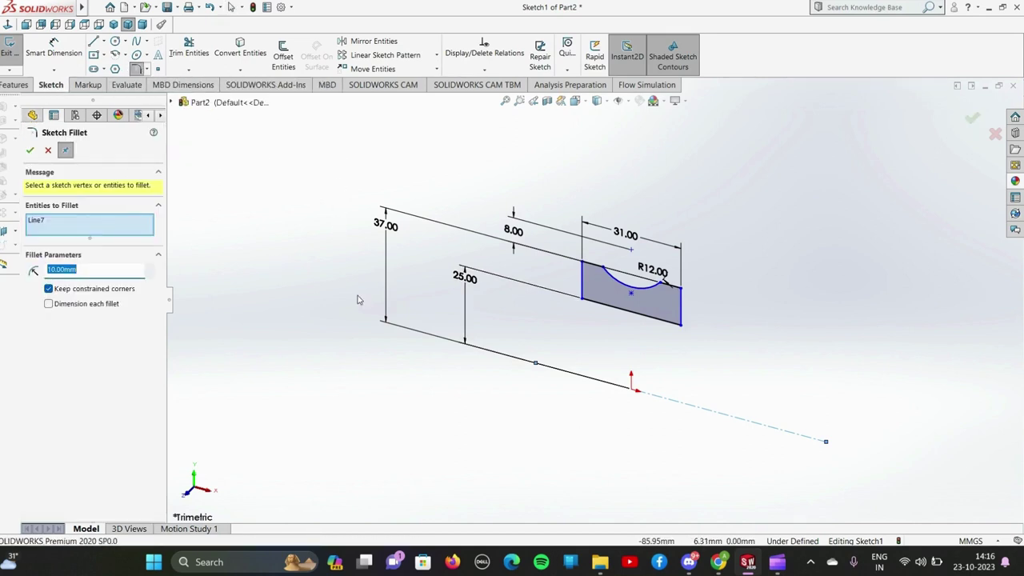
text(2.)
scroll(613, 342, down, 2)
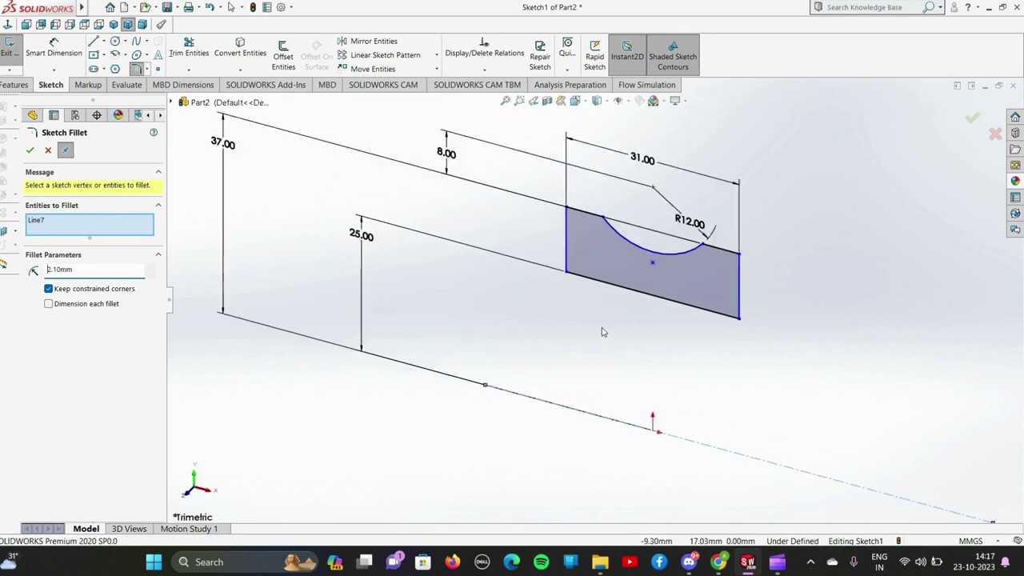
scroll(604, 327, down, 4)
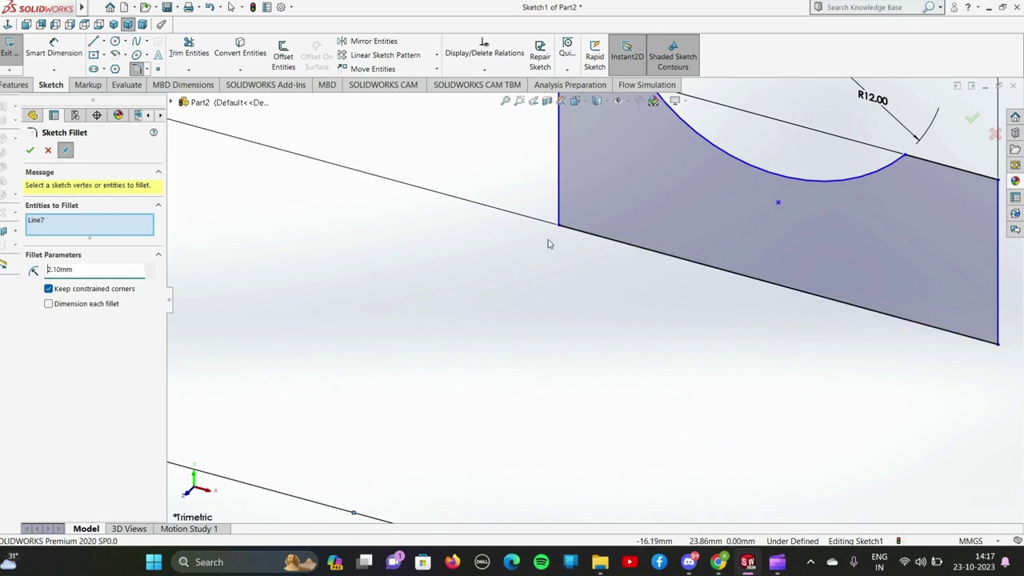
middle_drag(547, 250, 619, 229)
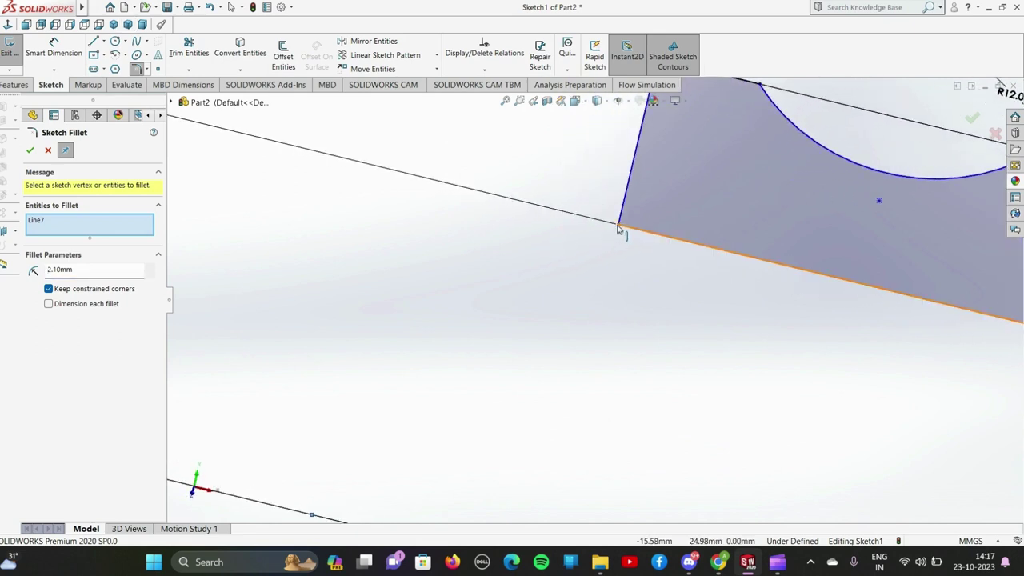
click(48, 150)
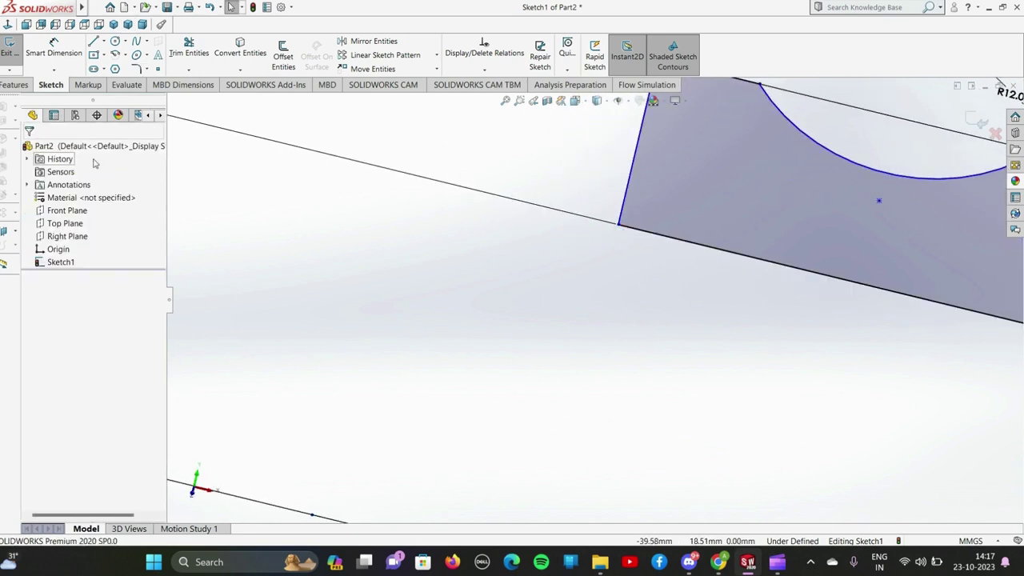
click(650, 197)
key(ctrl+8)
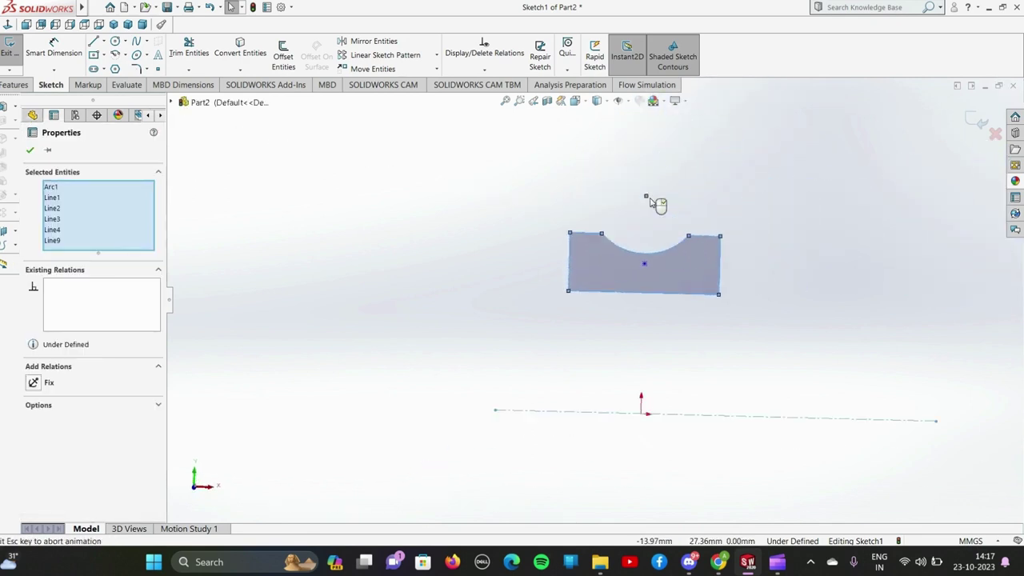
click(277, 179)
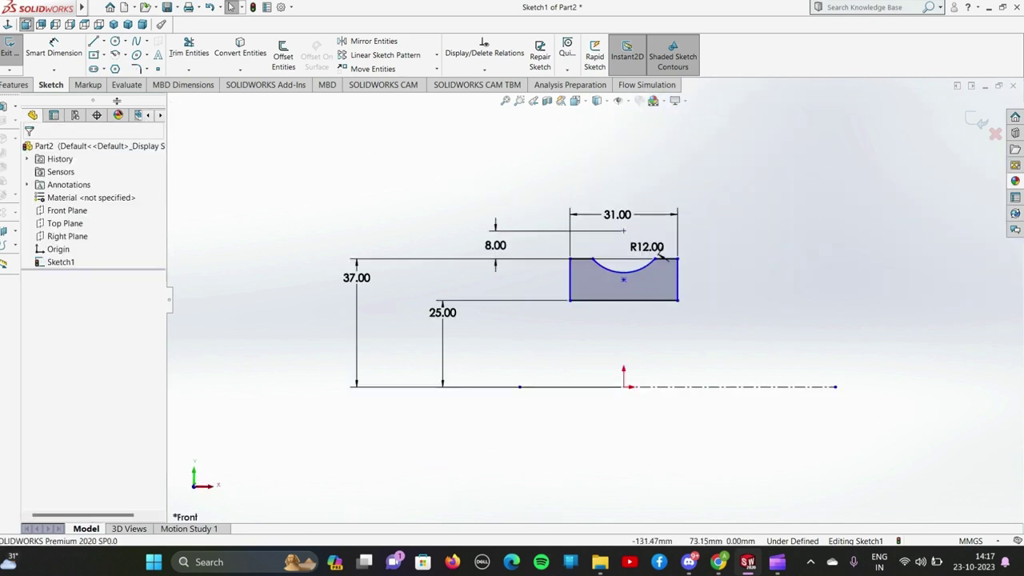
Fillet the profile's two bottom corners with a 2.10 mm radius
click(136, 72)
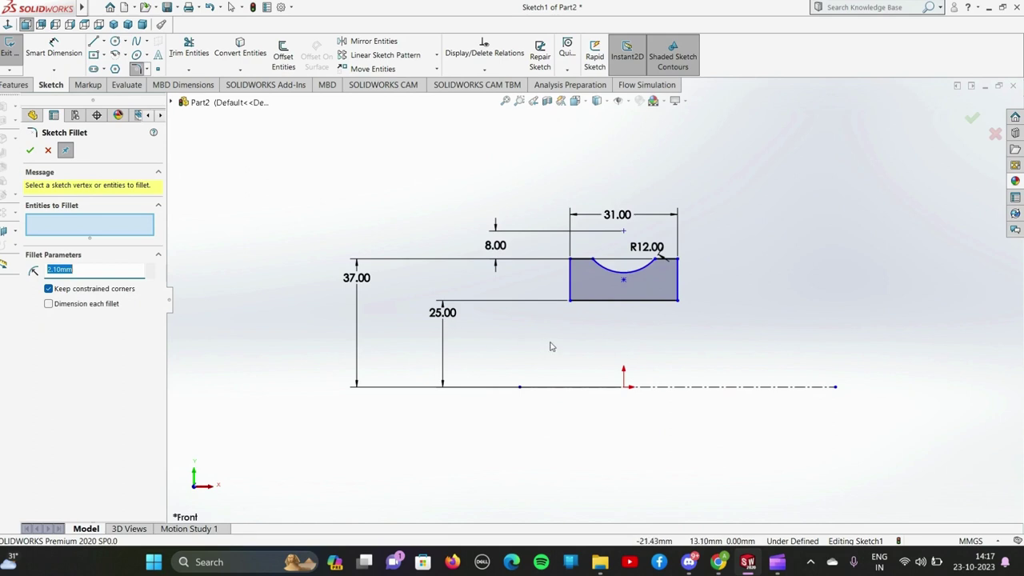
scroll(548, 345, down, 3)
click(621, 208)
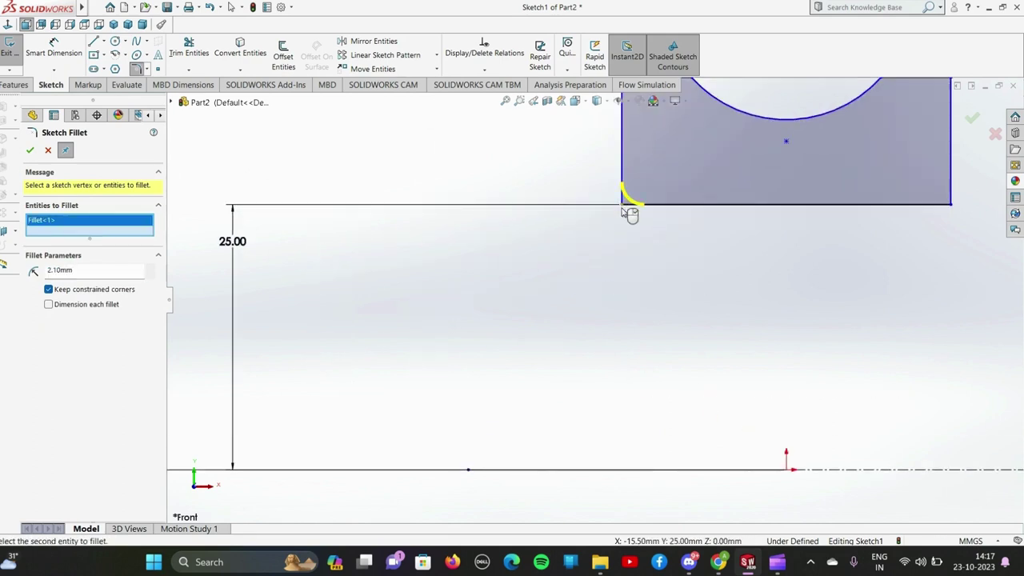
scroll(843, 240, down, 3)
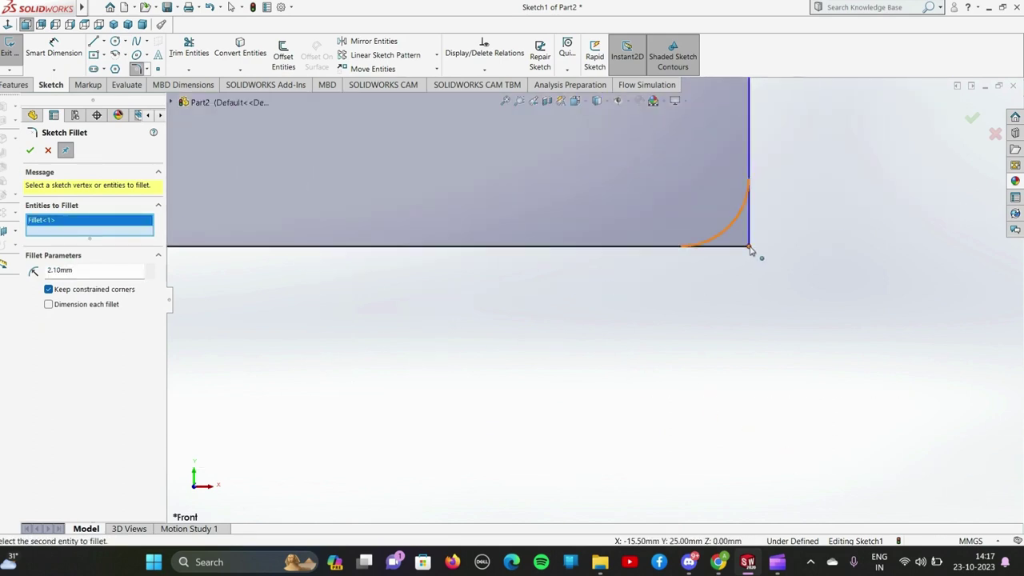
scroll(608, 288, up, 3)
click(30, 151)
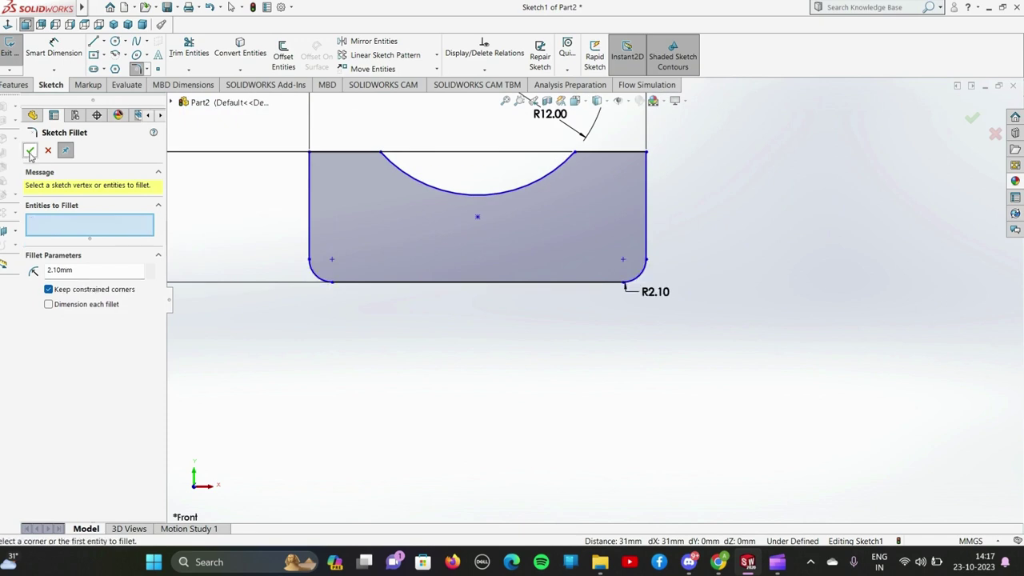
Revolve the filleted profile 360° about the centerline into a solid ring
click(30, 151)
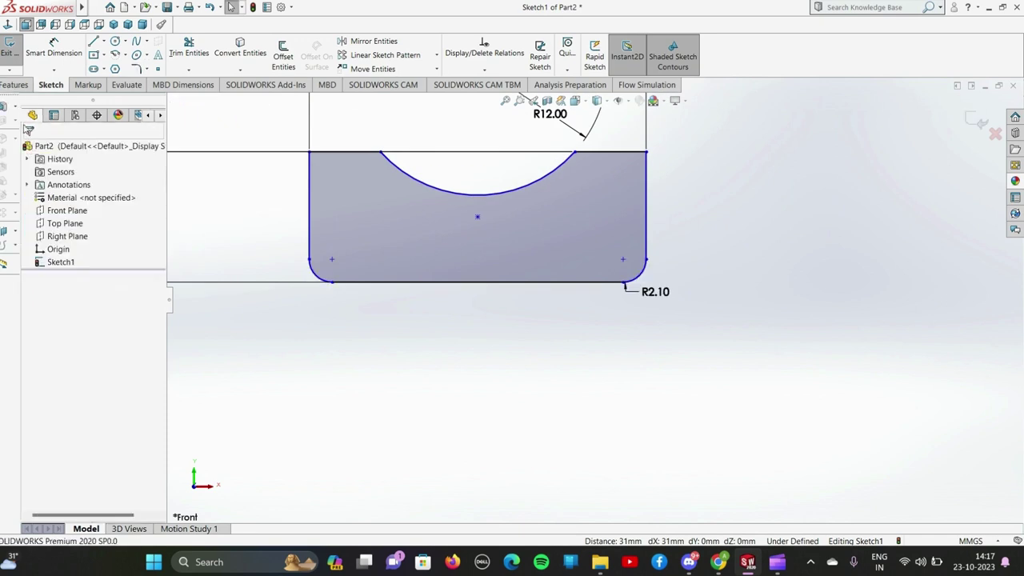
click(17, 85)
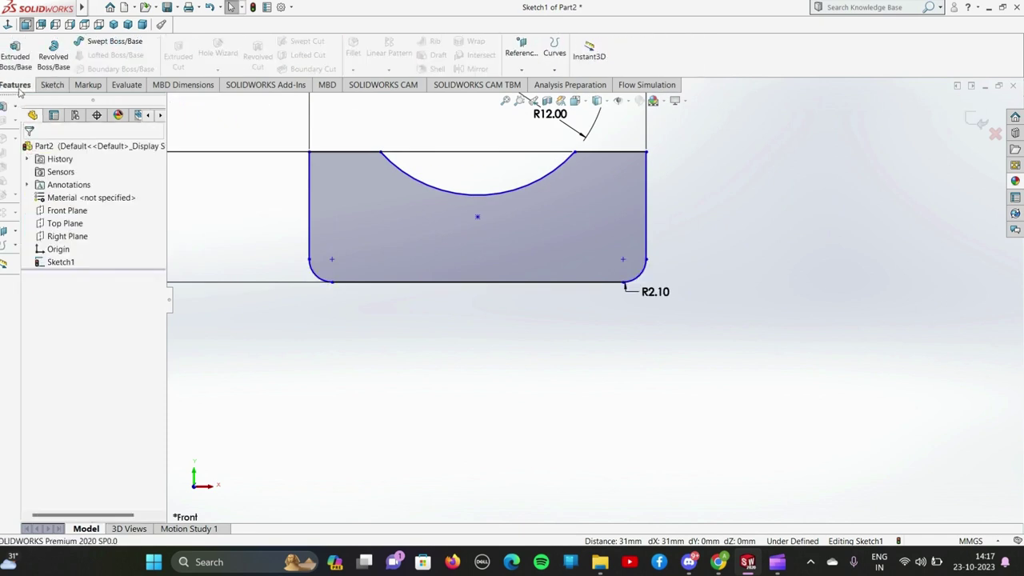
click(53, 49)
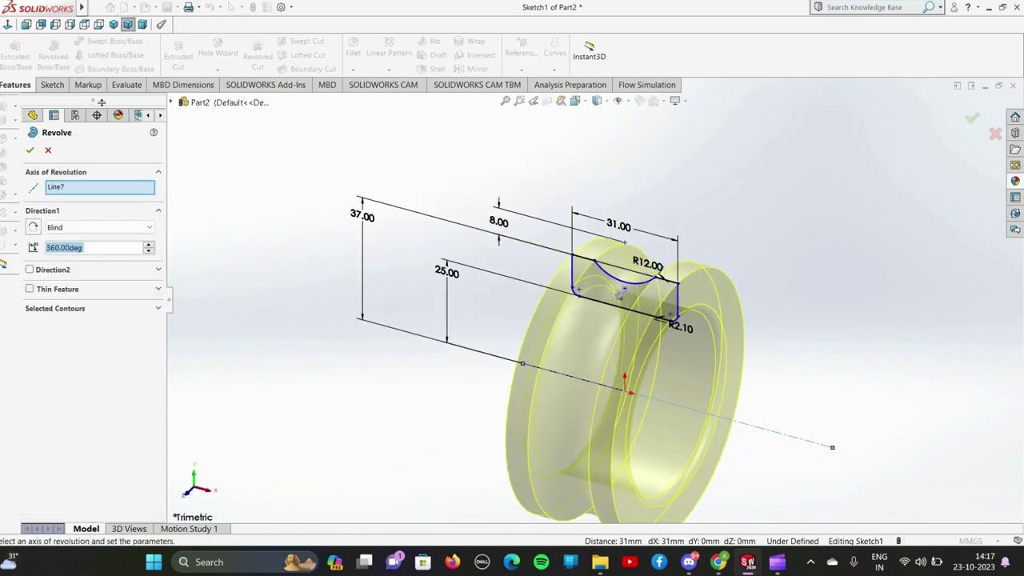
click(29, 151)
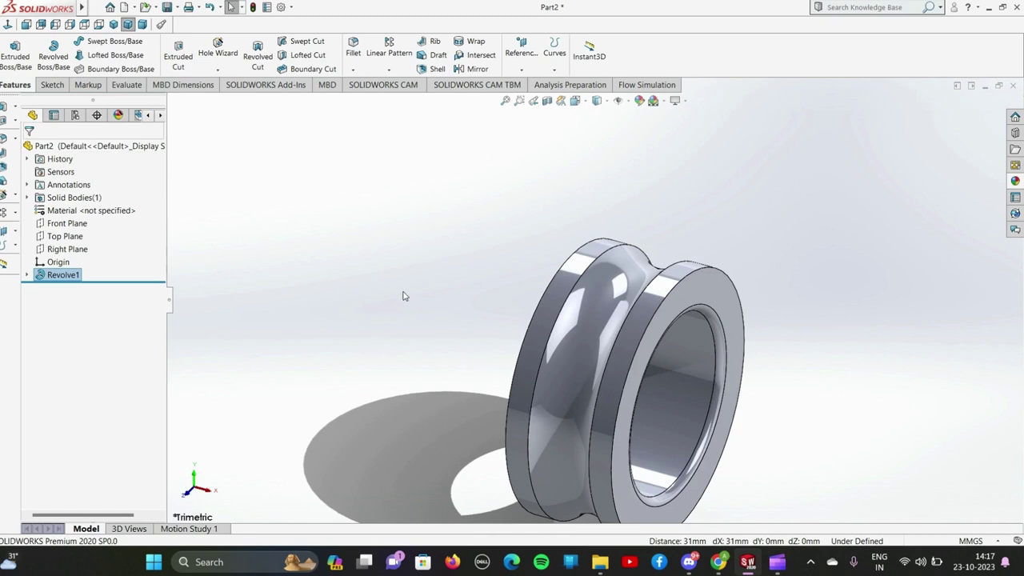
scroll(404, 296, up, 2)
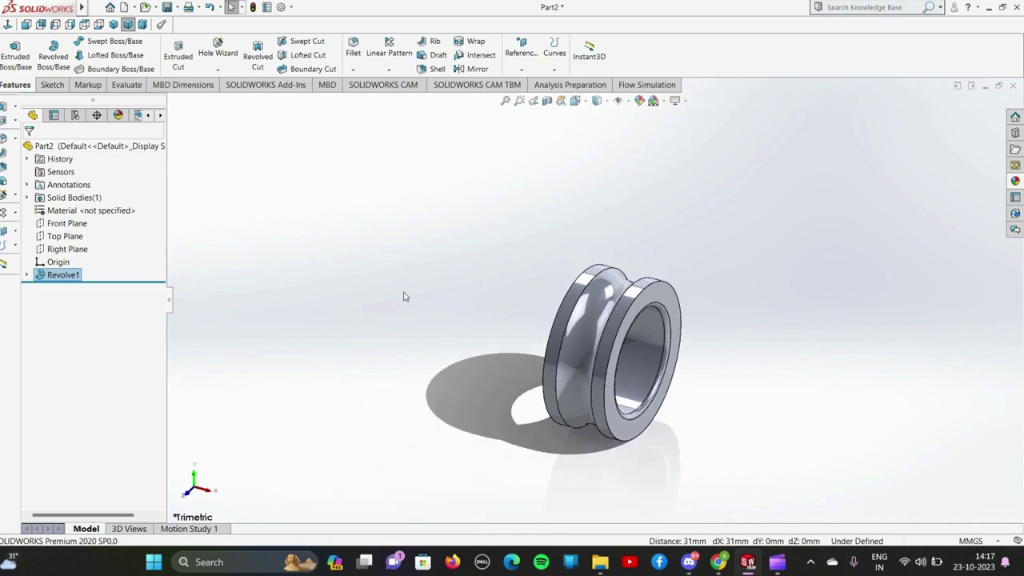
Save the part as 'inner ring' and close it
click(175, 7)
click(190, 35)
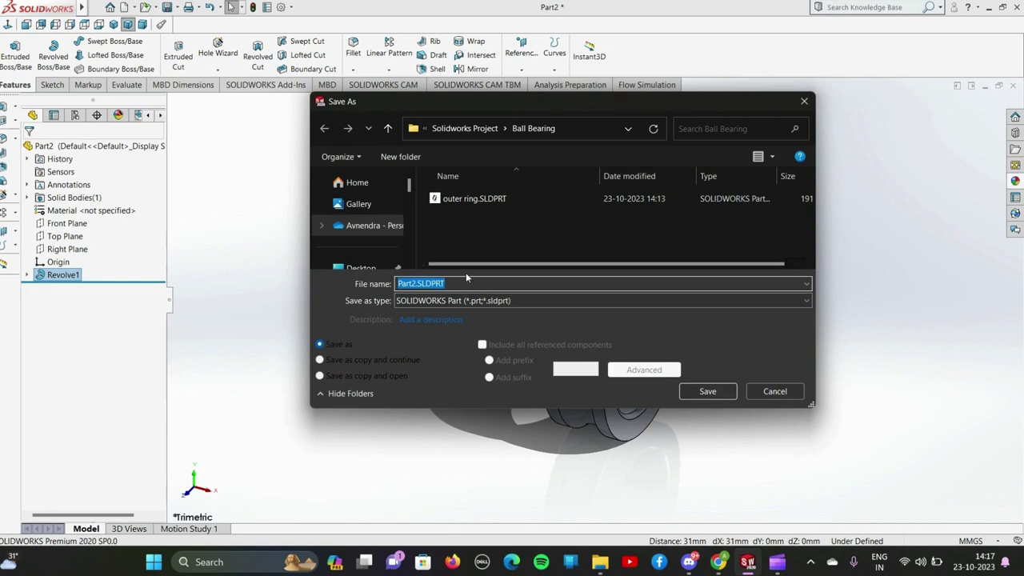
text(inner ring)
click(697, 392)
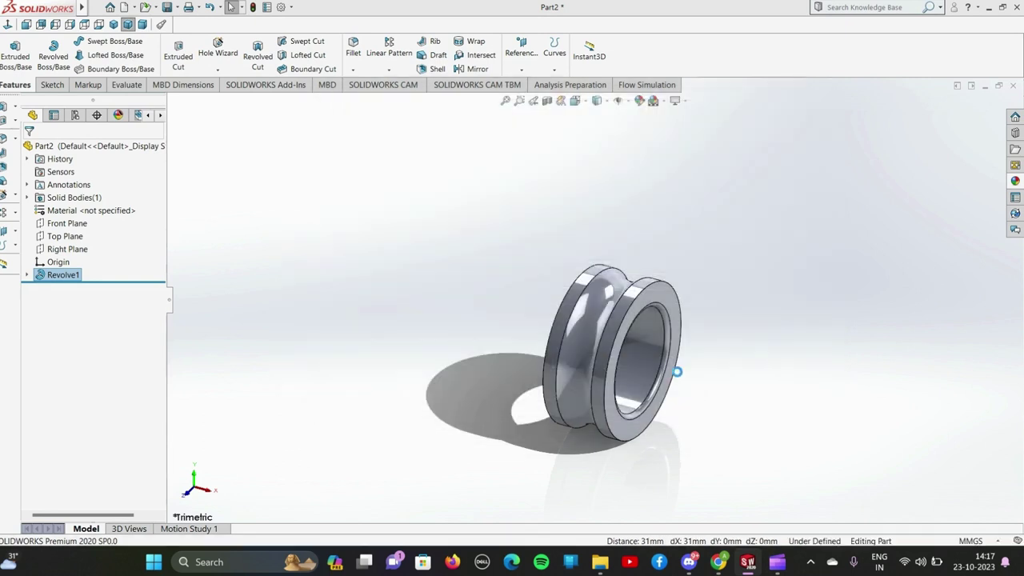
click(1013, 85)
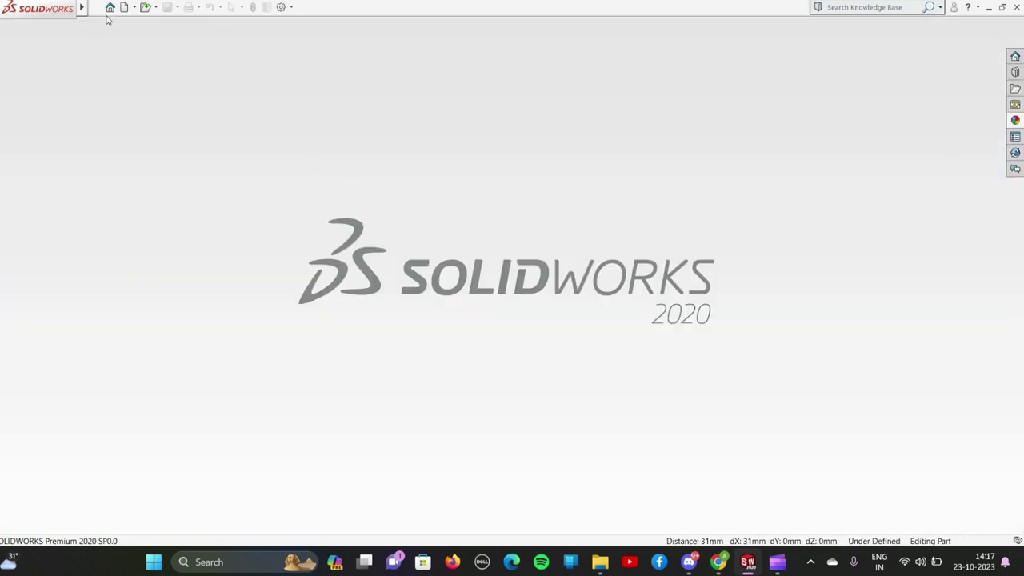
Create a new part and start a sketch on the Front Plane
click(110, 8)
click(275, 153)
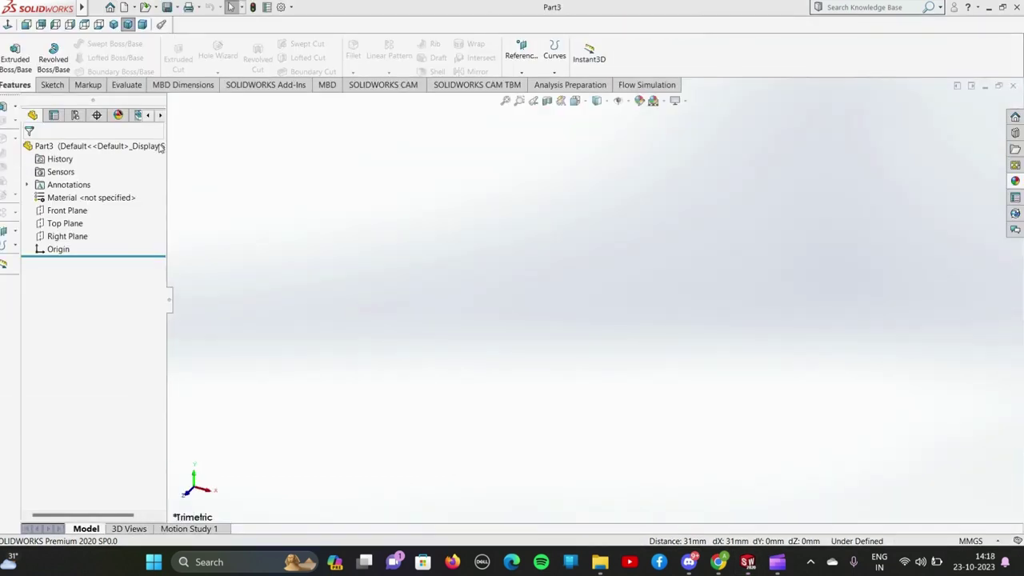
click(86, 212)
click(90, 197)
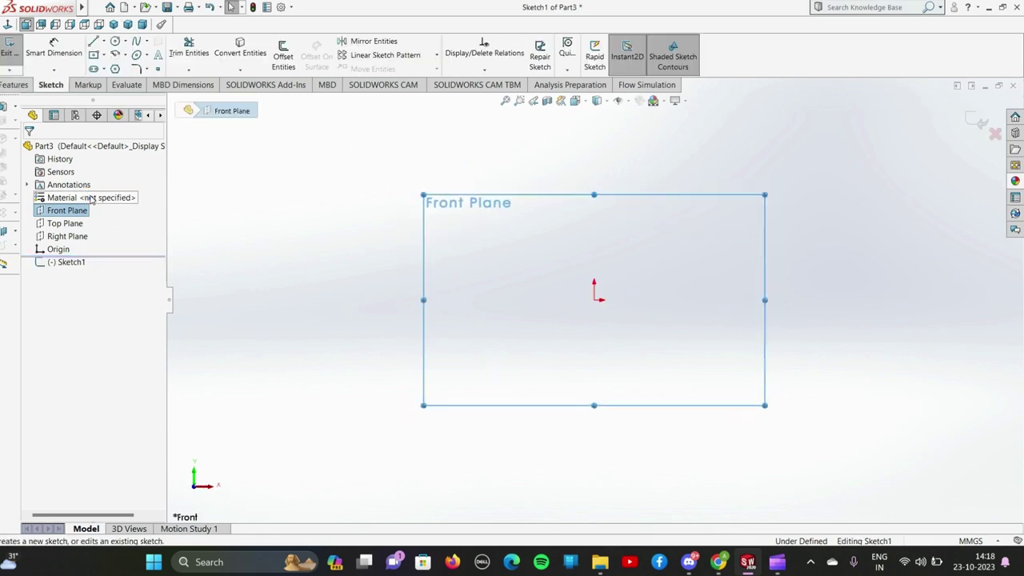
Draw a horizontal midpoint line centred on the origin
click(94, 45)
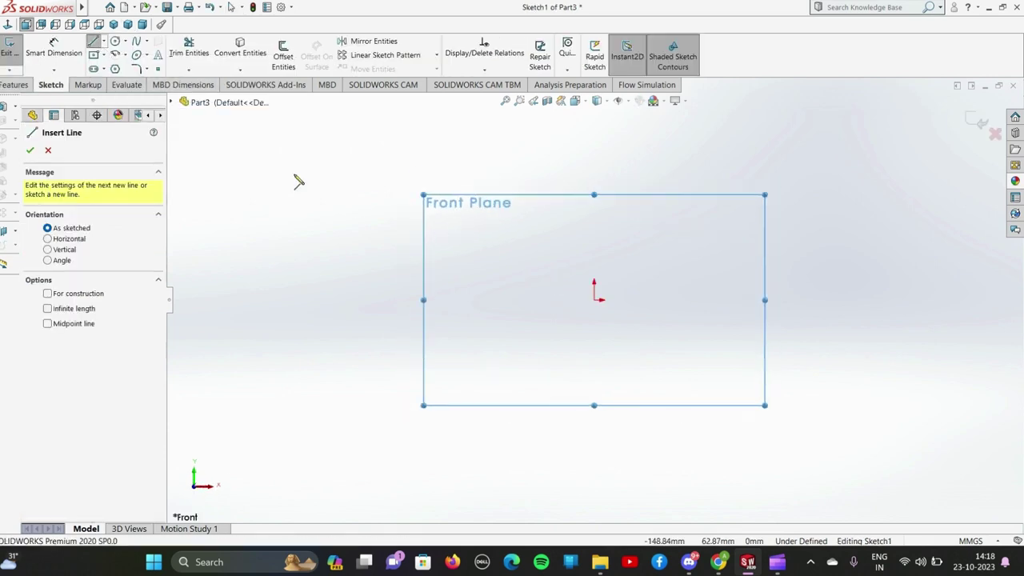
click(104, 42)
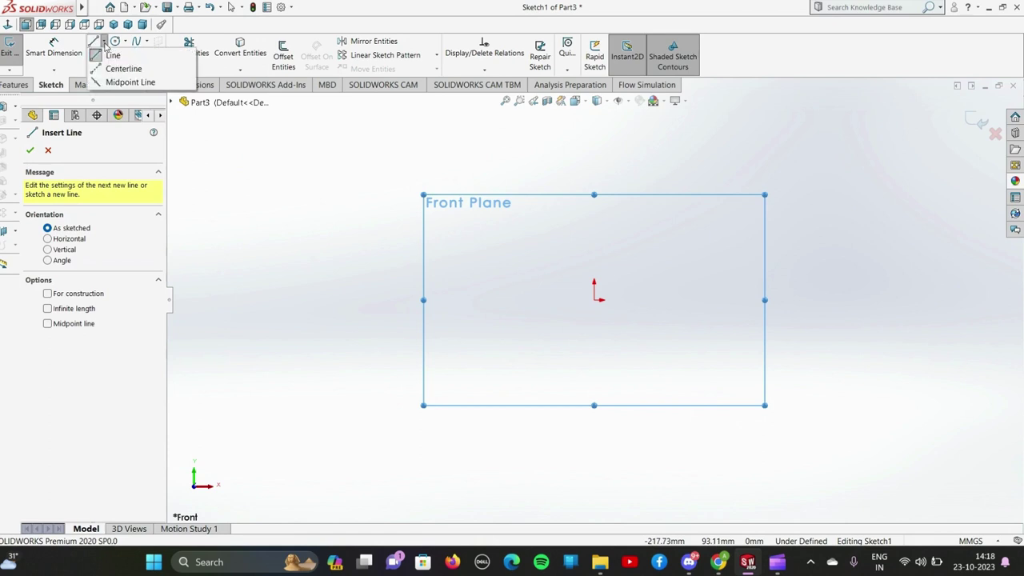
click(128, 81)
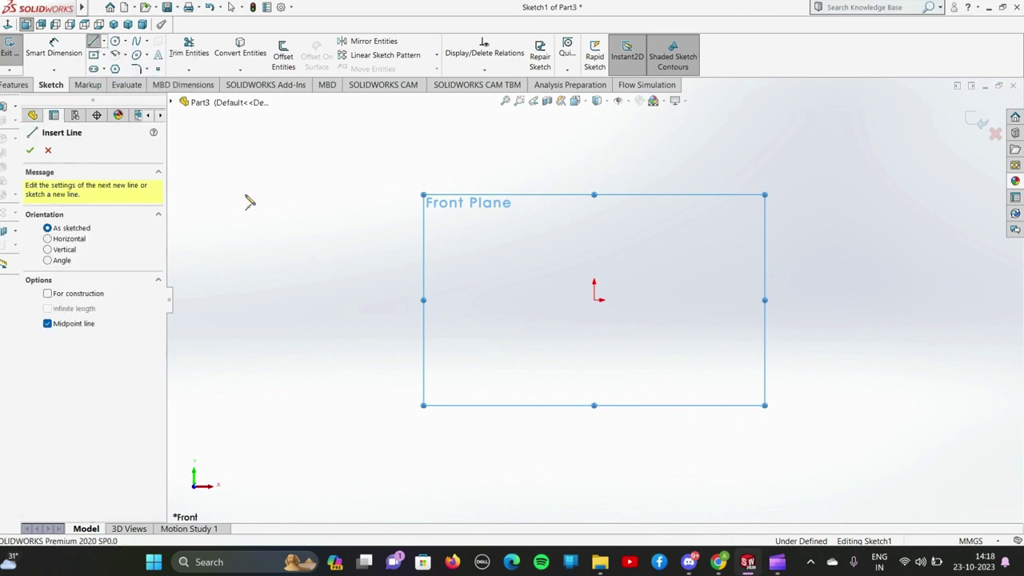
click(596, 301)
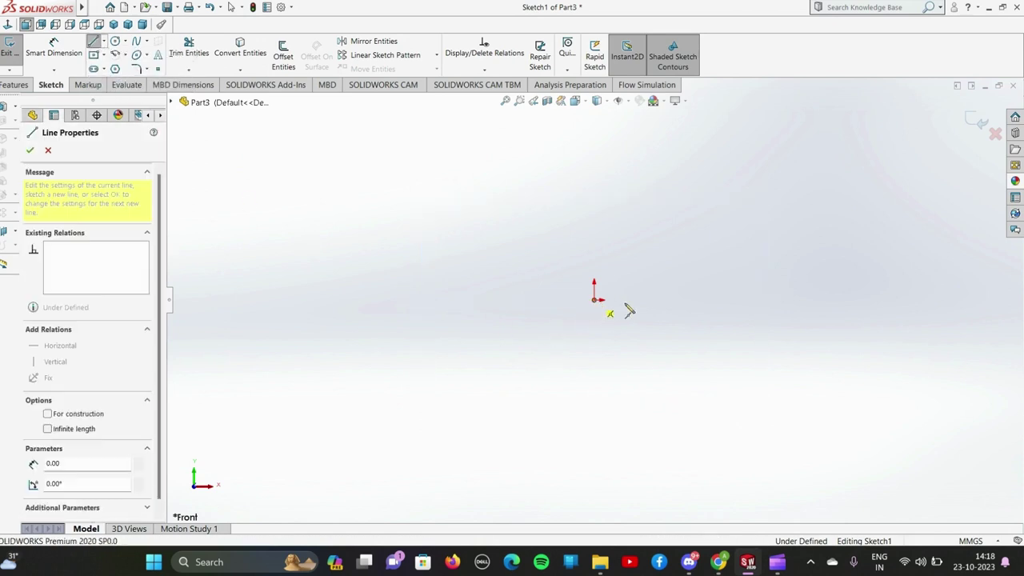
click(674, 300)
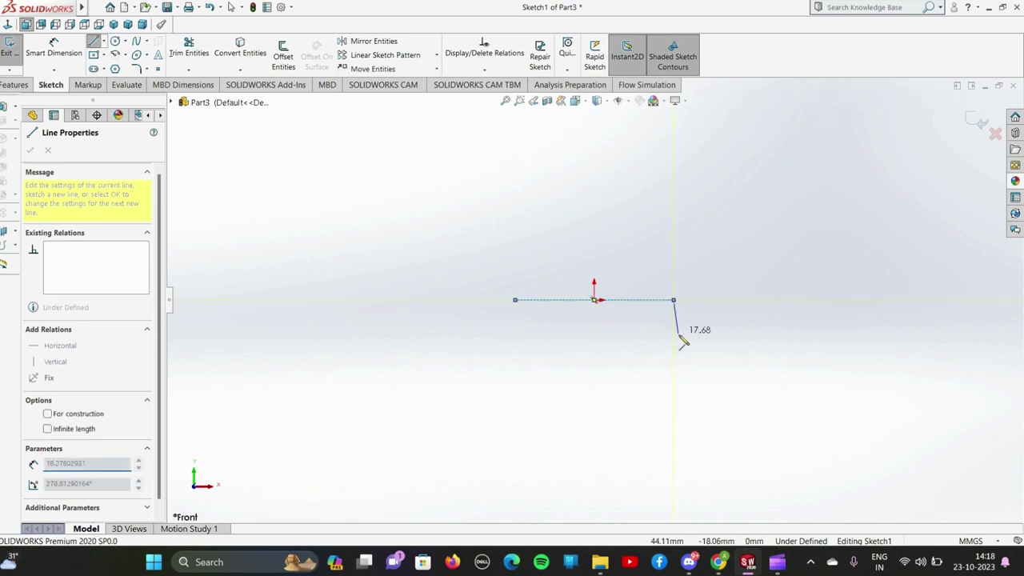
key(Escape)
key(Escape)
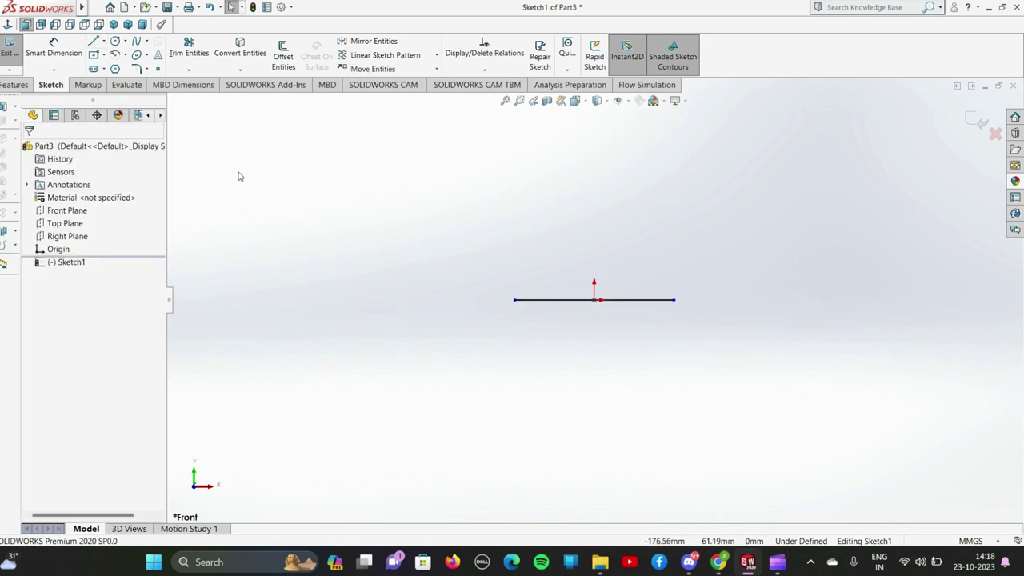
Try a perimeter circle through the line's ends, then abandon it
click(126, 41)
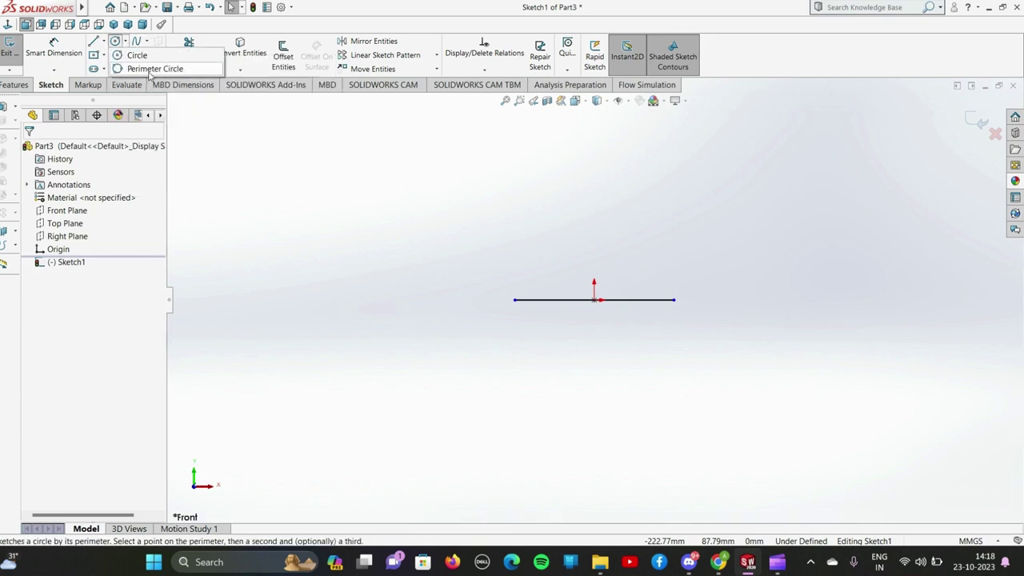
click(149, 69)
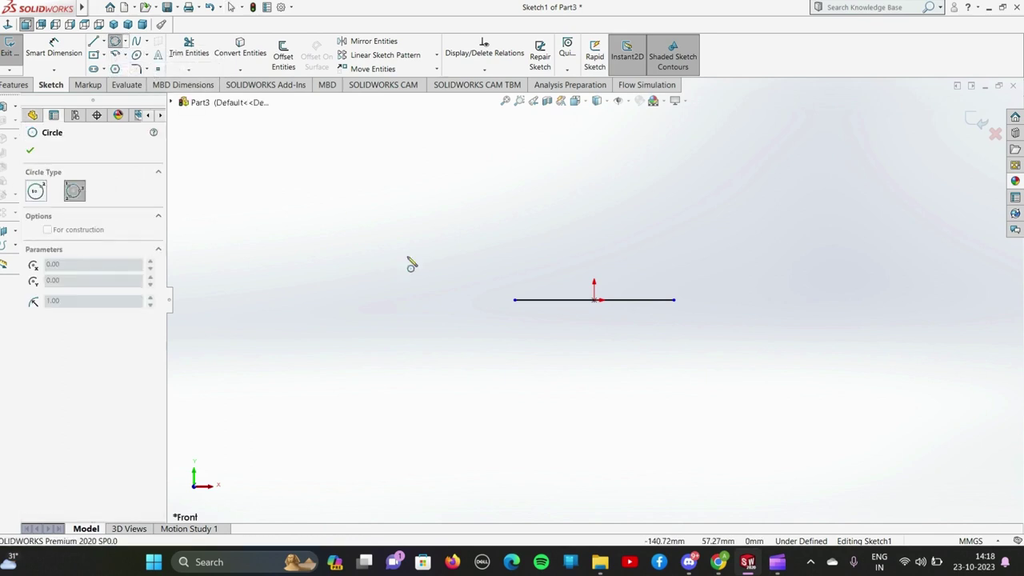
click(515, 299)
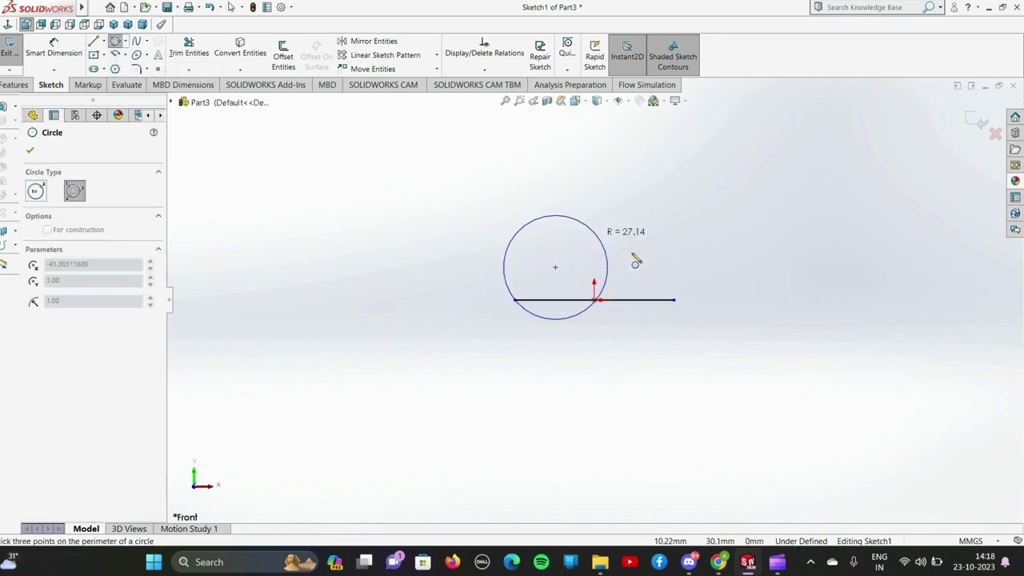
click(674, 300)
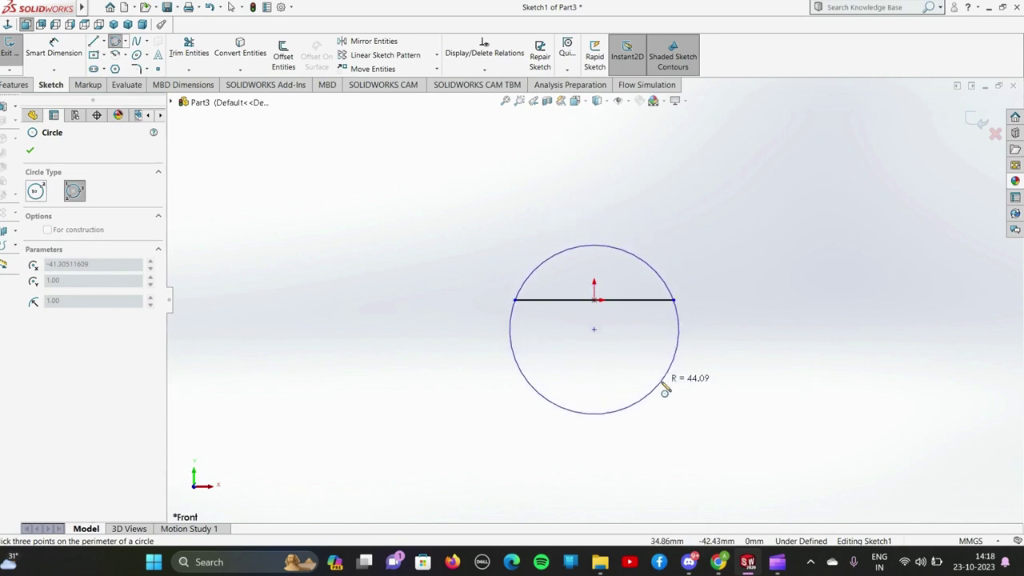
key(Escape)
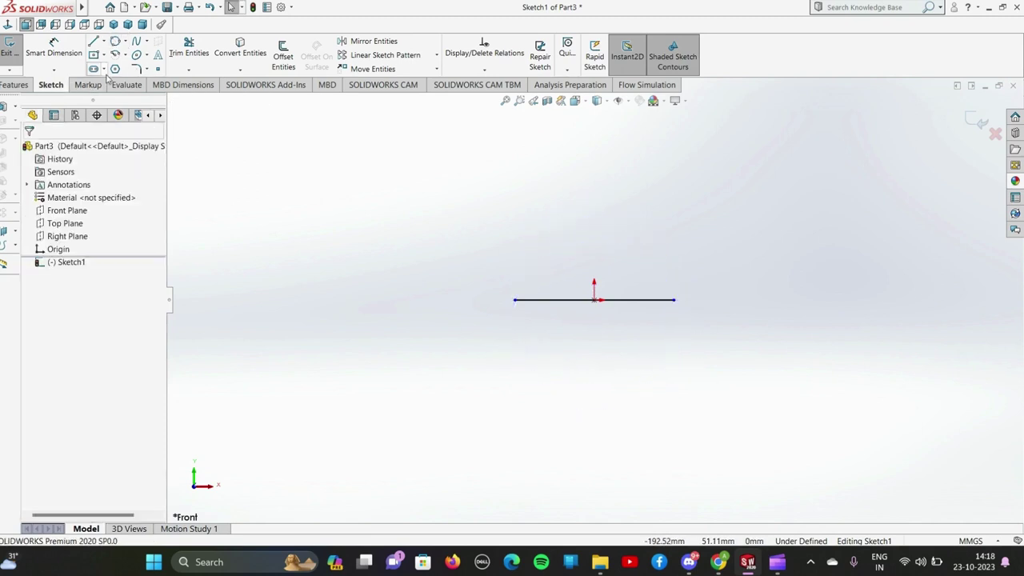
Draw a semicircular tangent arc of radius 41.31 joining the line's two ends
click(125, 55)
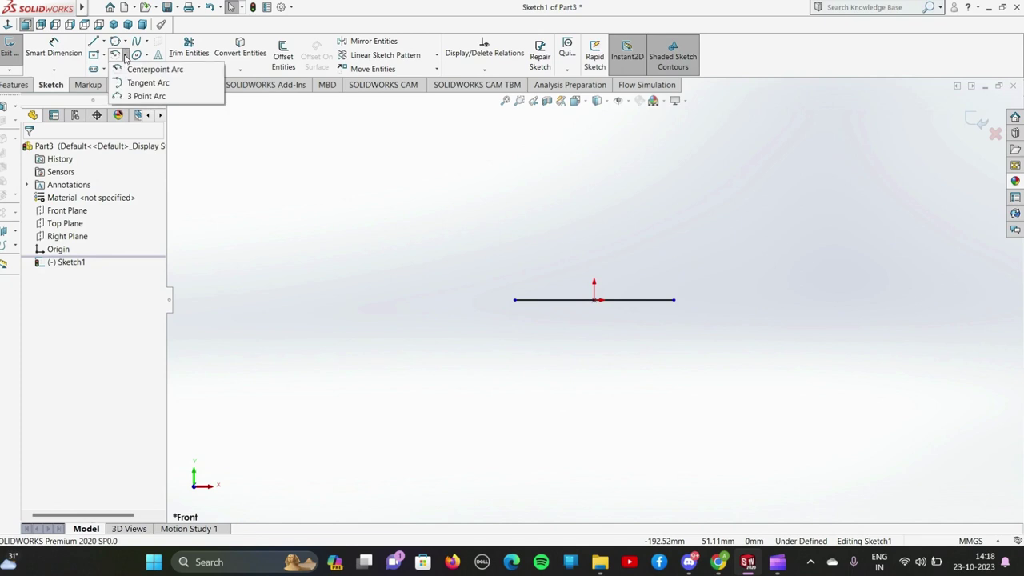
click(148, 82)
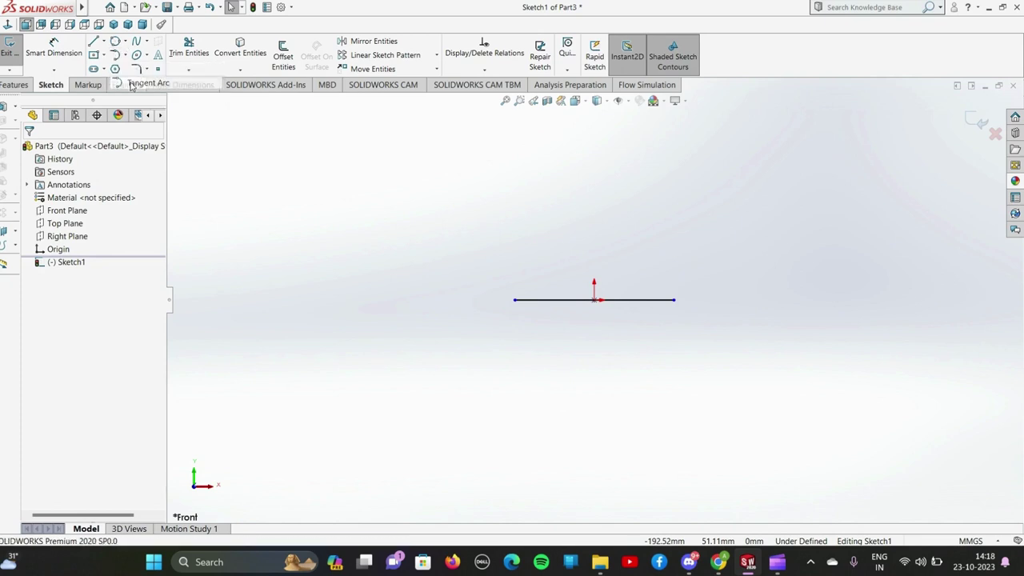
click(516, 301)
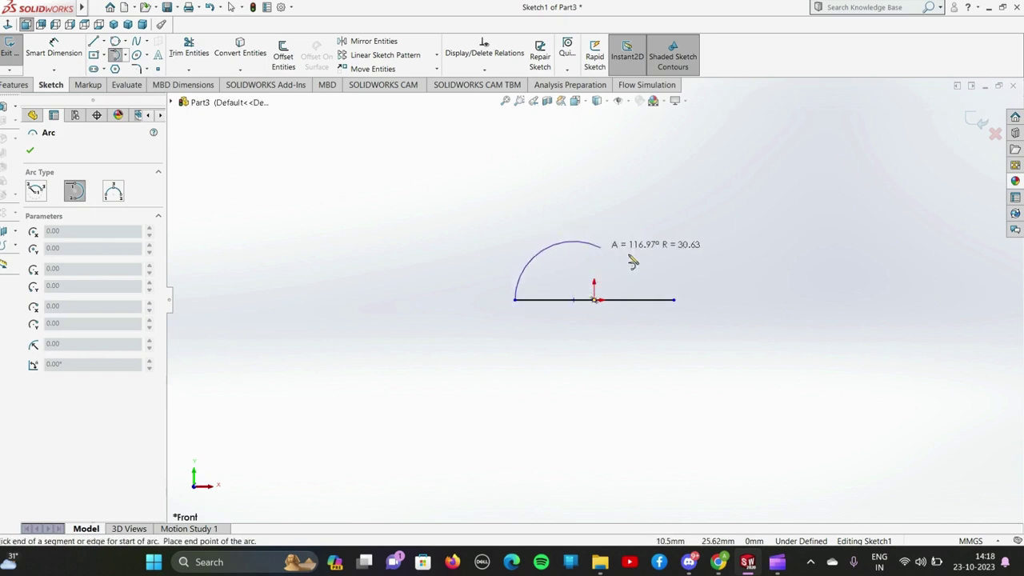
click(674, 301)
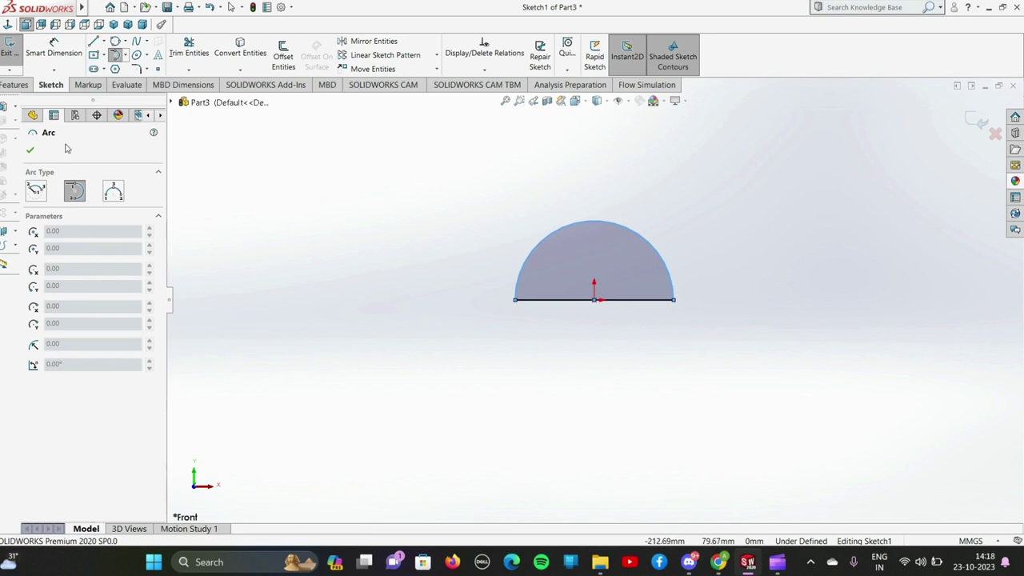
click(30, 150)
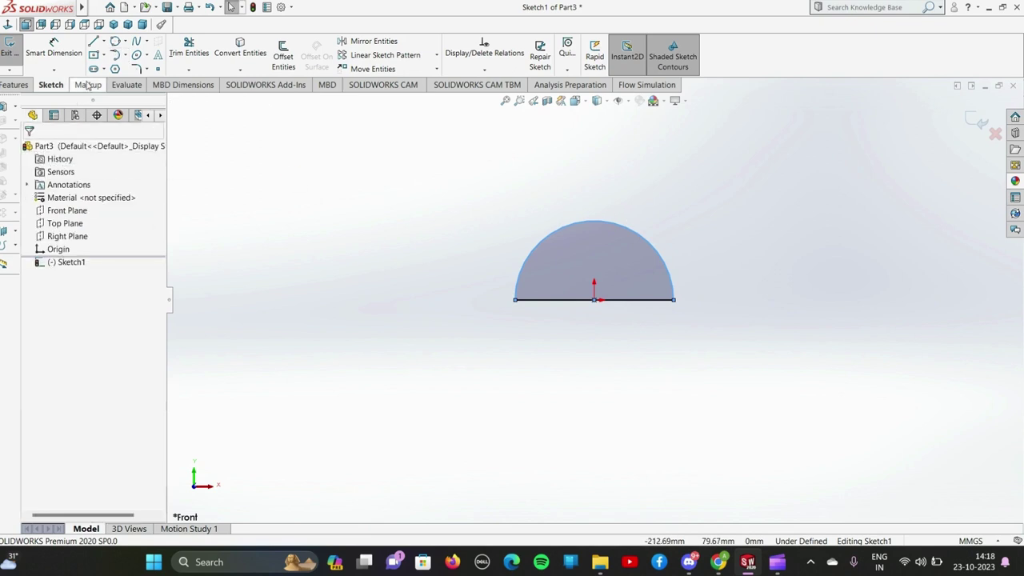
click(54, 49)
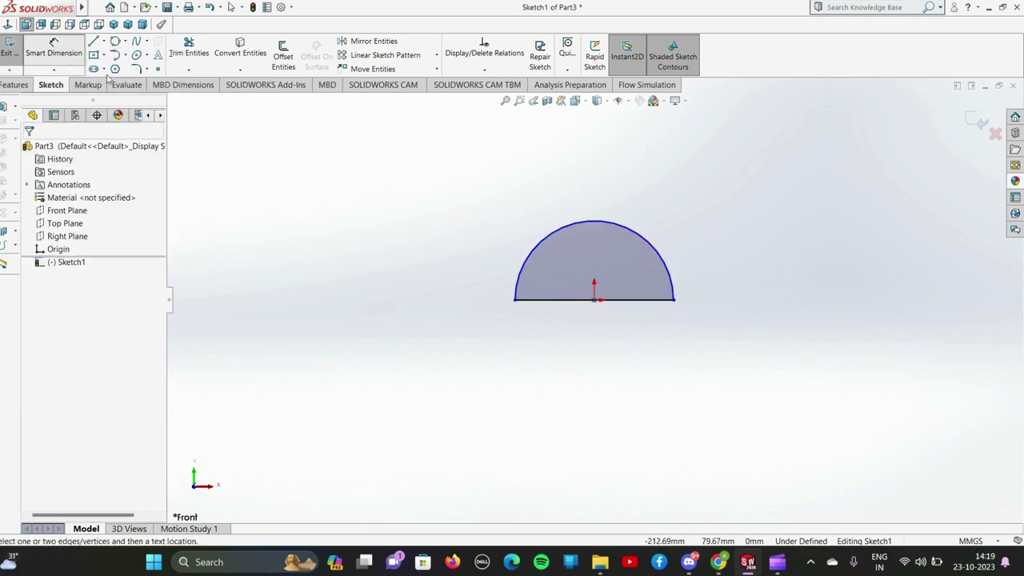
click(571, 225)
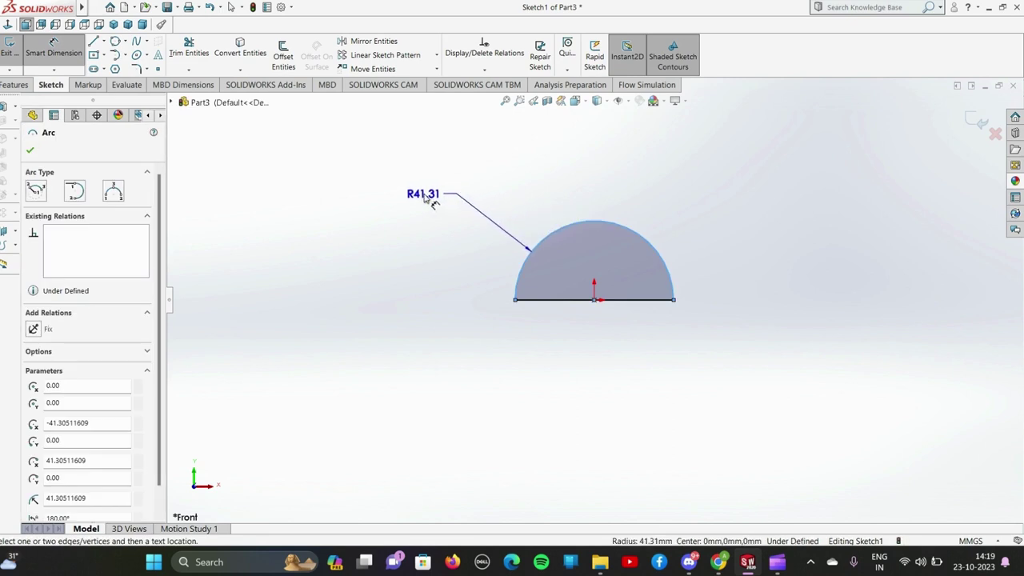
click(409, 200)
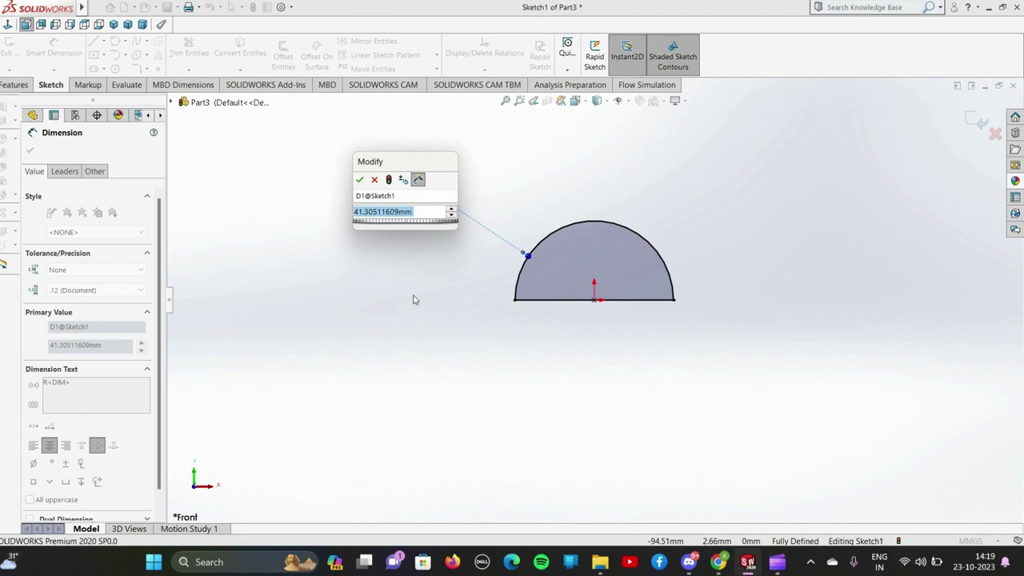
text(12)
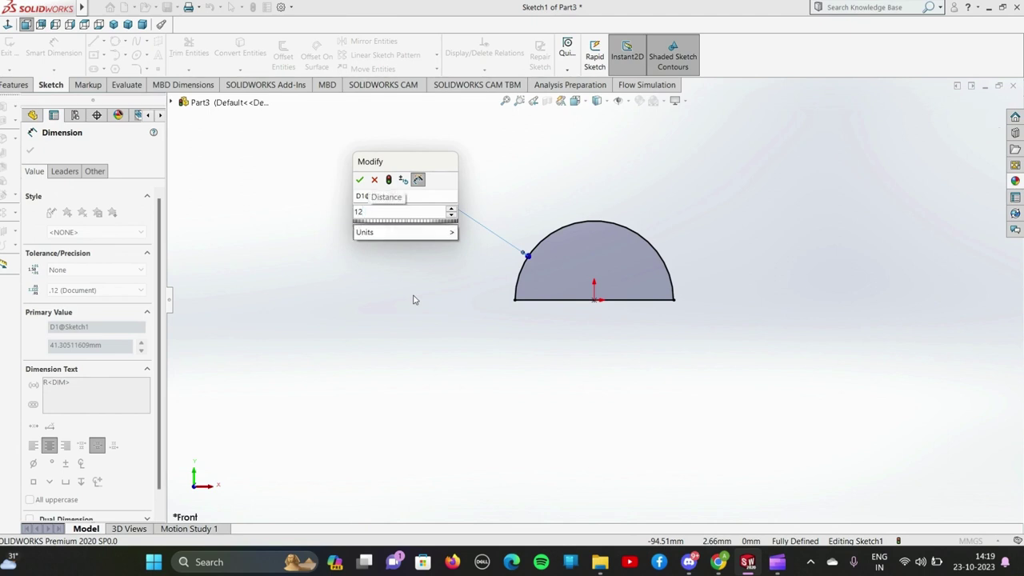
key(Return)
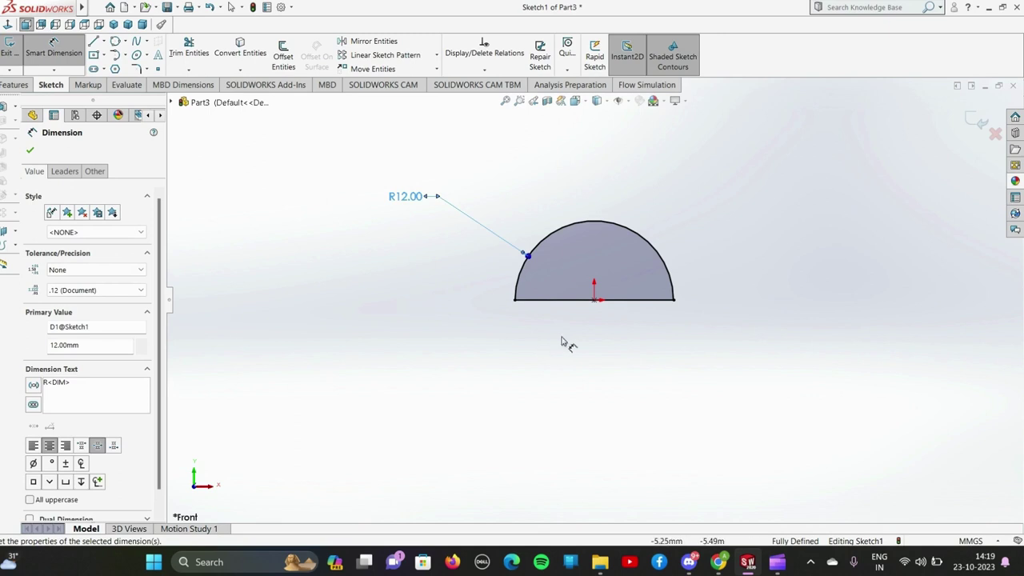
click(576, 301)
click(574, 391)
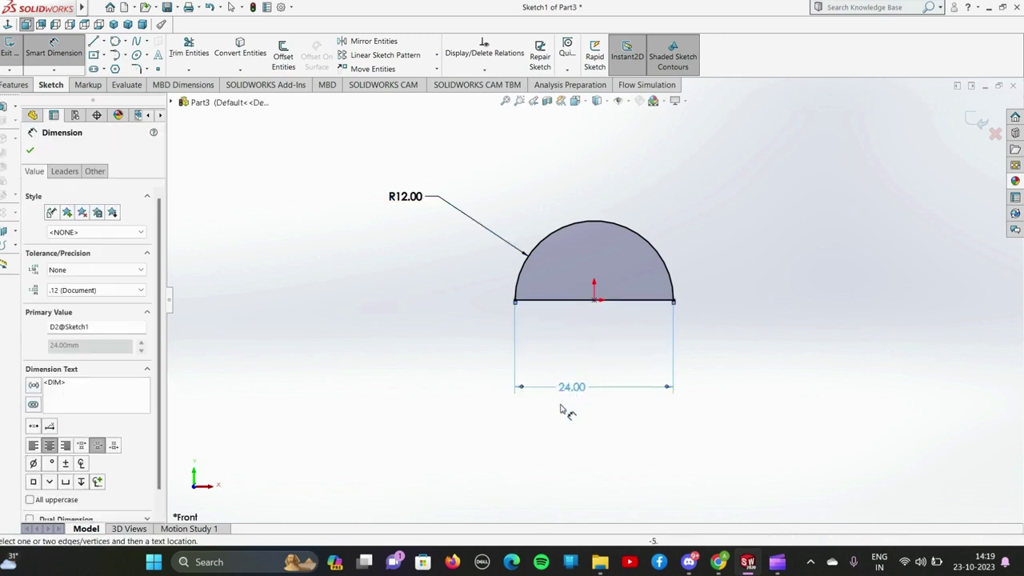
click(30, 152)
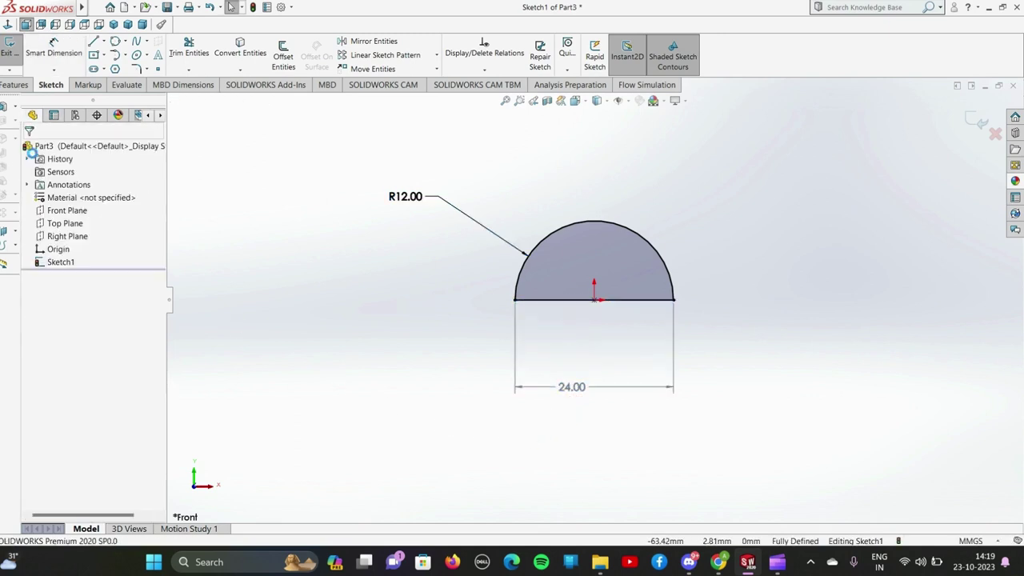
click(20, 86)
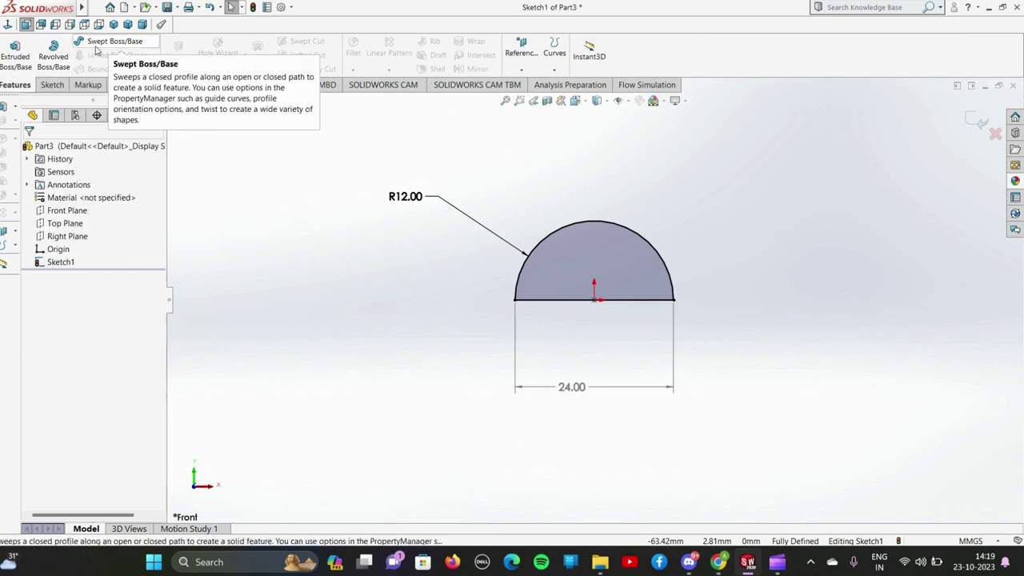
click(54, 57)
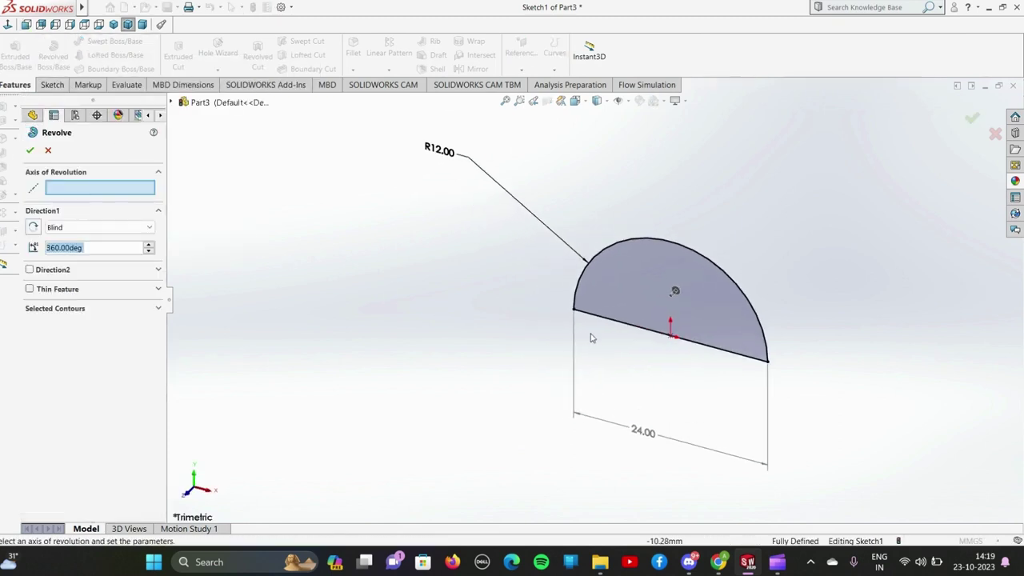
click(626, 324)
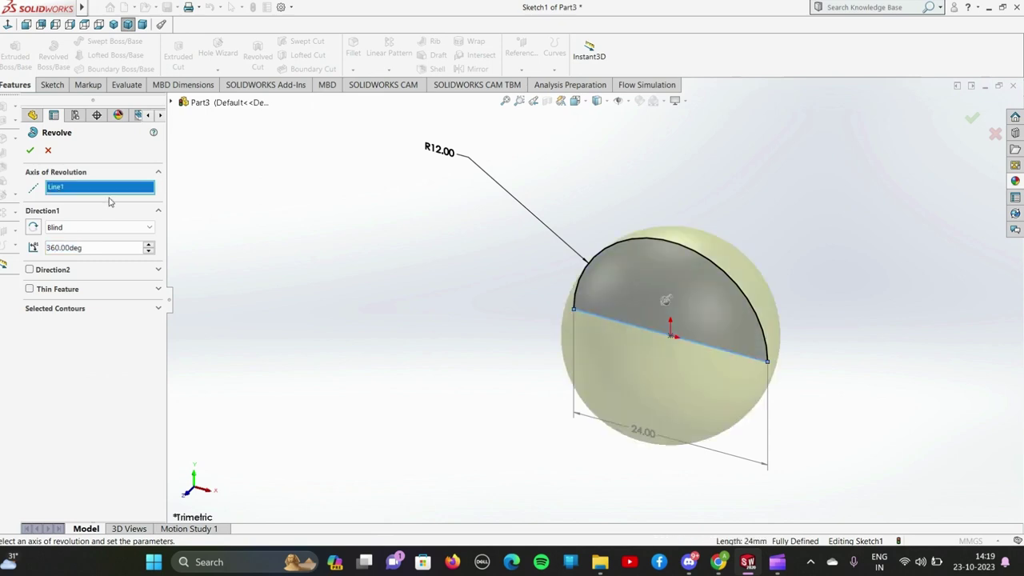
click(30, 151)
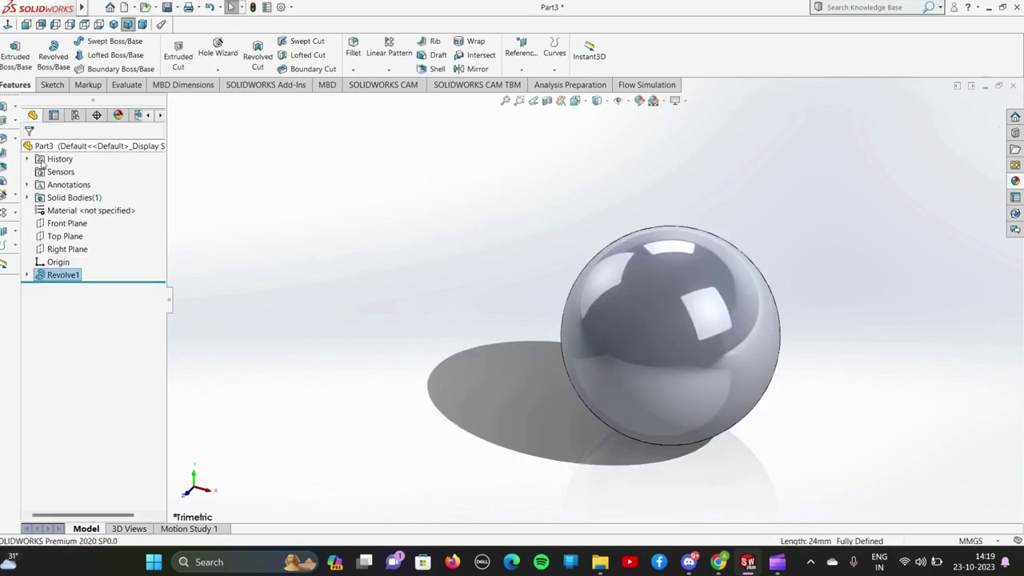
middle_drag(676, 349, 585, 344)
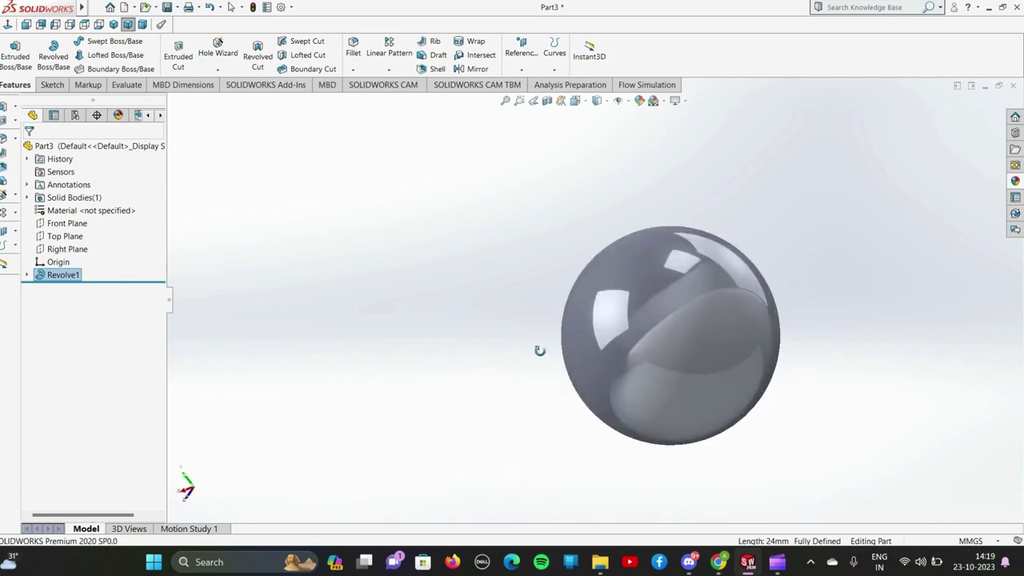
scroll(661, 357, down, 5)
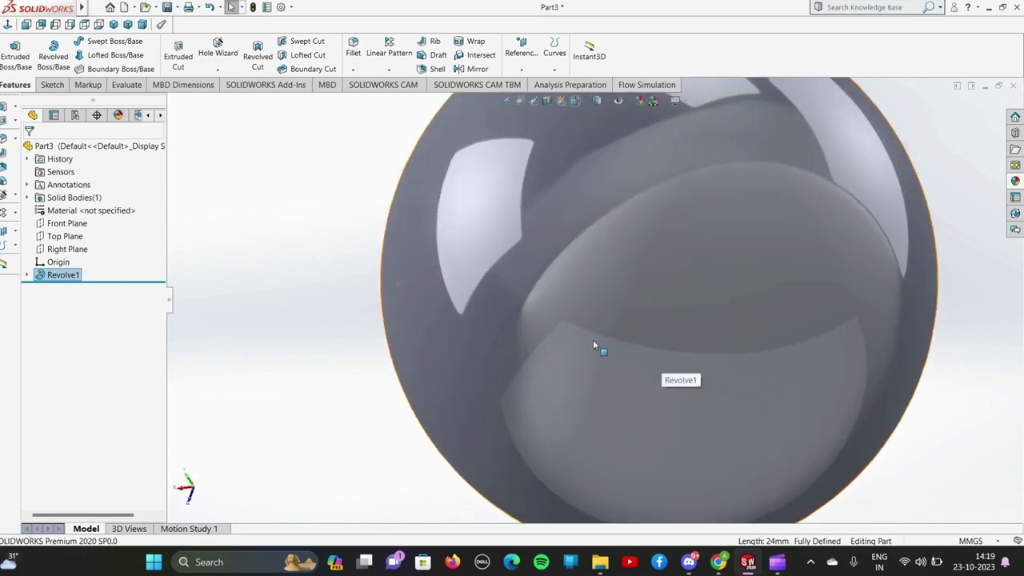
mouse_move(593, 339)
middle_down()
mouse_move(751, 351)
mouse_move(681, 371)
middle_up()
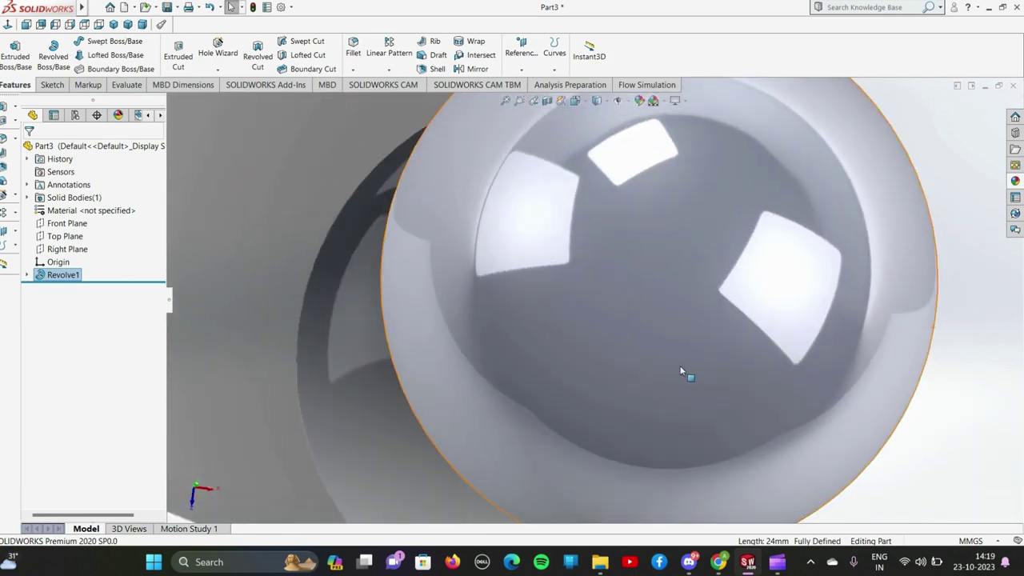
scroll(681, 371, up, 4)
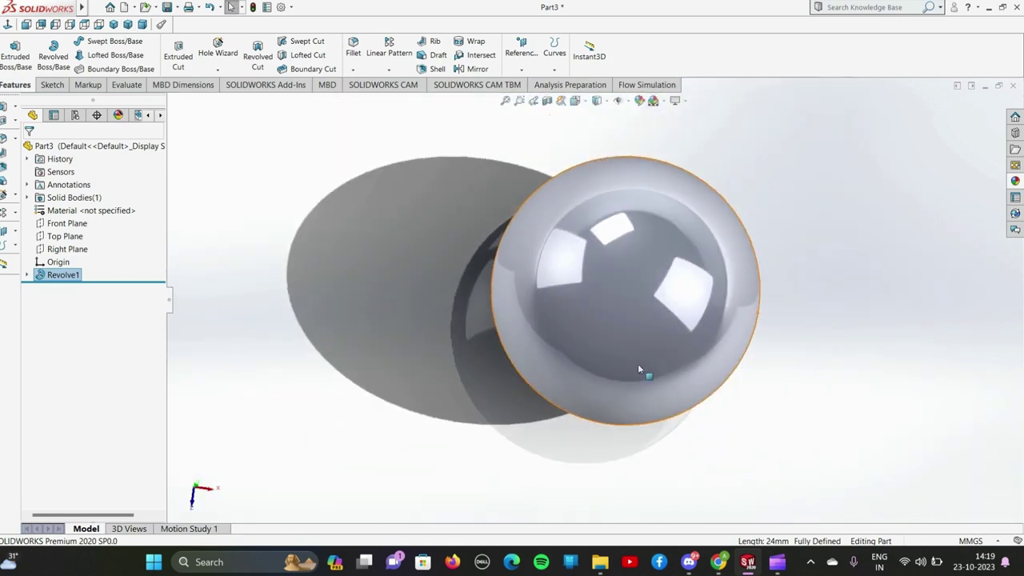
click(176, 7)
Save the sphere part as ball.SLDPRT in the Ball Bearing folder
click(190, 36)
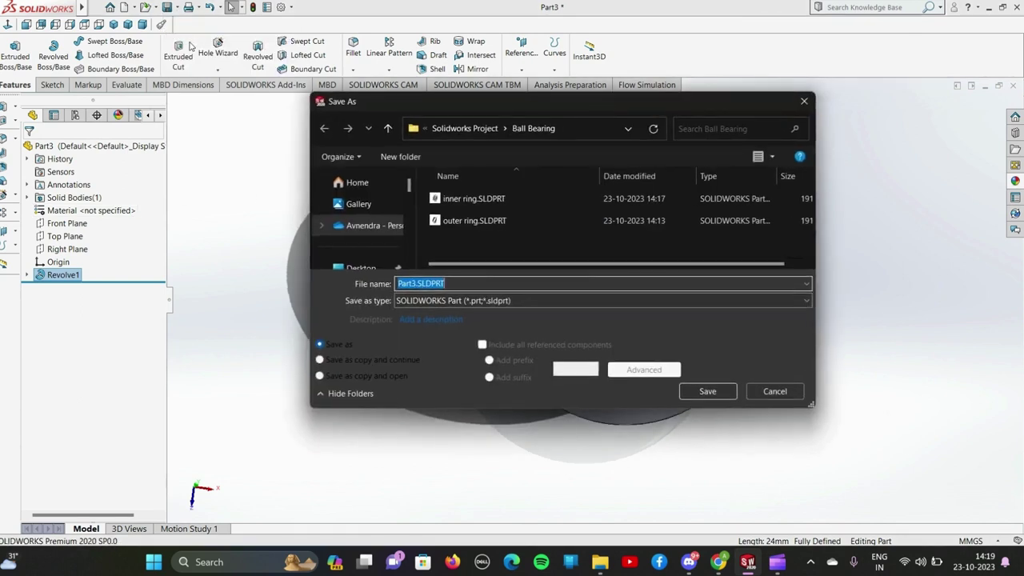
text(ball)
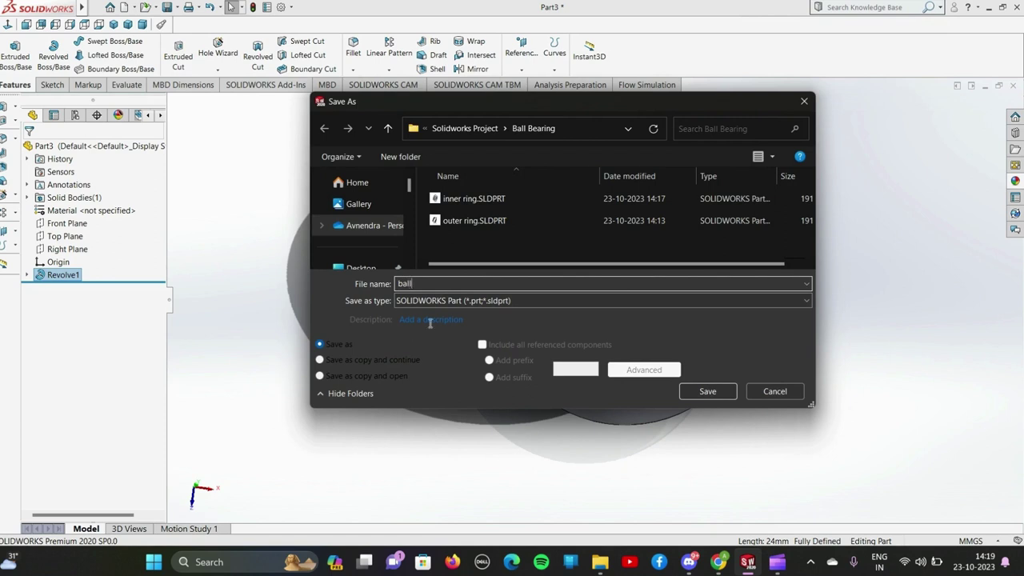
click(720, 394)
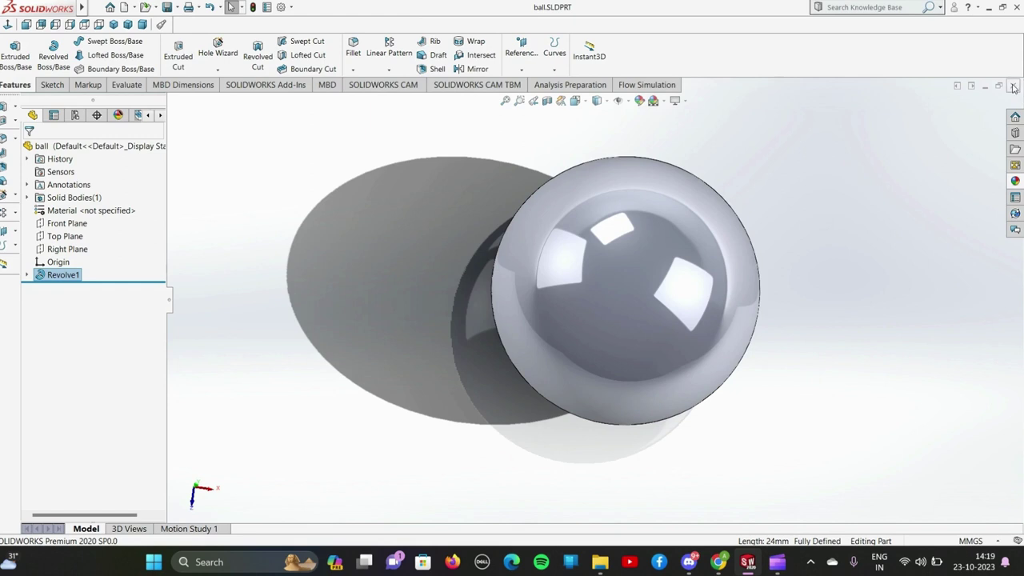
Close the ball part and start a new blank part from the Welcome dialog
click(1013, 87)
click(109, 8)
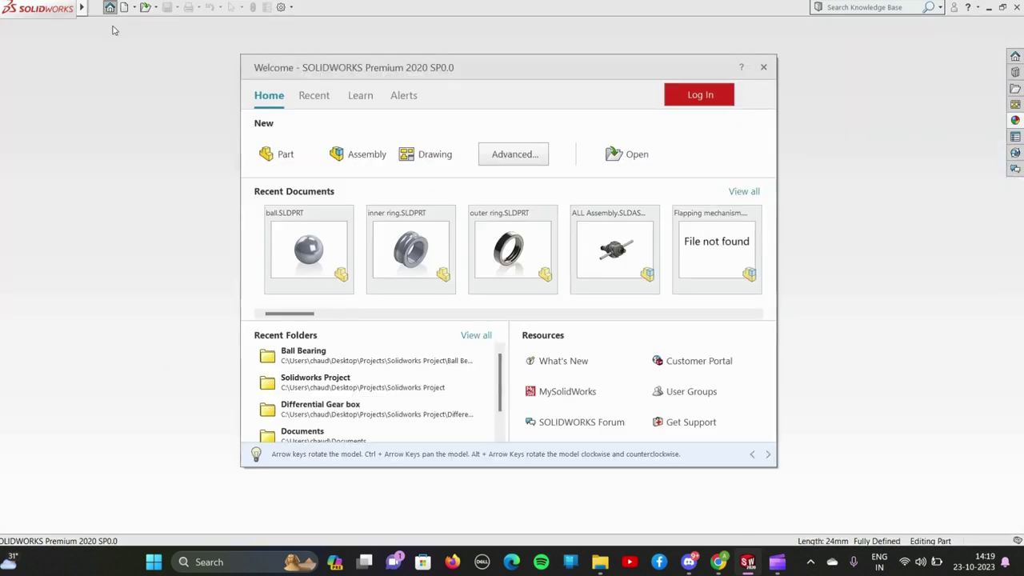
click(290, 162)
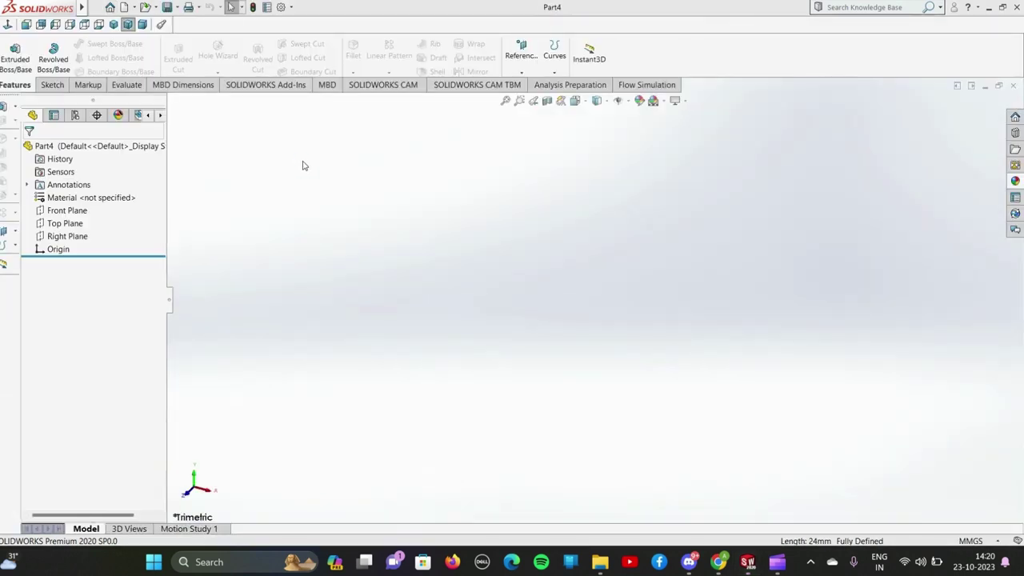
Sketch two concentric circles centred on the origin on the Front Plane
click(71, 211)
click(80, 193)
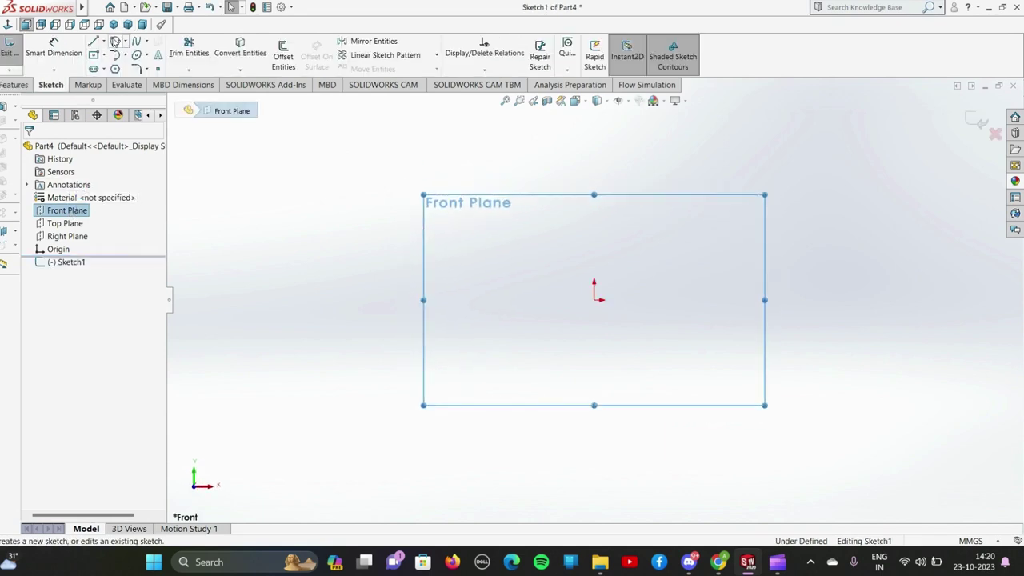
click(125, 41)
click(141, 52)
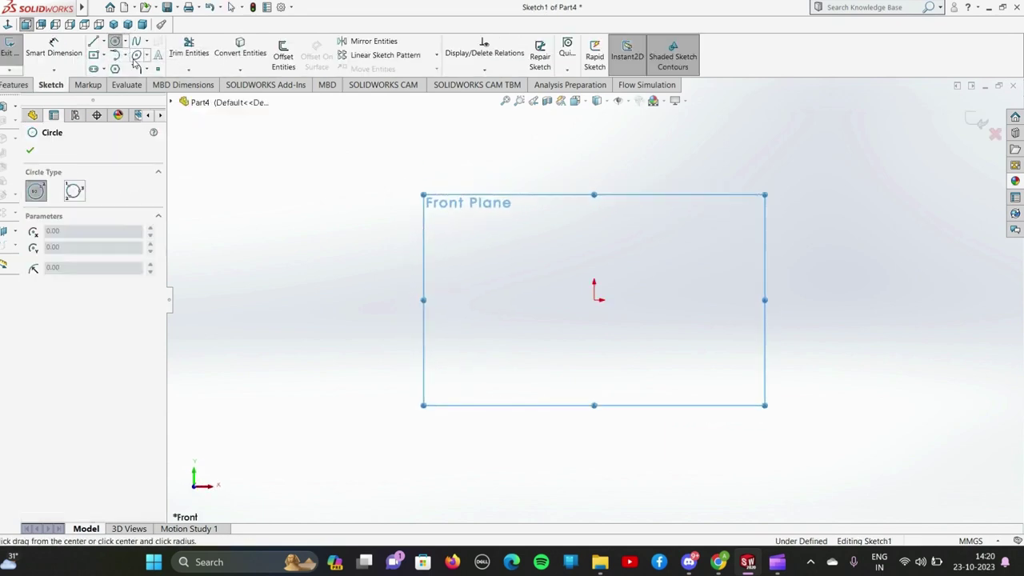
click(593, 300)
click(524, 373)
click(593, 299)
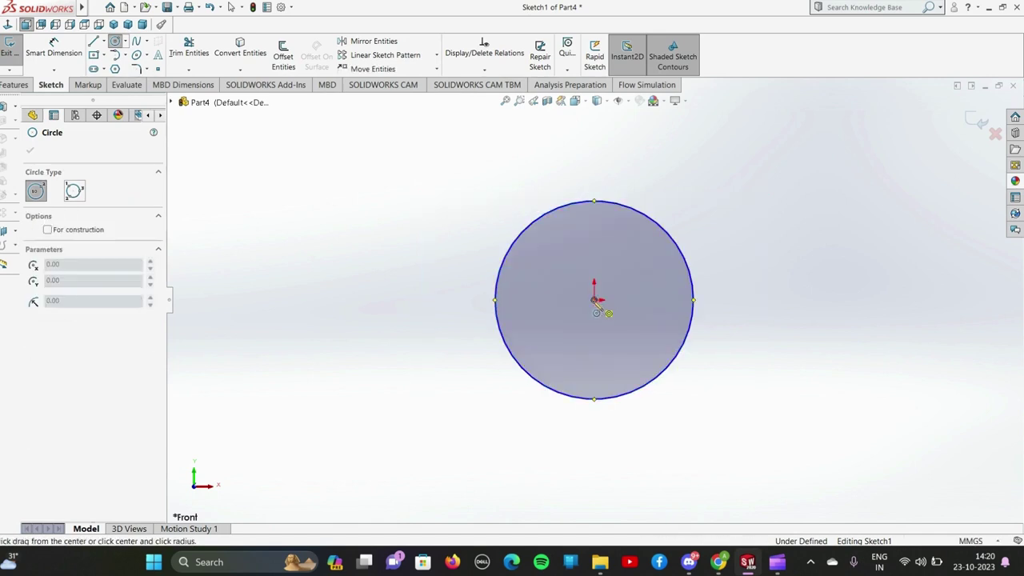
click(471, 436)
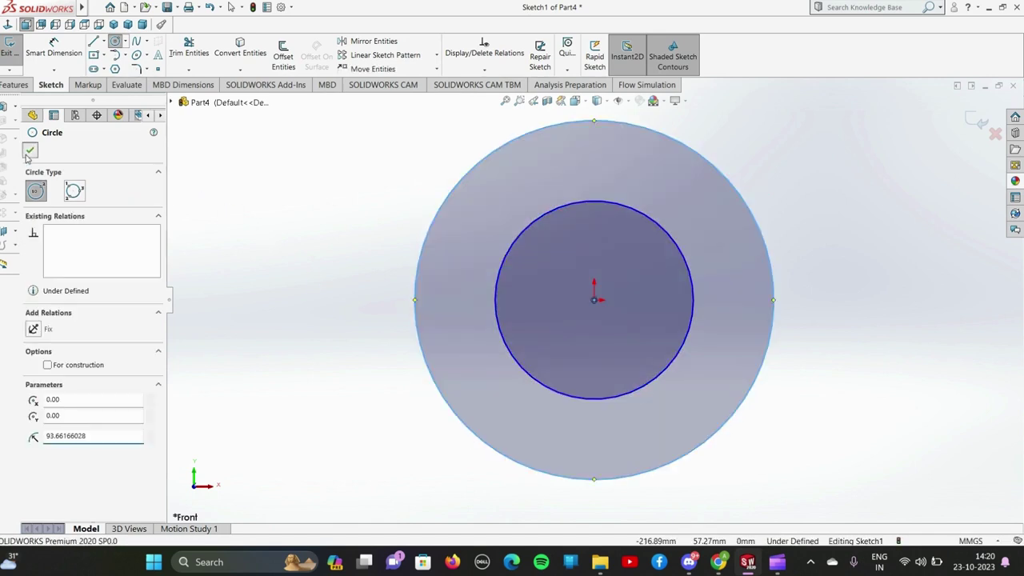
Dimension the inner circle Ø86 mm and the outer circle Ø94 mm
click(48, 62)
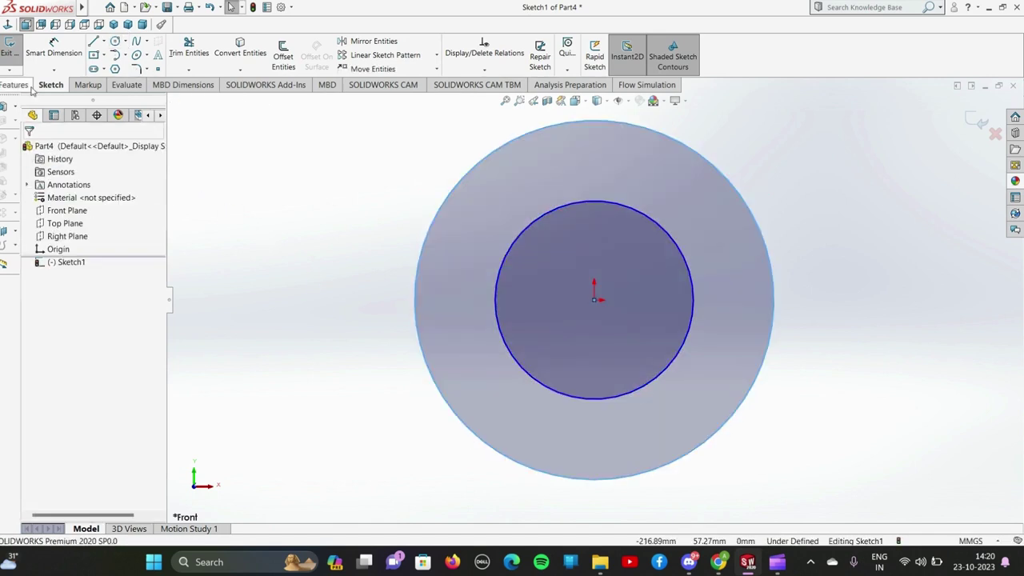
click(497, 290)
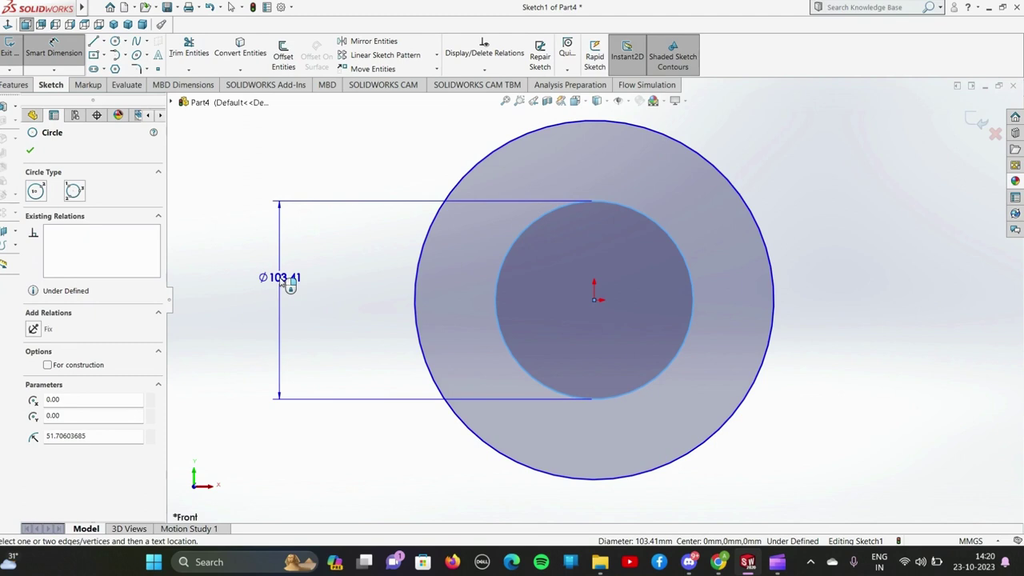
click(288, 282)
text(86)
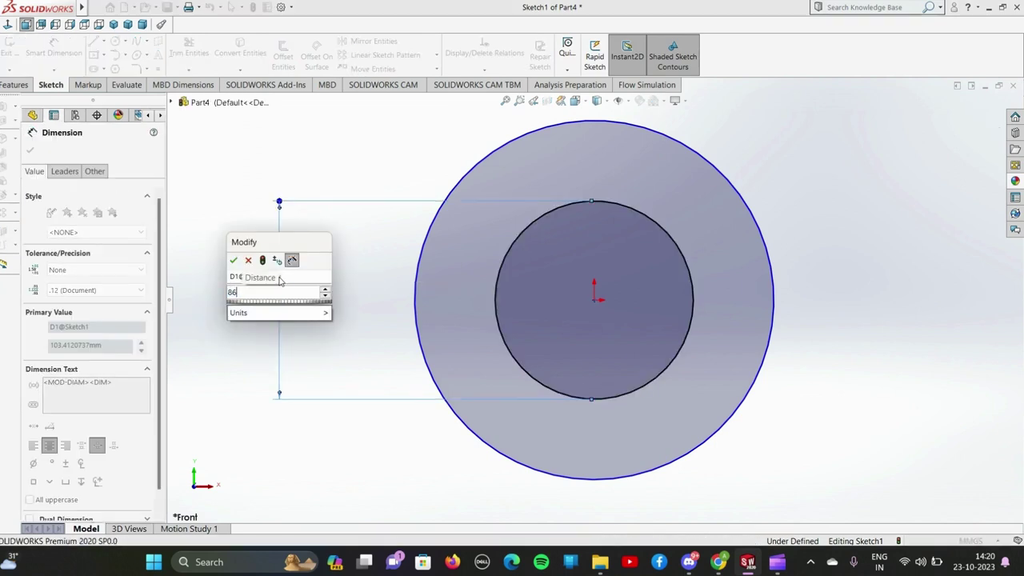
click(233, 260)
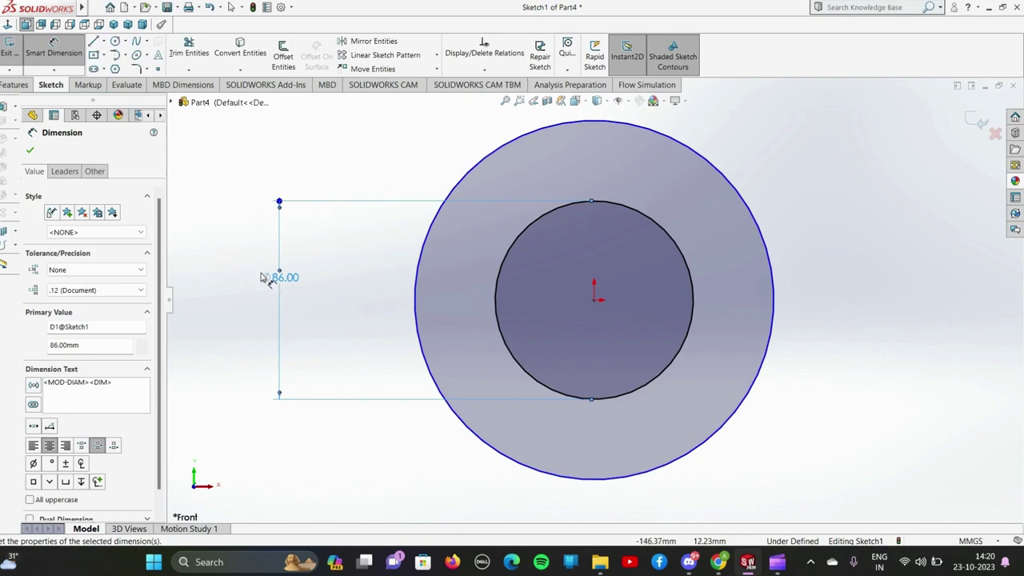
click(416, 293)
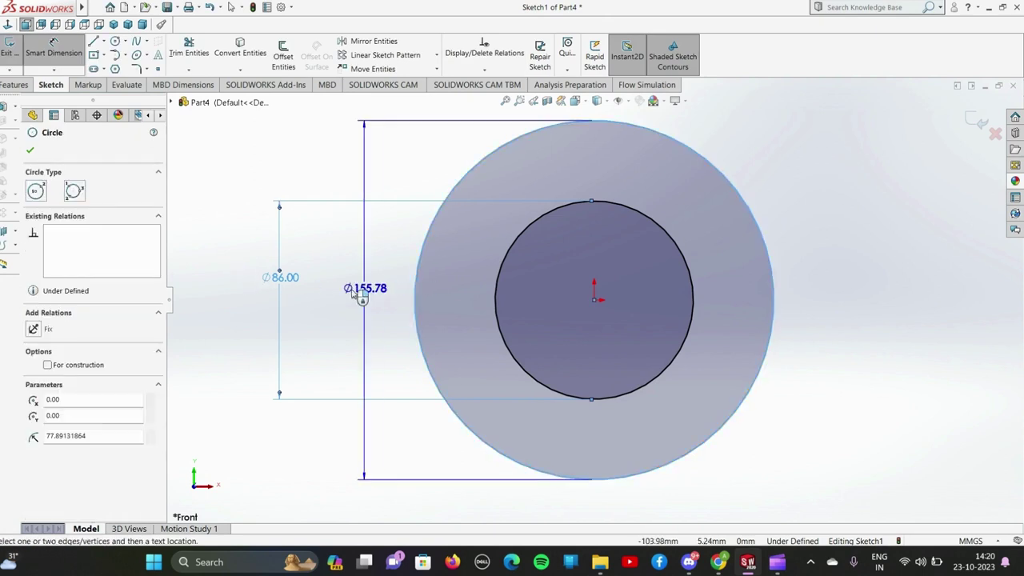
click(344, 292)
text(94)
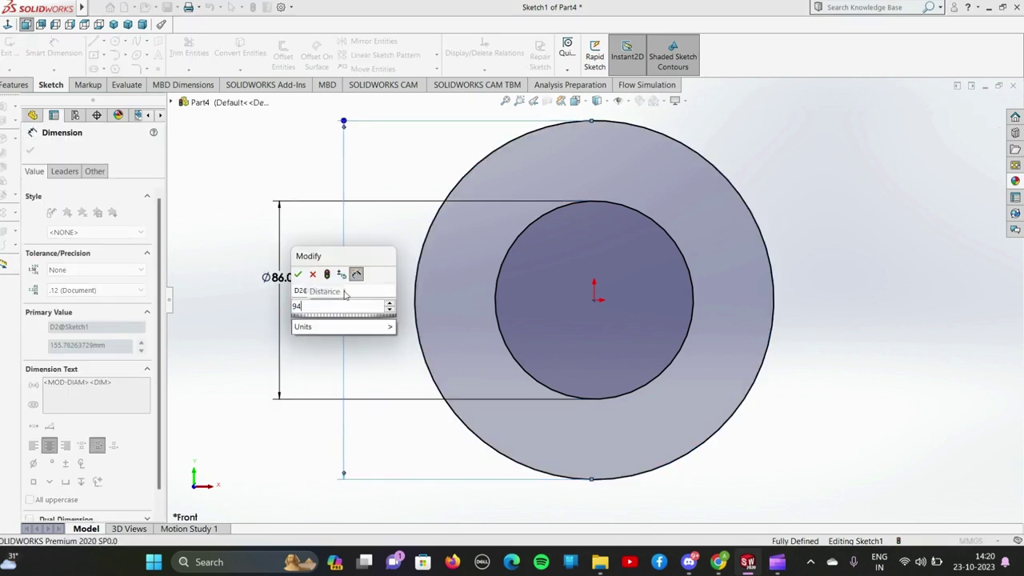
click(299, 275)
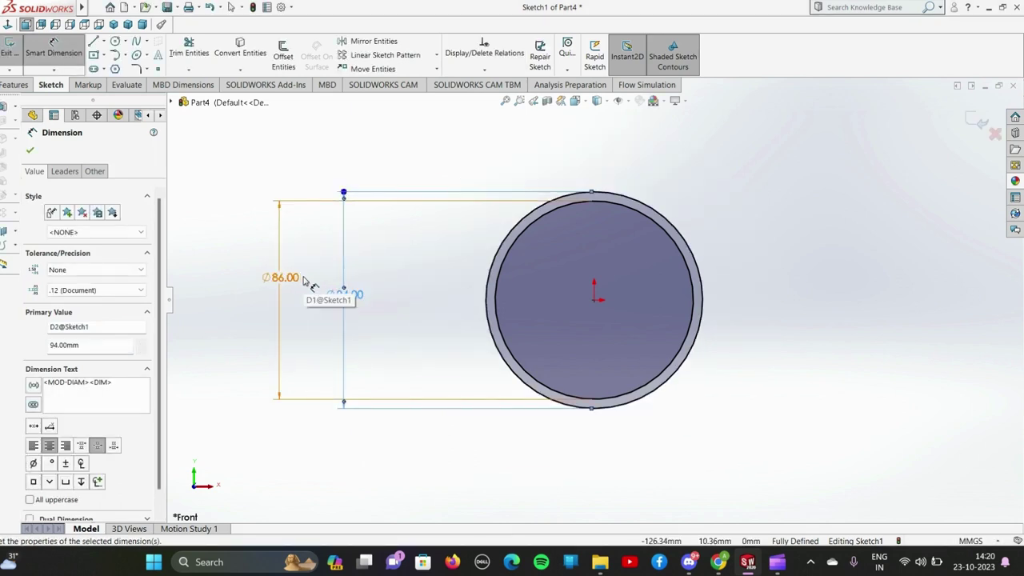
click(29, 150)
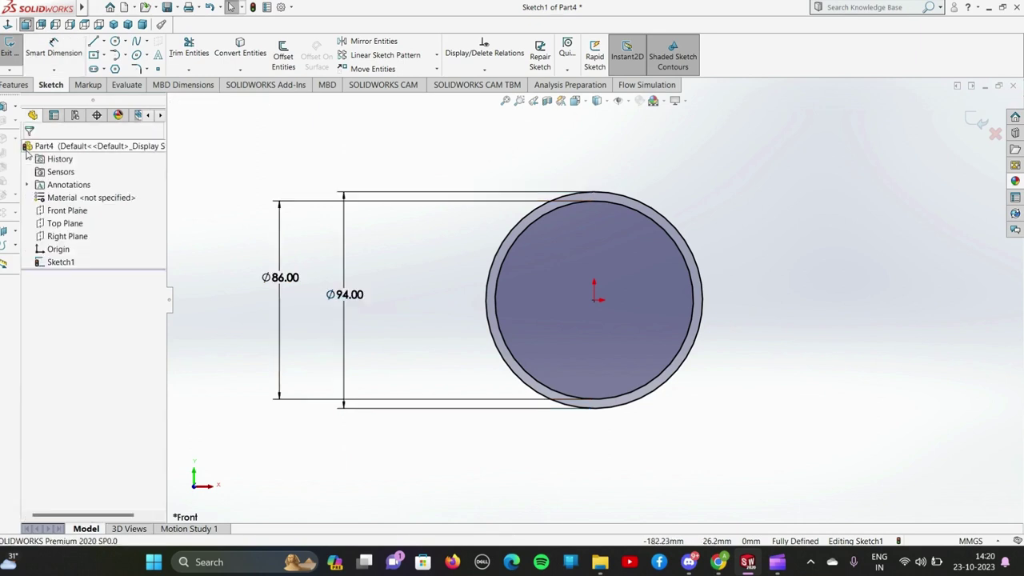
Extrude the two-circle sketch 16 mm deep into a ring
click(16, 86)
click(16, 60)
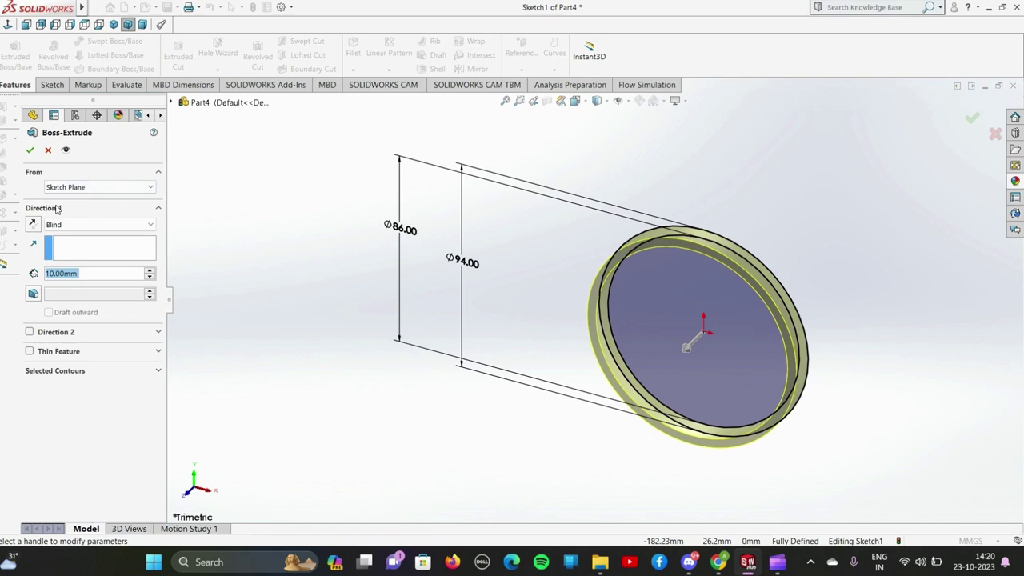
text(16)
key(Return)
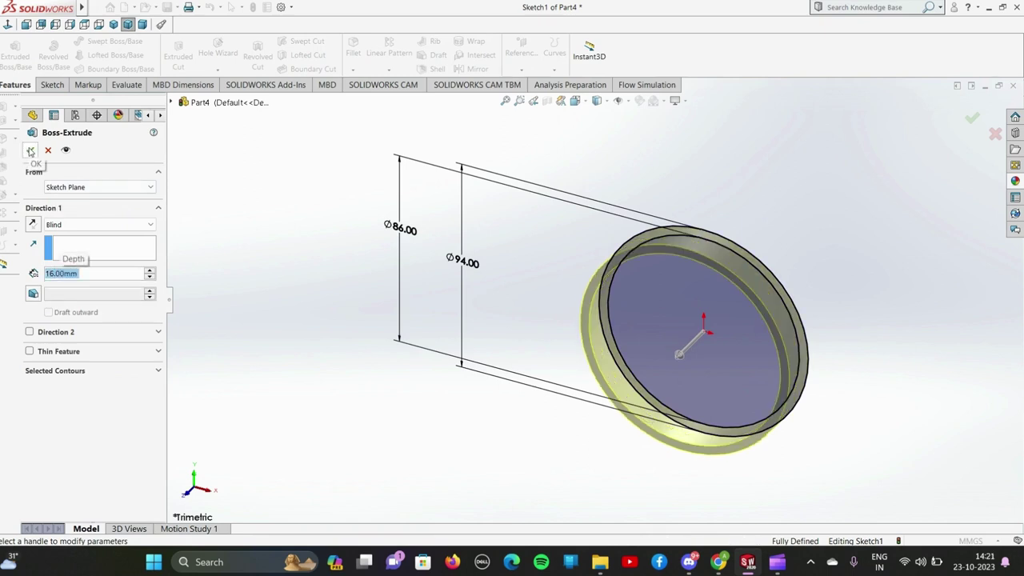
click(30, 151)
Start a new sketch on the ring's front face and view it normal
middle_drag(532, 474, 534, 419)
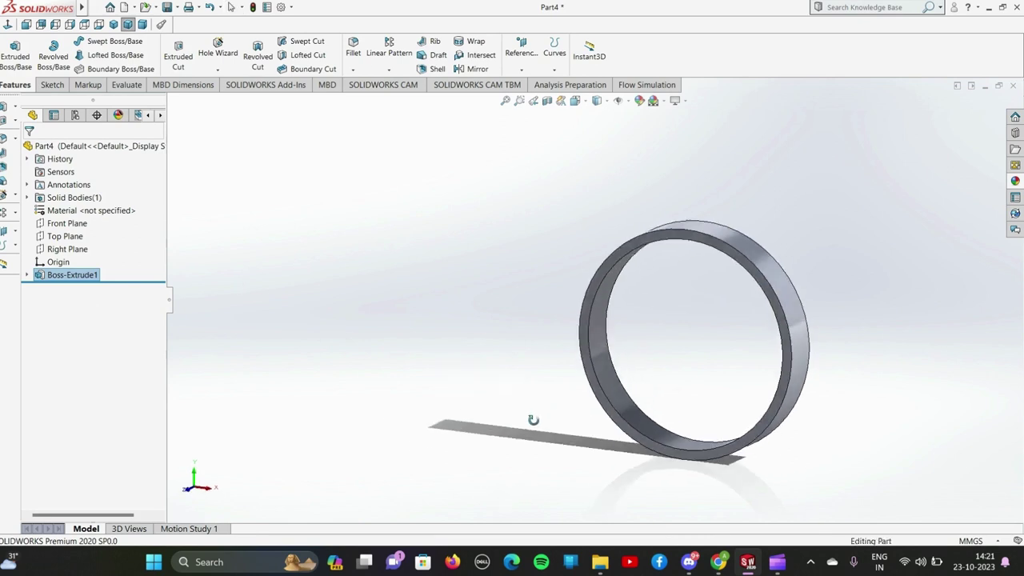
click(611, 270)
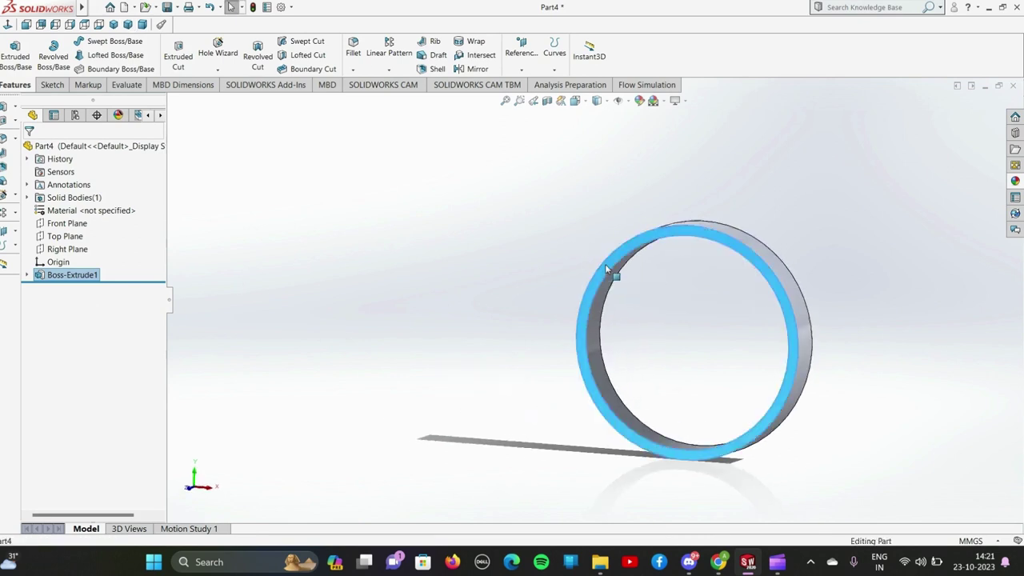
right_click(610, 270)
click(632, 250)
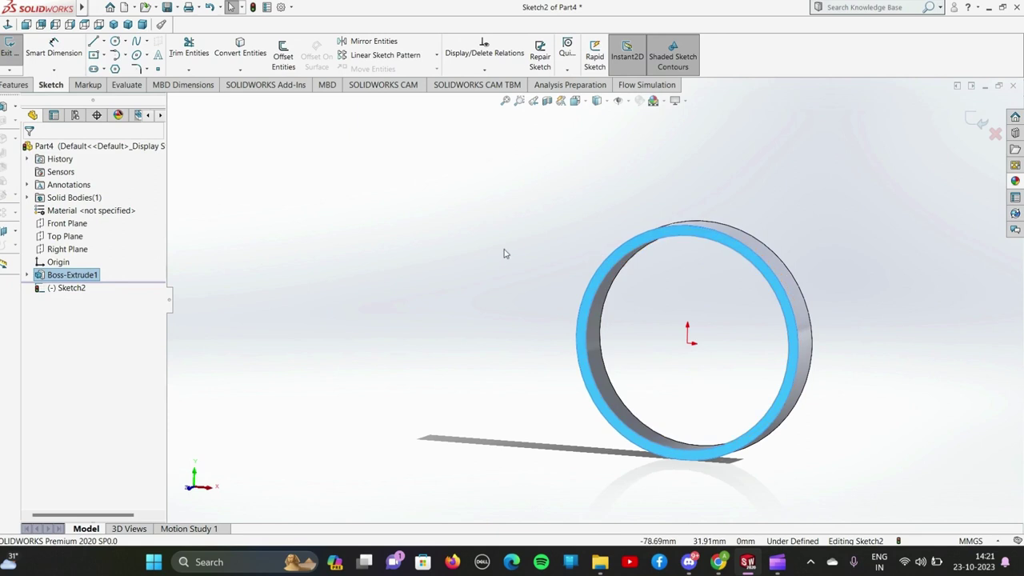
key(ctrl+8)
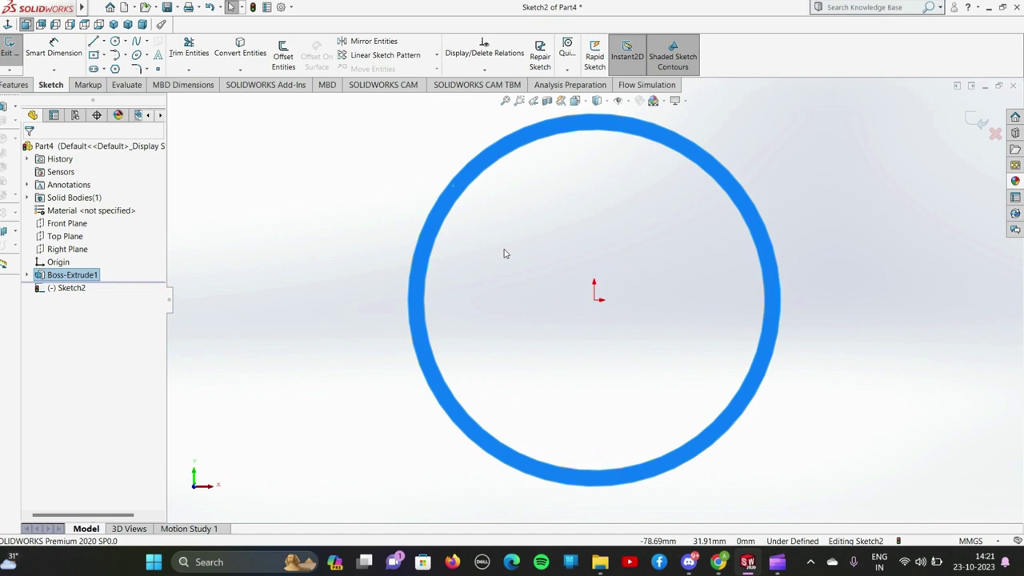
Draw a circle centred on the origin and dimension it Ø90 mm
click(116, 41)
click(594, 299)
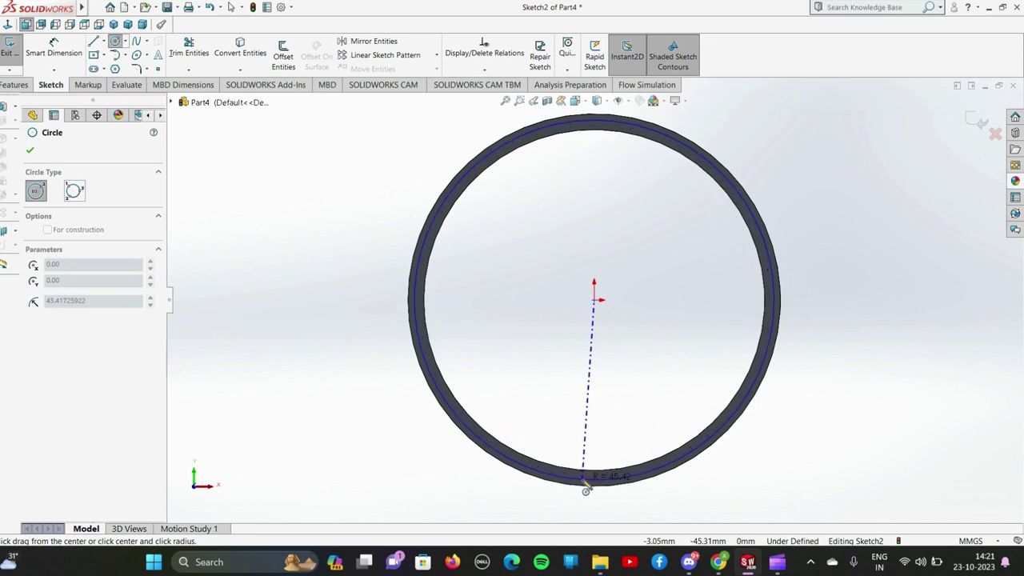
click(584, 479)
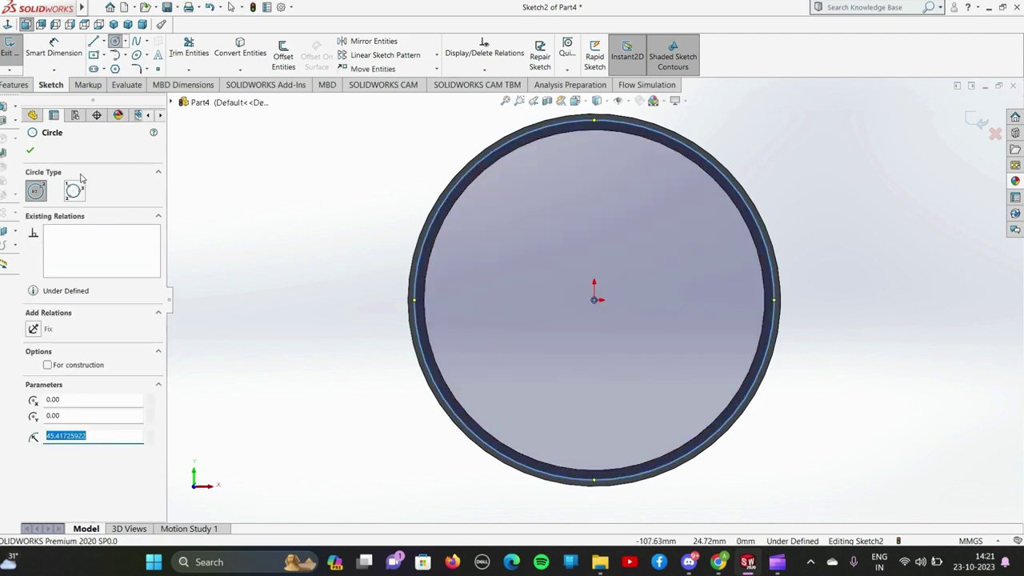
click(54, 49)
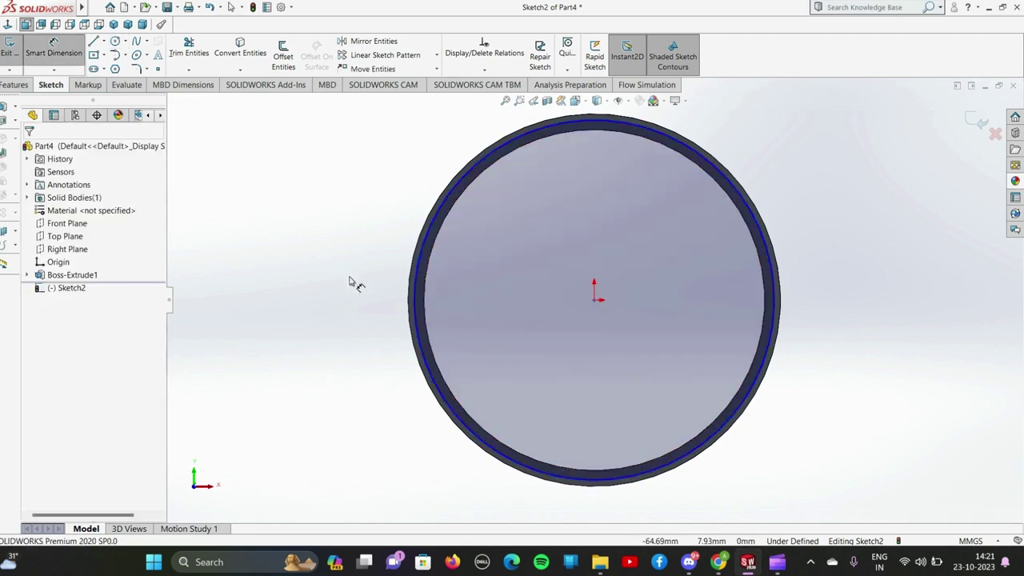
click(416, 276)
click(302, 276)
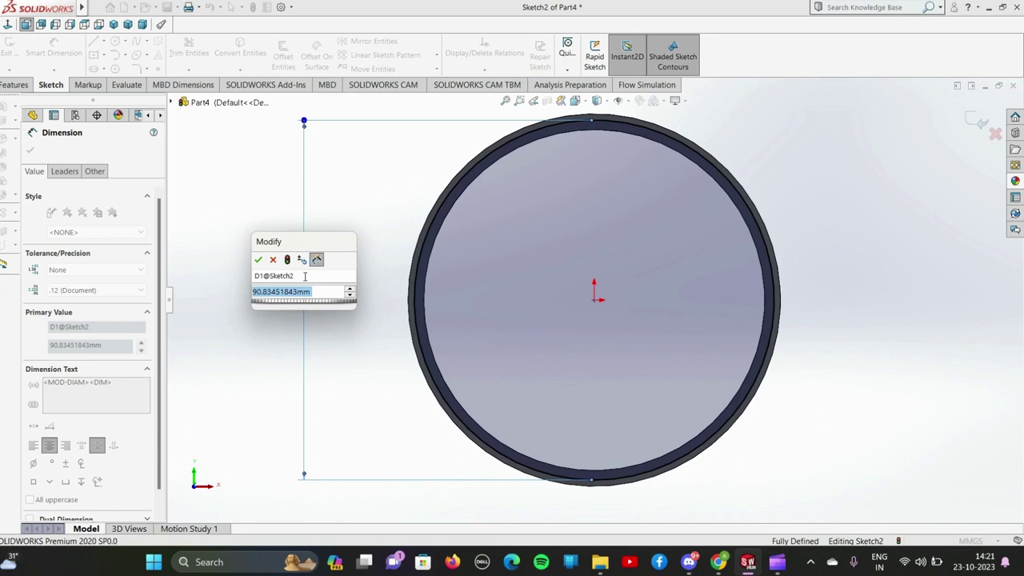
text(9)
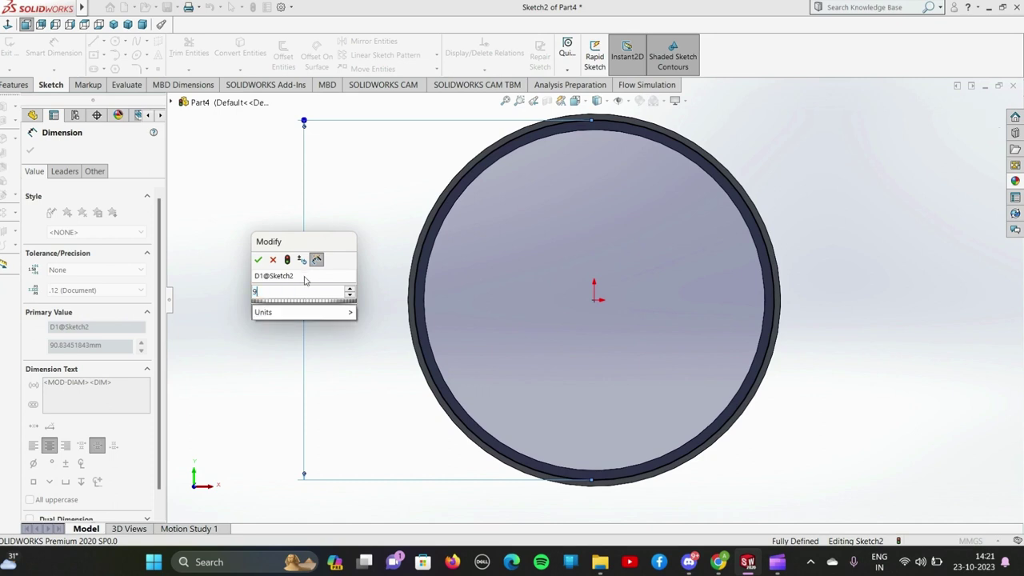
text(0)
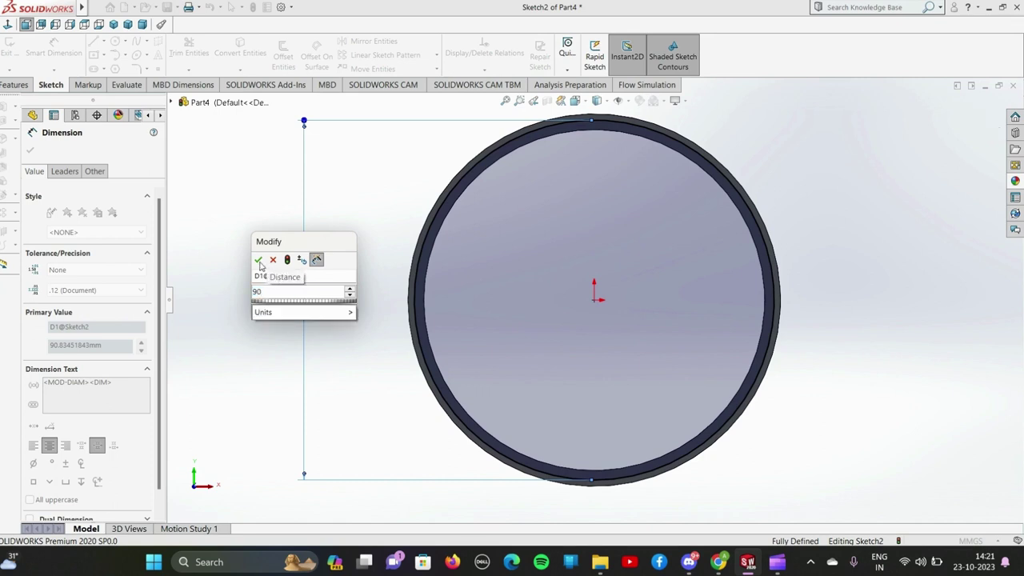
click(258, 259)
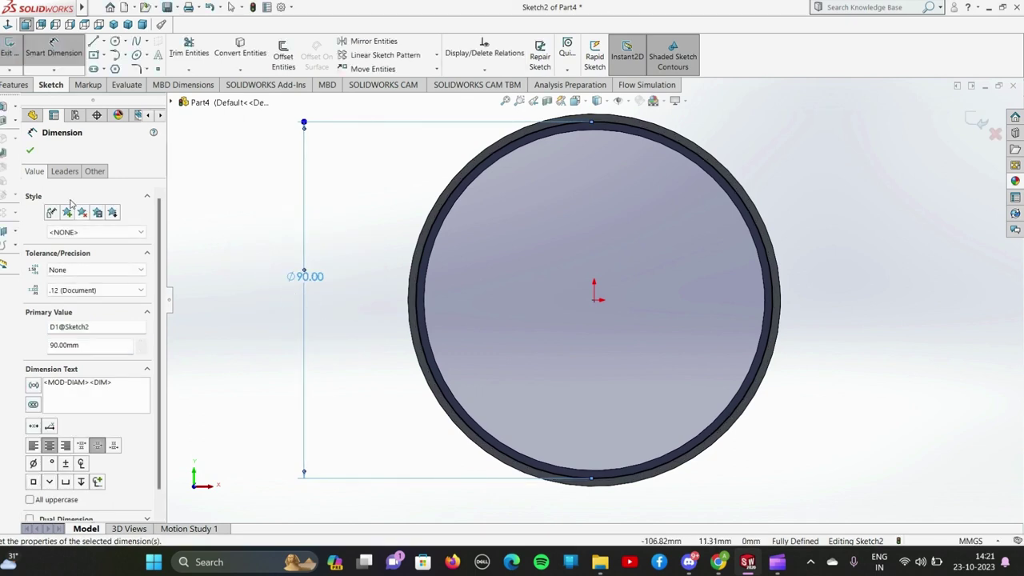
key(Escape)
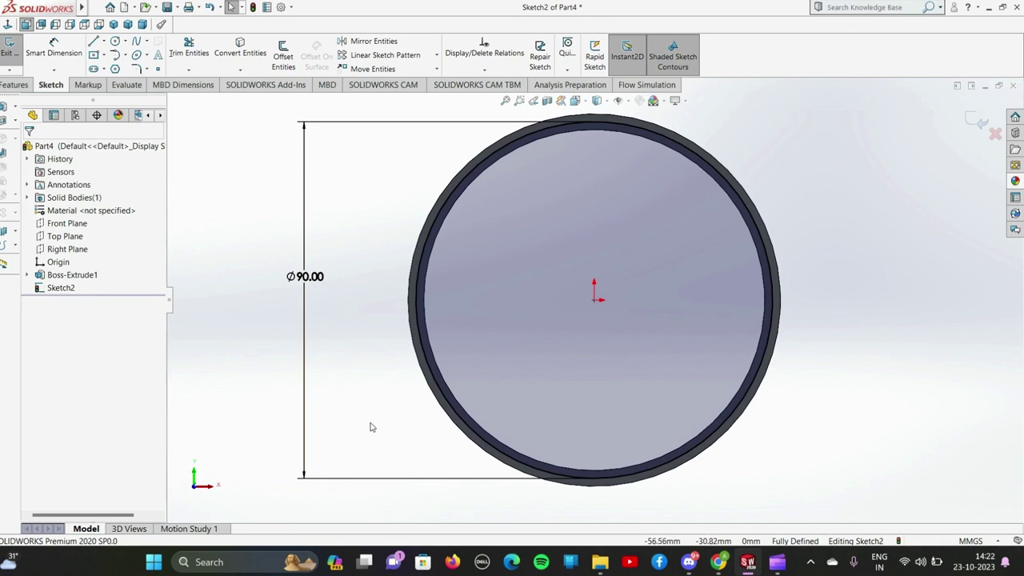
click(568, 73)
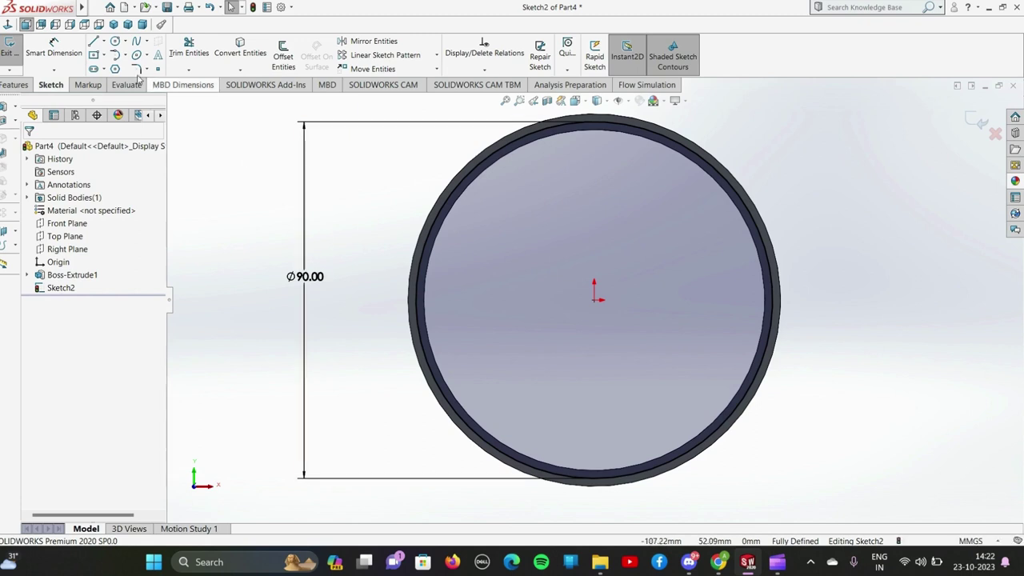
Draw a circle centred on the Ø90 circle's top point and dimension it Ø24 mm
click(115, 42)
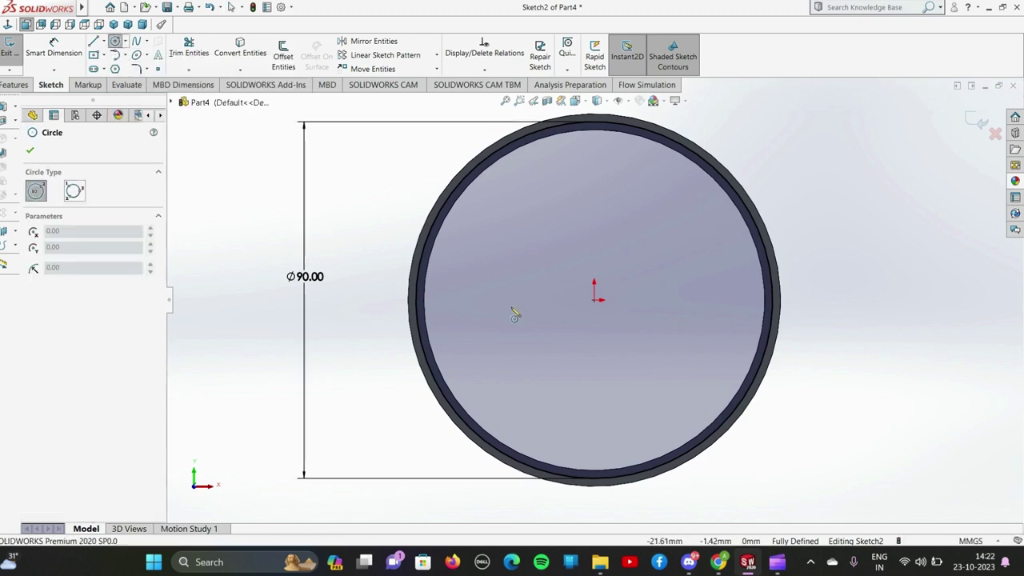
click(595, 125)
click(610, 143)
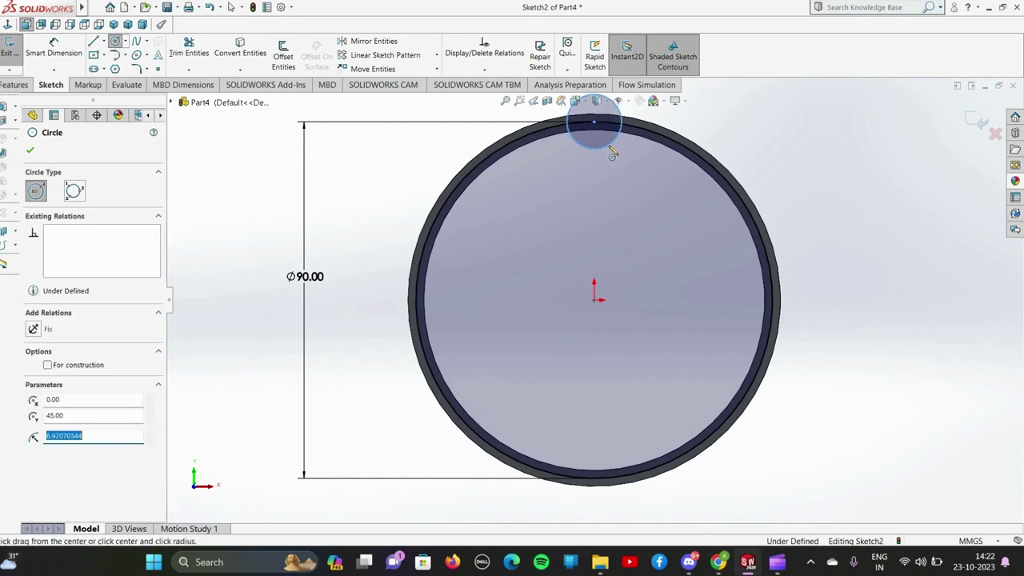
click(31, 152)
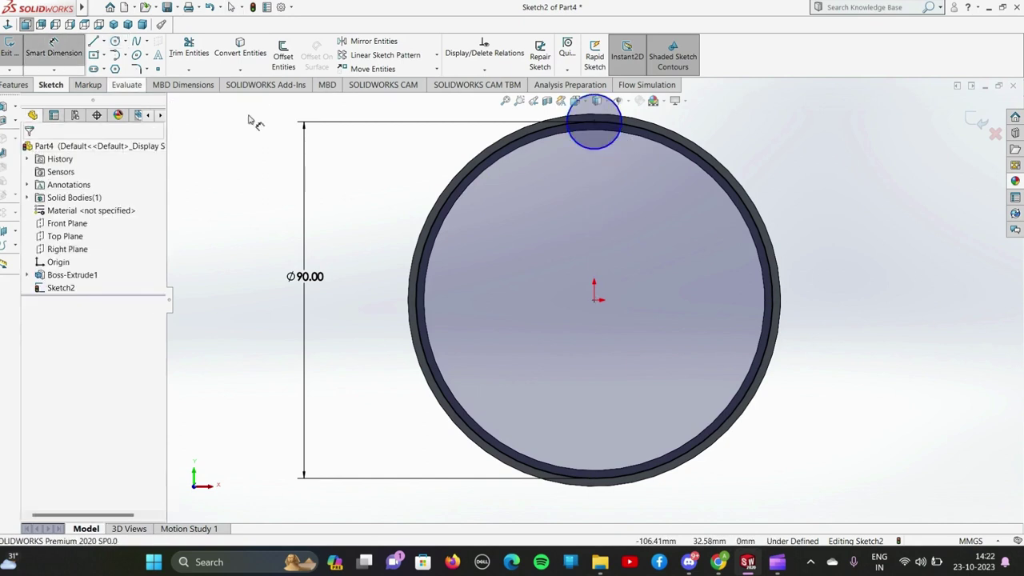
click(624, 121)
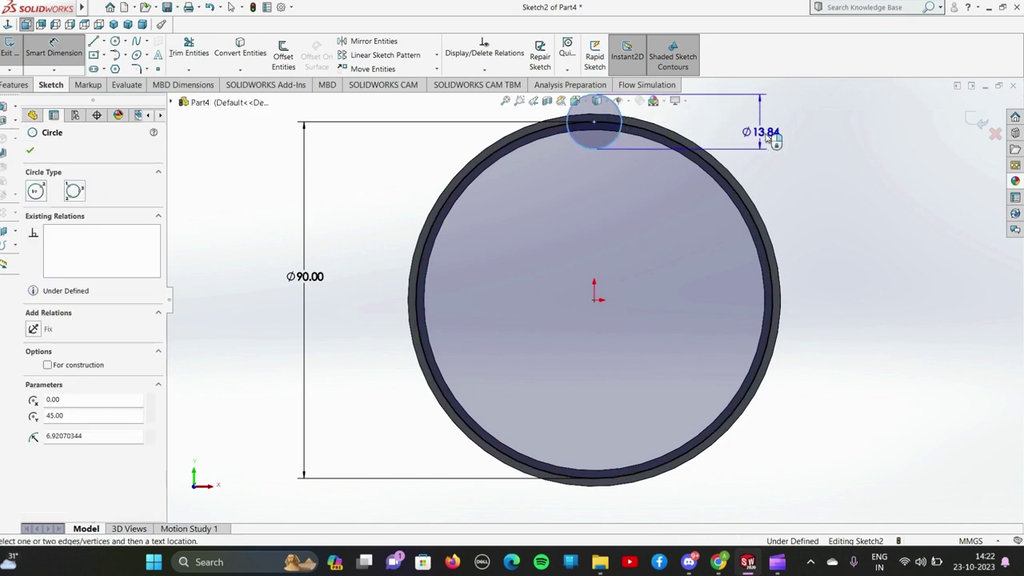
click(792, 149)
text(2)
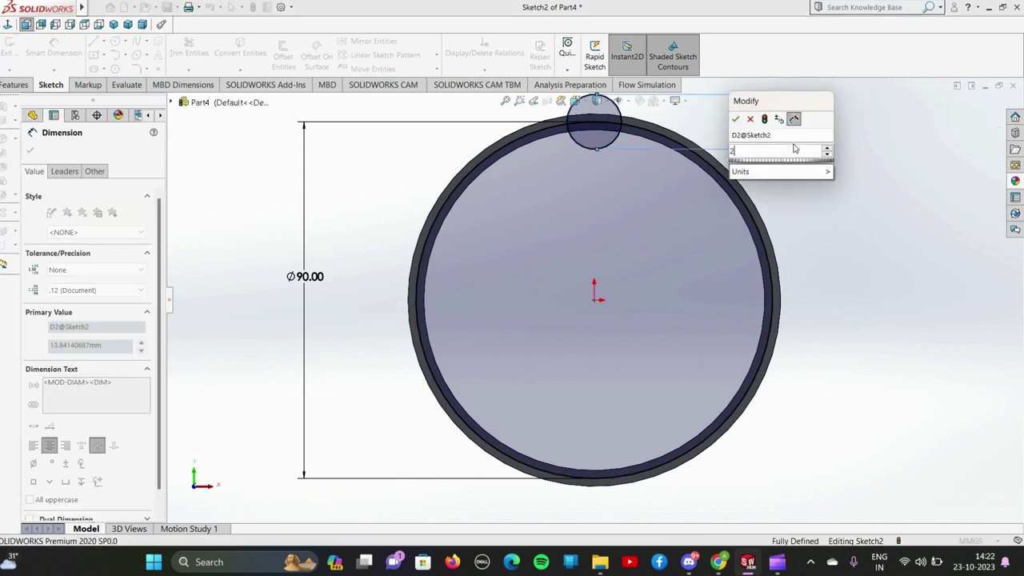
text(4)
key(Return)
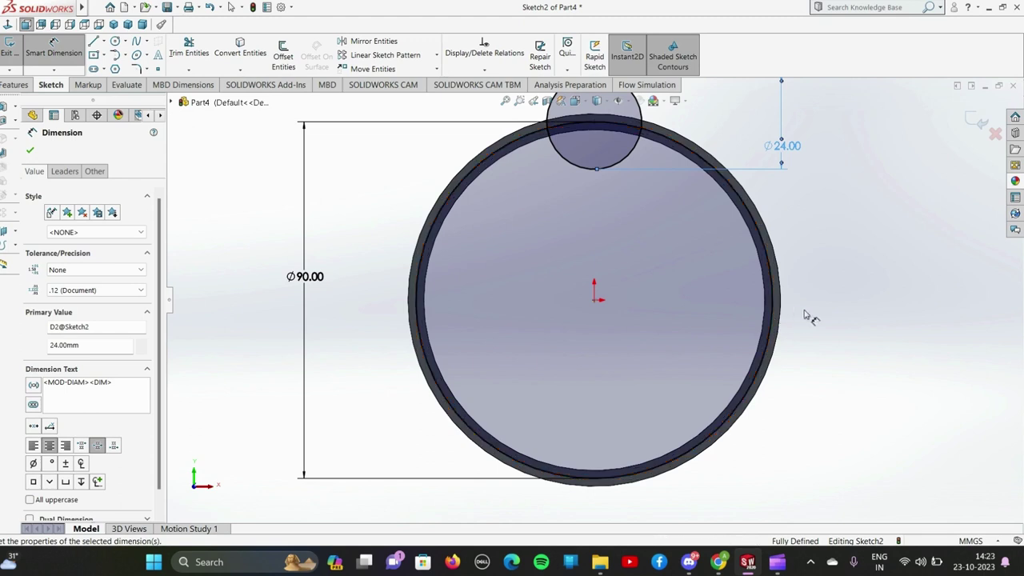
key(z)
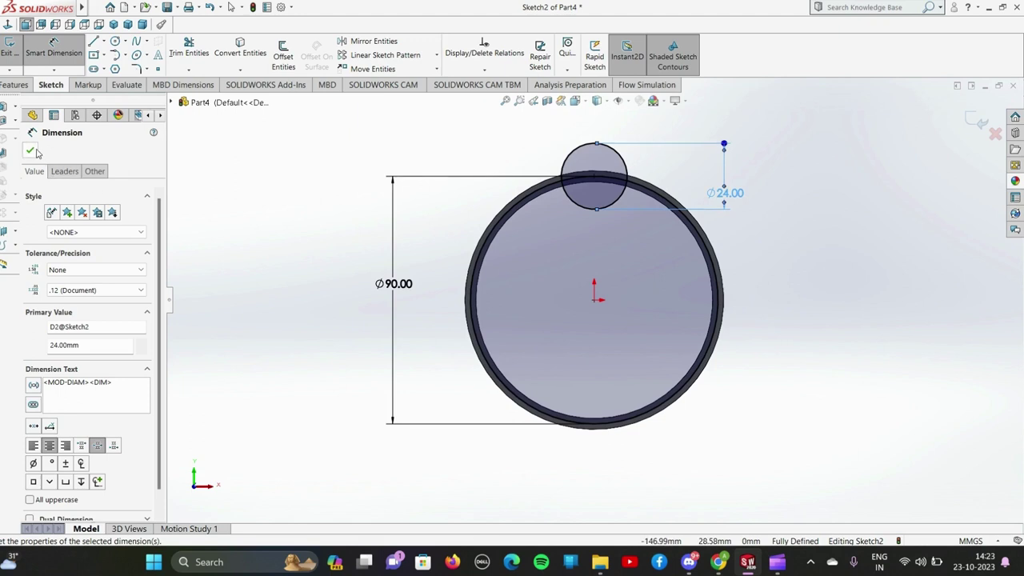
click(31, 150)
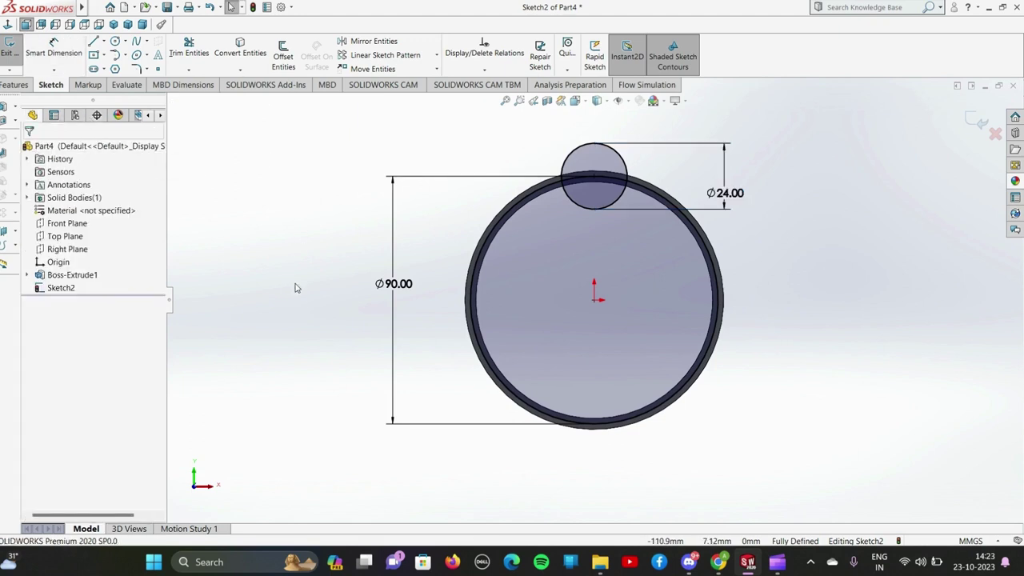
Align the Ø24 circle's centre vertically with the sketch origin
click(594, 299)
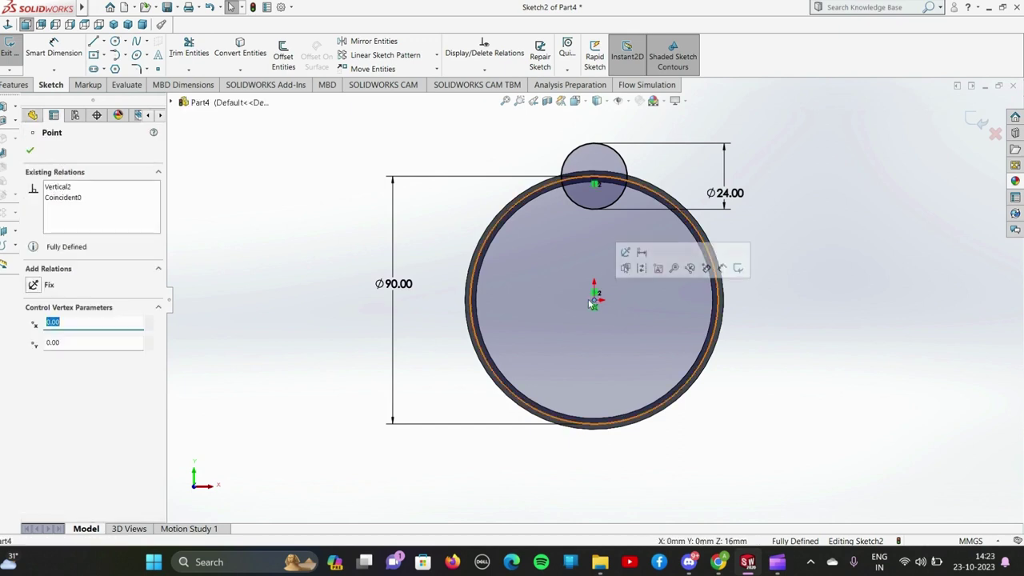
scroll(596, 182, down, 3)
scroll(598, 212, down, 2)
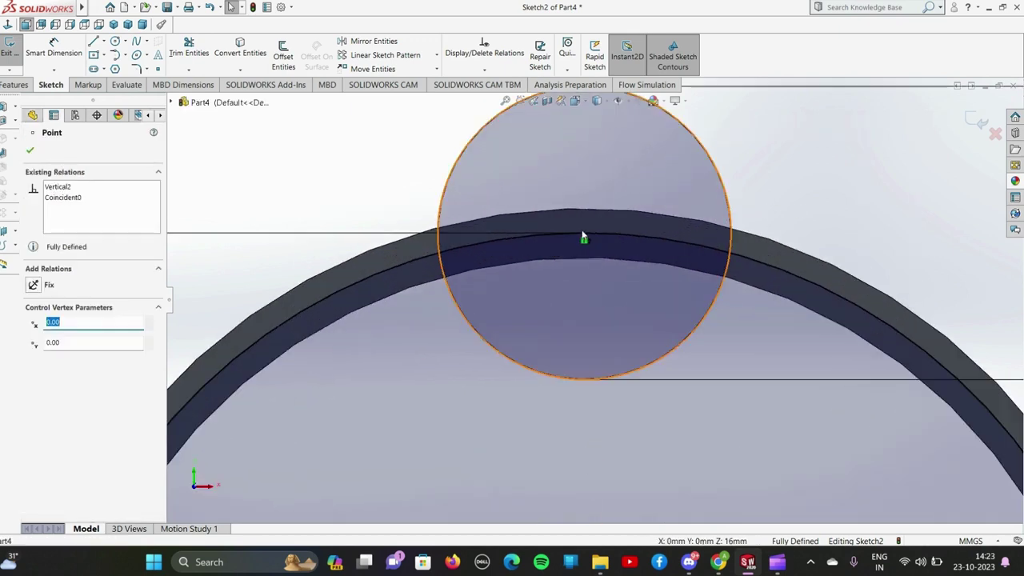
ctrl+click(584, 228)
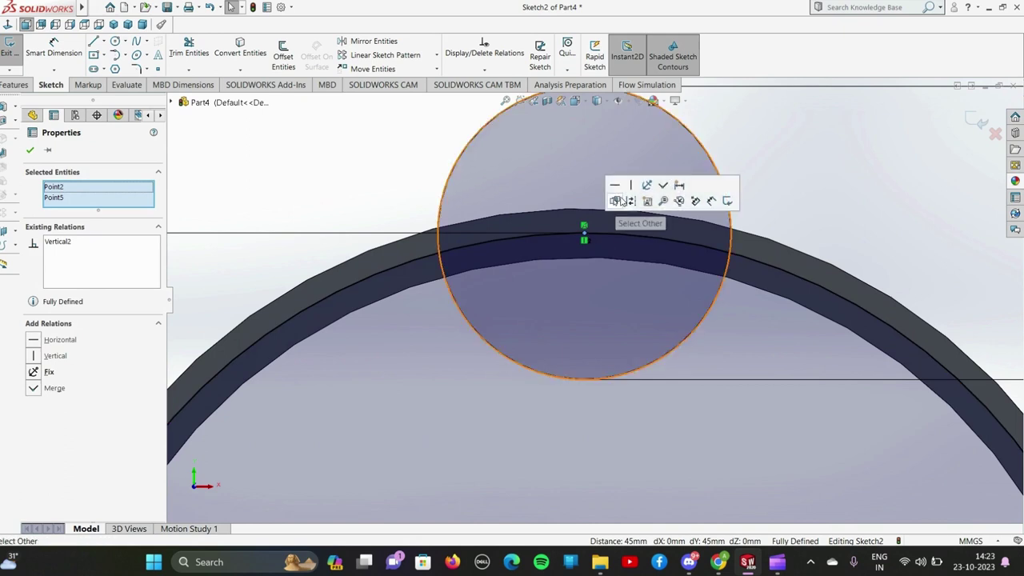
click(30, 150)
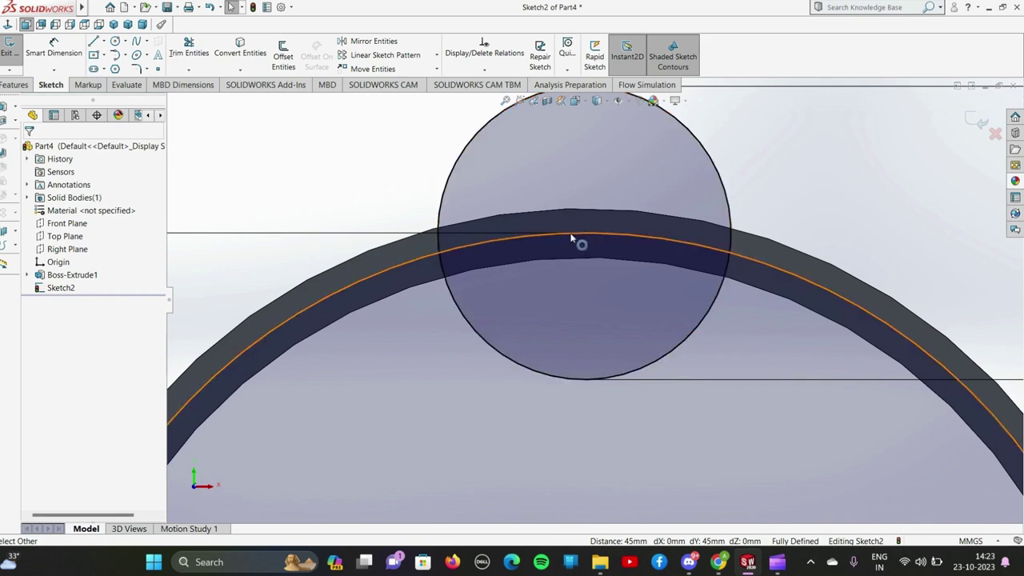
scroll(580, 243, up, 2)
Draw a vertical centerline across the Ø24 circle from top to bottom
click(94, 44)
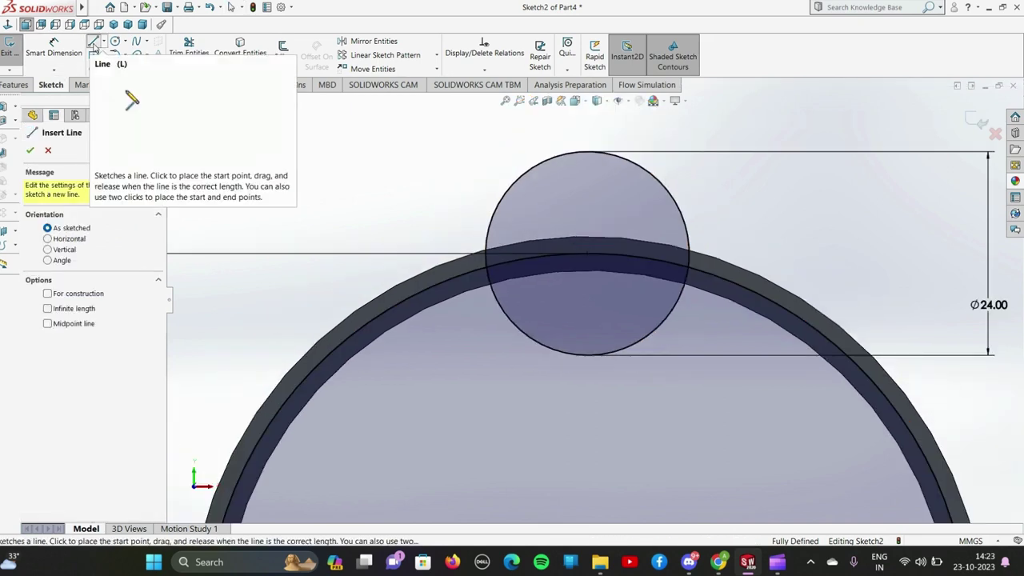
click(103, 41)
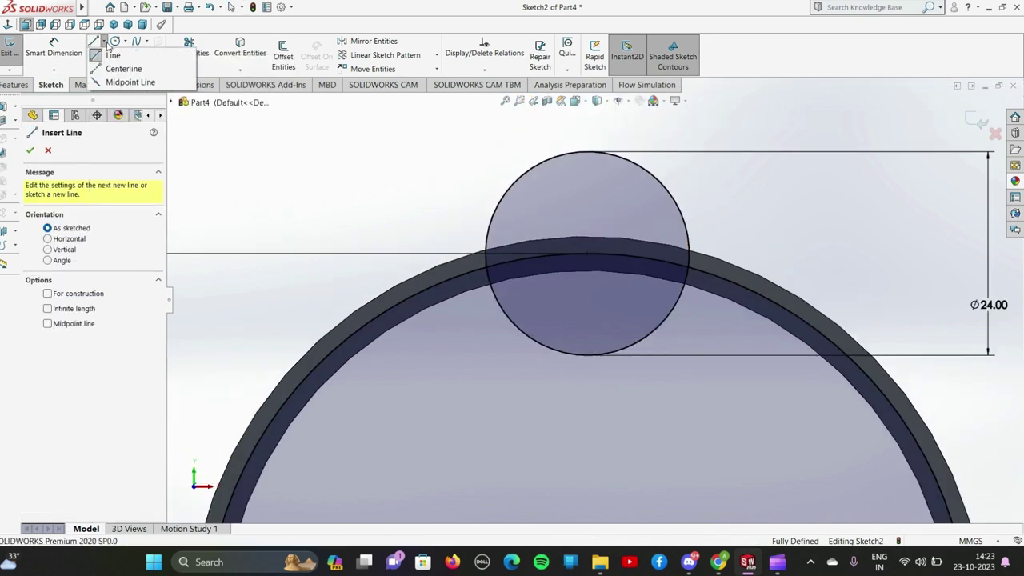
click(105, 69)
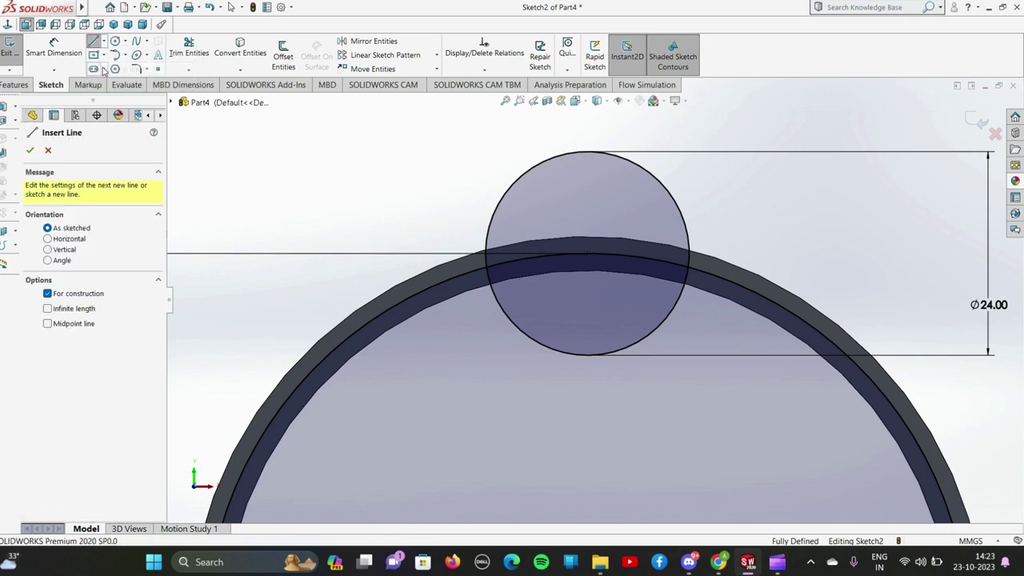
click(587, 152)
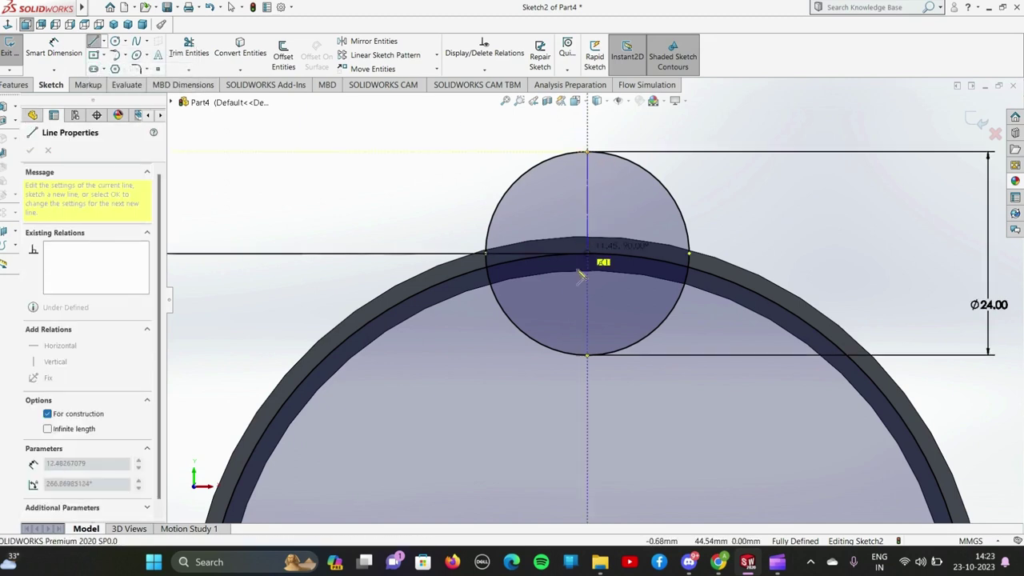
click(587, 354)
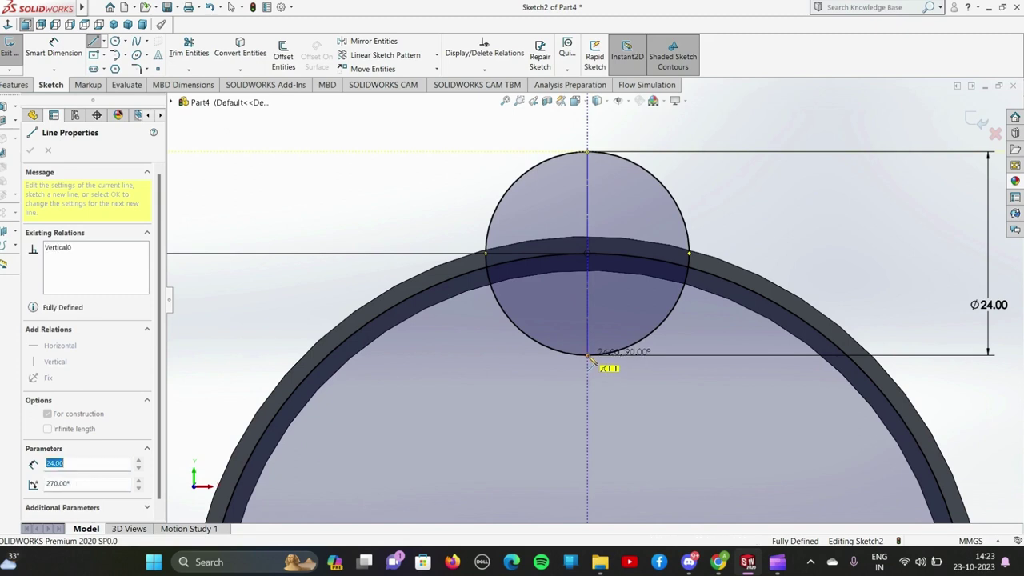
key(Escape)
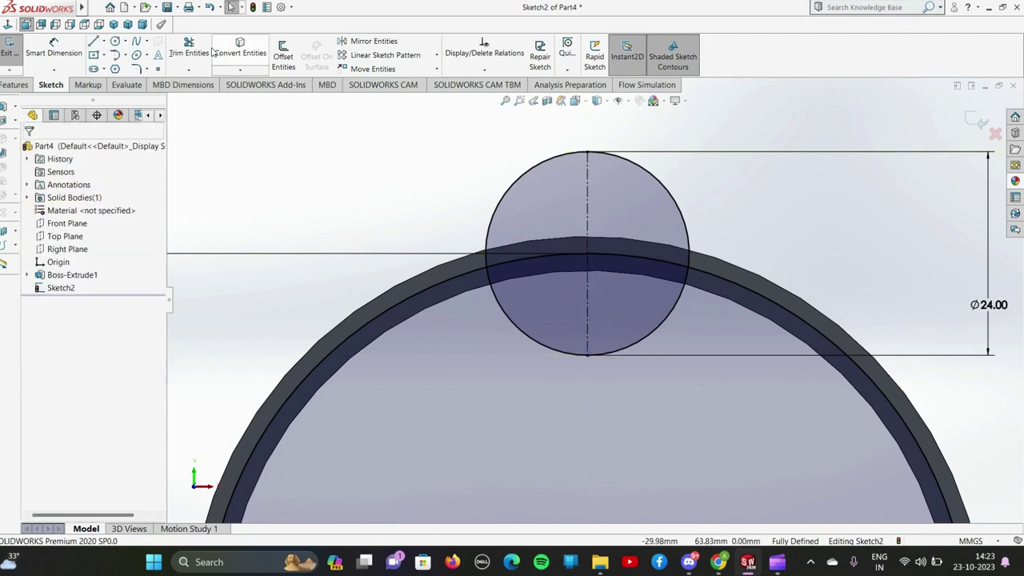
Trim away the upper-left and lower-left arcs of the Ø24 circle
click(189, 48)
drag(484, 192, 550, 195)
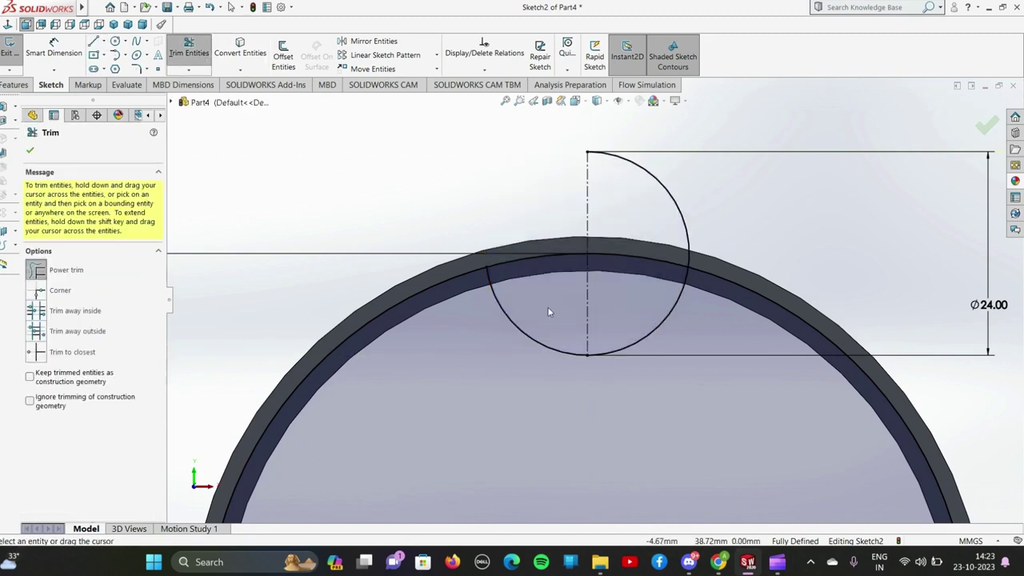
drag(549, 311, 524, 350)
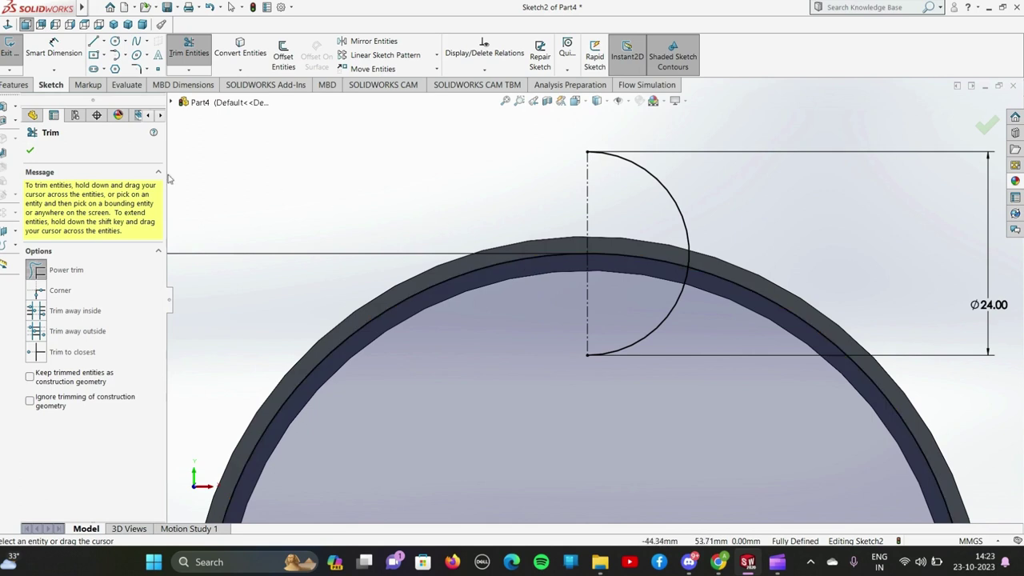
click(29, 152)
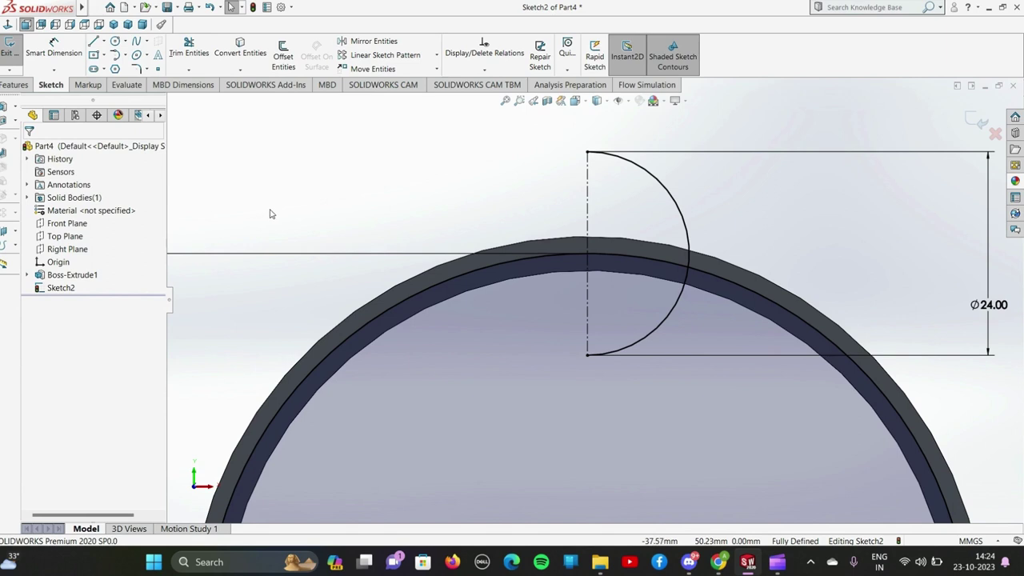
Try a revolved cut of the semicircle about the centerline with the thin-feature option off
click(15, 84)
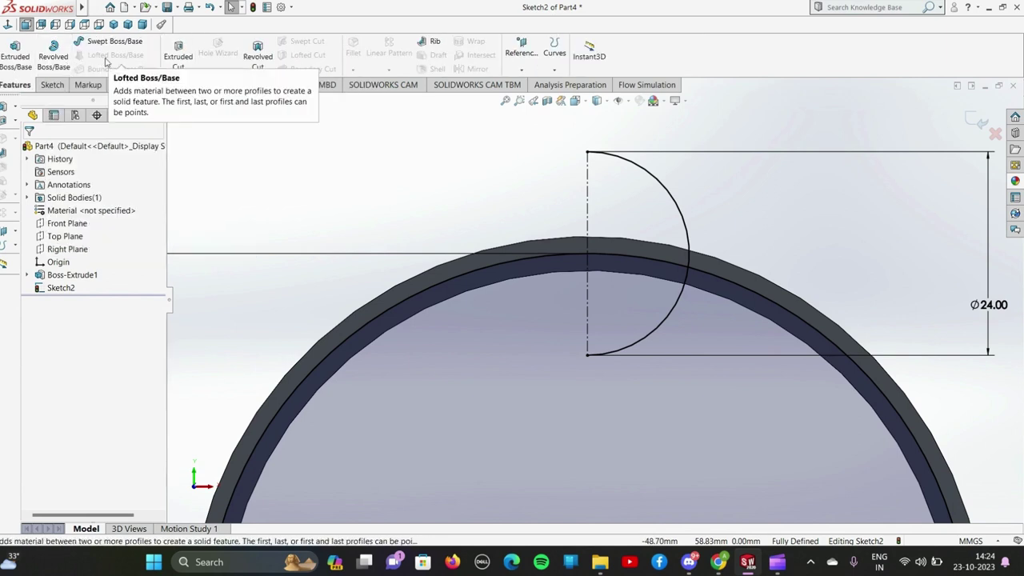
click(251, 61)
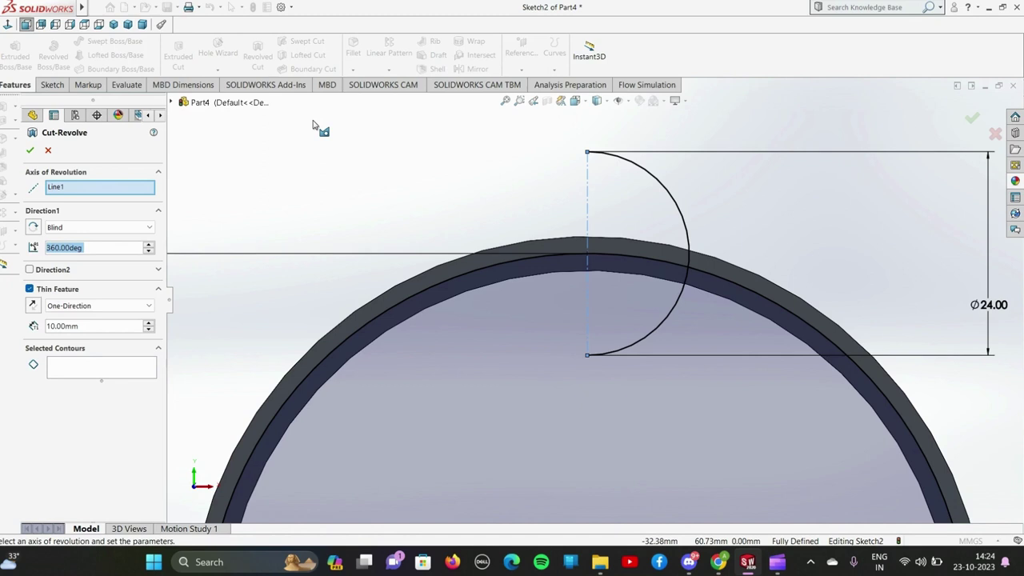
click(589, 224)
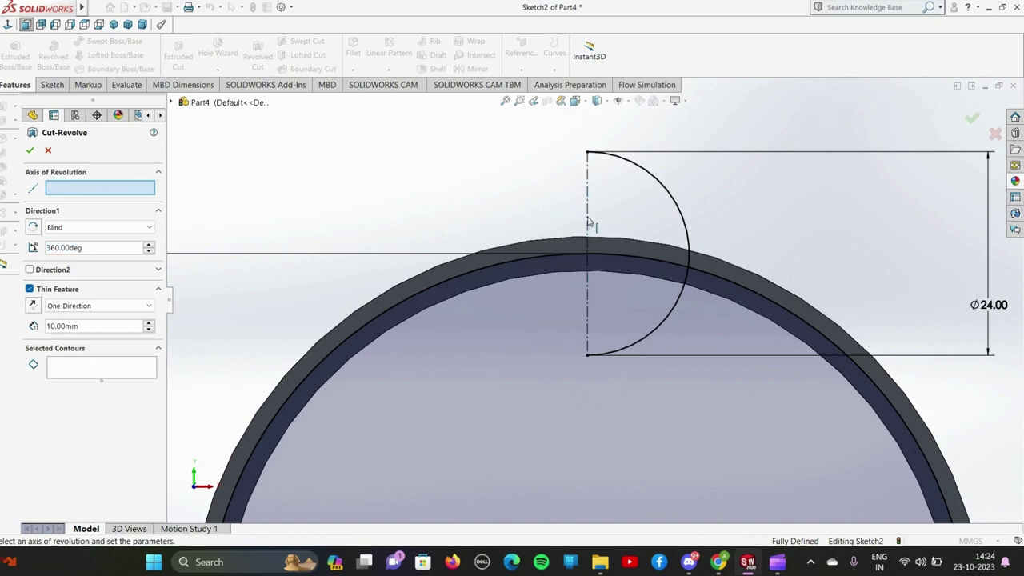
click(588, 224)
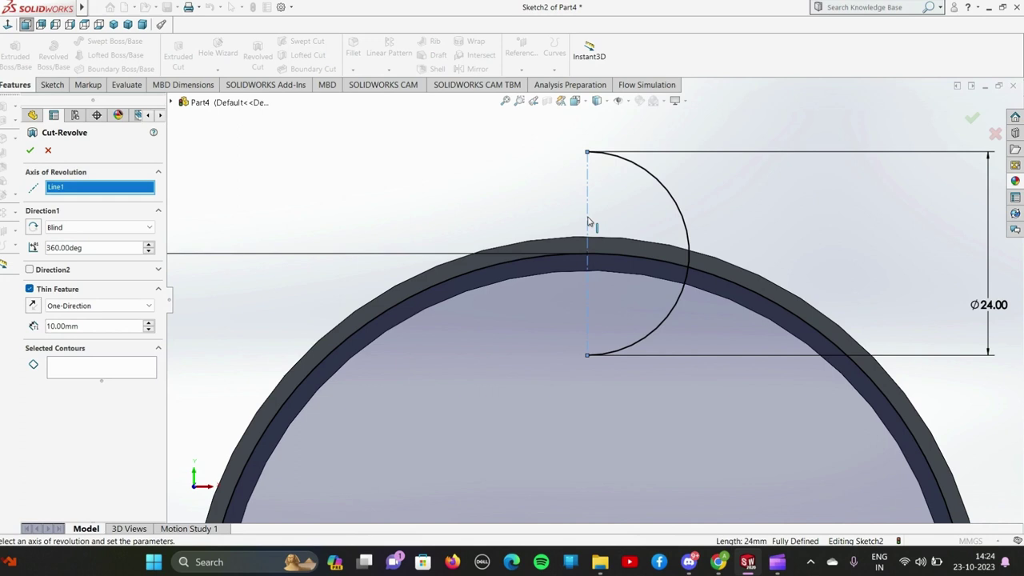
click(28, 290)
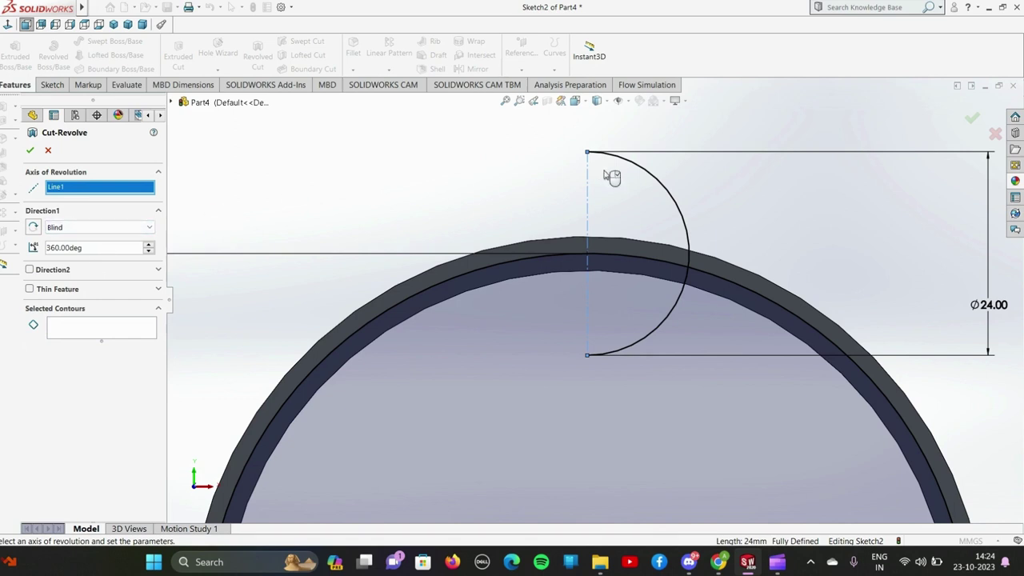
click(652, 176)
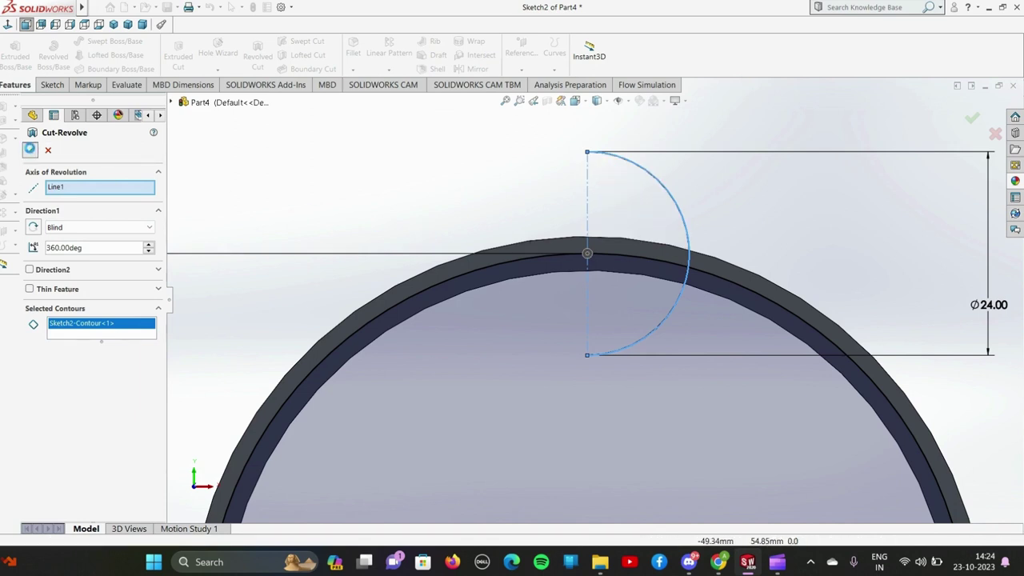
click(29, 151)
Cancel the failed cut and convert the centerline into a regular sketch line
click(47, 151)
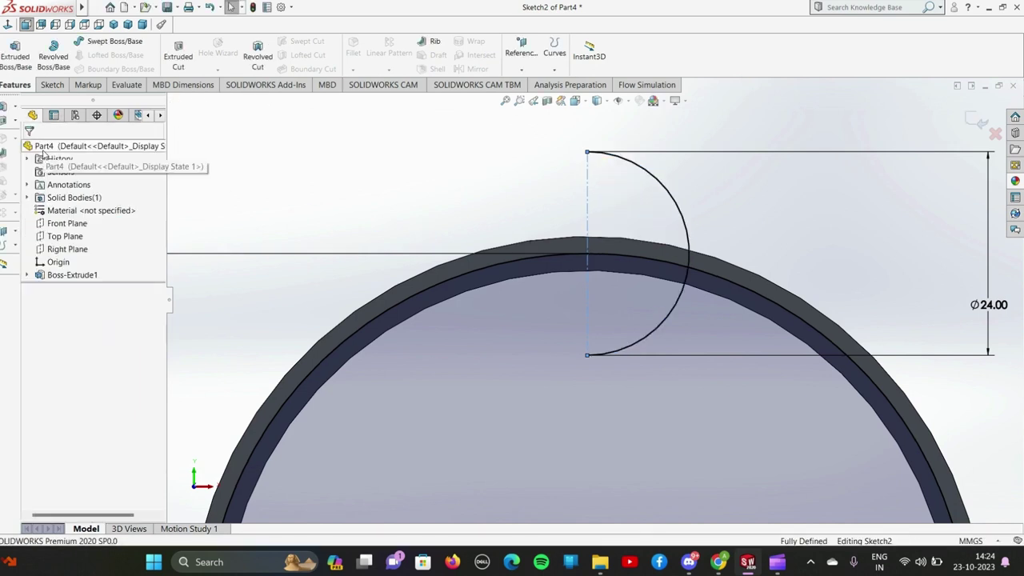
key(z)
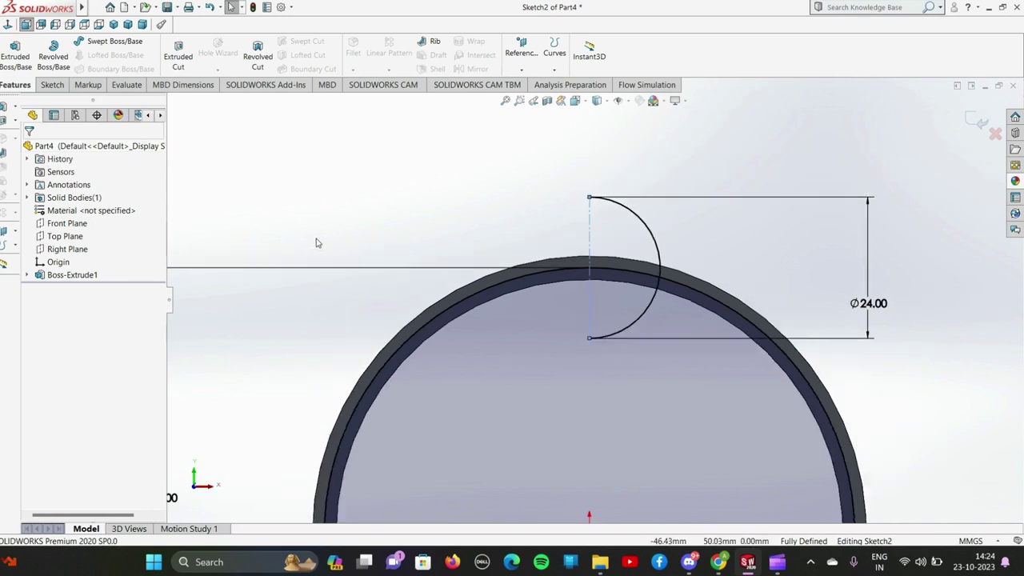
right_click(590, 232)
click(614, 213)
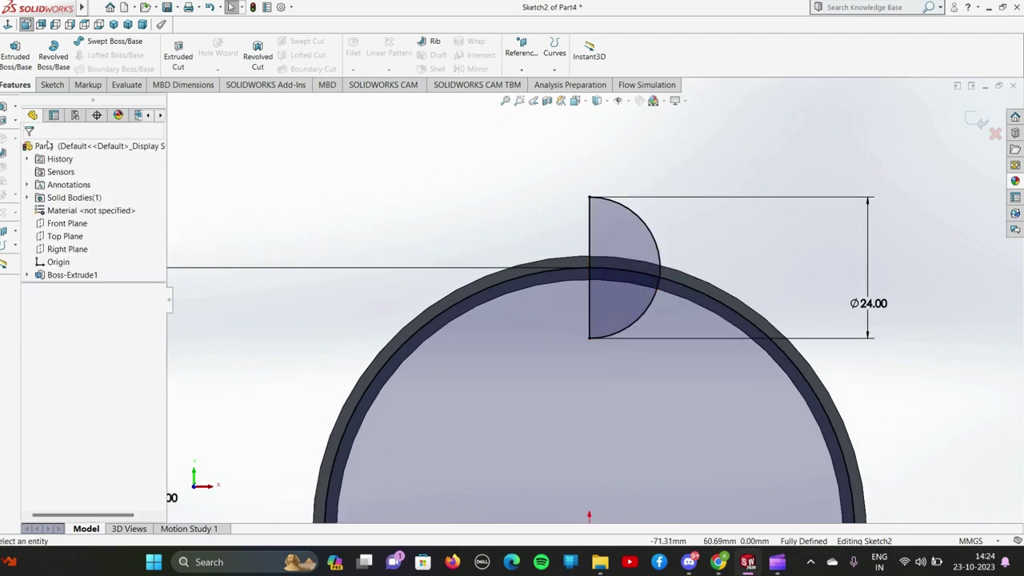
Set up a revolved cut using the vertical sketch line as axis and Blind end condition
click(258, 56)
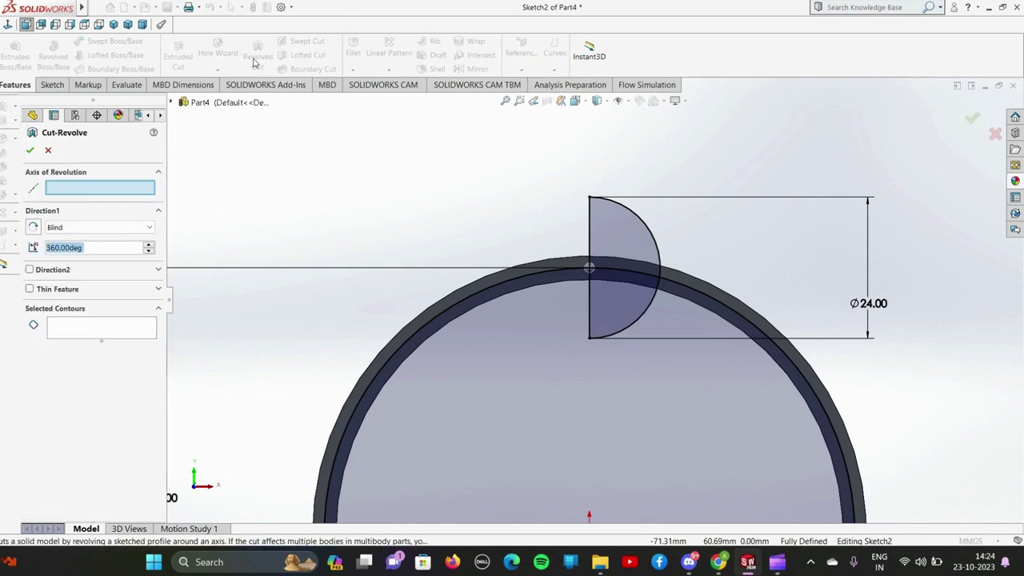
click(590, 237)
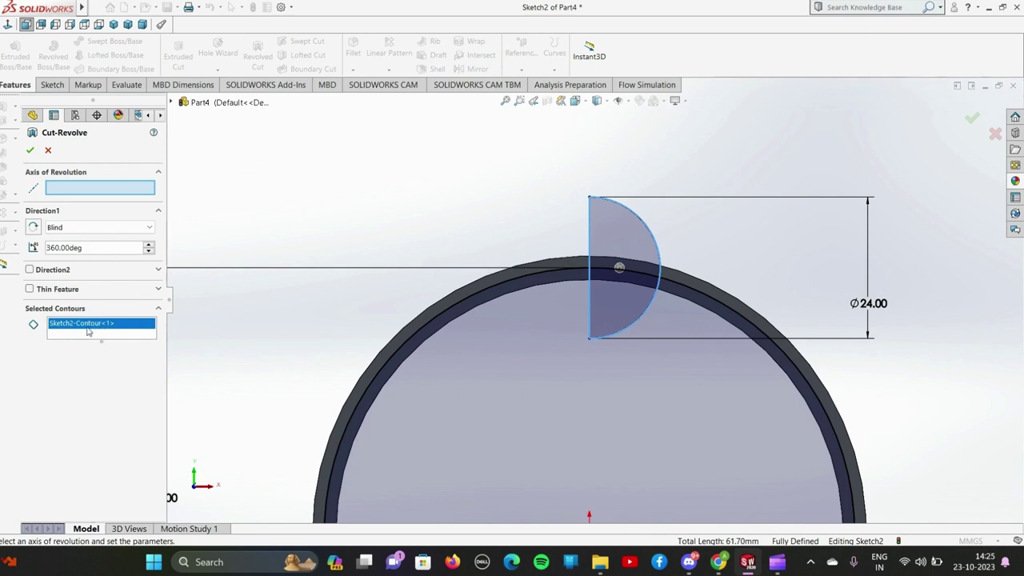
right_click(89, 324)
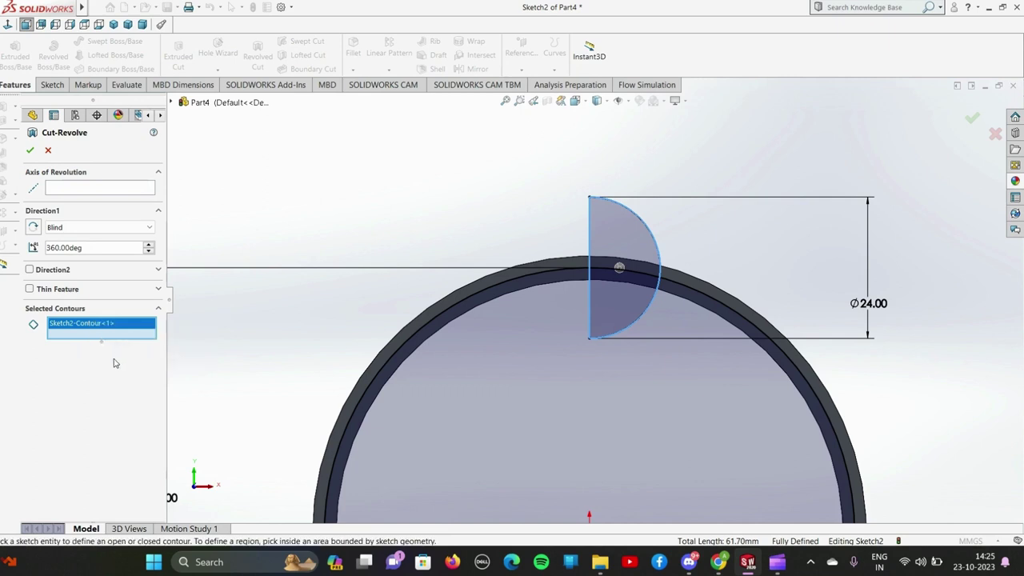
right_click(142, 328)
click(165, 348)
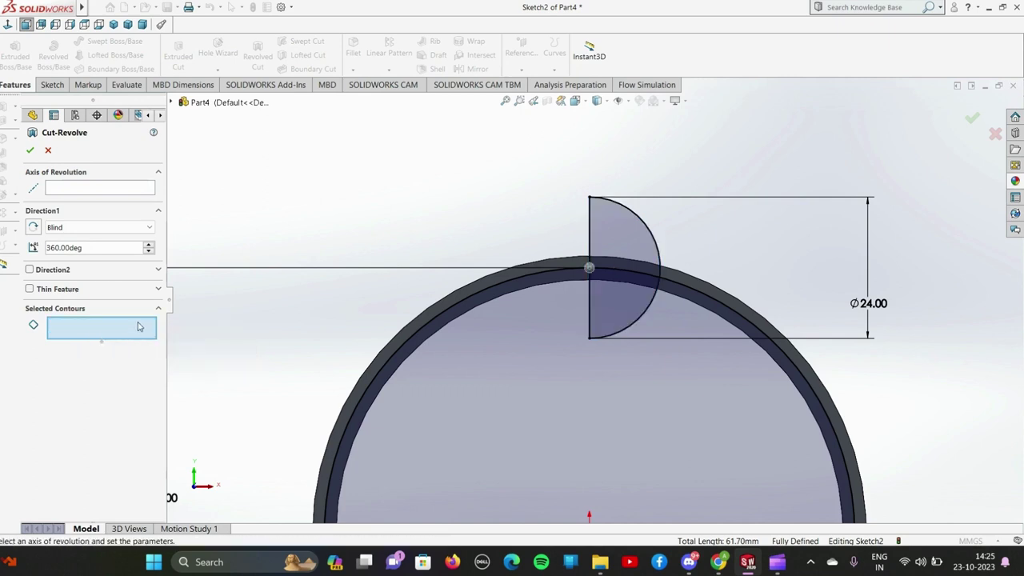
click(121, 192)
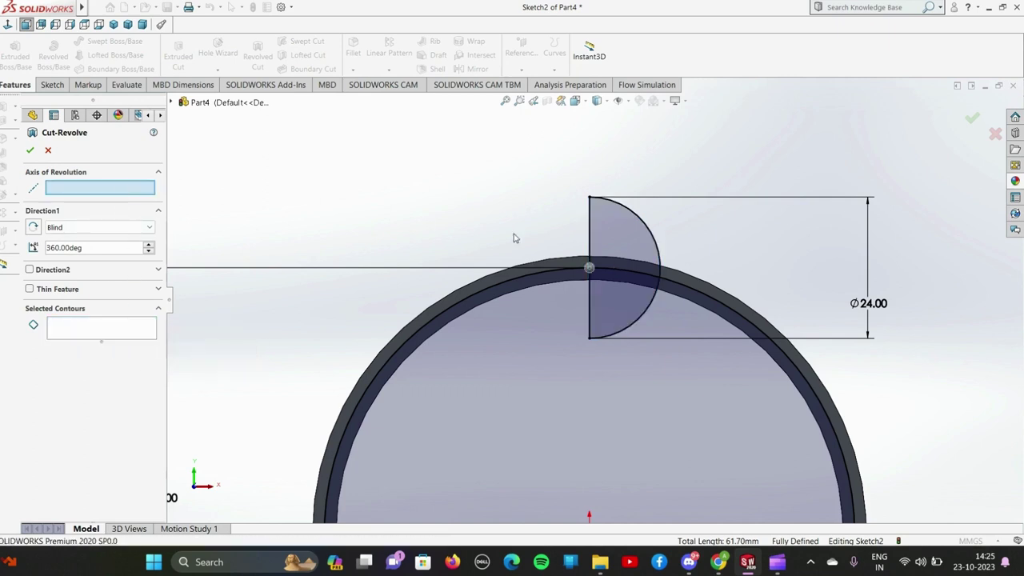
click(591, 242)
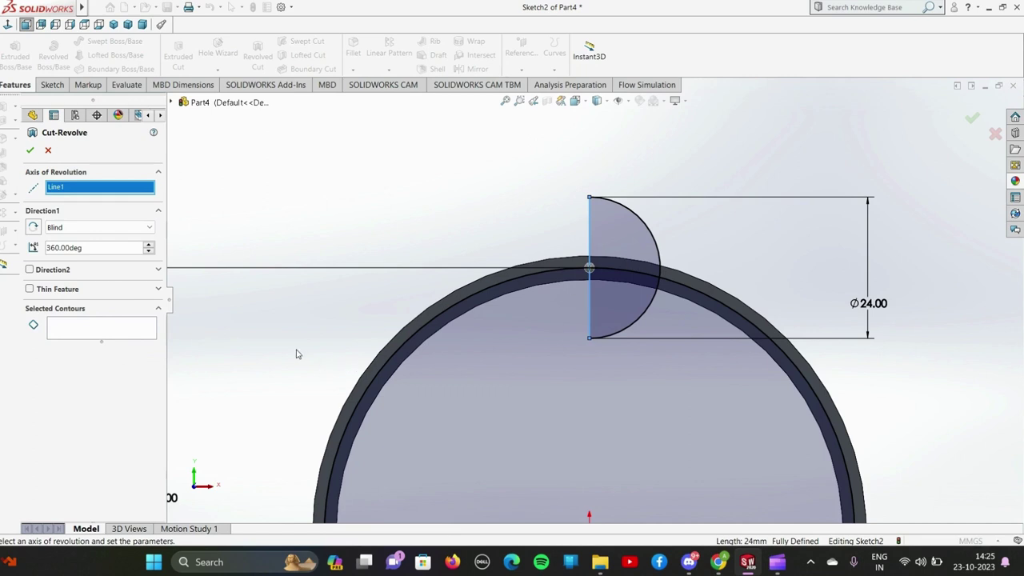
click(150, 229)
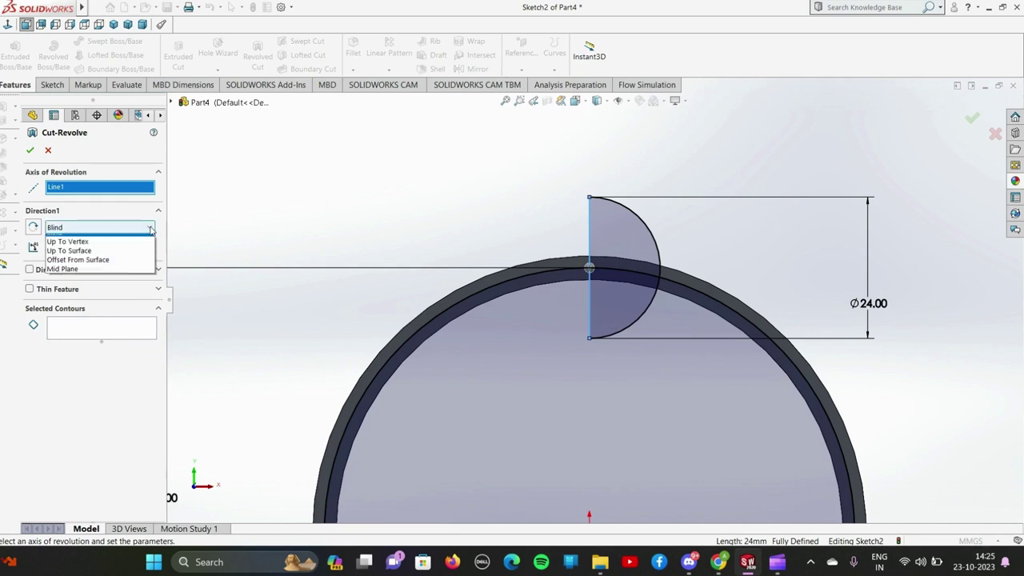
click(150, 229)
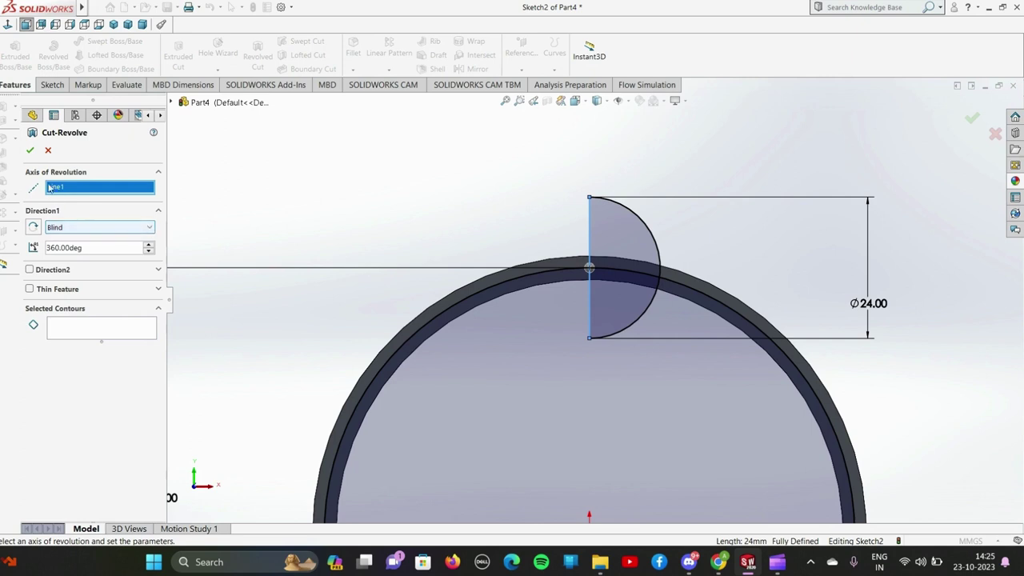
click(30, 152)
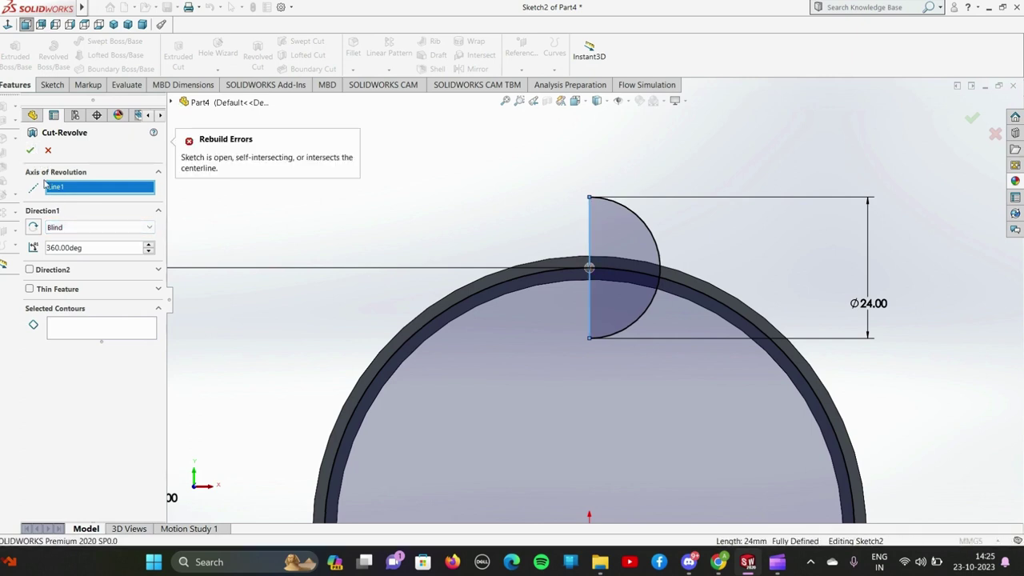
Select the four half-circle regions as the profile and apply the revolved cut
click(84, 336)
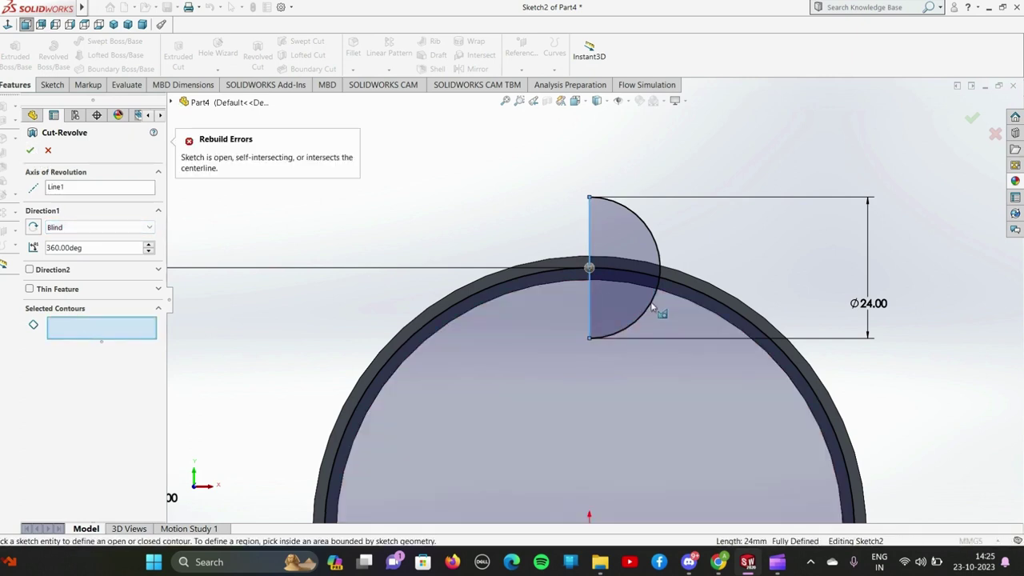
click(653, 253)
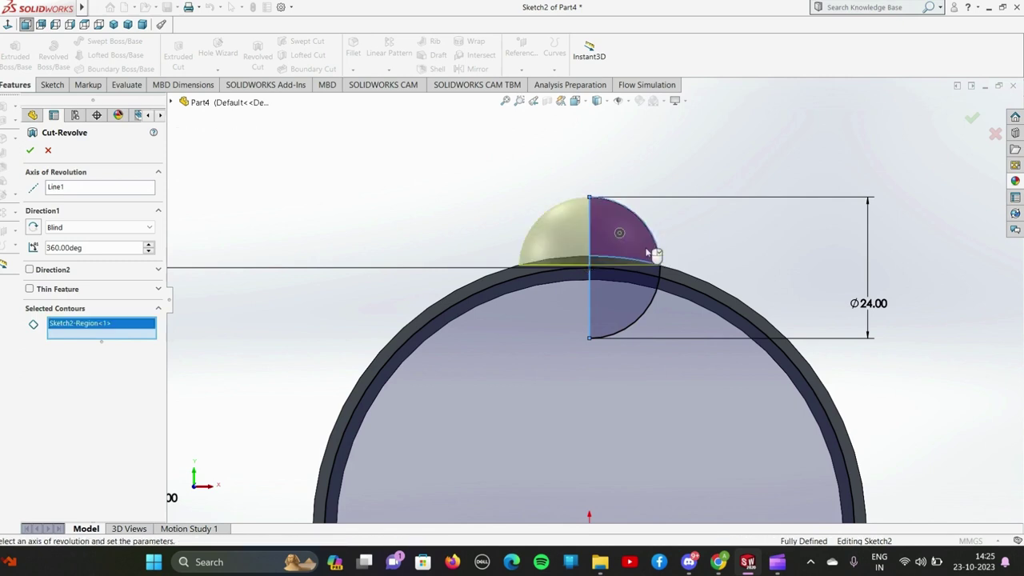
click(622, 304)
click(647, 282)
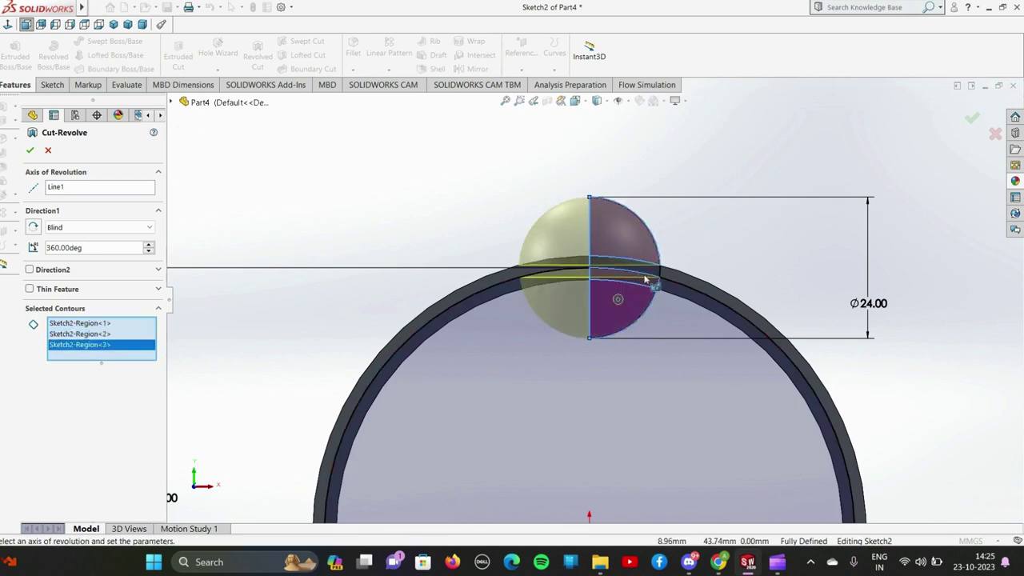
click(653, 272)
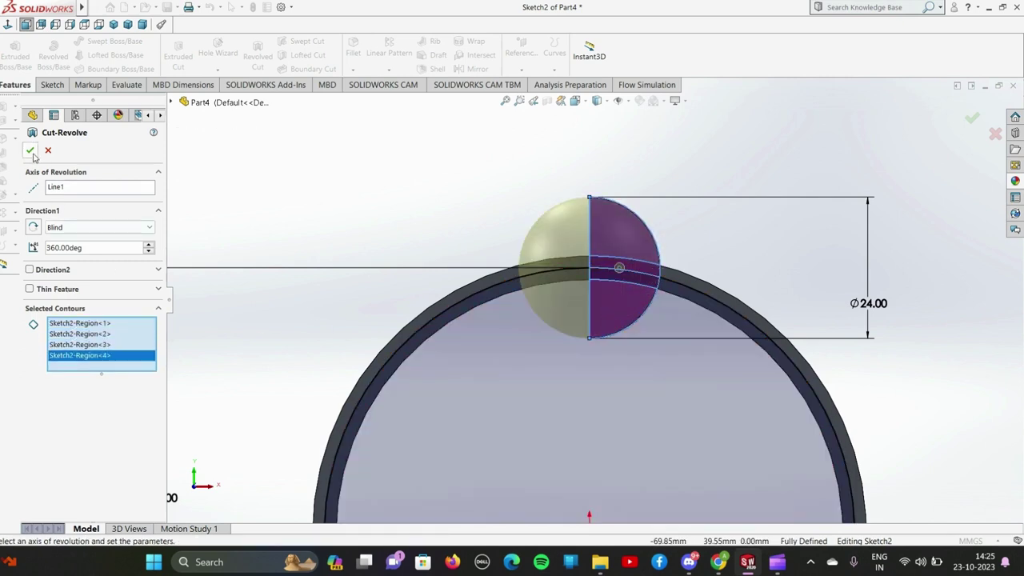
click(31, 151)
scroll(590, 201, up, 3)
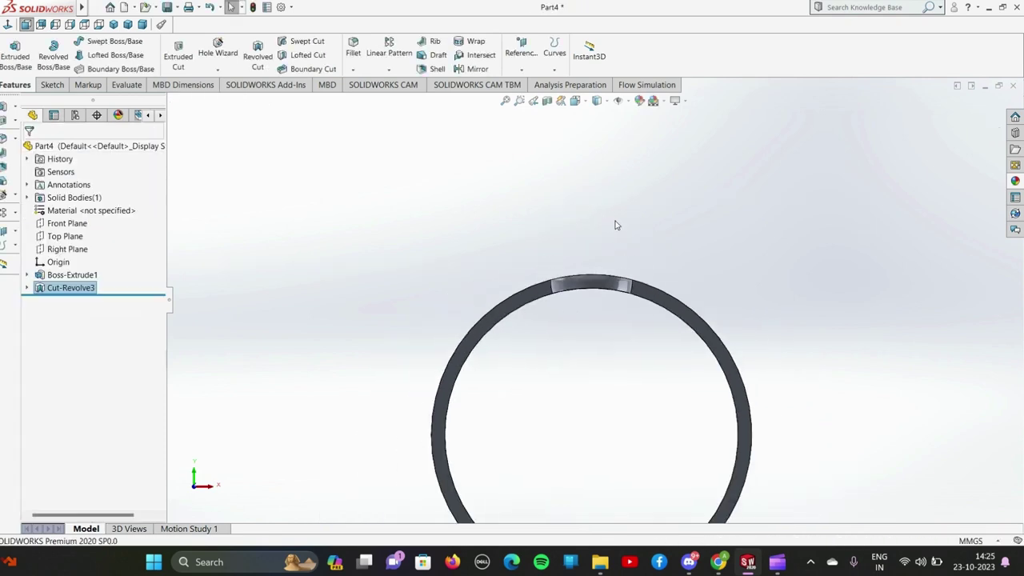
mouse_move(616, 224)
middle_down()
mouse_move(590, 381)
mouse_move(600, 364)
middle_up()
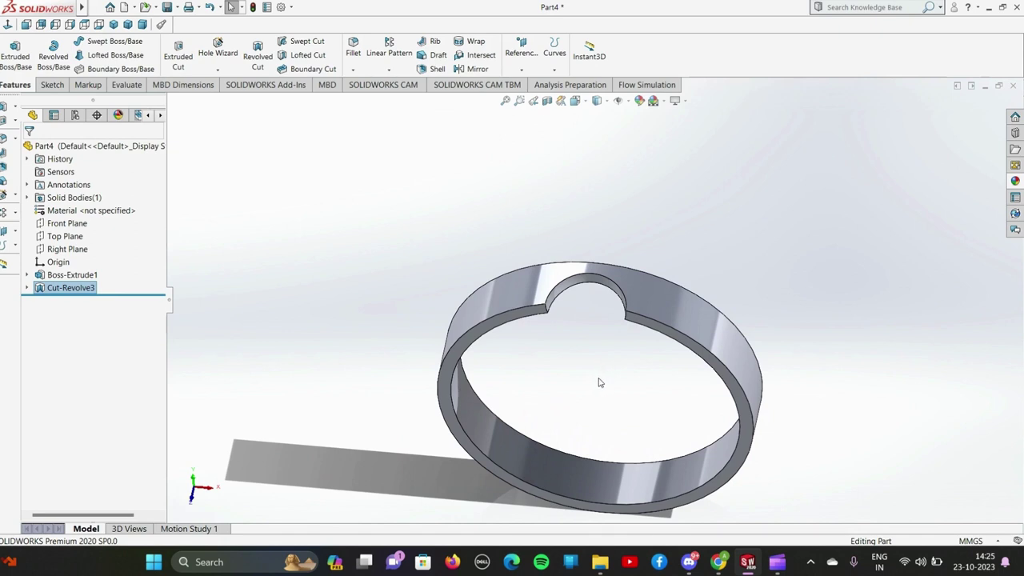
Fillet both pocket notch edges with a 2.1 mm radius
click(547, 312)
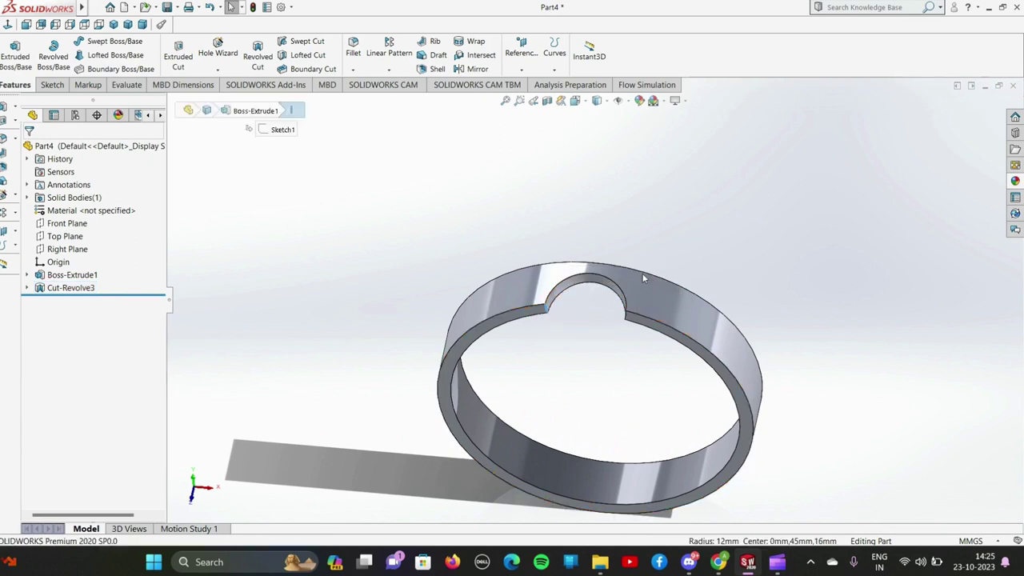
click(644, 279)
text(2.1)
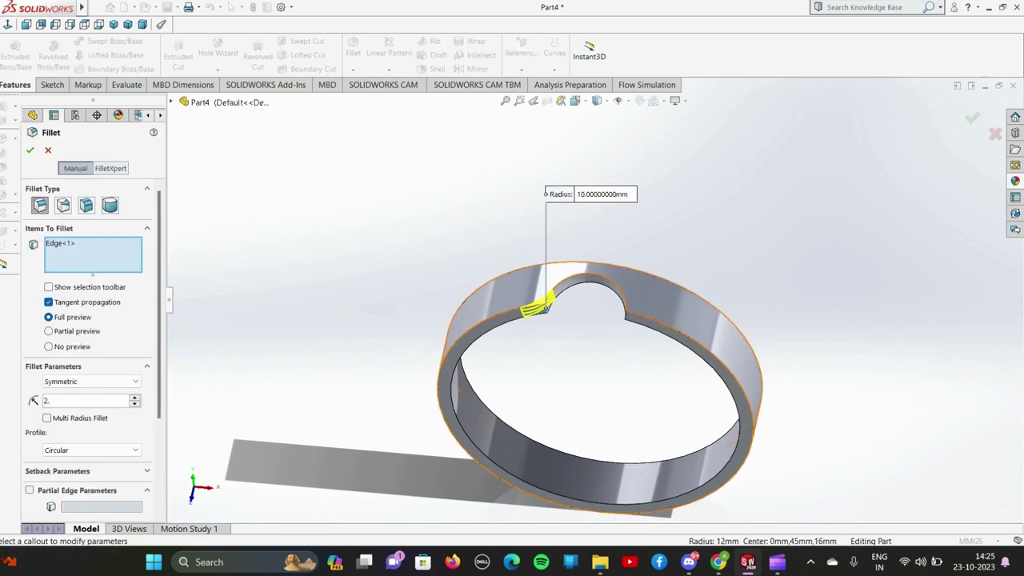
key(Return)
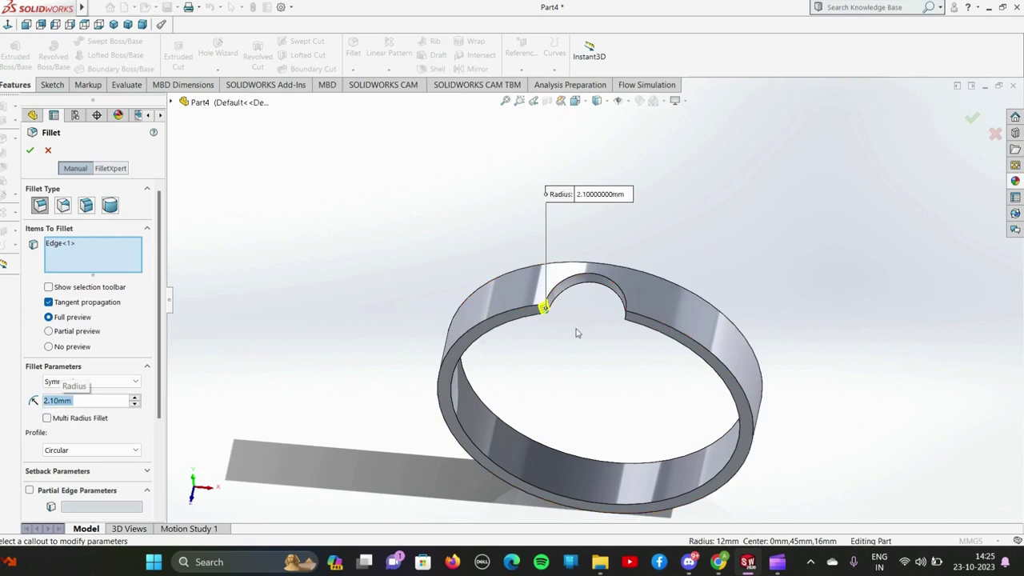
middle_drag(464, 329, 632, 339)
scroll(704, 328, down, 3)
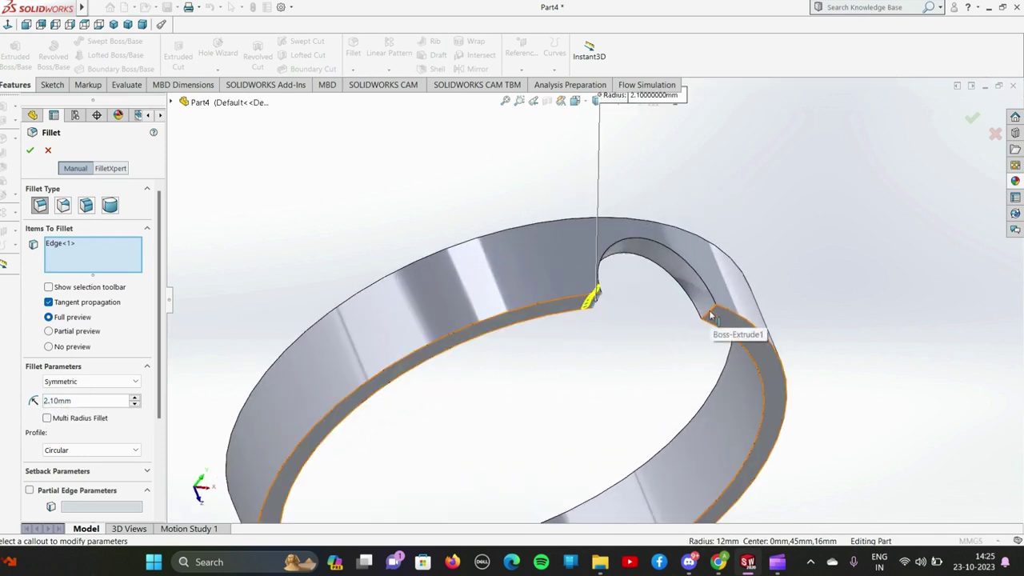
click(29, 150)
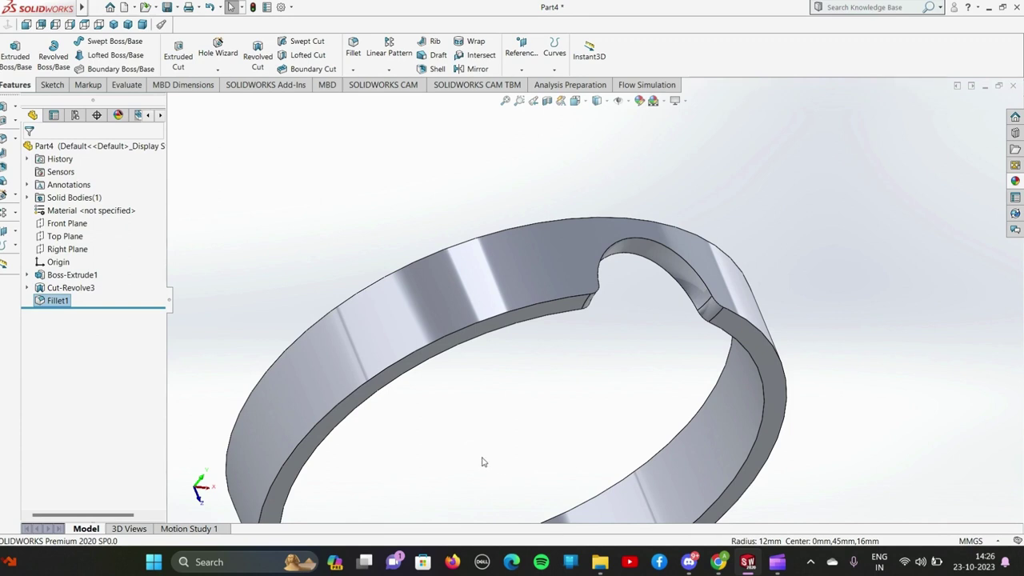
Show the temporary axes so the ring's central axis can be picked
click(68, 289)
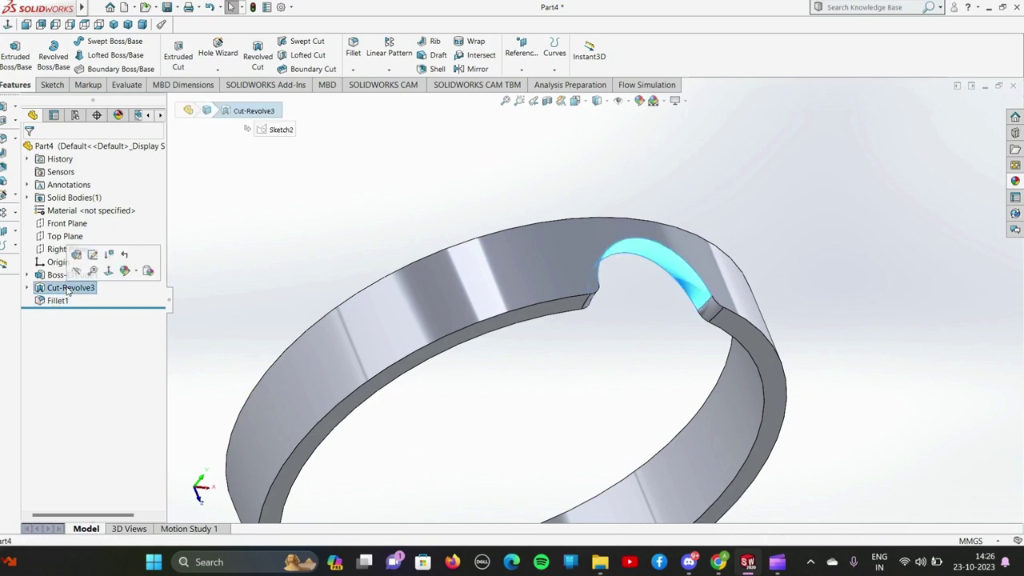
click(238, 261)
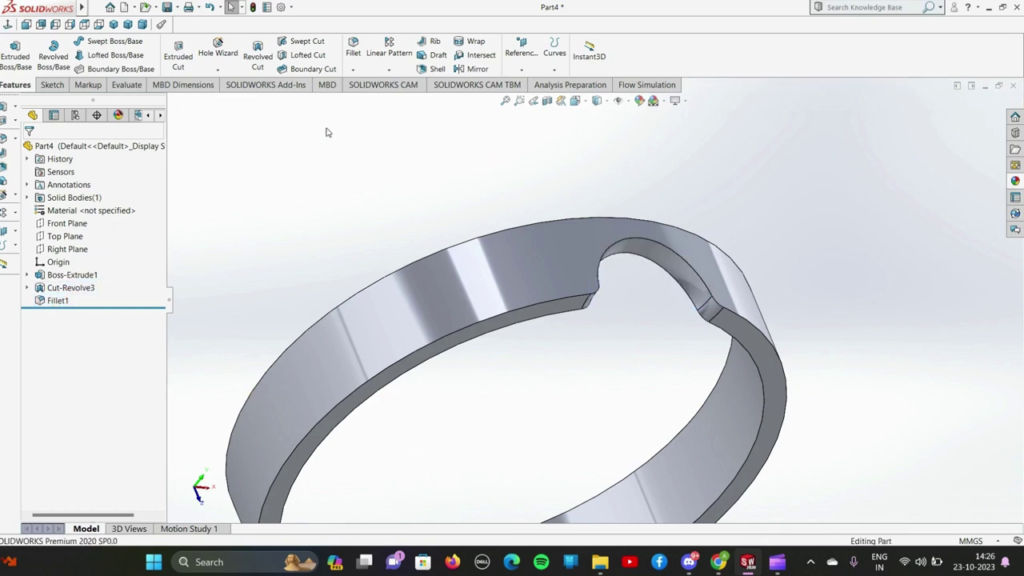
click(389, 69)
click(404, 100)
click(48, 151)
click(630, 102)
click(631, 102)
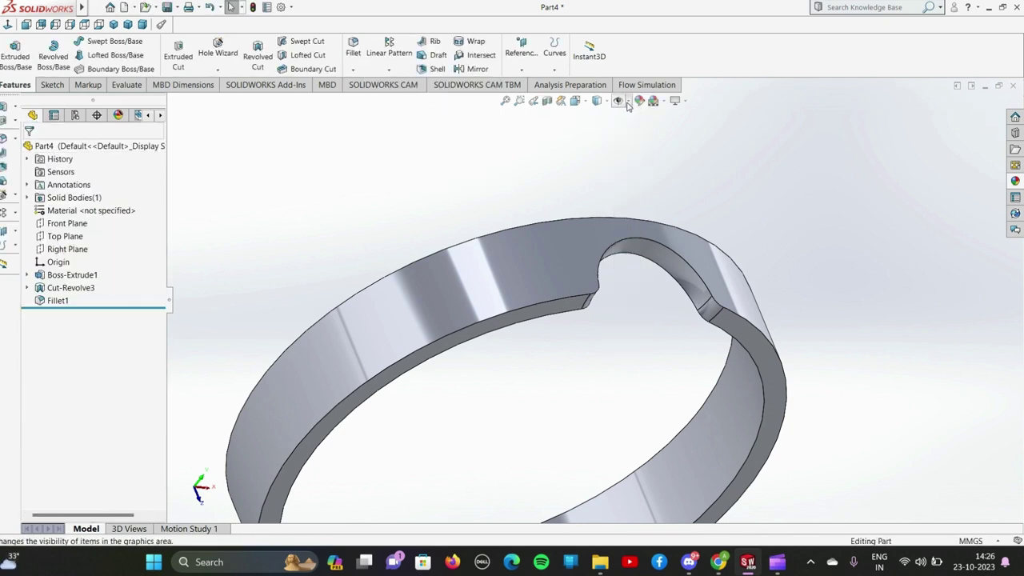
click(631, 103)
click(634, 138)
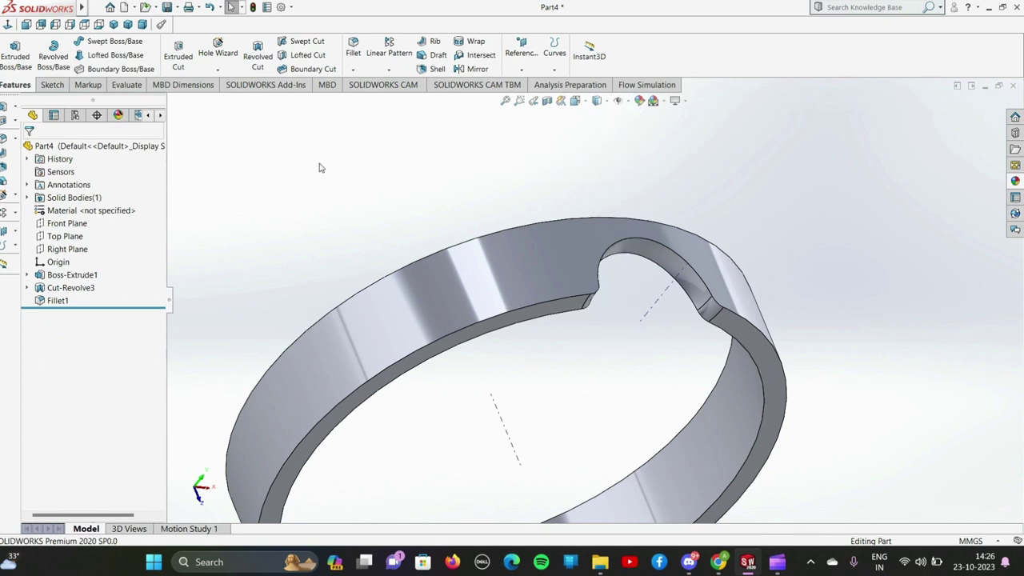
Start a circular pattern about the ring's central axis with 8 instances
click(389, 71)
click(404, 96)
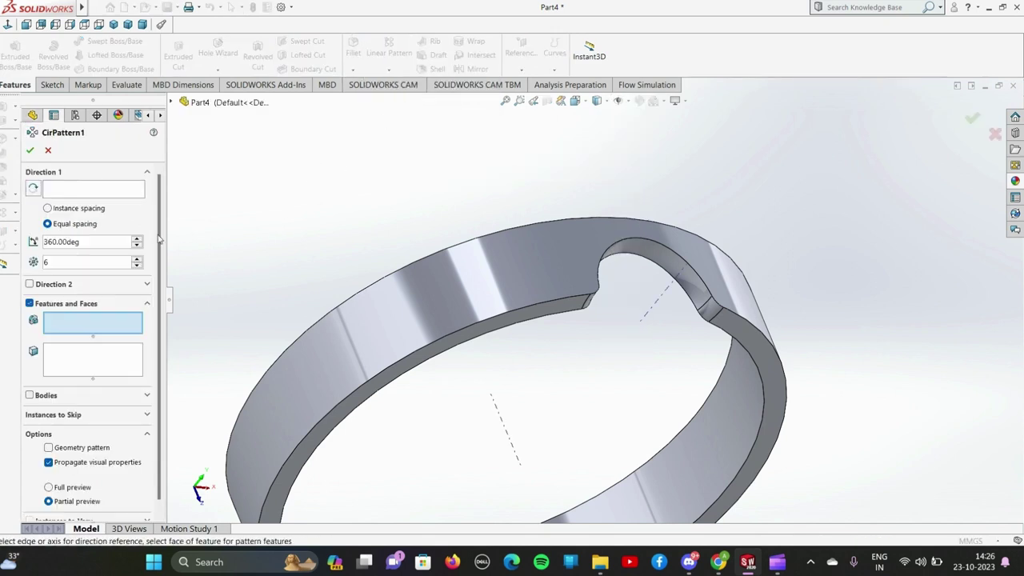
click(96, 192)
click(518, 456)
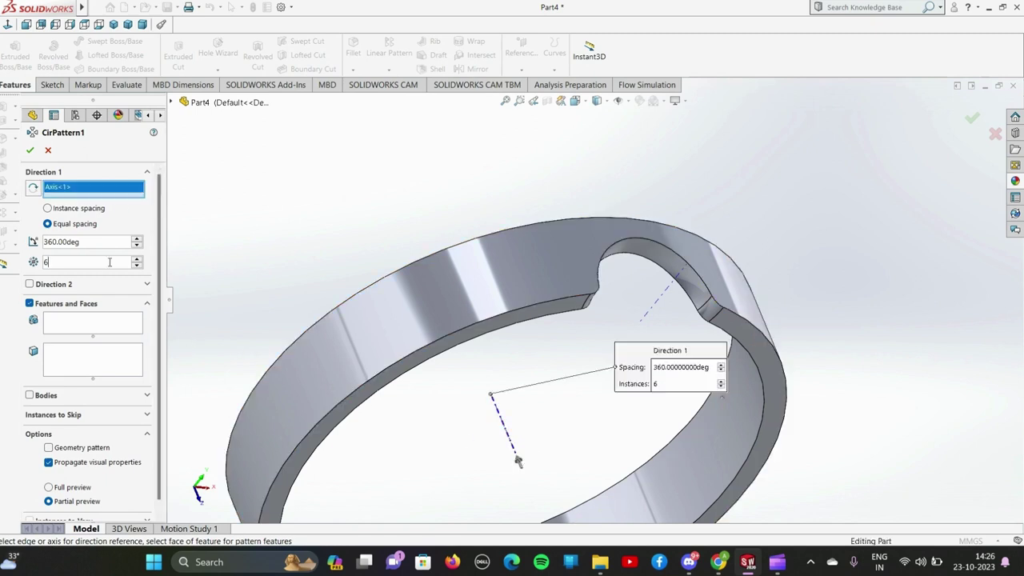
double_click(110, 262)
text(8)
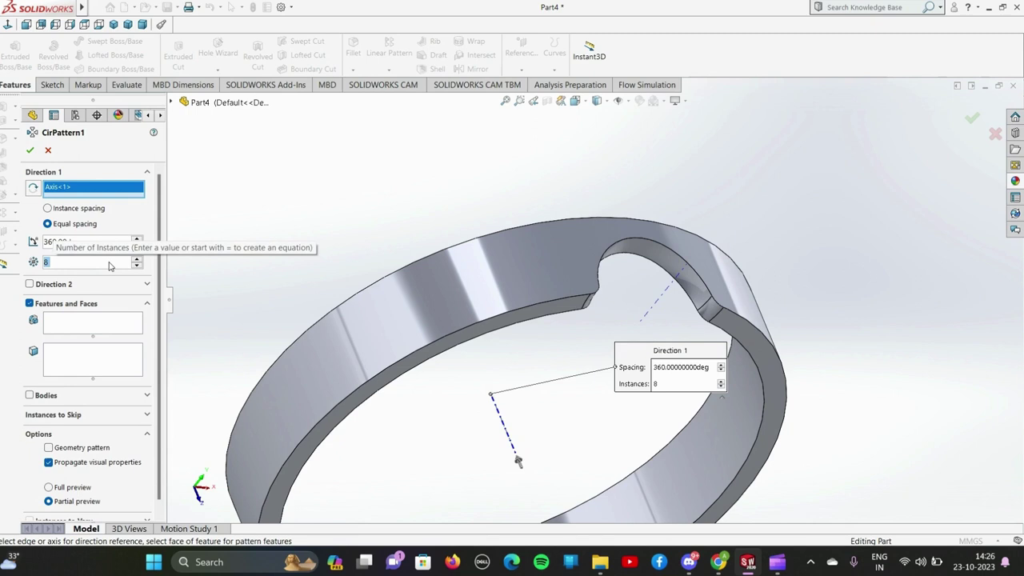
Pattern the pocket cut and its fillet, then confirm the eight-pocket pattern
click(99, 328)
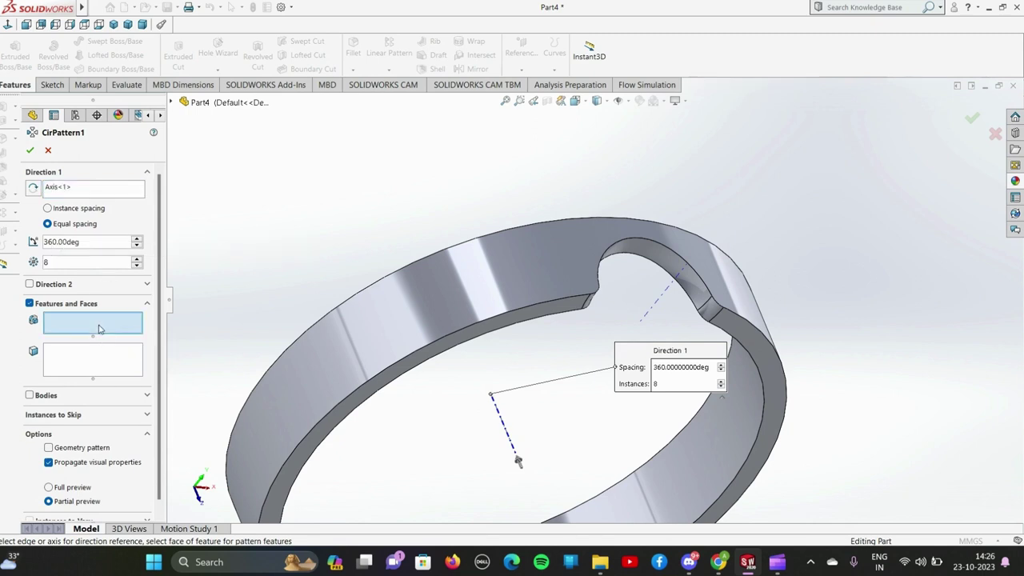
click(644, 251)
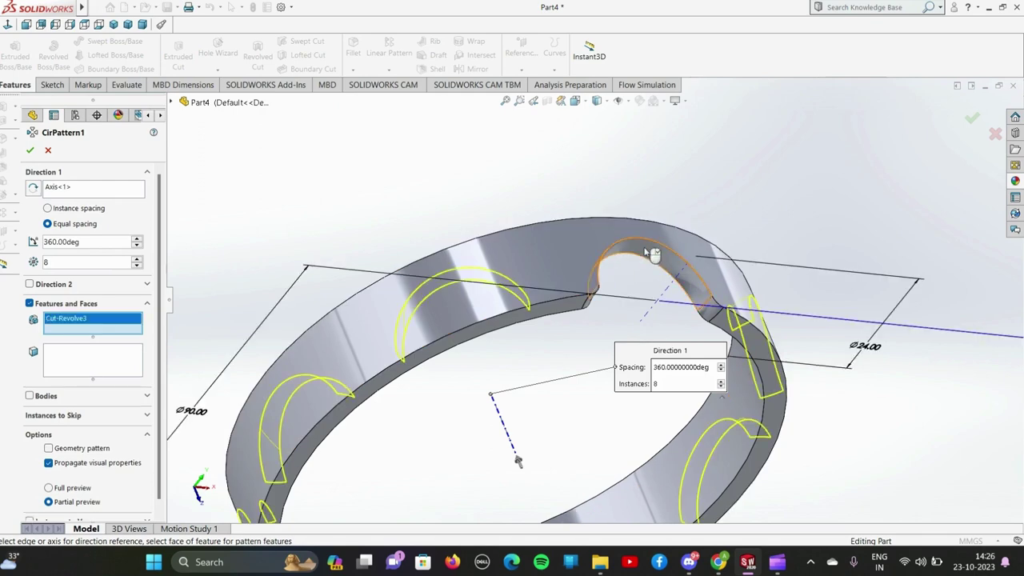
click(704, 306)
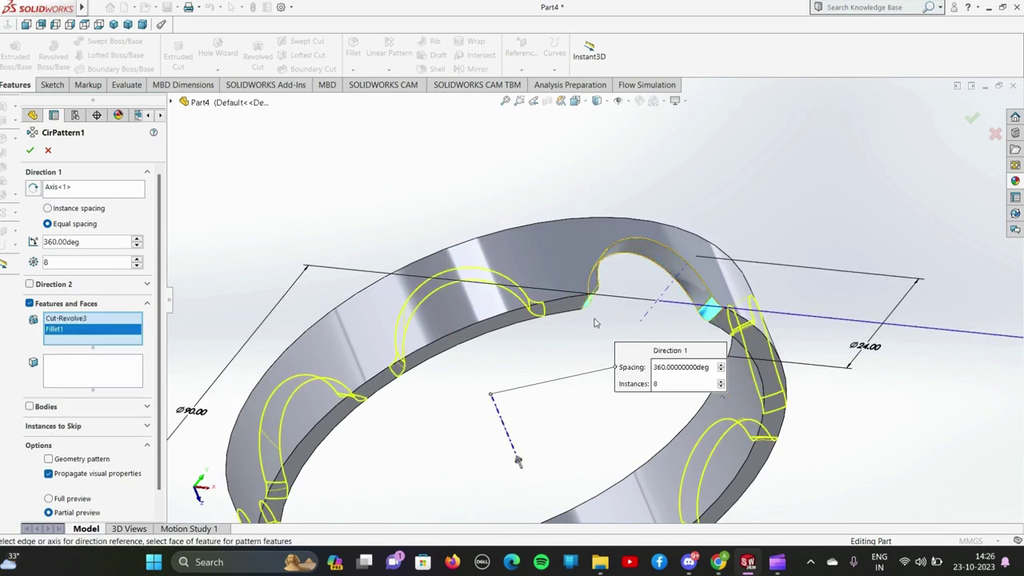
middle_drag(614, 334, 579, 335)
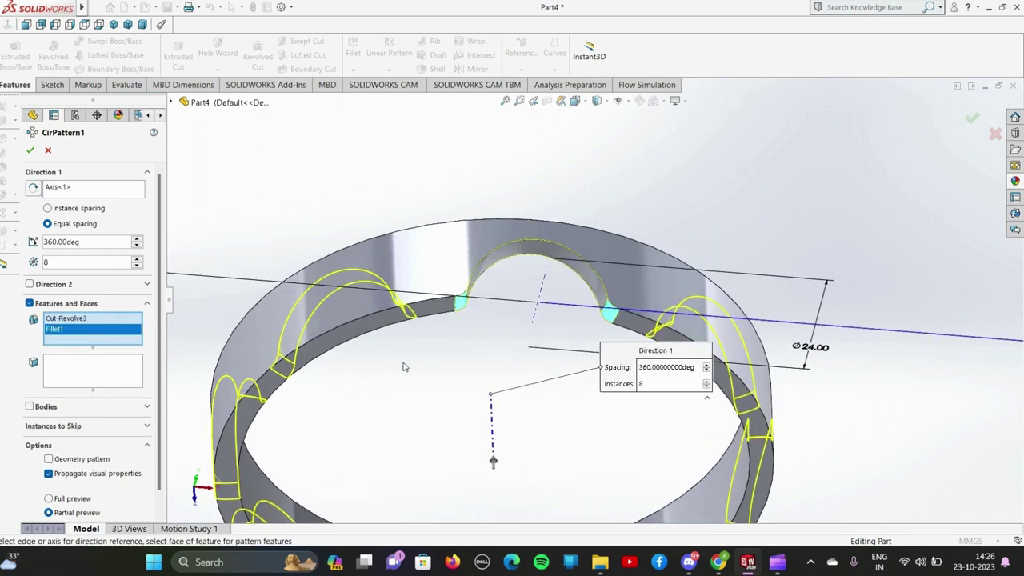
click(466, 308)
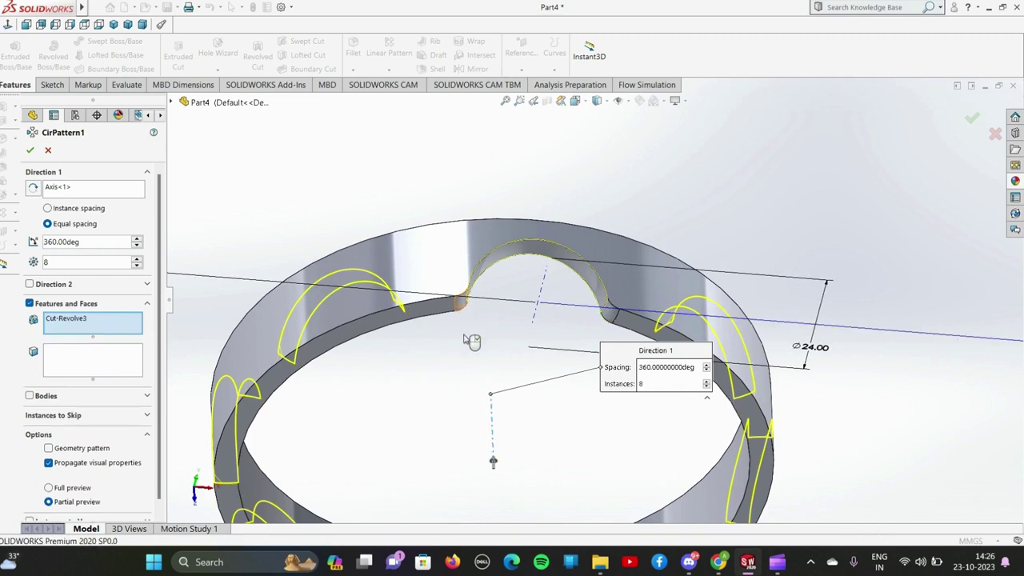
click(465, 308)
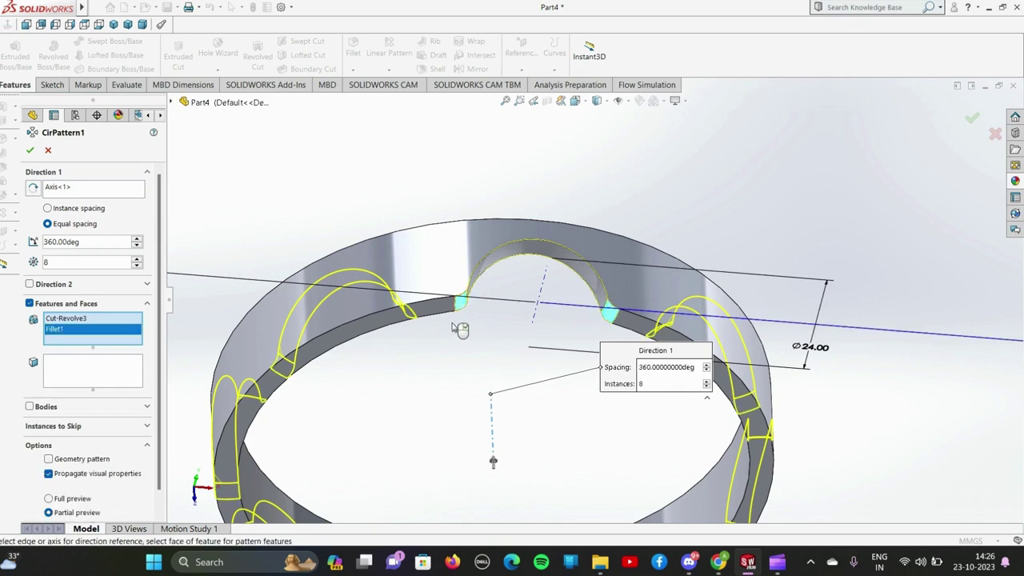
click(537, 252)
click(532, 253)
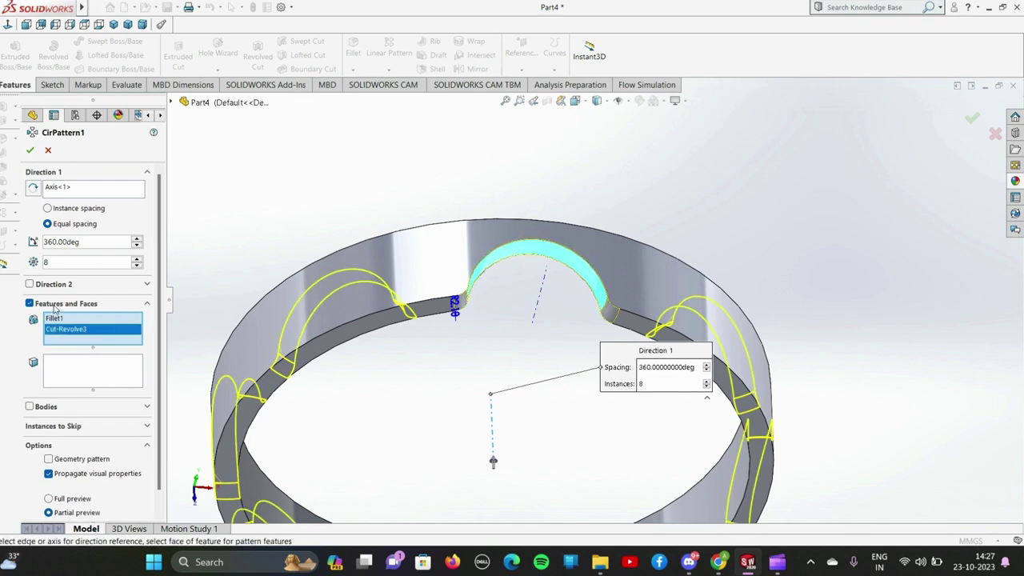
click(609, 316)
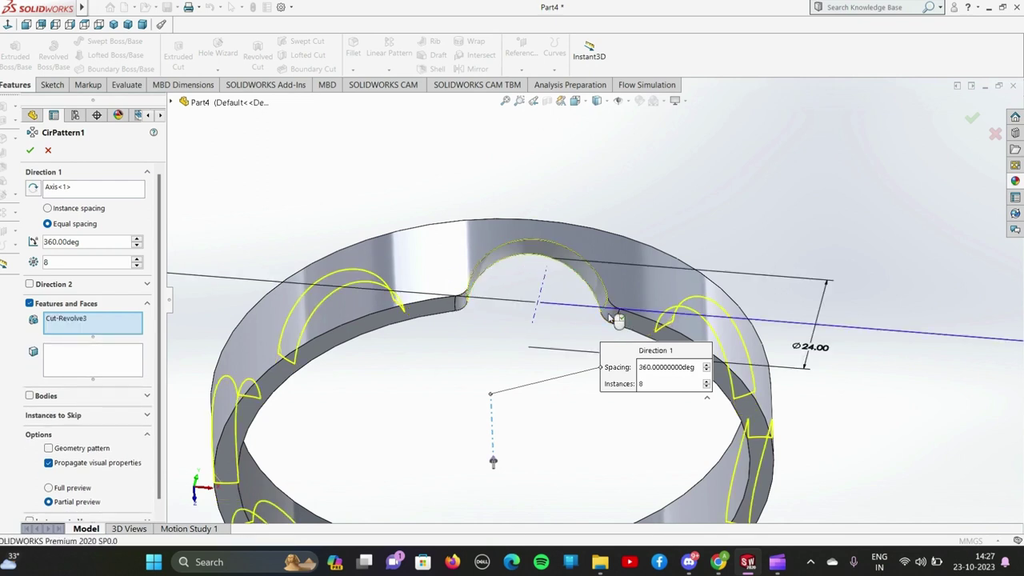
click(613, 316)
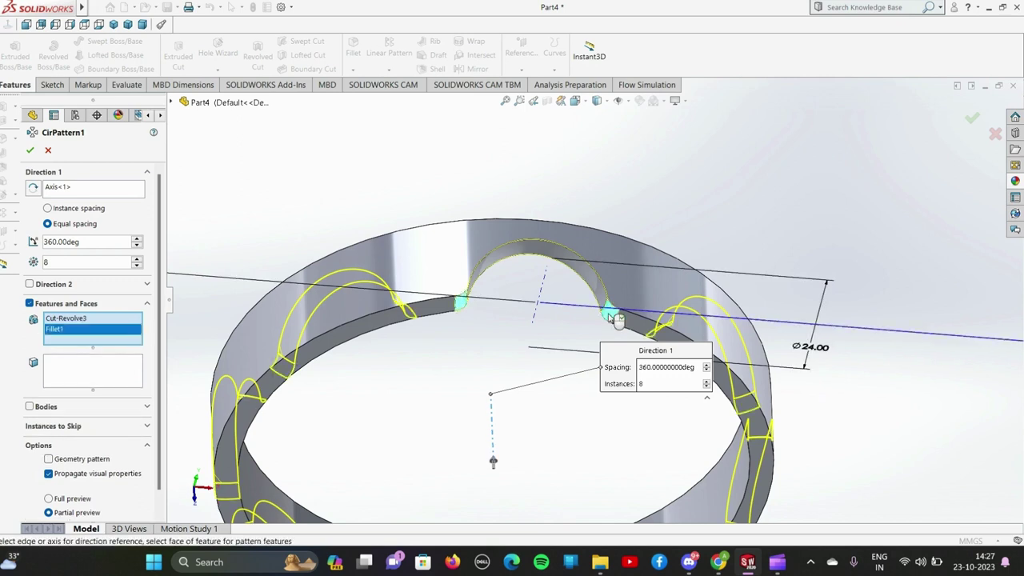
click(30, 151)
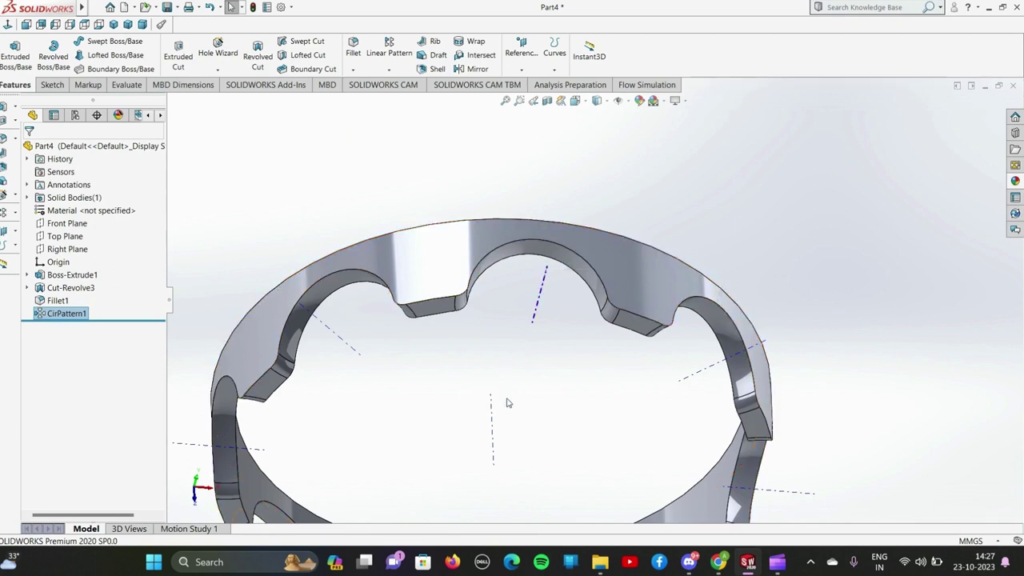
Shell the ring to a 1.5 mm wall, removing its top face, inner face and one further face
middle_drag(503, 401, 508, 316)
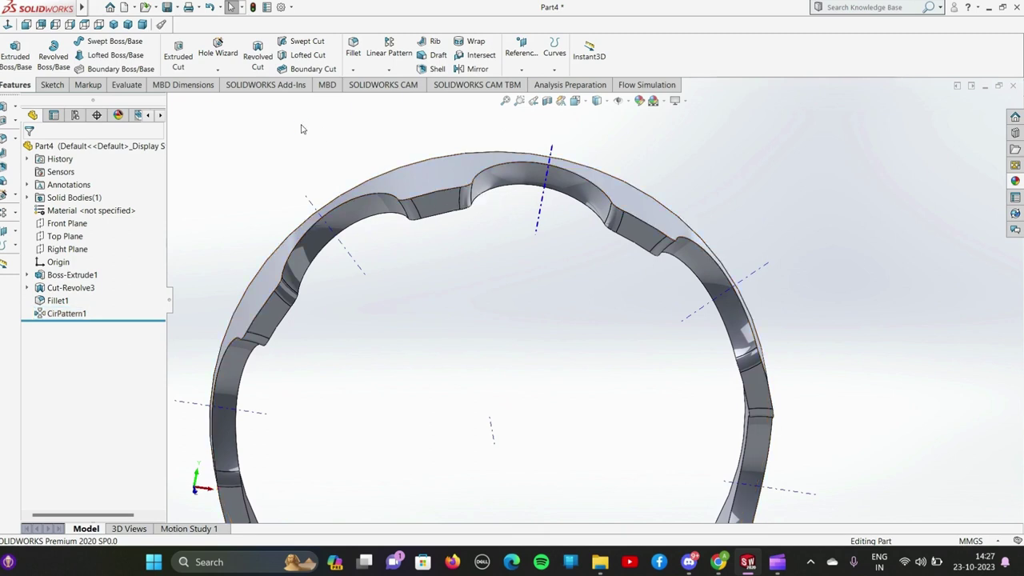
click(429, 71)
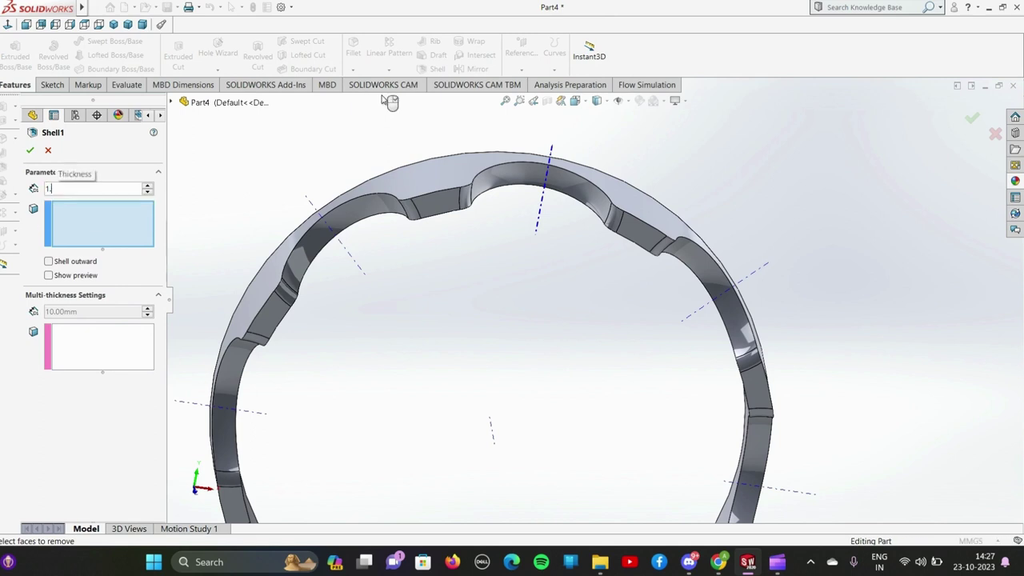
text(1.5)
key(Return)
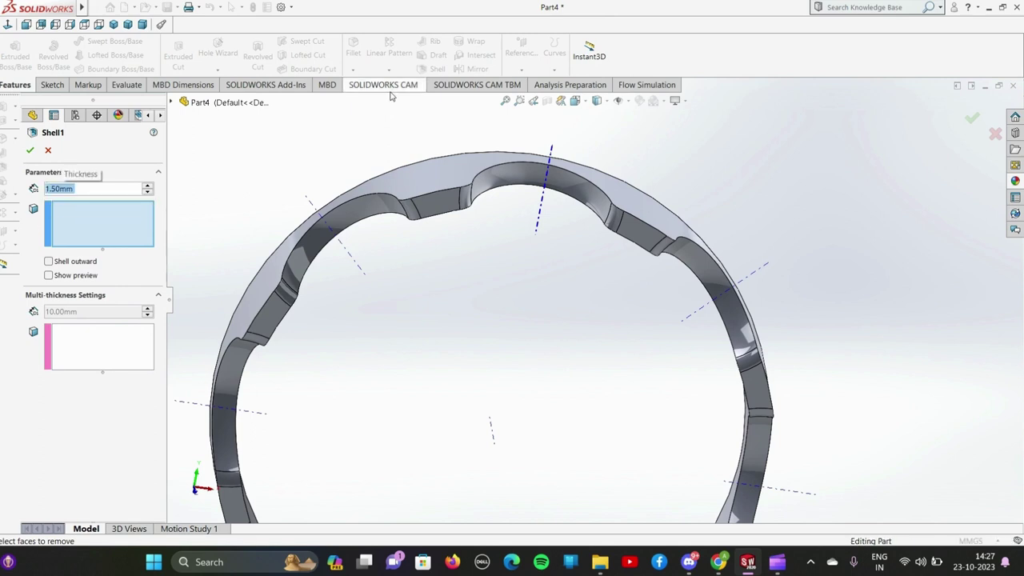
click(436, 174)
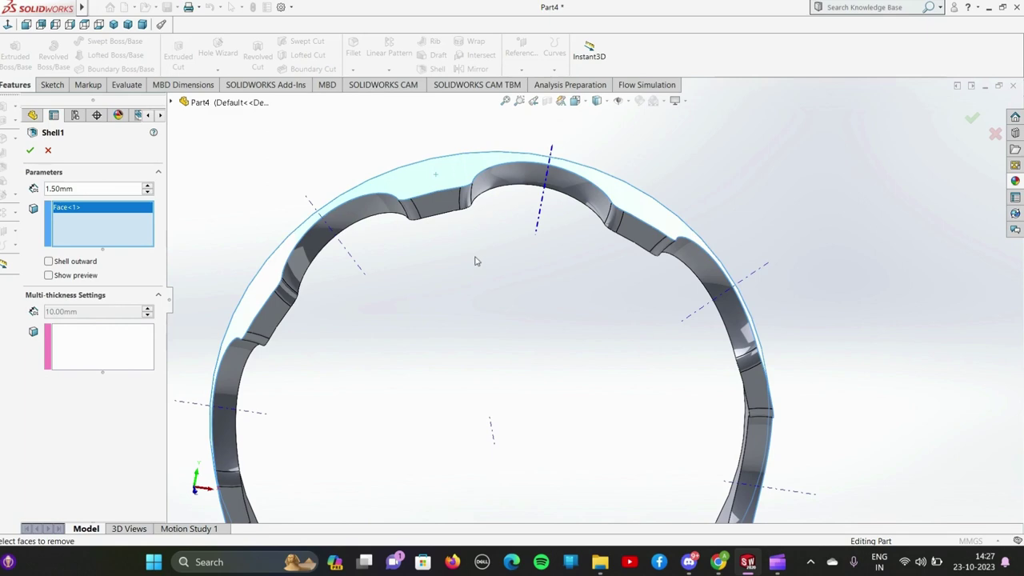
mouse_move(475, 262)
middle_down()
mouse_move(519, 301)
mouse_move(539, 357)
middle_up()
click(550, 192)
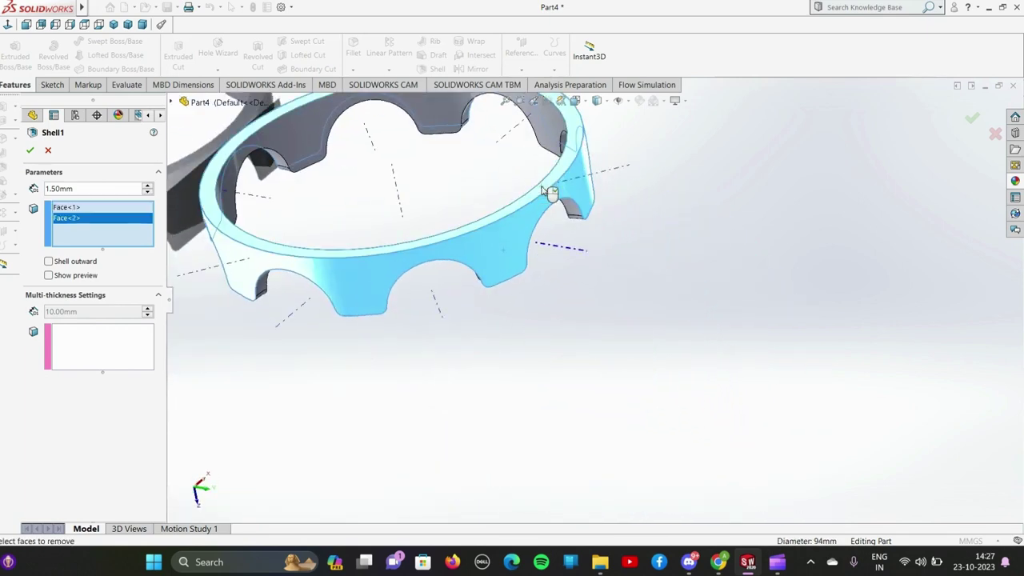
middle_drag(551, 192, 500, 120)
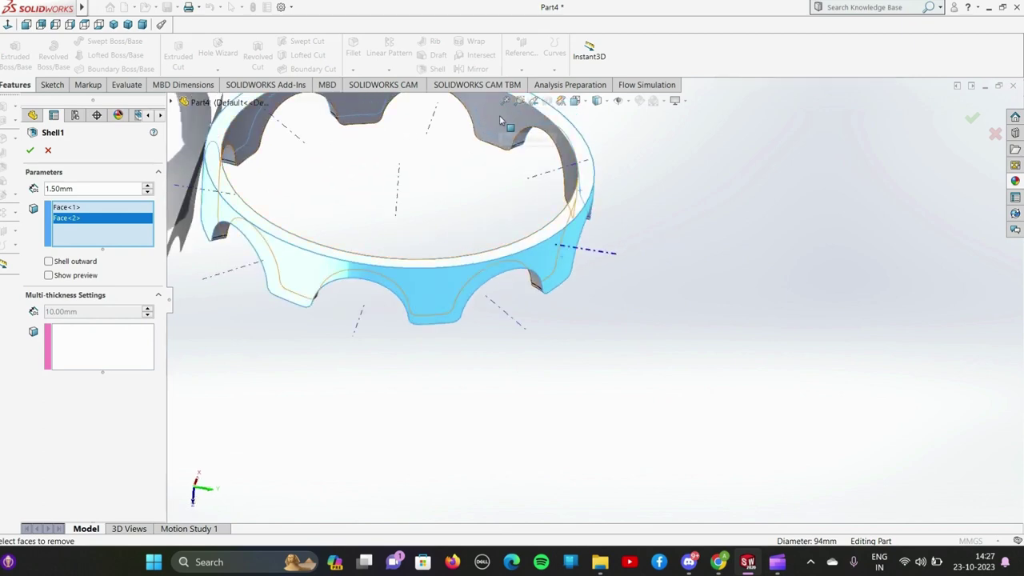
click(501, 120)
mouse_move(687, 259)
middle_down()
mouse_move(672, 275)
mouse_move(594, 160)
mouse_move(643, 290)
mouse_move(636, 199)
mouse_move(646, 205)
middle_up()
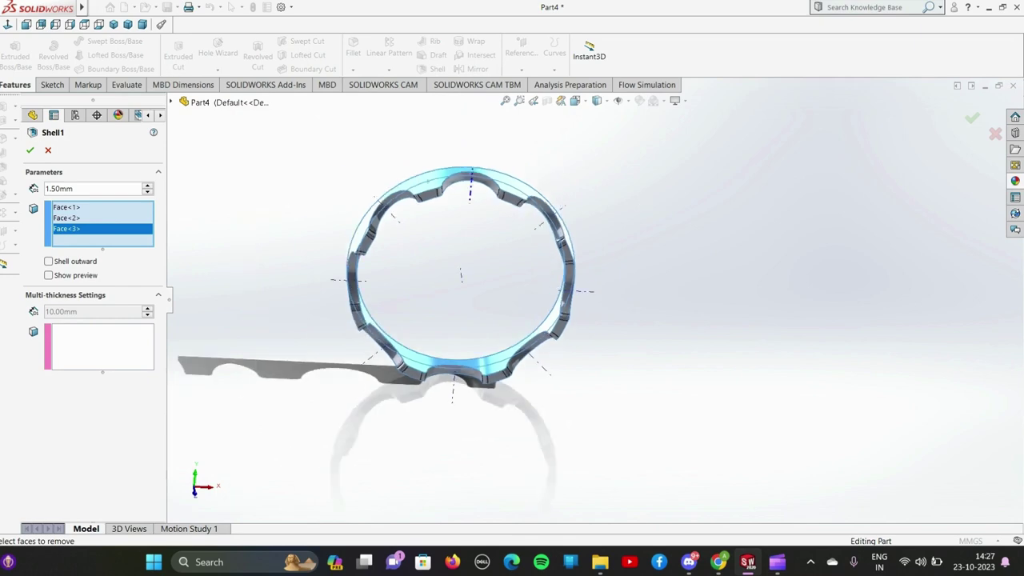
click(30, 151)
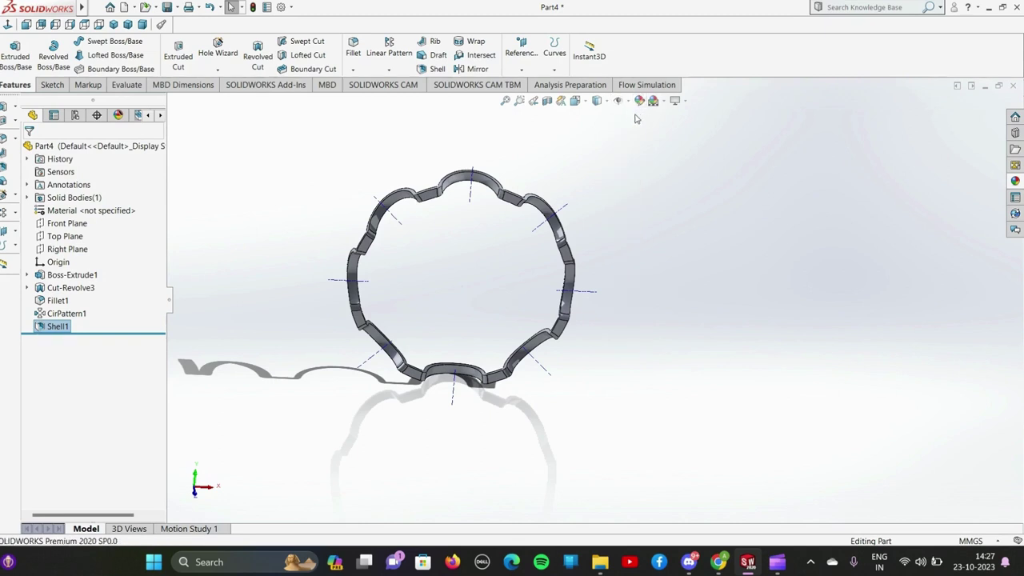
mouse_move(618, 101)
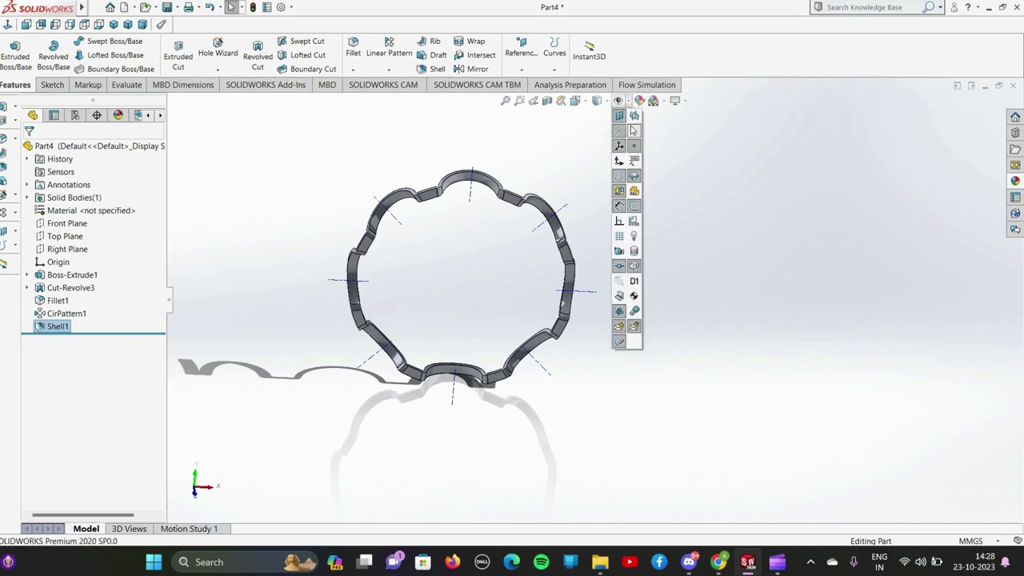
Hide the temporary axes and view the shelled ring normal to one of its faces
click(632, 133)
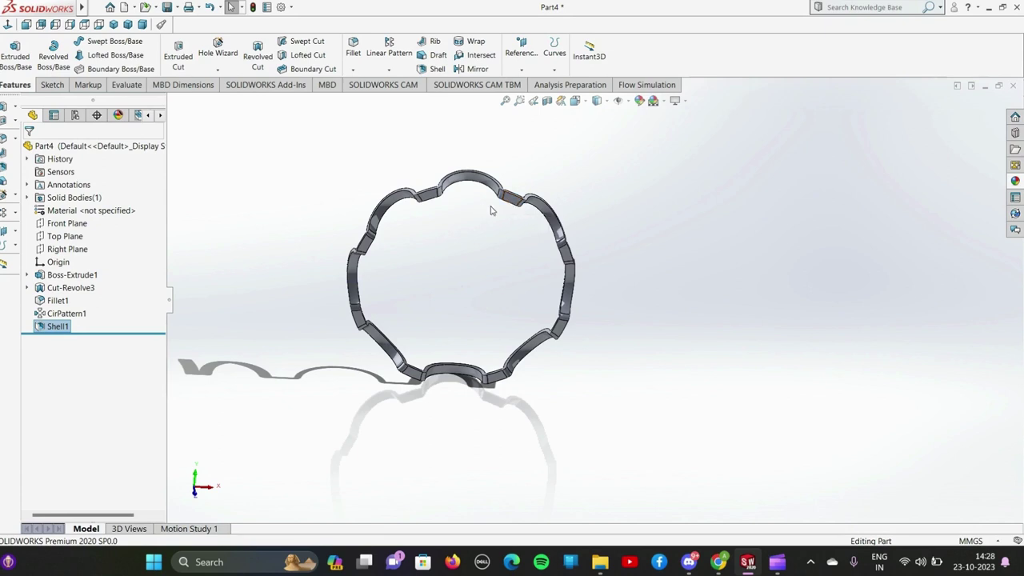
click(513, 200)
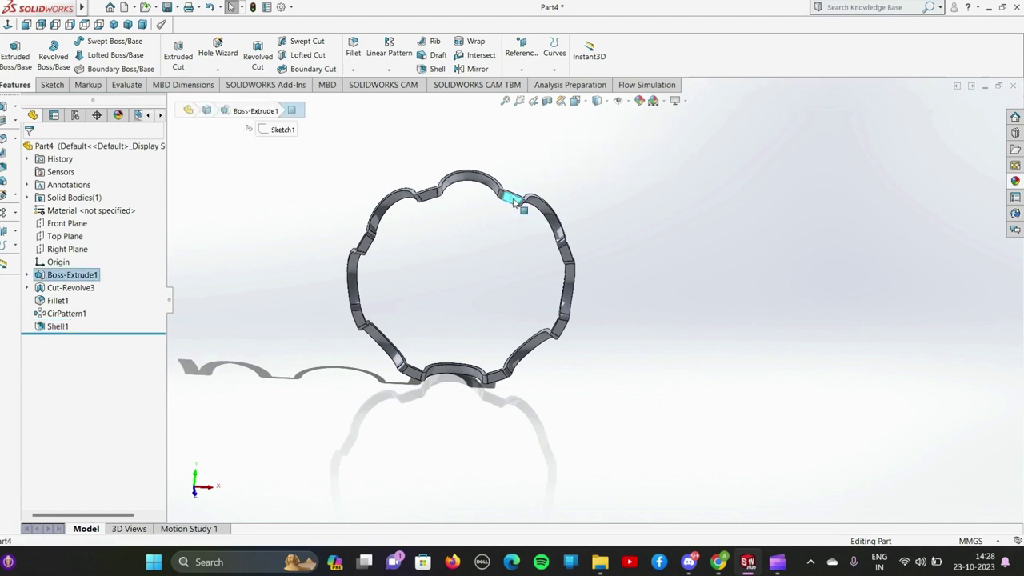
key(ctrl+8)
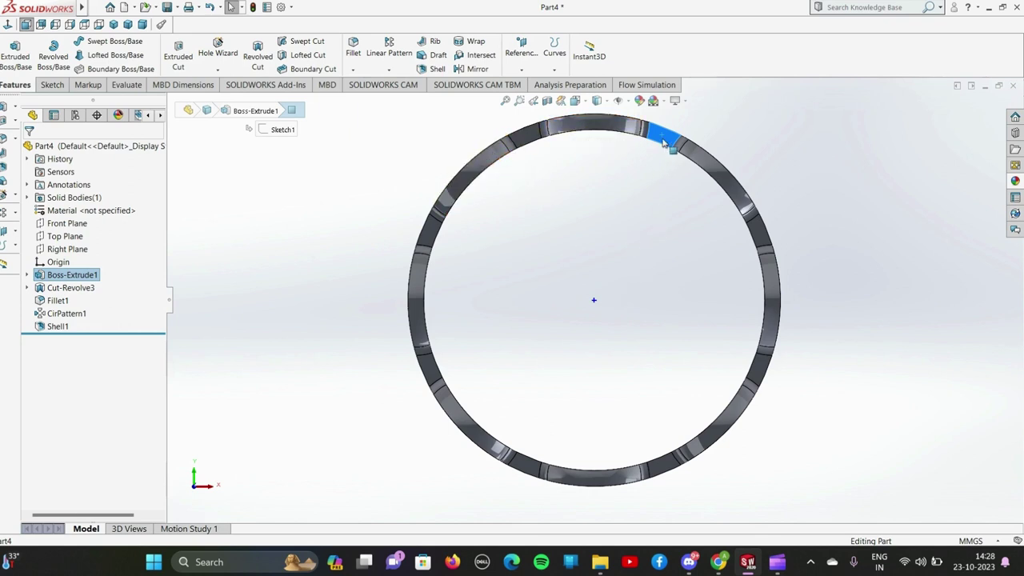
Turn on View Axes, select Sketch2 under Cut-Revolve3, and bring up the ring face's sketch menu
click(631, 102)
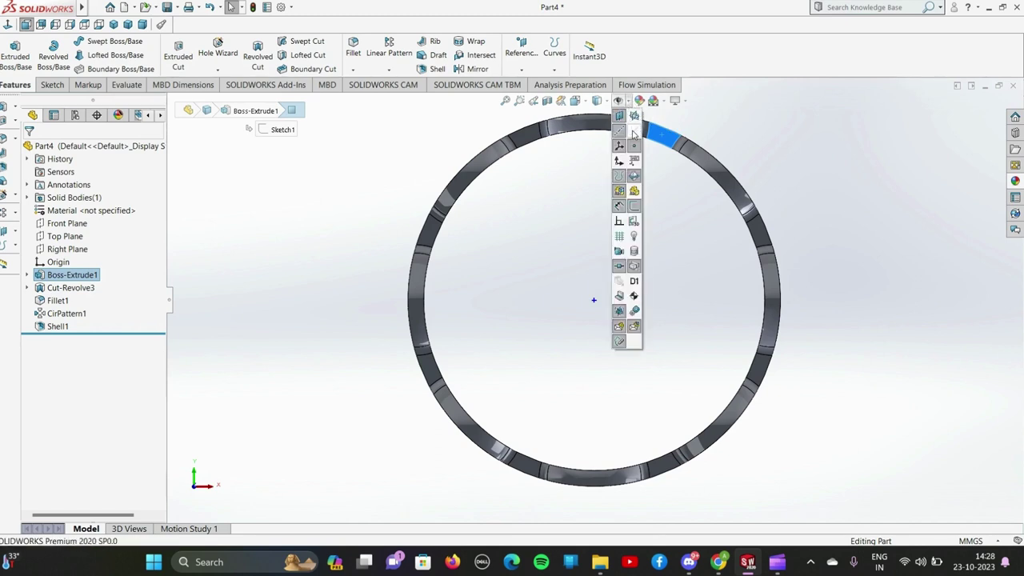
click(634, 133)
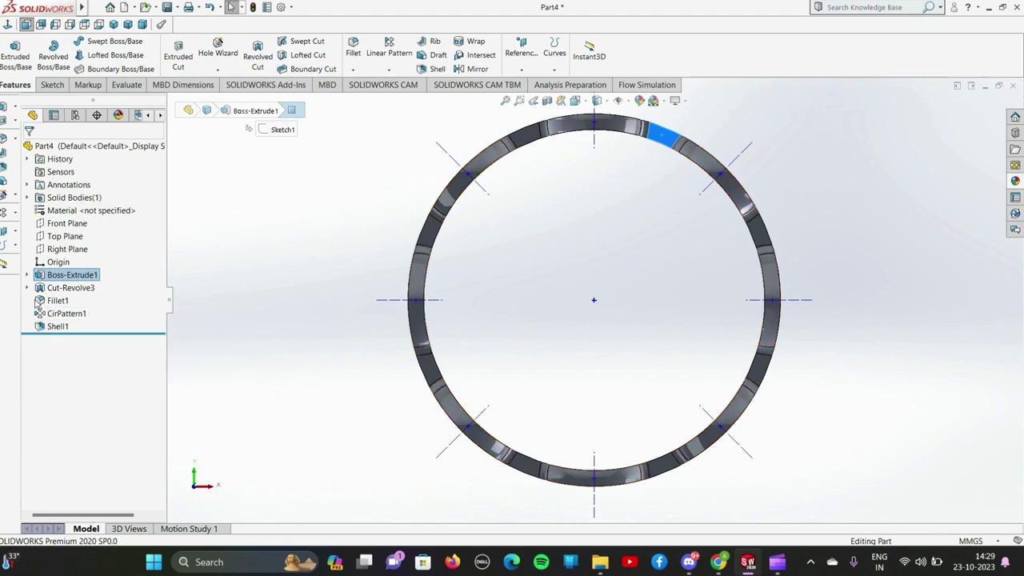
click(26, 288)
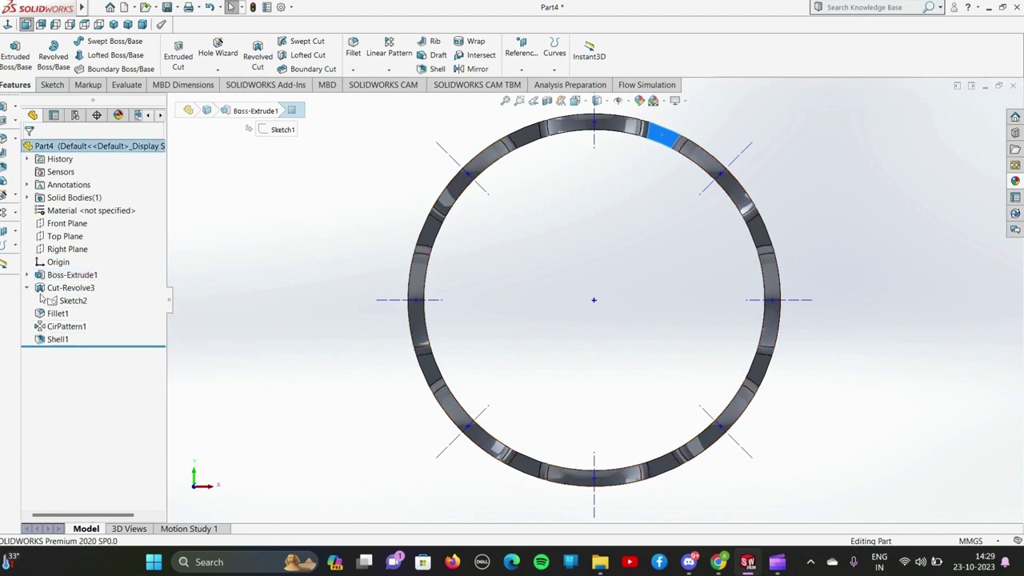
click(61, 302)
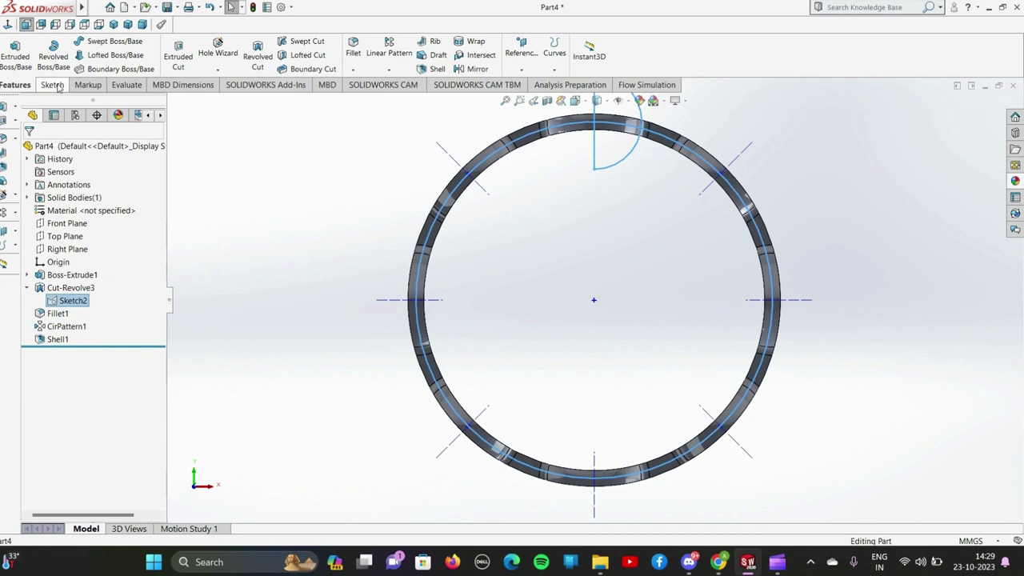
click(52, 85)
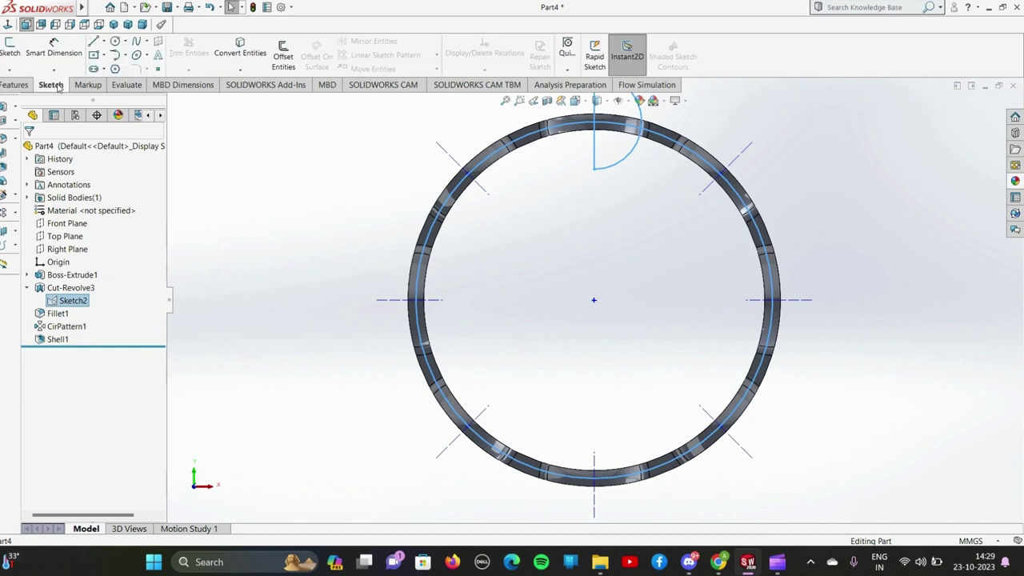
right_click(666, 139)
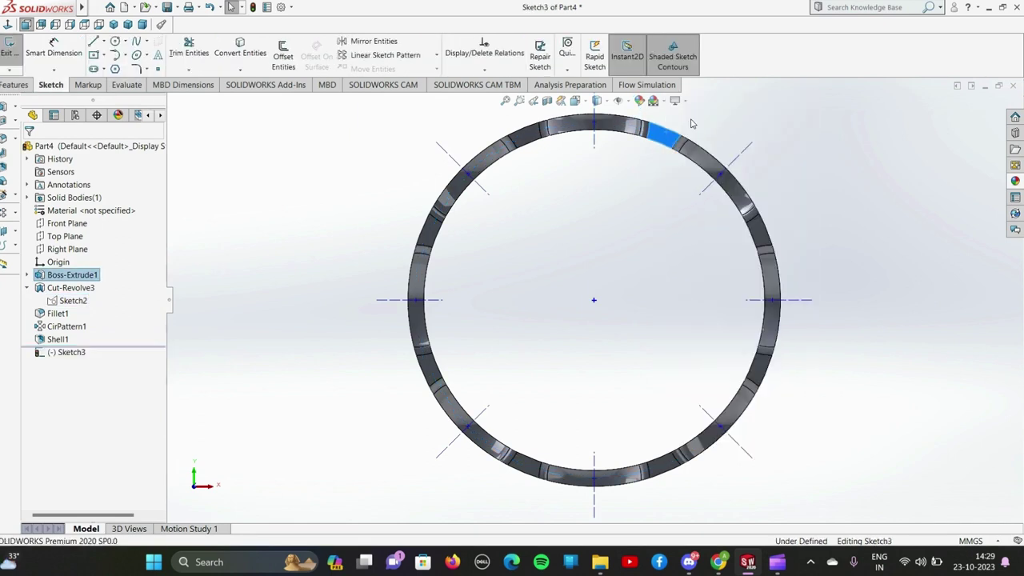
Start Sketch3 on the ring face and show Sketch2 for reference
click(691, 116)
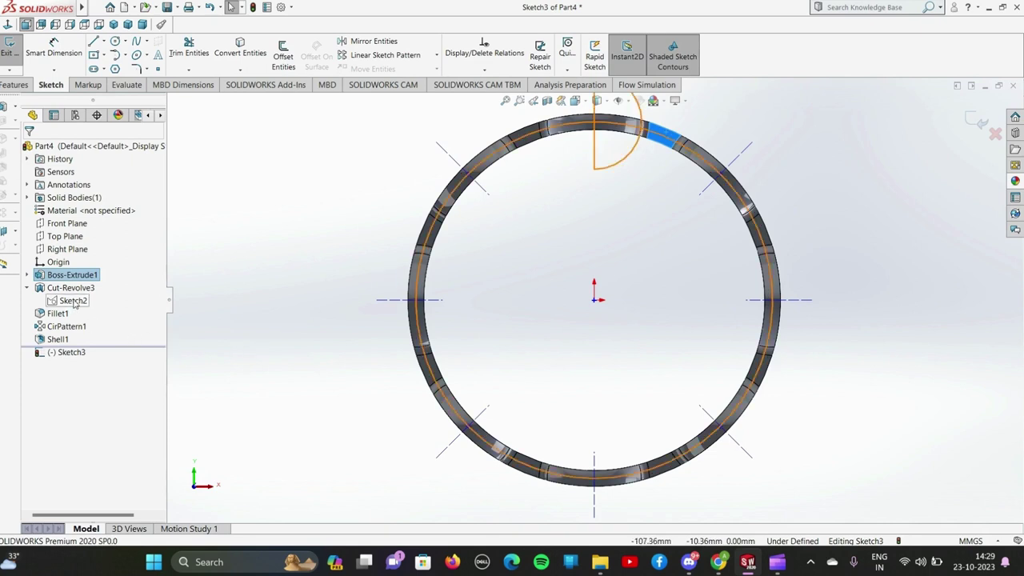
right_click(74, 302)
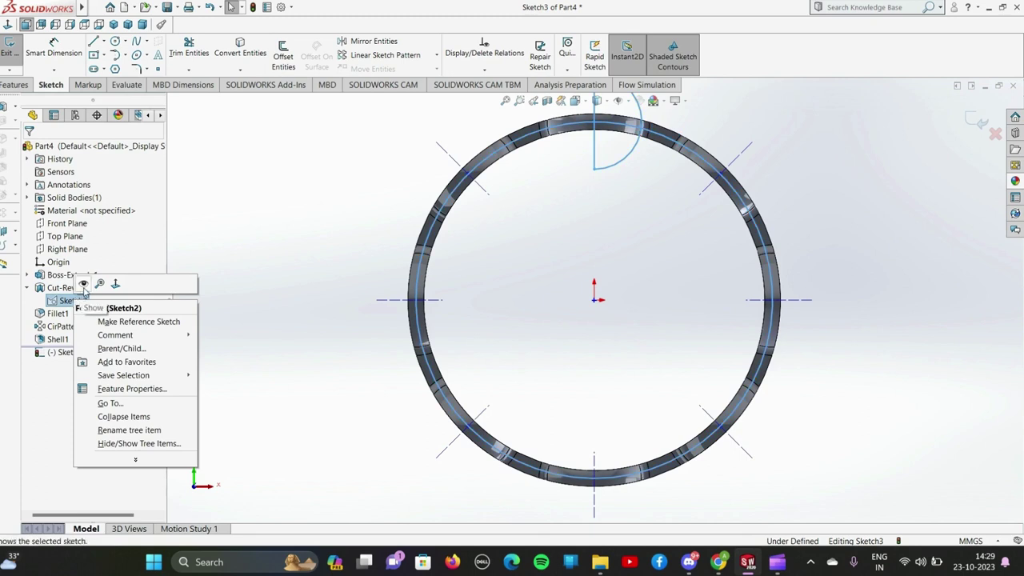
click(83, 285)
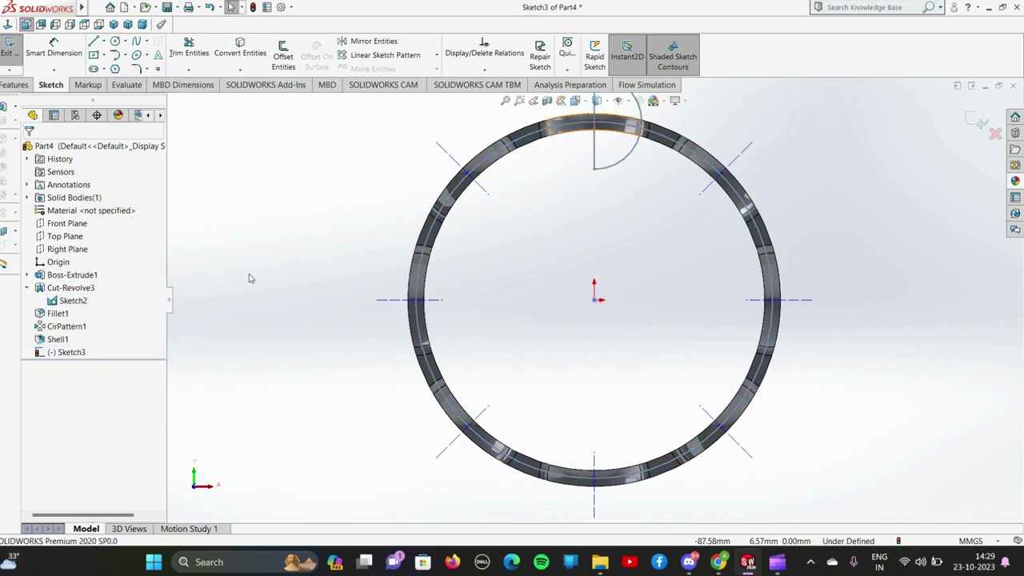
Draw a small circle, about 3.69 mm radius, on the ring's upper edge
right_click(670, 139)
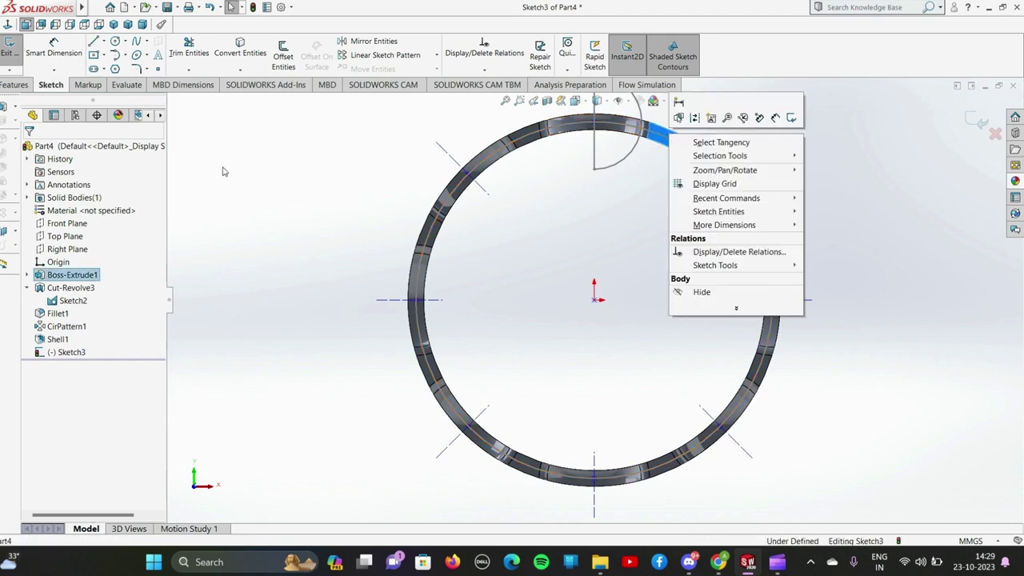
click(115, 40)
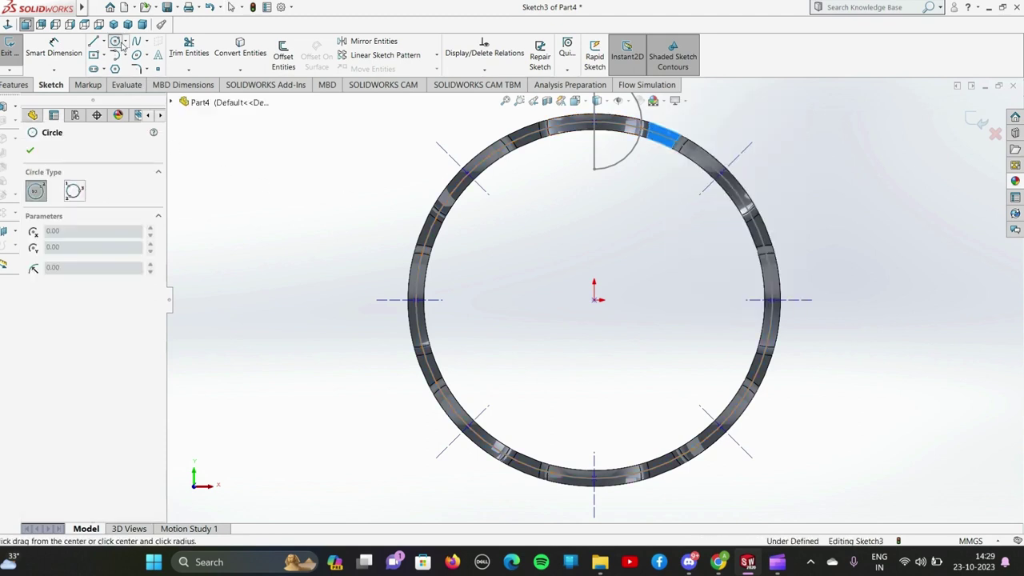
click(666, 147)
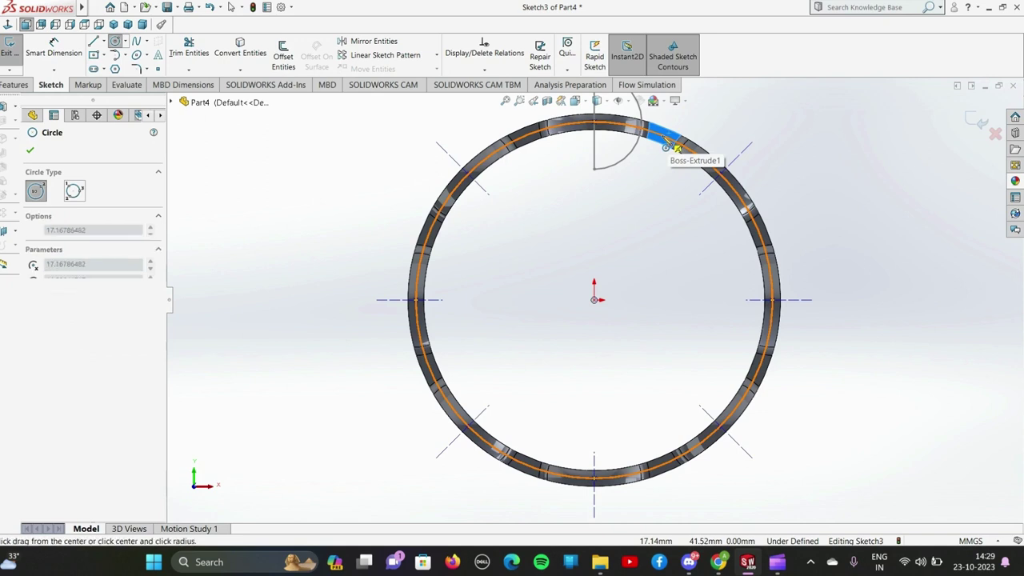
click(663, 159)
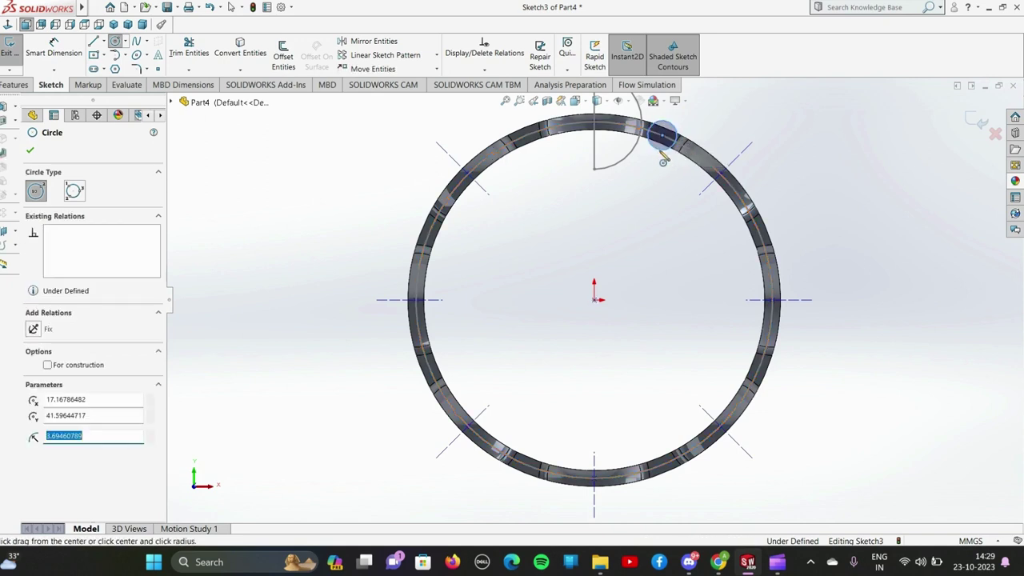
key(Escape)
Dimension the small circle to a 2 mm diameter
click(67, 57)
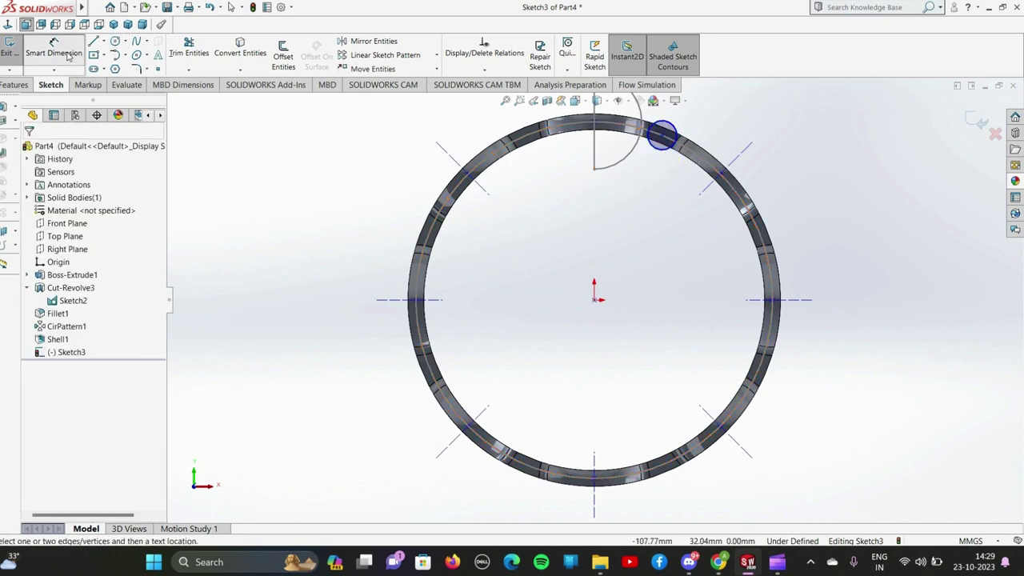
click(678, 132)
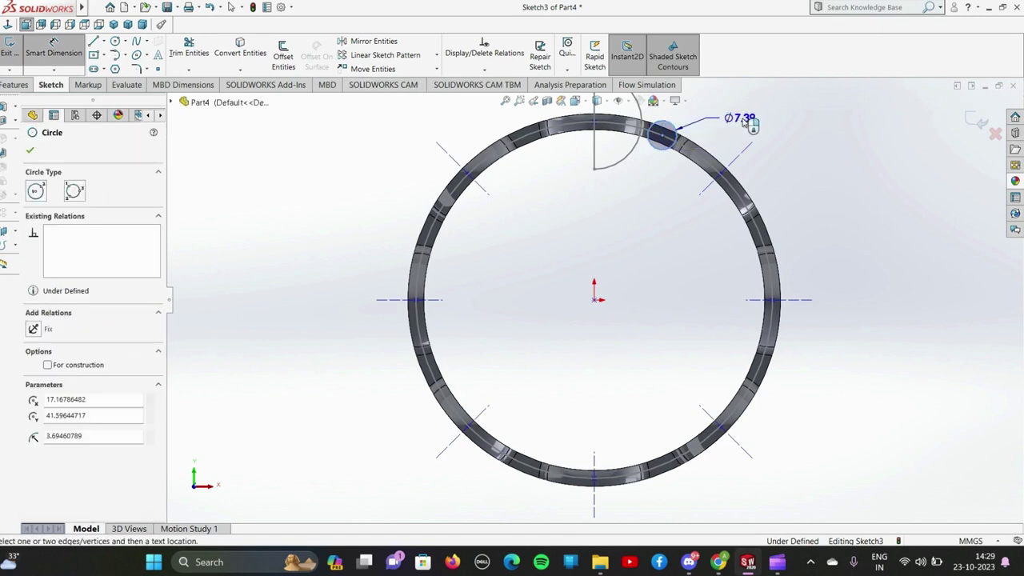
click(761, 127)
text(2)
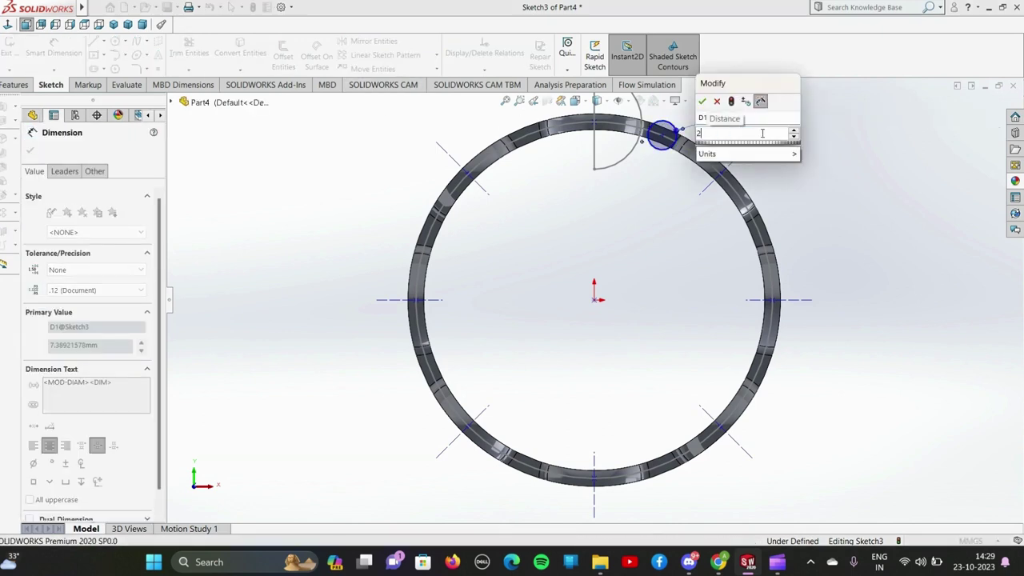
click(702, 101)
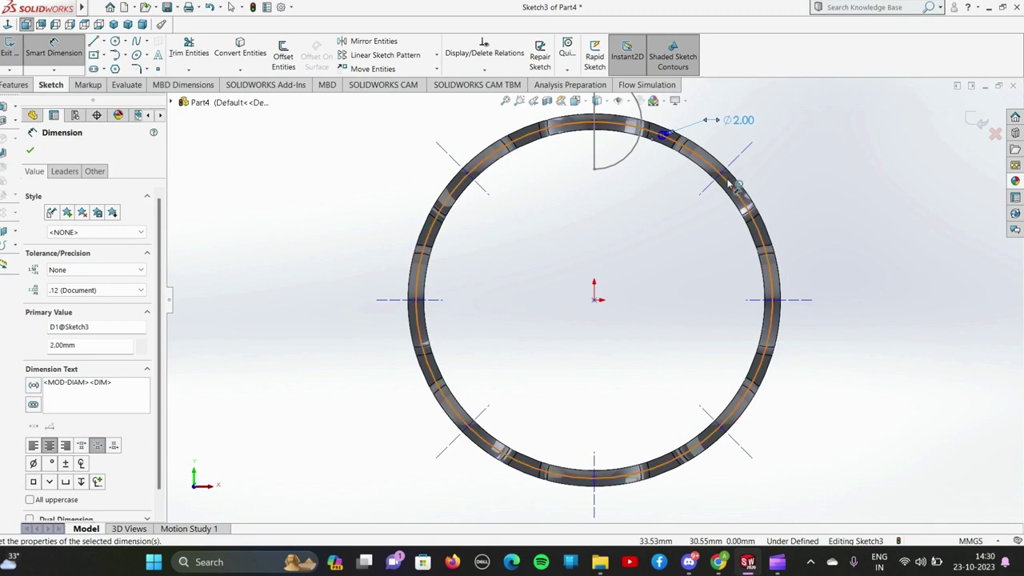
click(30, 152)
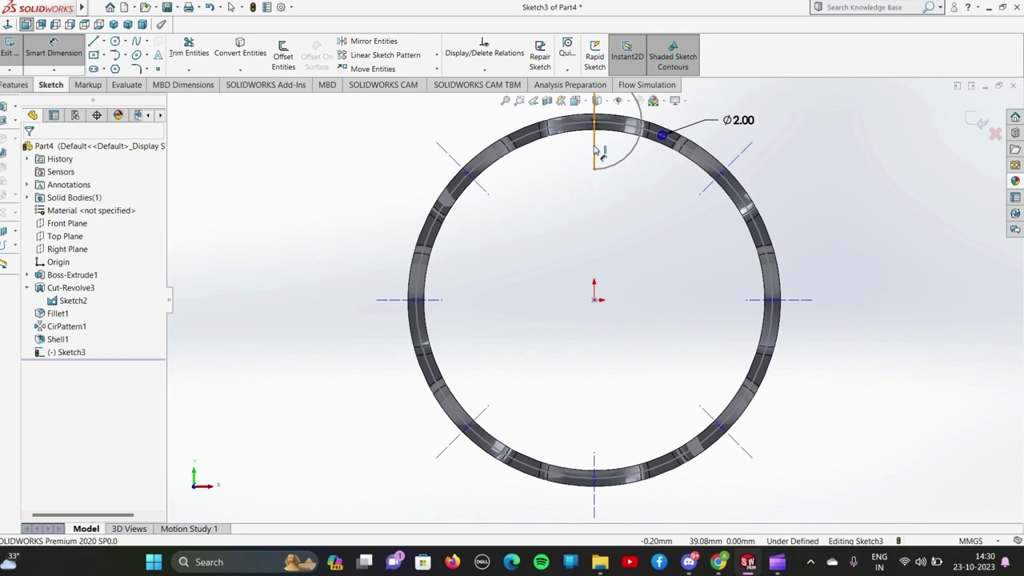
Begin a dimension from the vertical line to the circle's centre, then cancel it
click(596, 149)
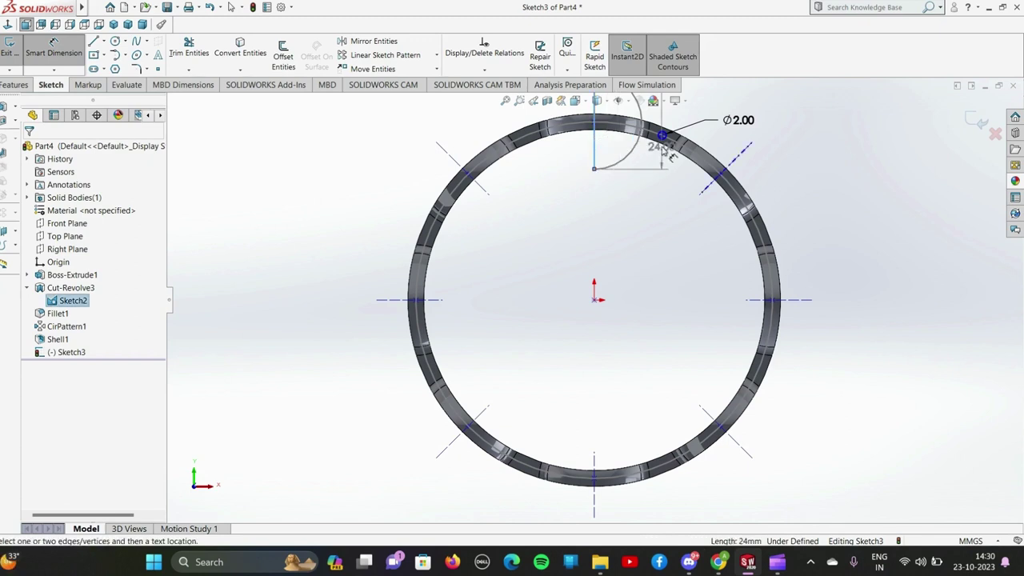
scroll(664, 154, down, 2)
scroll(654, 155, down, 2)
scroll(616, 187, down, 1)
scroll(622, 219, down, 2)
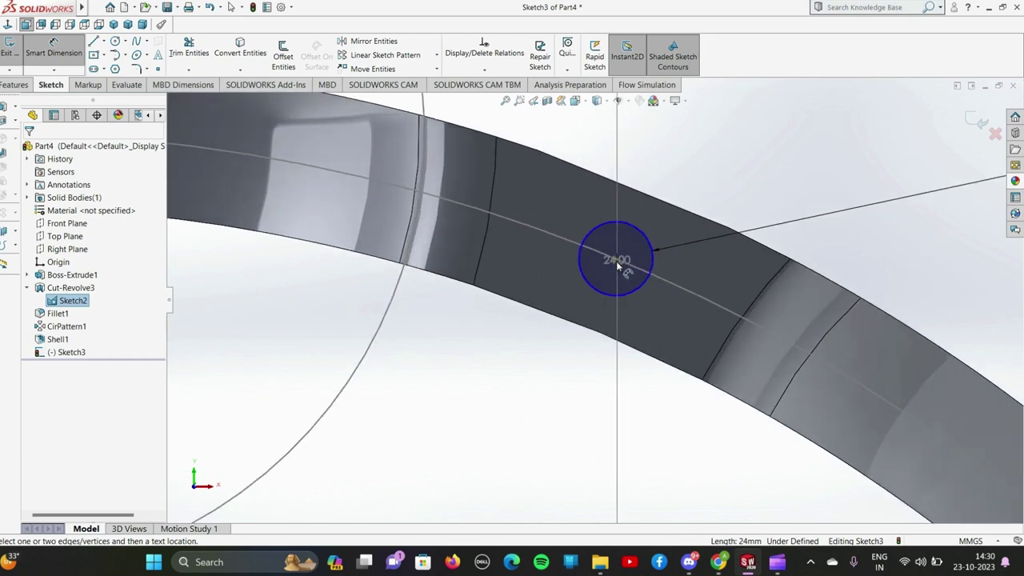
click(616, 264)
scroll(590, 270, up, 1)
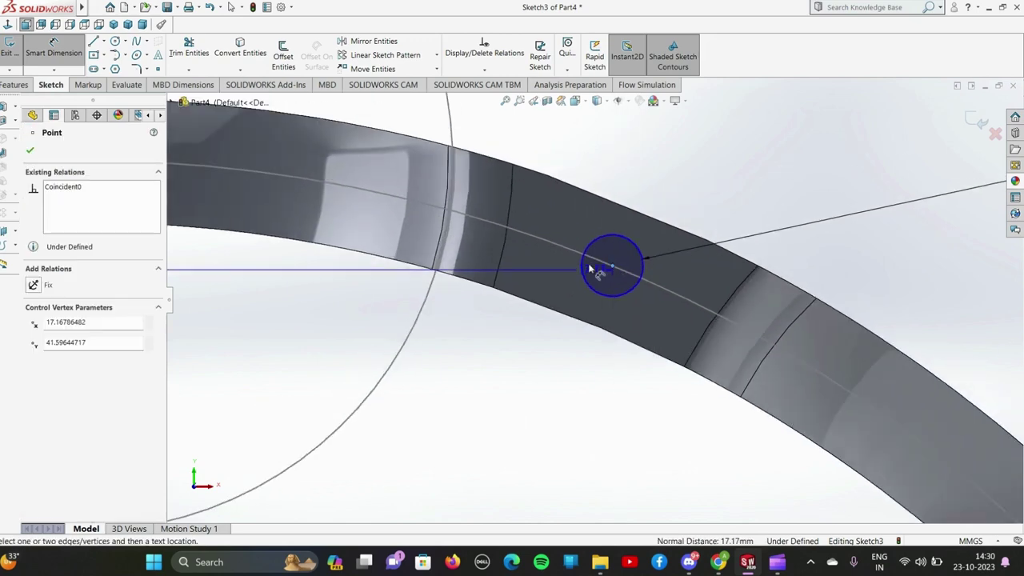
scroll(590, 270, up, 3)
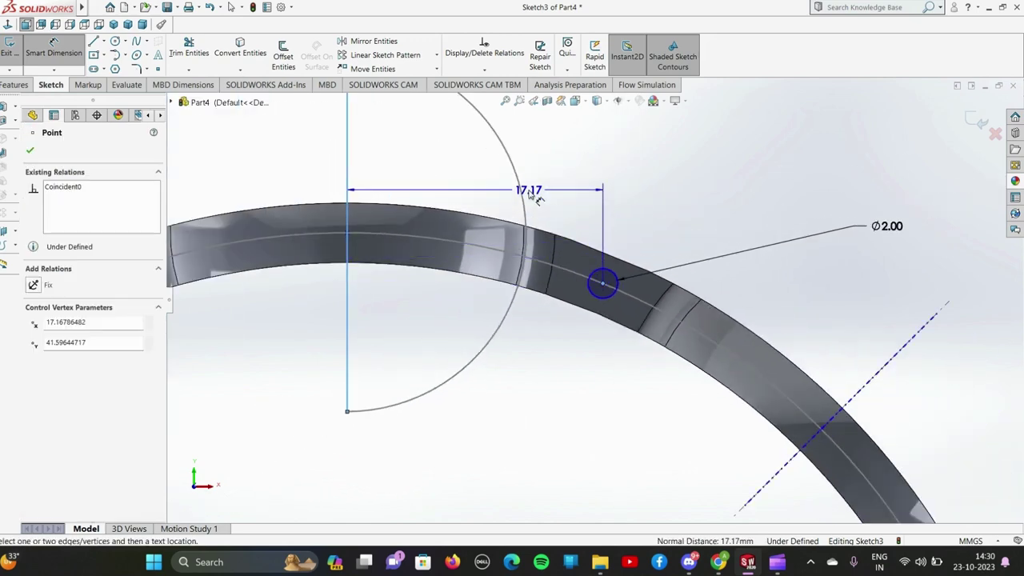
scroll(573, 183, up, 2)
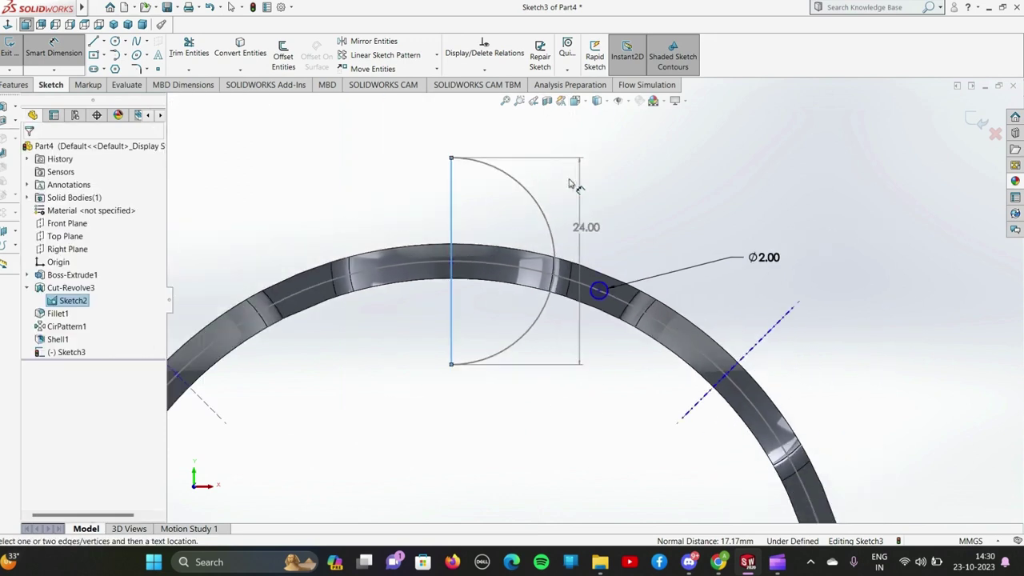
scroll(588, 183, up, 1)
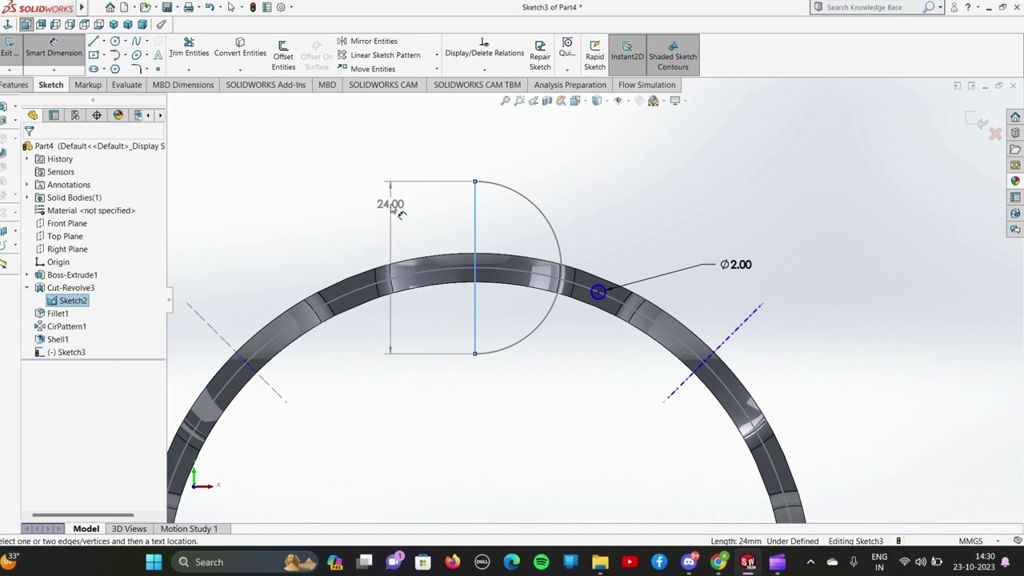
key(Escape)
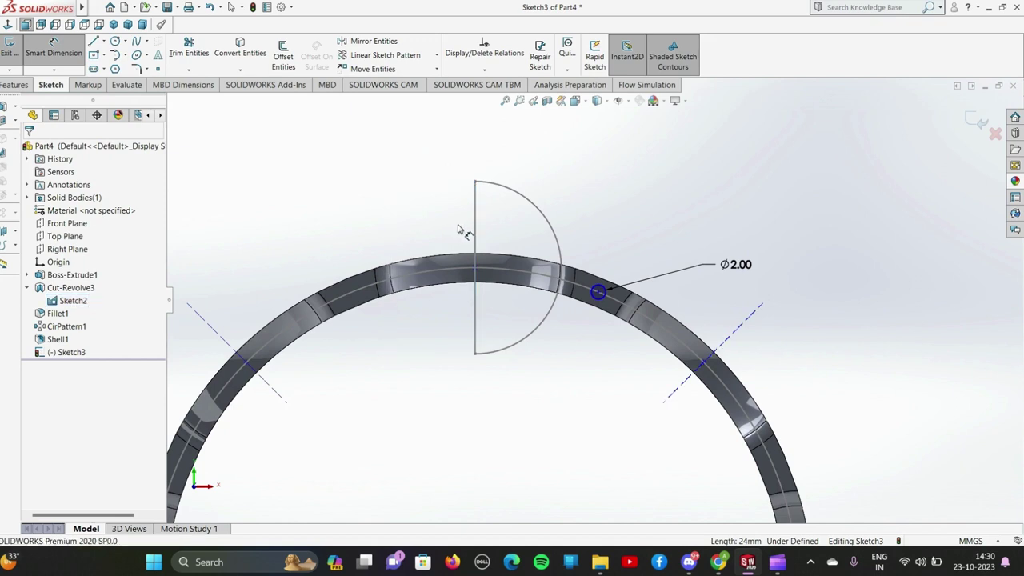
click(103, 41)
Draw a construction centreline from the small circle's centre to the part origin
click(118, 66)
scroll(518, 338, down, 2)
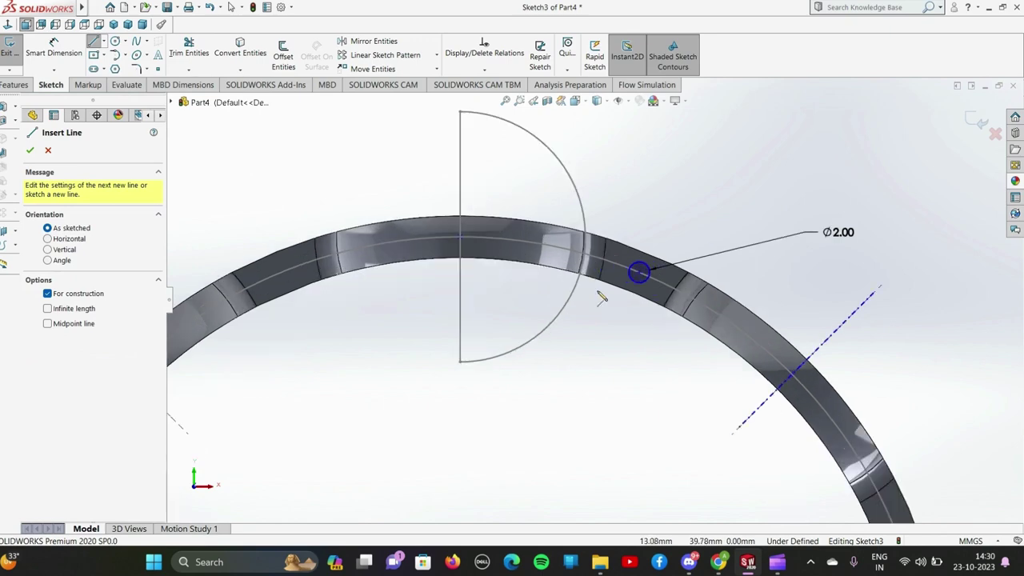
click(639, 272)
scroll(613, 328, up, 2)
scroll(610, 344, up, 2)
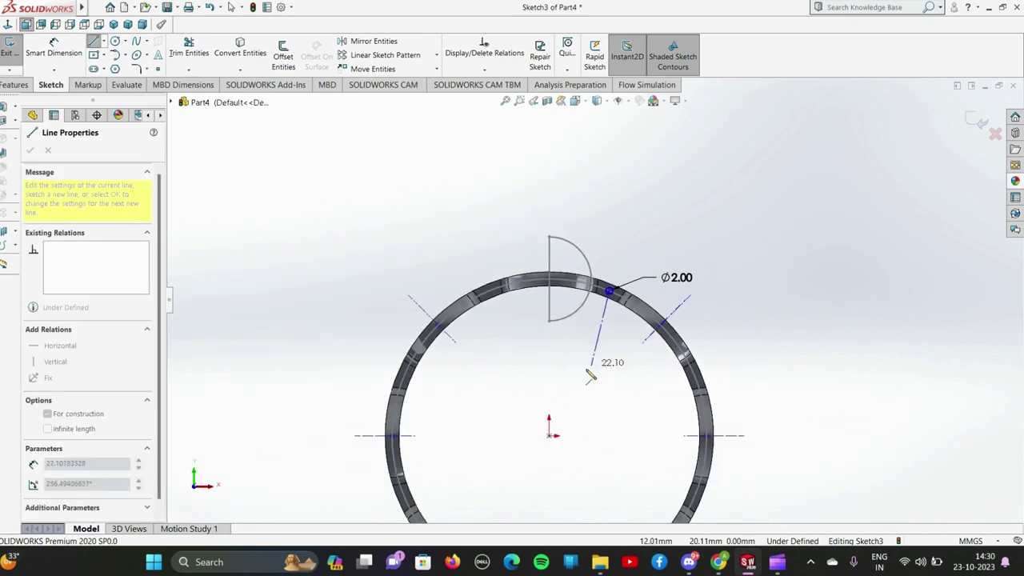
scroll(558, 428, down, 4)
scroll(556, 424, down, 2)
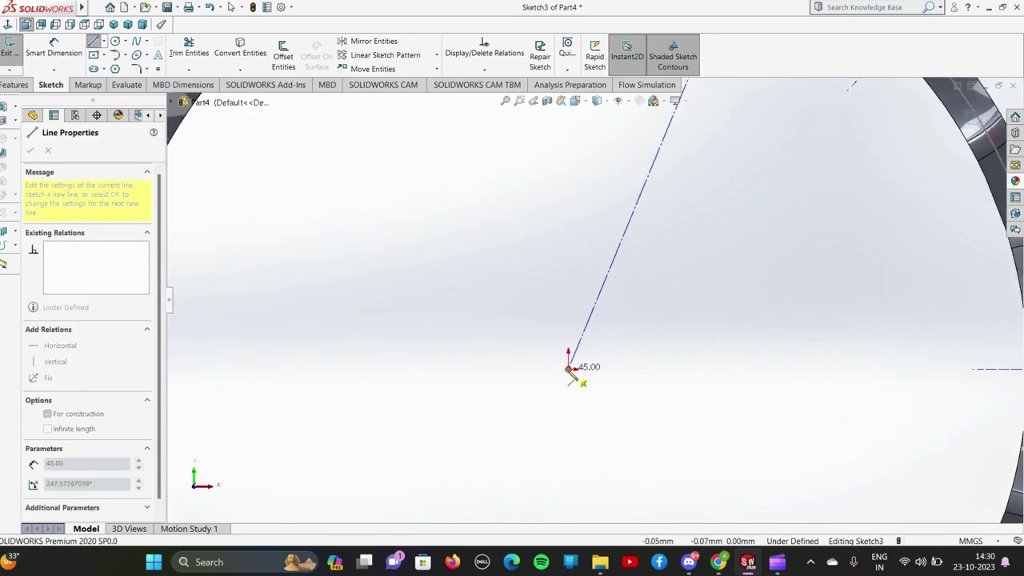
click(568, 369)
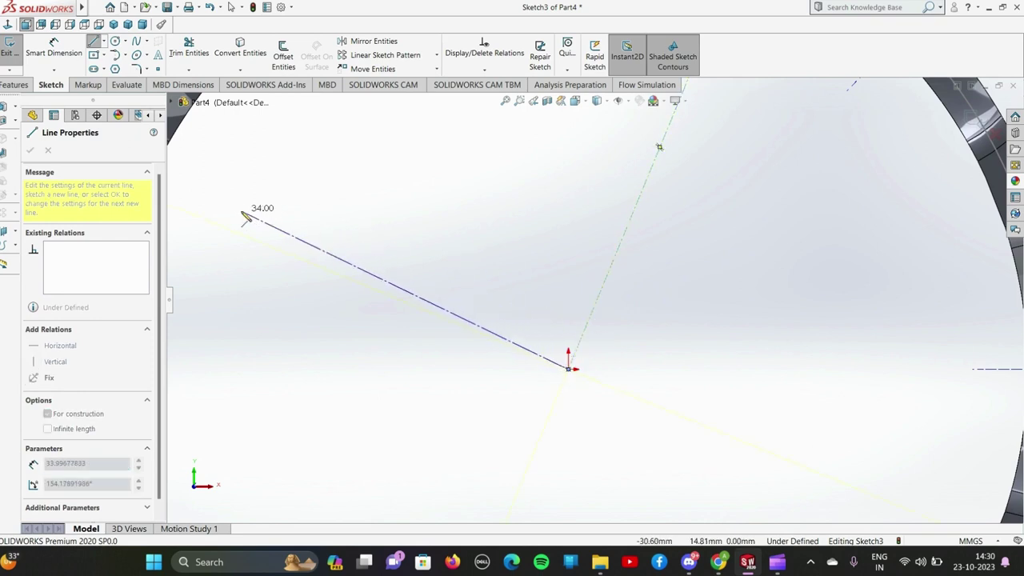
key(Escape)
key(f)
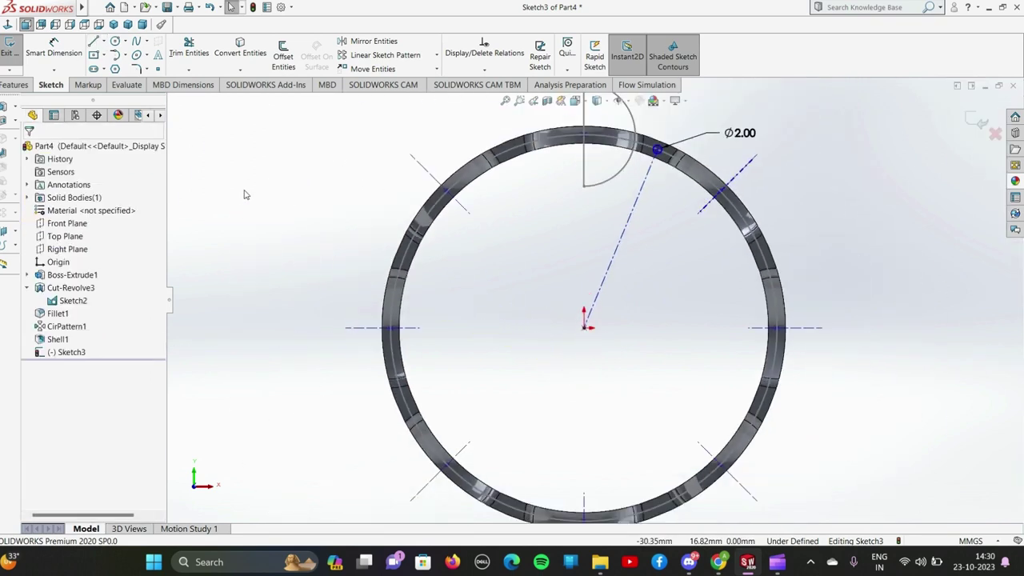
Set the angle between the vertical line and centreline to 360/16 (22.5°)
click(53, 49)
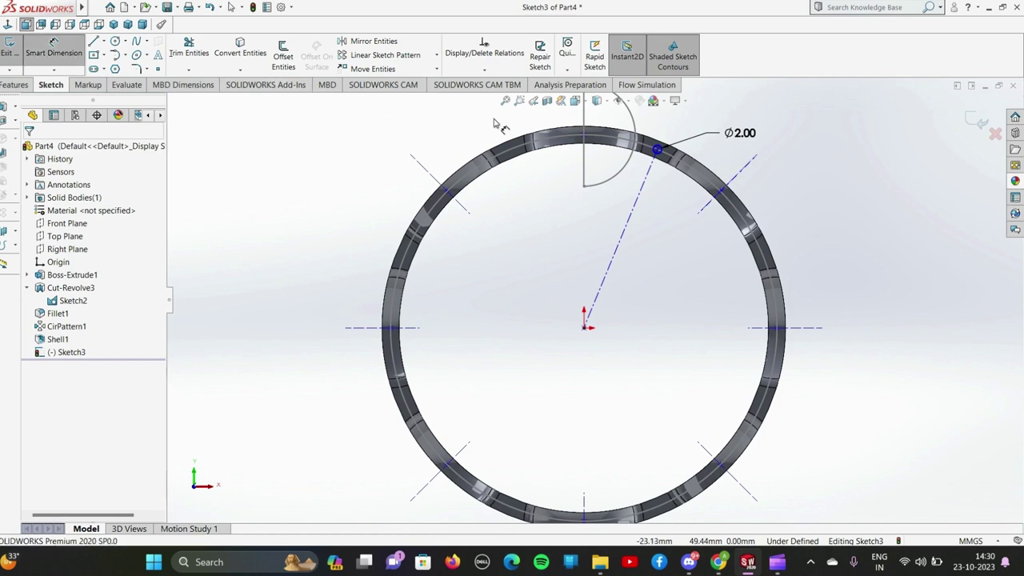
click(584, 164)
click(642, 186)
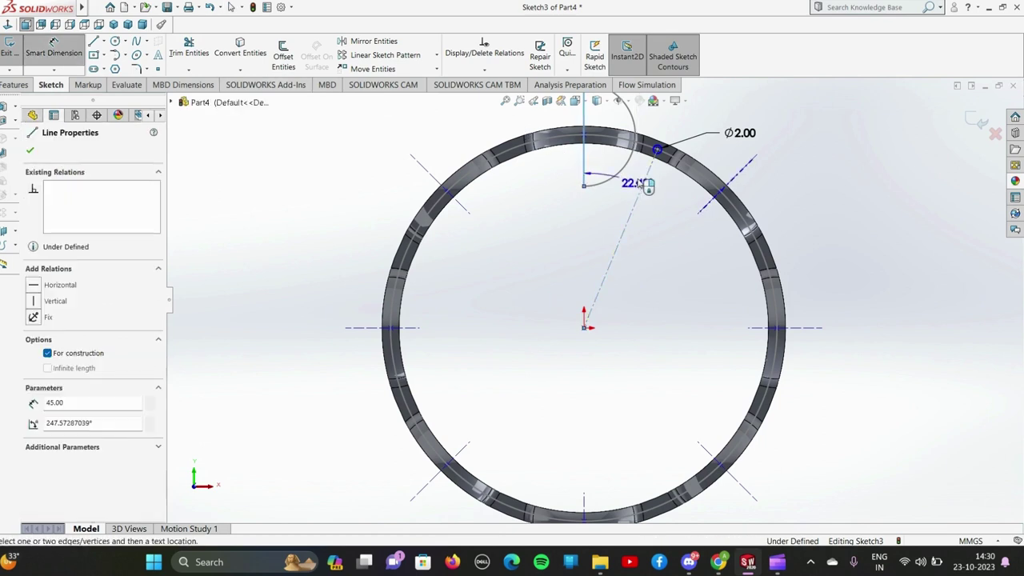
click(636, 128)
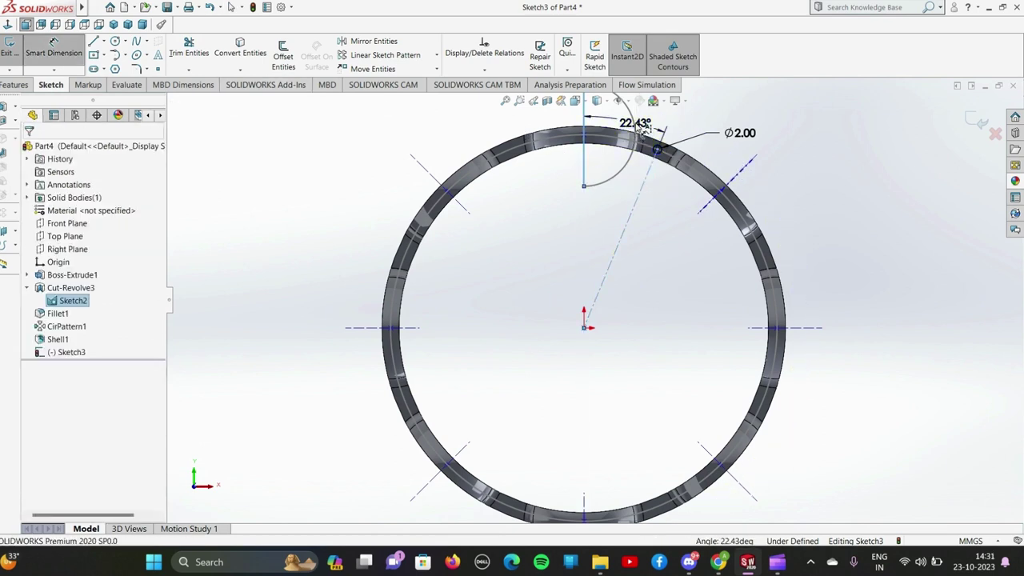
text(360)
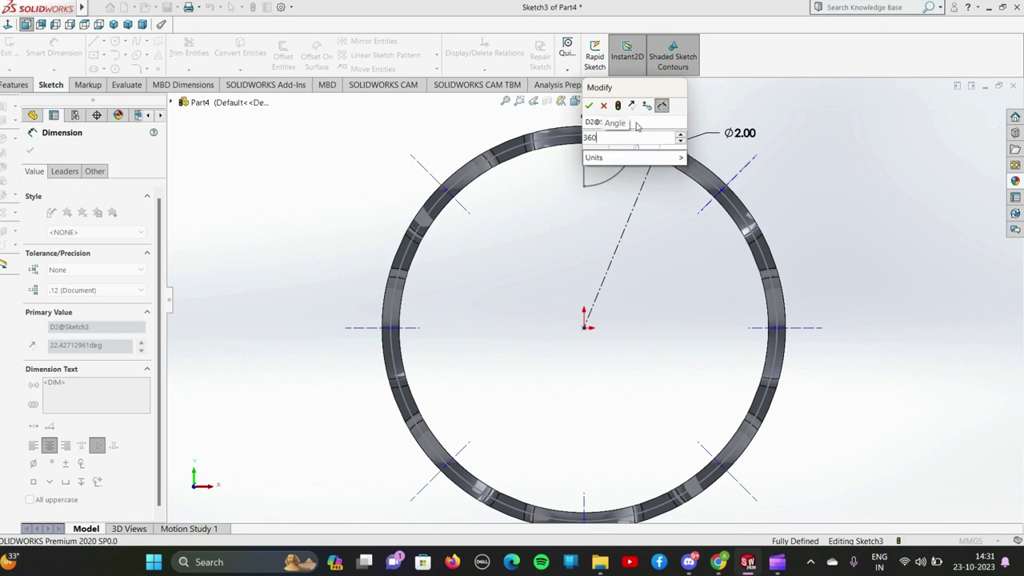
text(/)
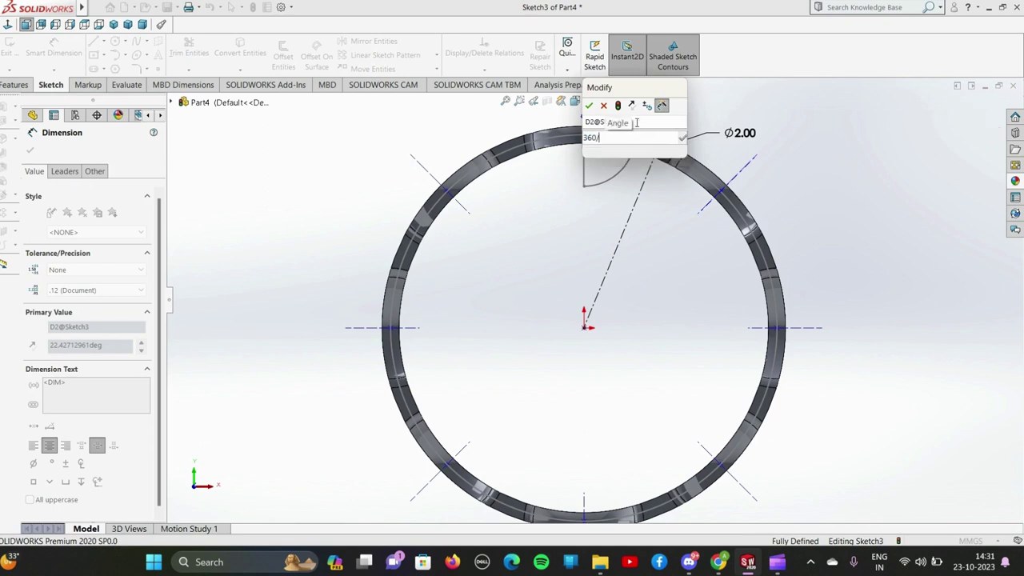
text(16)
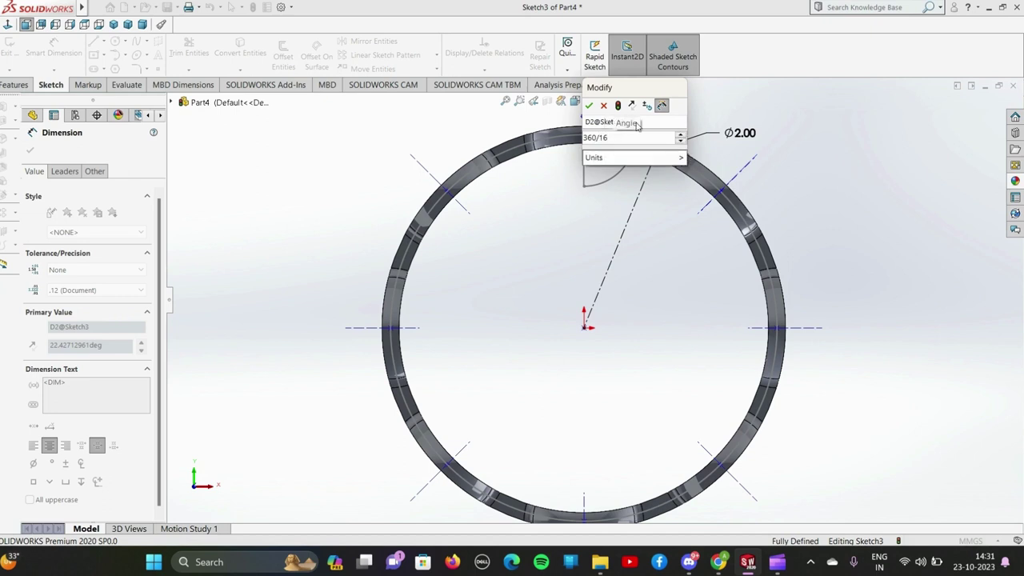
click(589, 106)
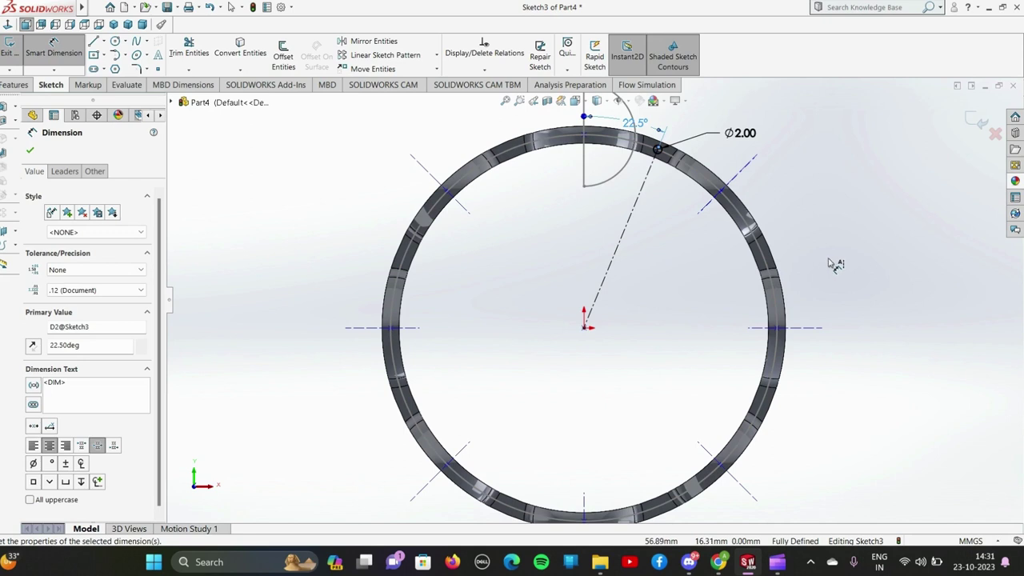
scroll(757, 213, down, 1)
scroll(656, 213, down, 1)
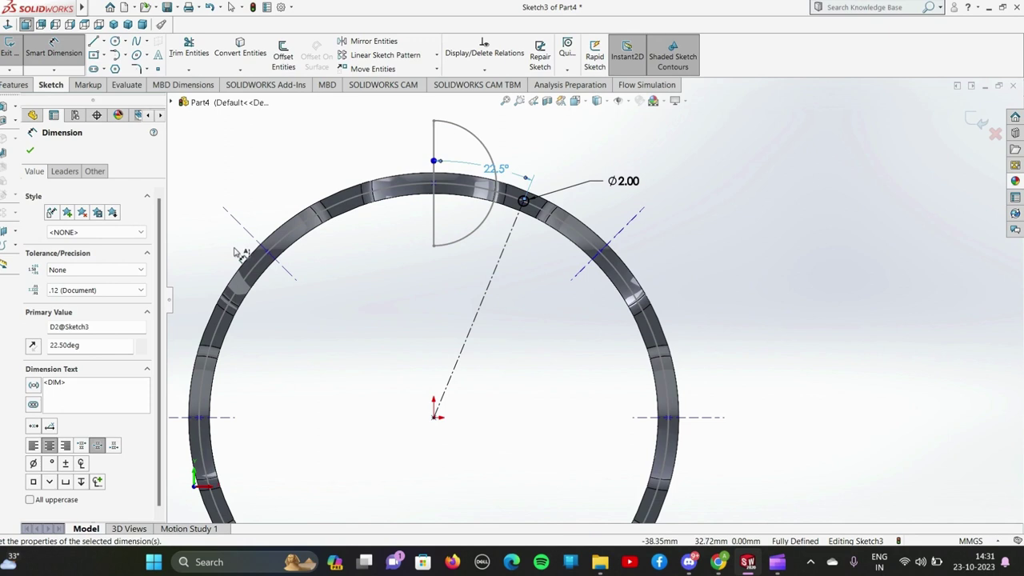
click(30, 151)
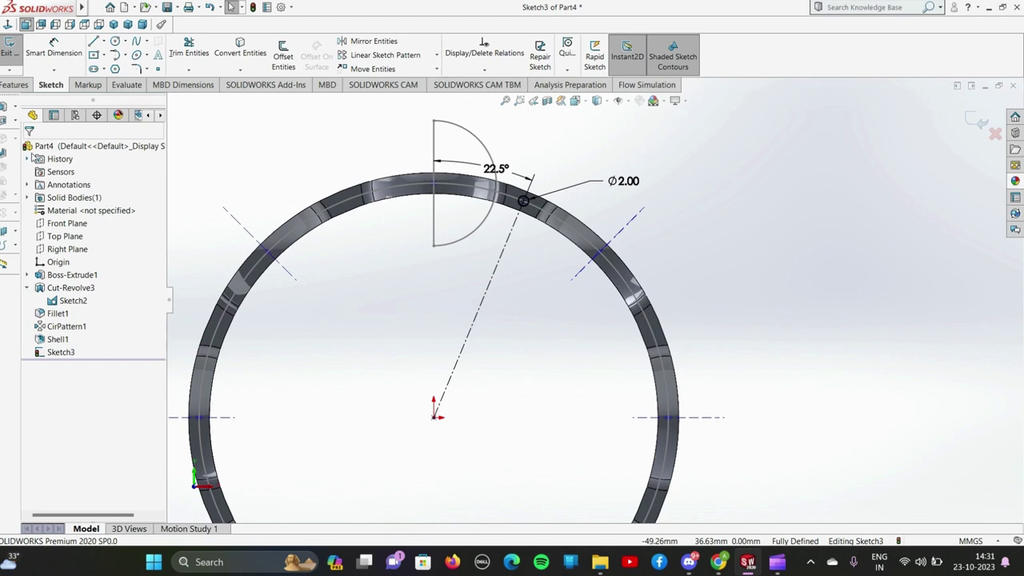
click(16, 85)
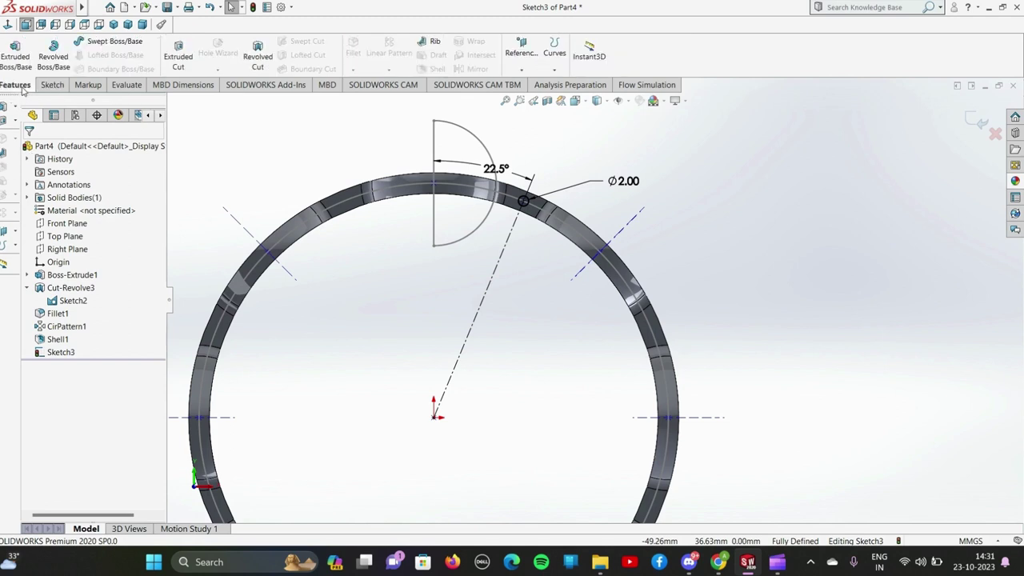
Extrude-cut the Ø2 circle Through All – Both to make the rivet hole
click(170, 58)
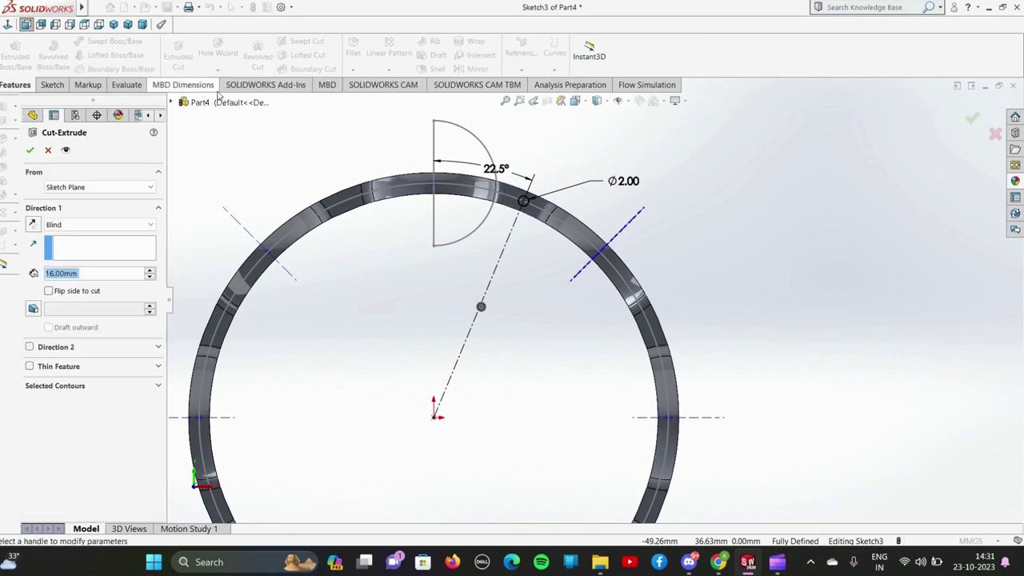
scroll(524, 200, down, 3)
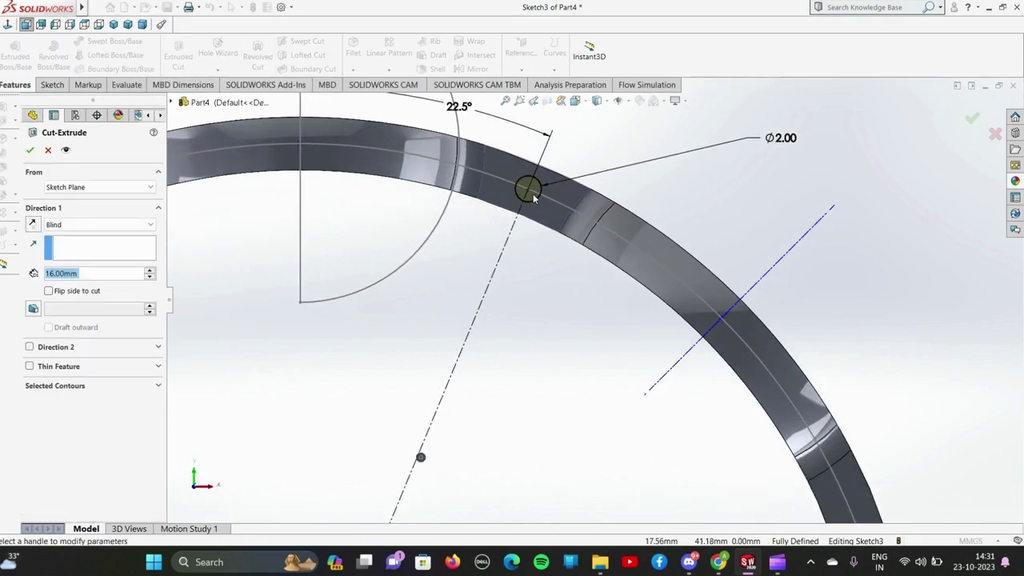
click(534, 200)
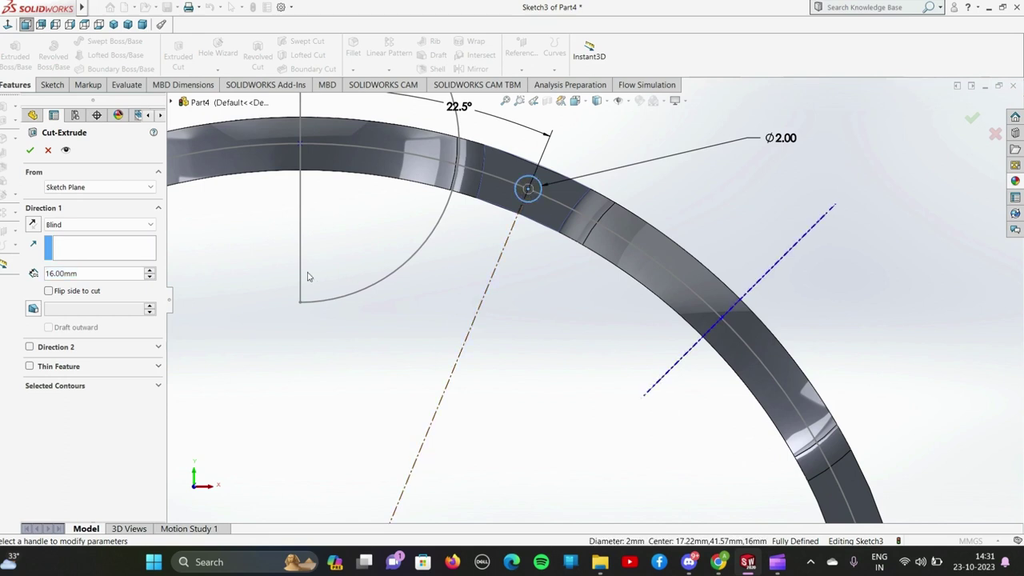
click(132, 227)
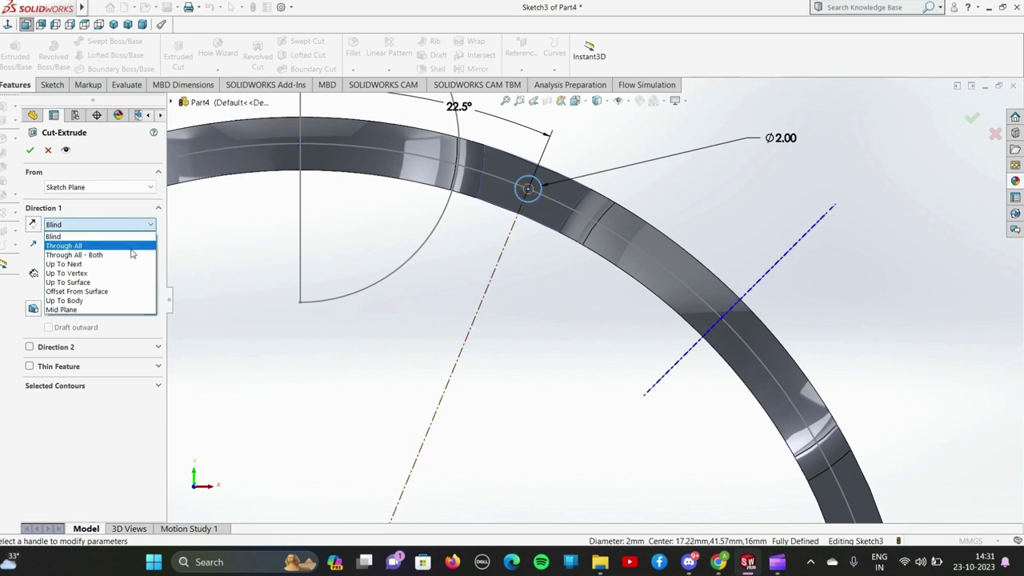
click(136, 254)
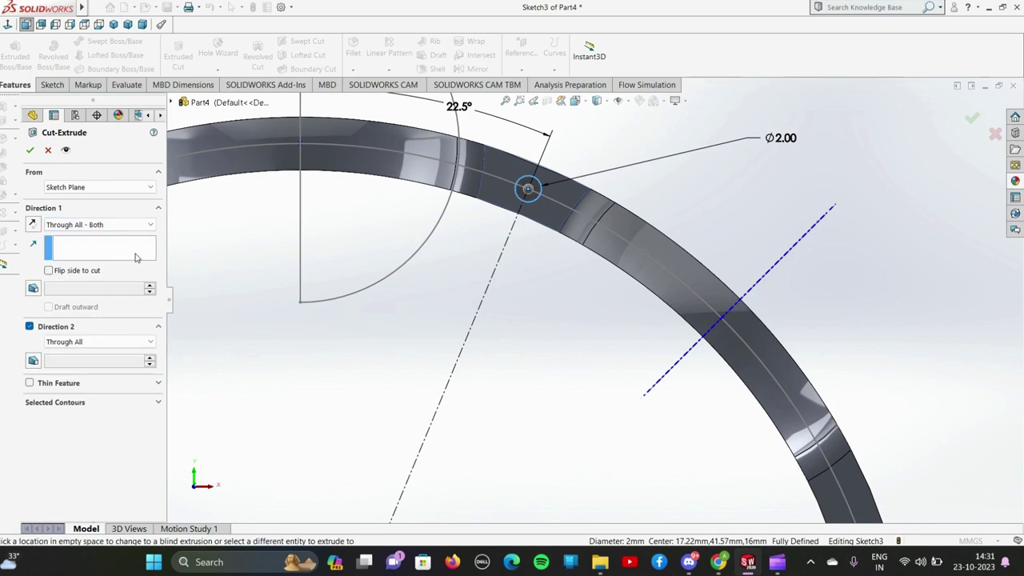
key(f)
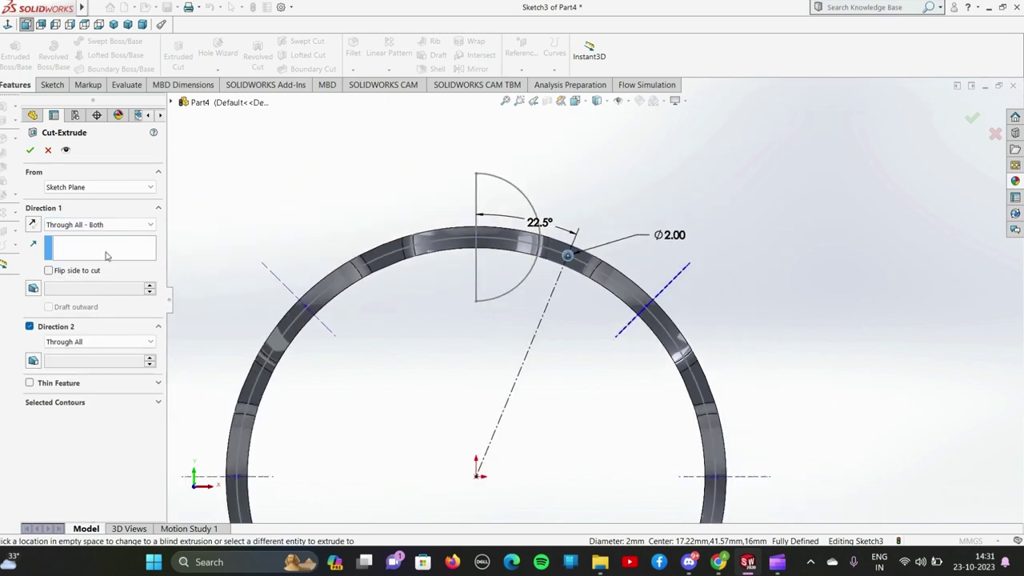
middle_drag(336, 192, 283, 215)
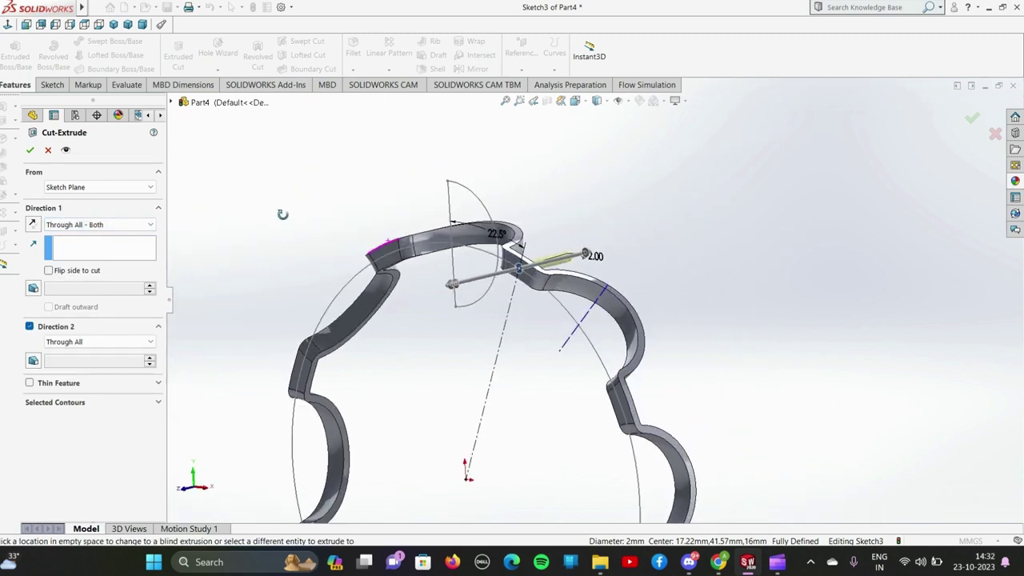
click(30, 150)
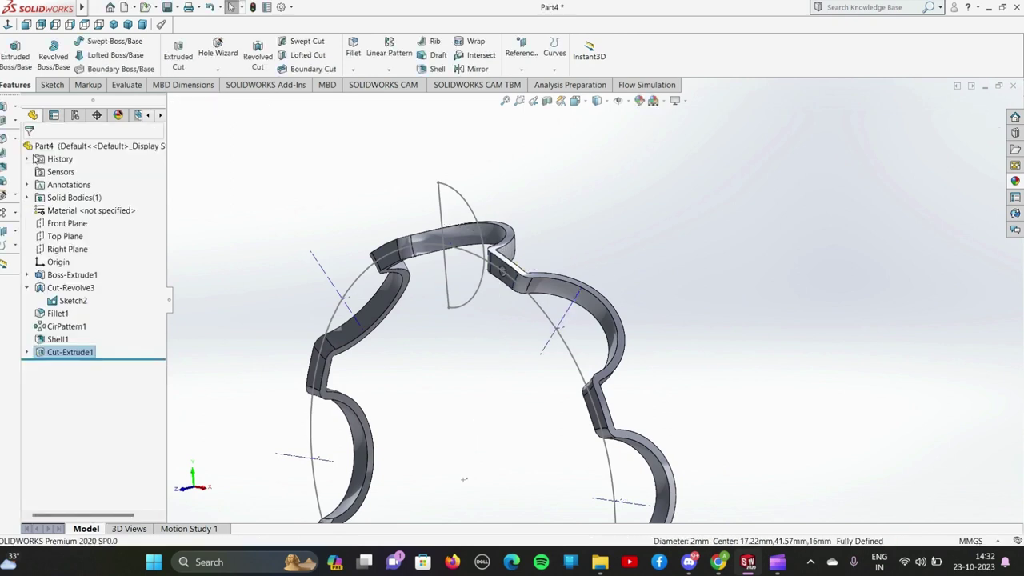
key(ctrl+1)
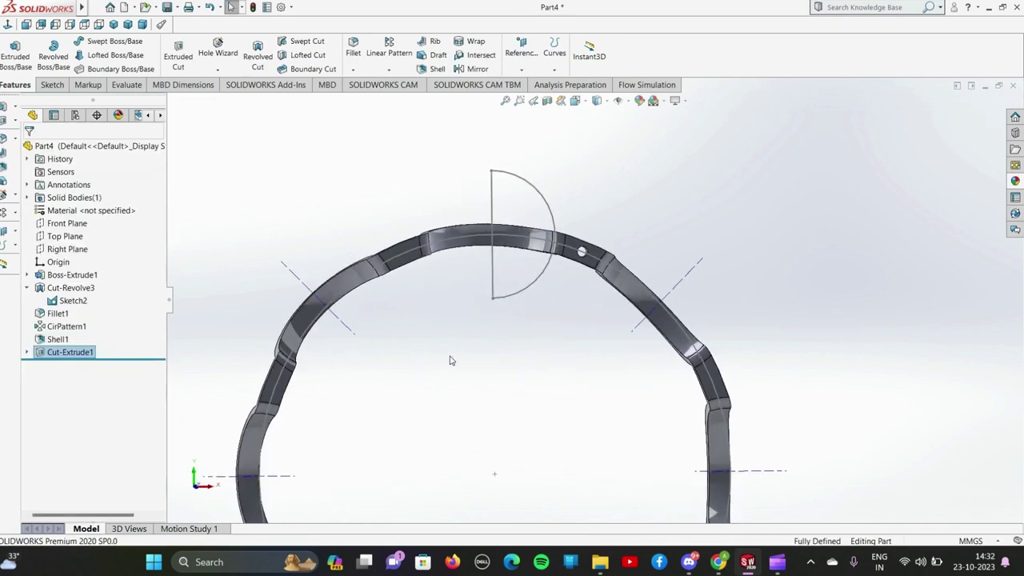
Hide the Sketch2 profile again
click(91, 302)
right_click(90, 302)
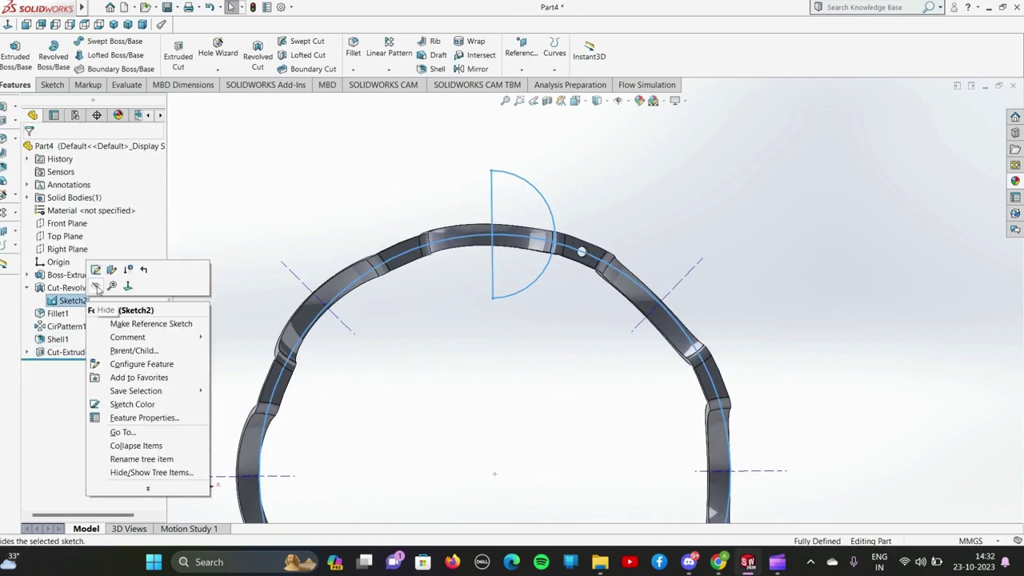
click(100, 290)
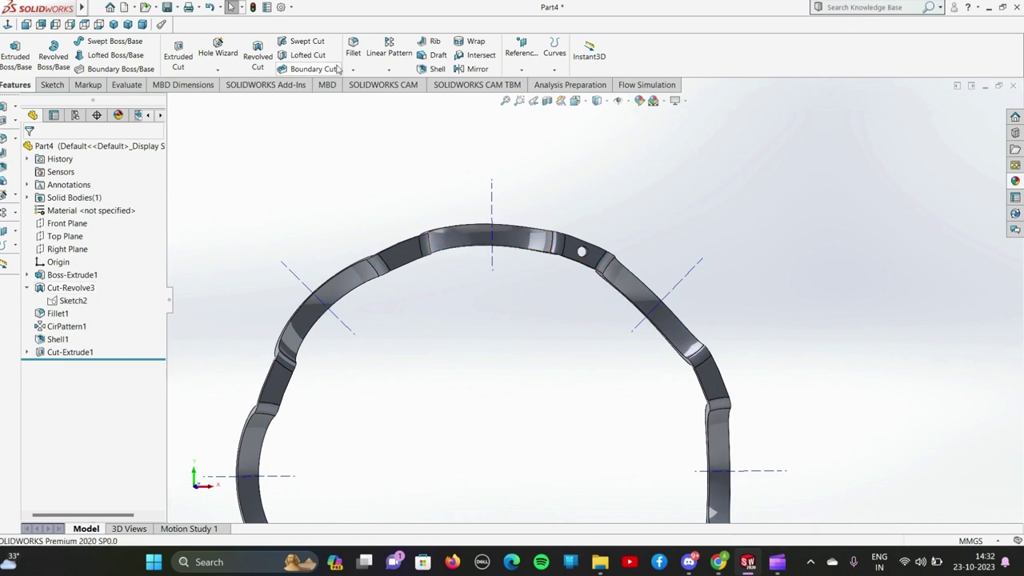
Start a circular pattern with Cut-Extrude1 as the feature to repeat
click(389, 70)
click(395, 99)
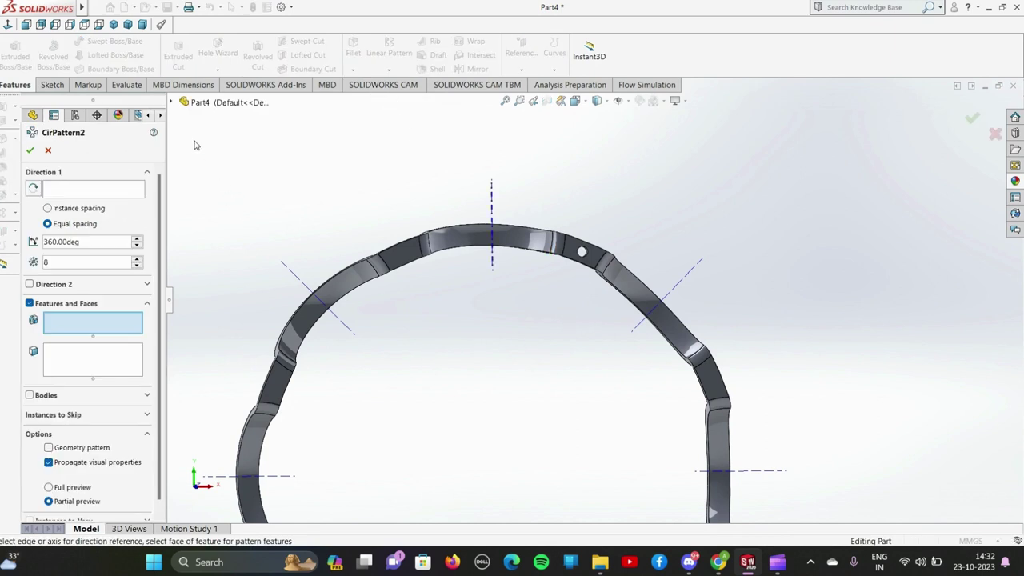
click(172, 103)
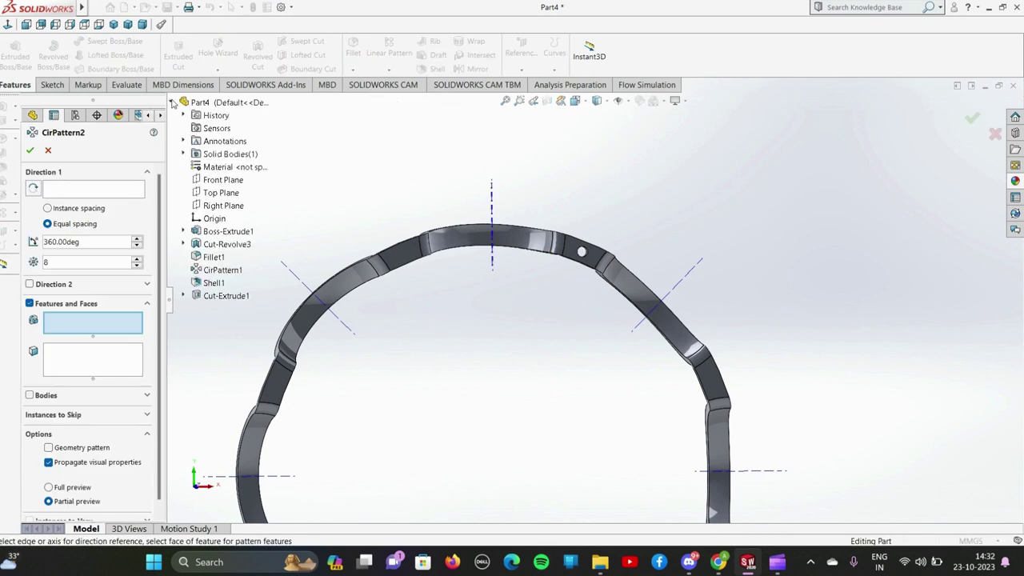
click(226, 297)
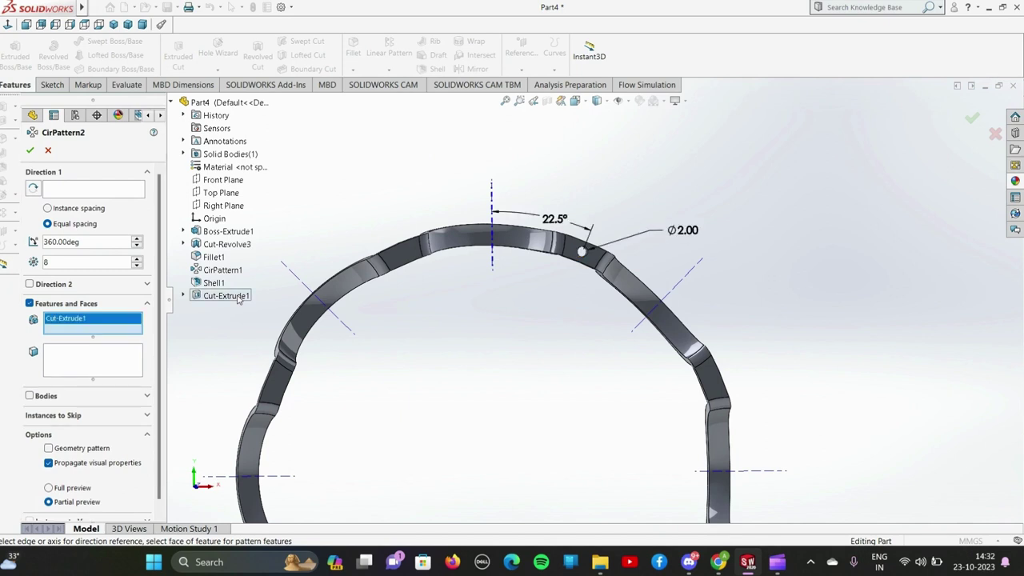
click(93, 189)
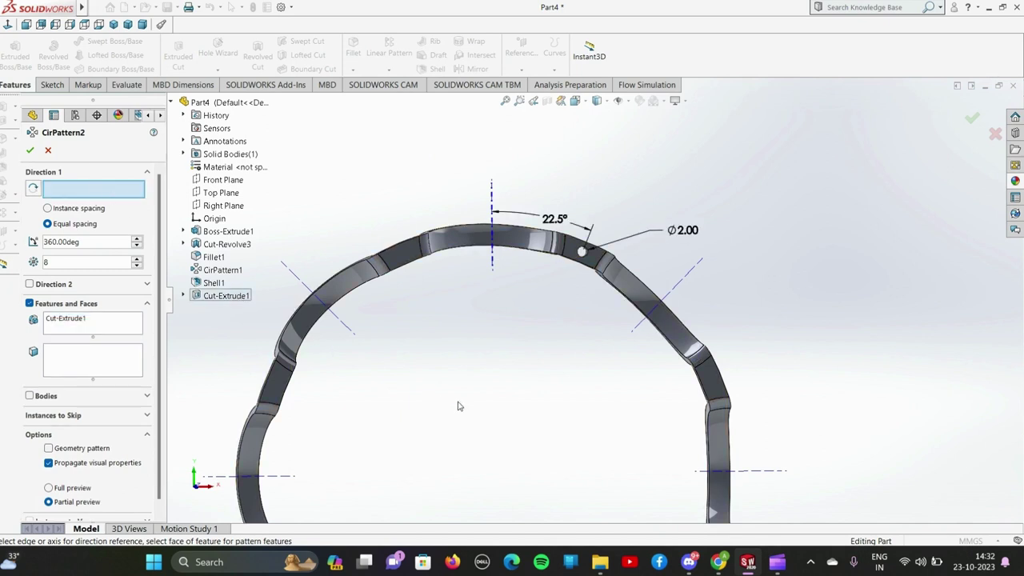
scroll(472, 409, up, 3)
middle_drag(559, 381, 500, 420)
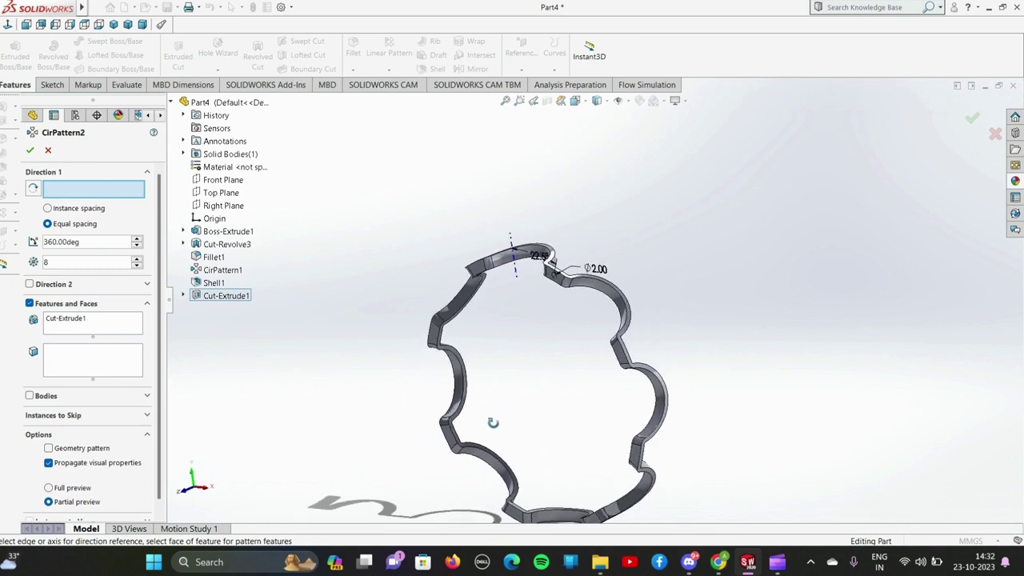
middle_drag(500, 420, 581, 416)
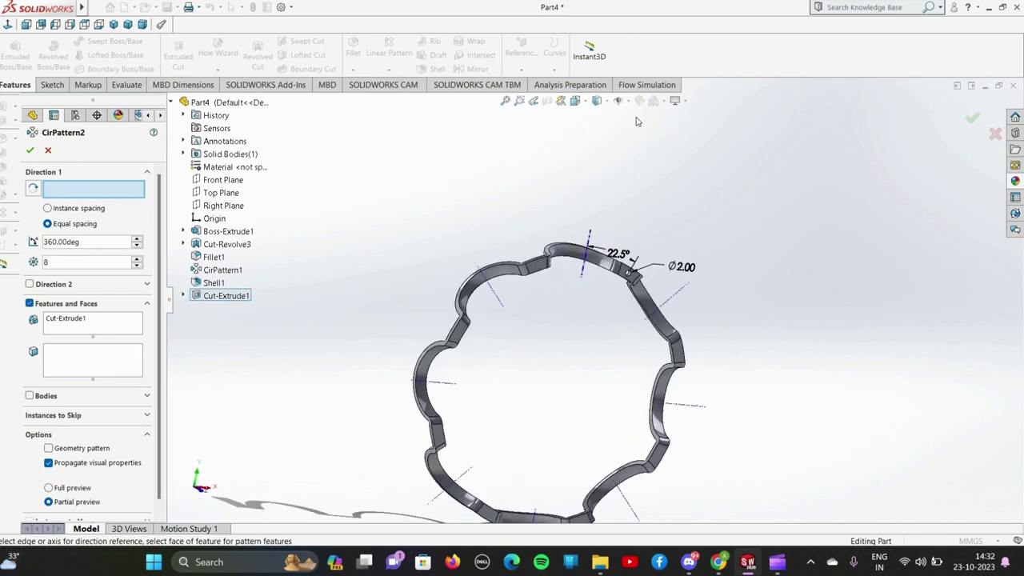
Pattern the hole around Axis<1>, 8 instances equally spaced over 360°
click(619, 101)
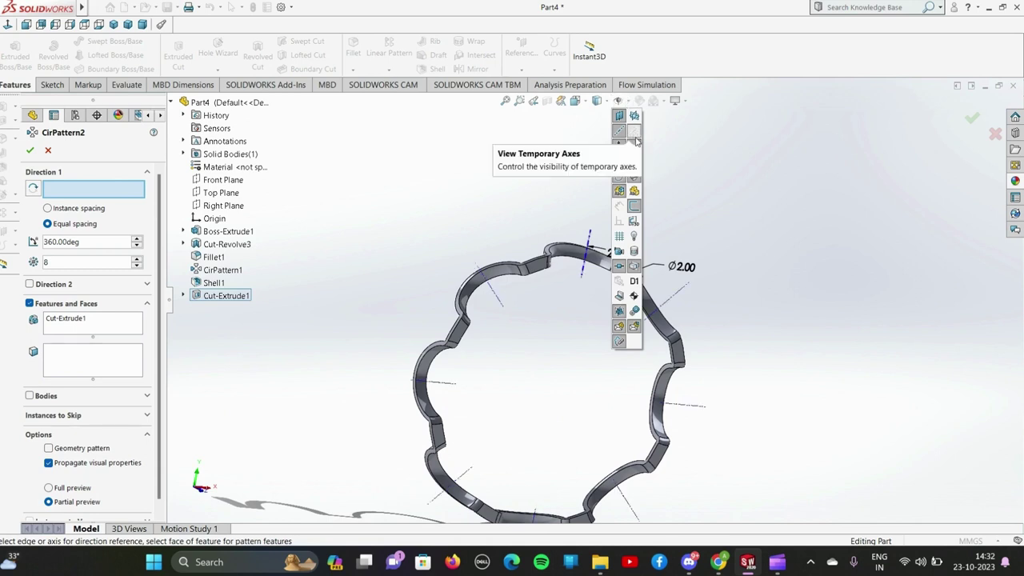
click(859, 254)
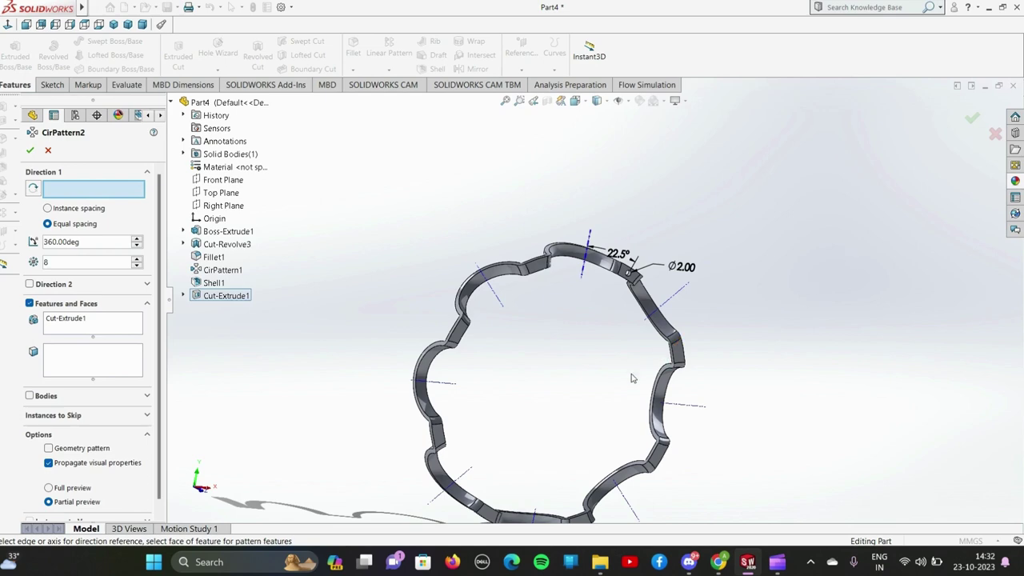
scroll(551, 400, down, 3)
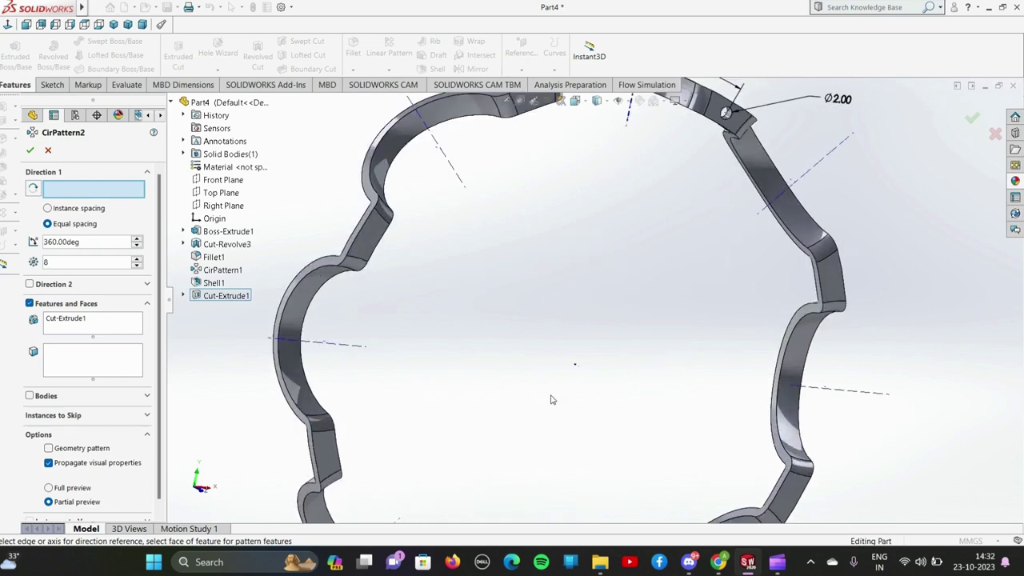
scroll(551, 400, down, 3)
scroll(601, 326, down, 2)
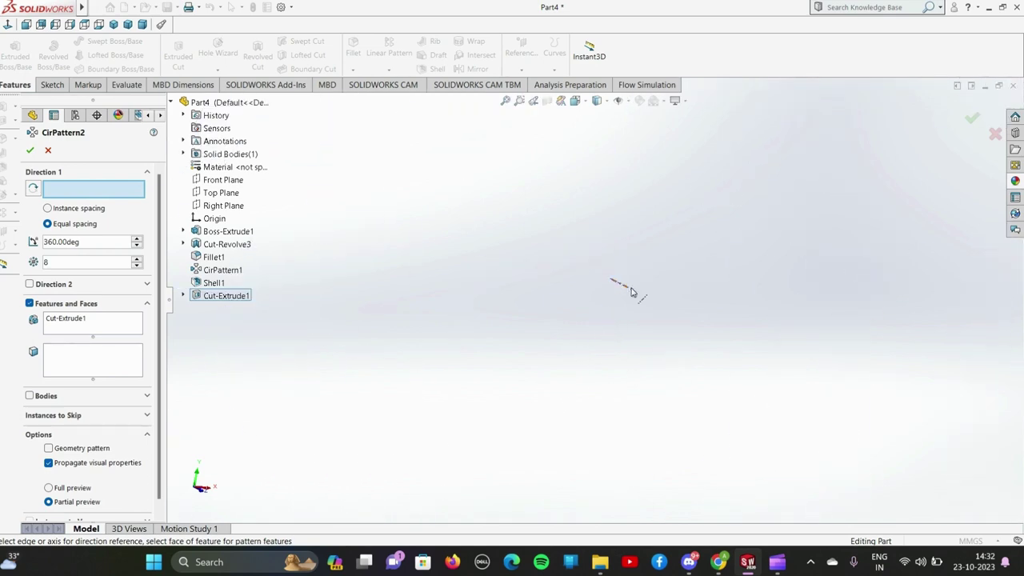
click(629, 288)
scroll(562, 333, up, 3)
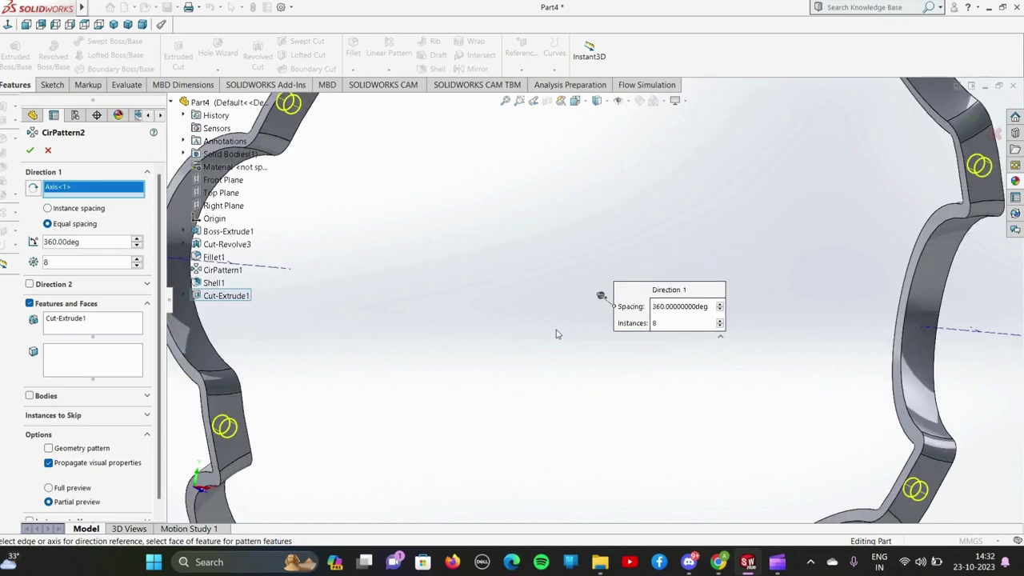
scroll(551, 336, up, 2)
scroll(551, 336, up, 2)
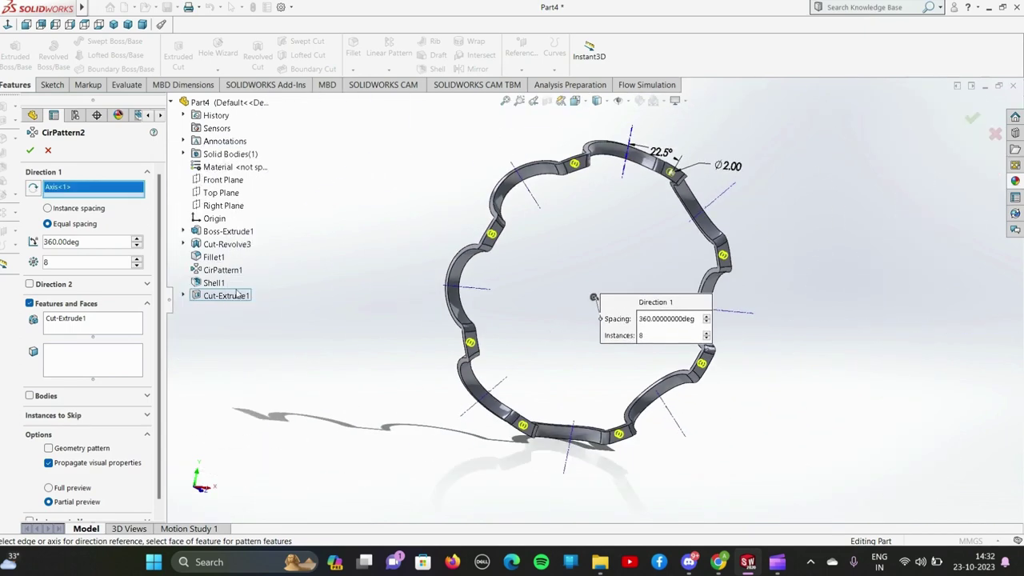
click(29, 151)
middle_drag(412, 348, 359, 327)
Hide the axes, save the ring as cage.SLDPRT in the Ball Bearing folder, and close it
click(629, 105)
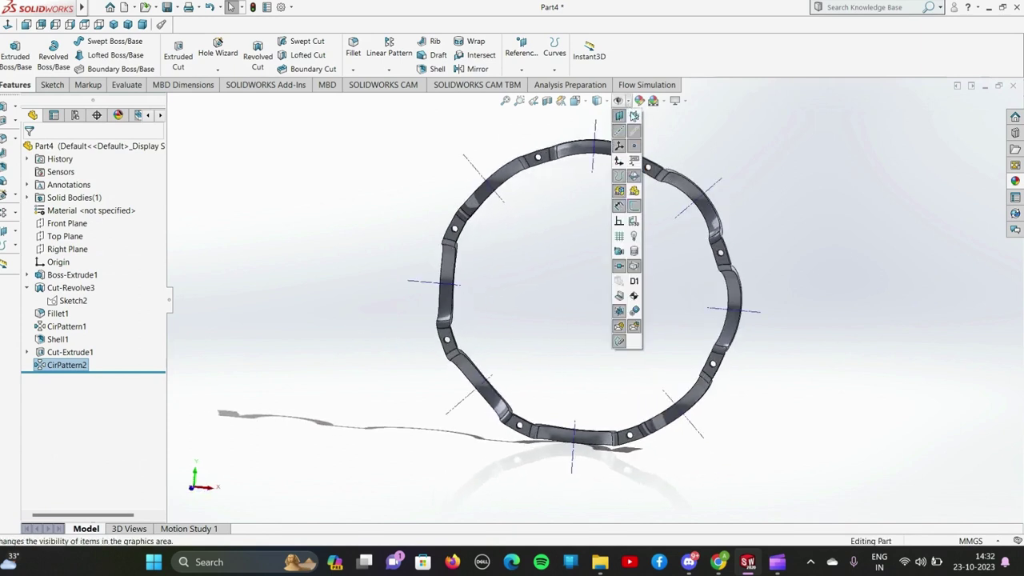
click(634, 131)
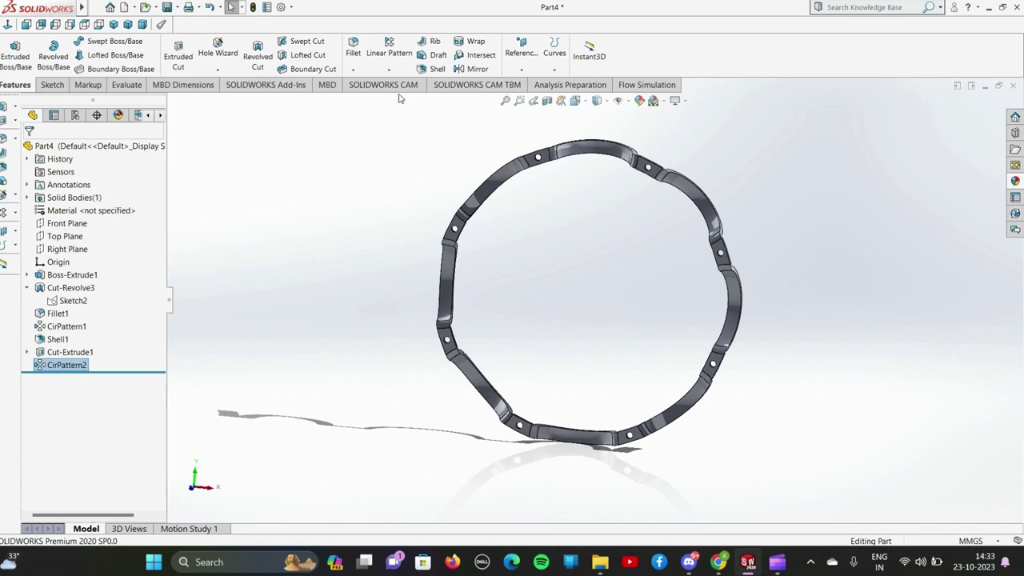
click(176, 4)
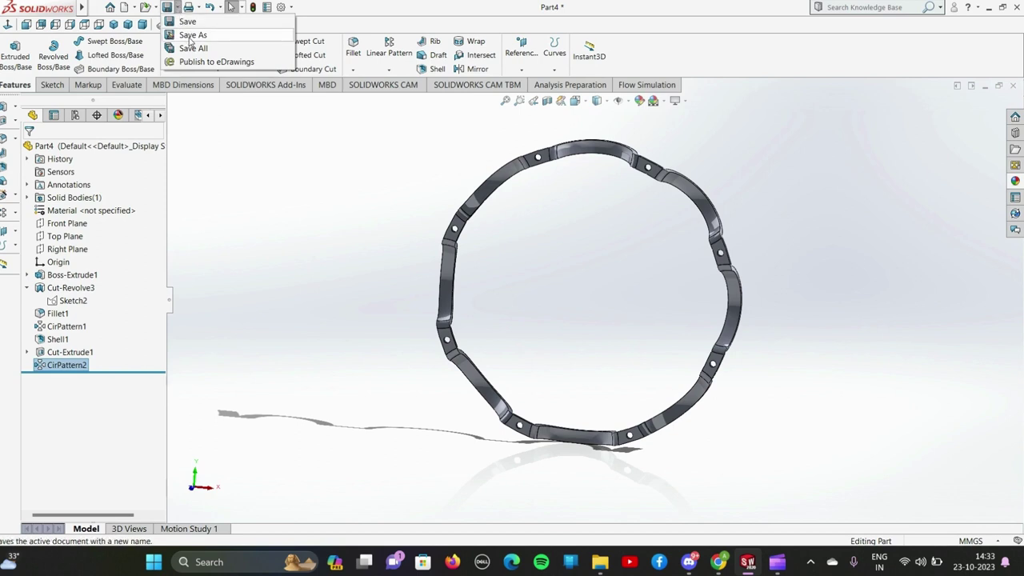
click(192, 36)
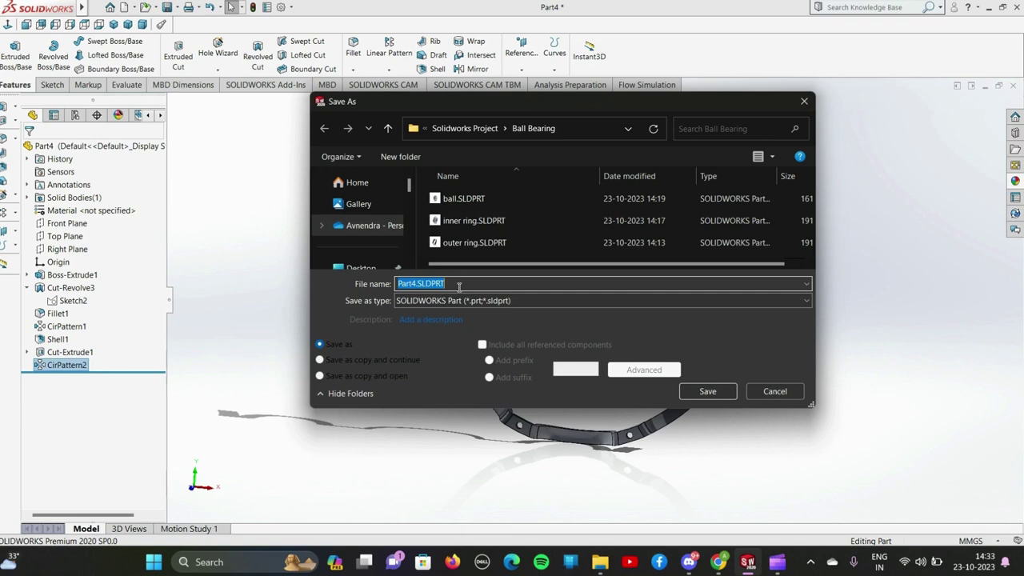
text(cage)
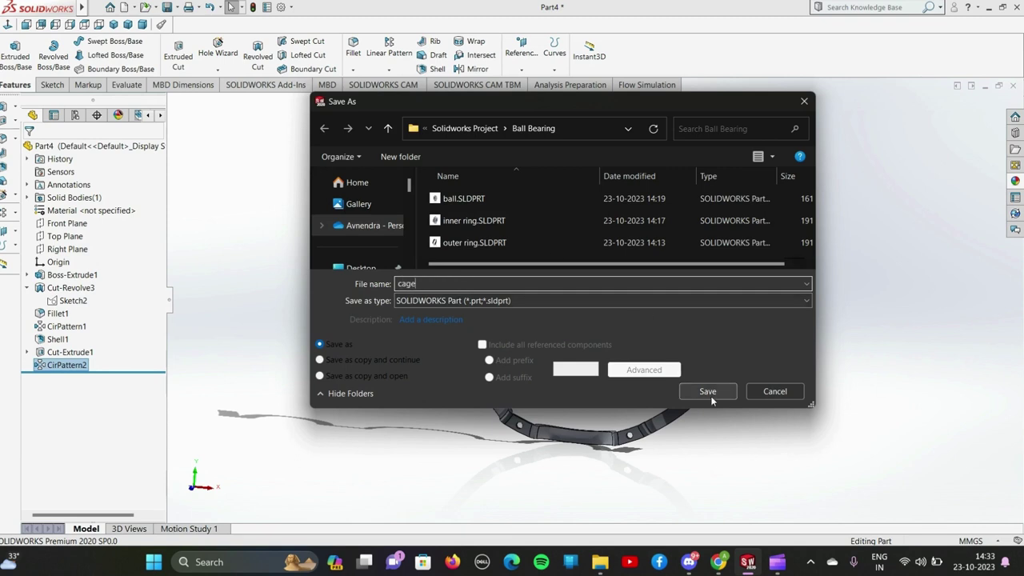
click(712, 396)
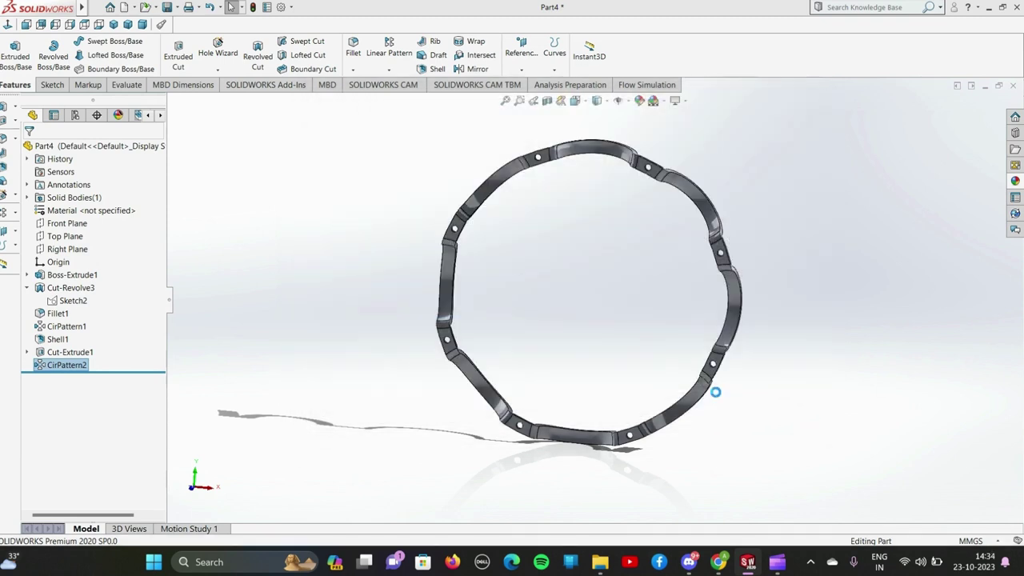
click(1012, 85)
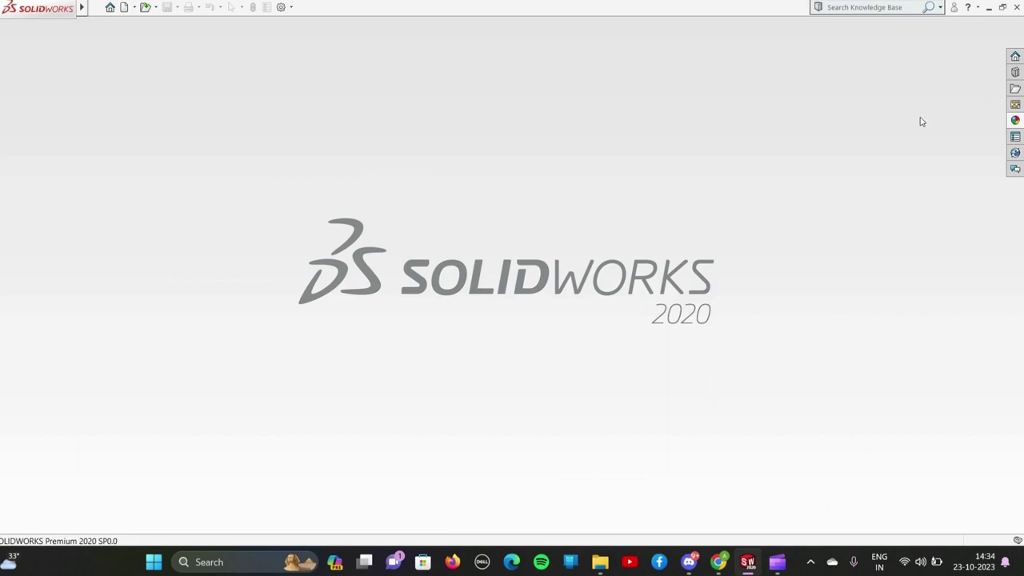
Create a new assembly and insert the ball, cage, inner ring and outer ring parts
click(109, 7)
click(367, 155)
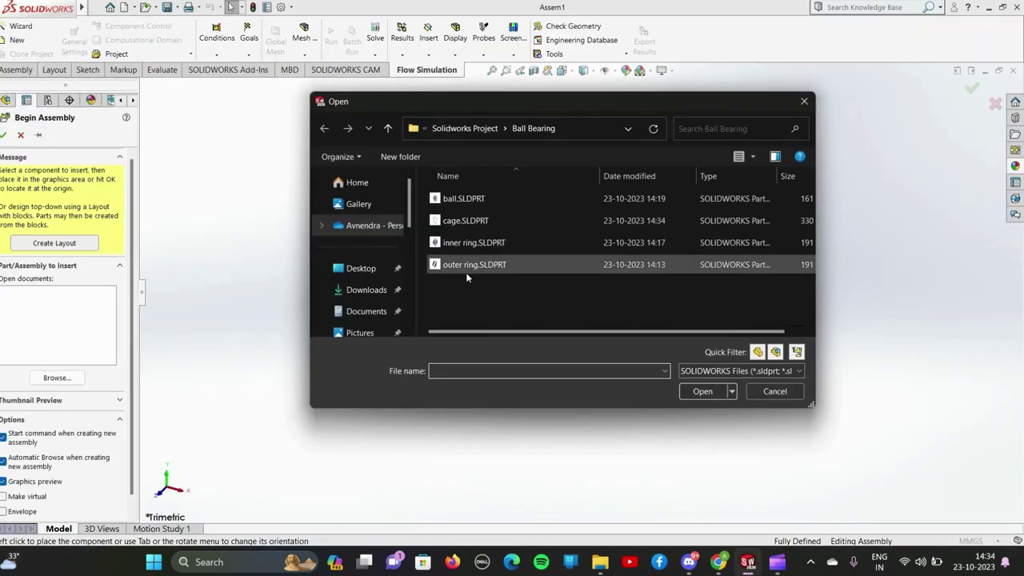
drag(465, 273, 476, 199)
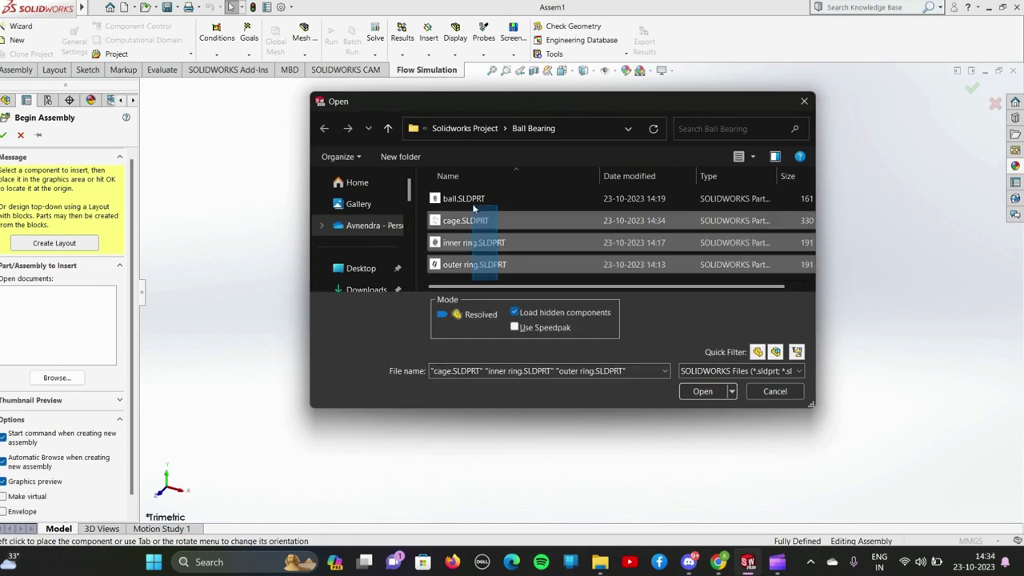
click(704, 392)
click(304, 291)
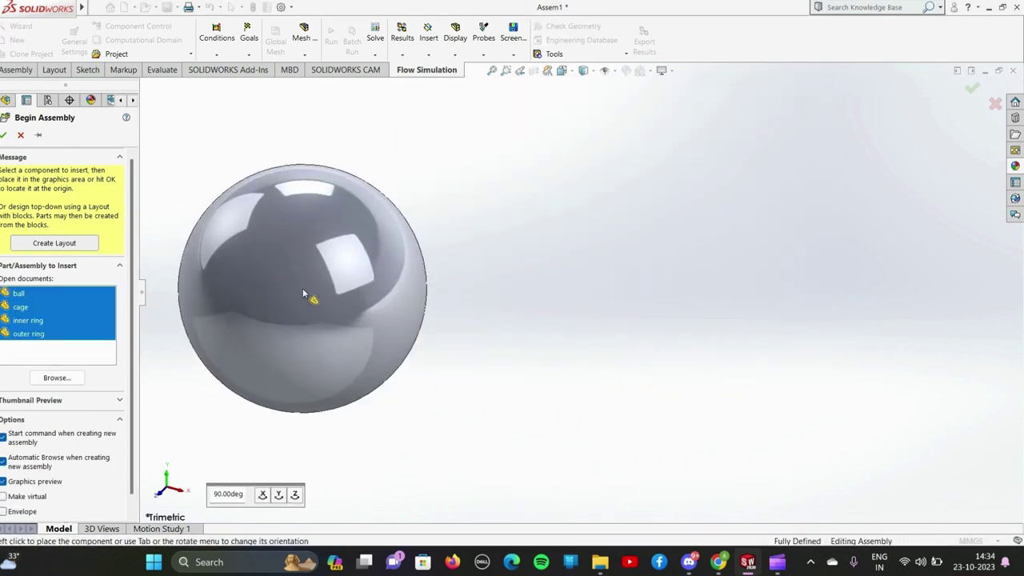
click(742, 267)
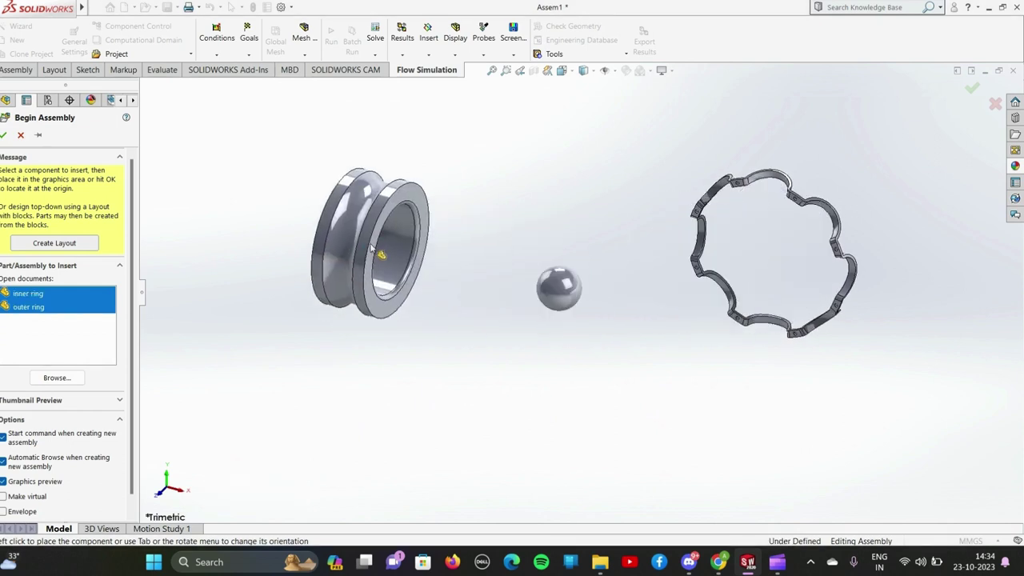
click(372, 252)
click(496, 424)
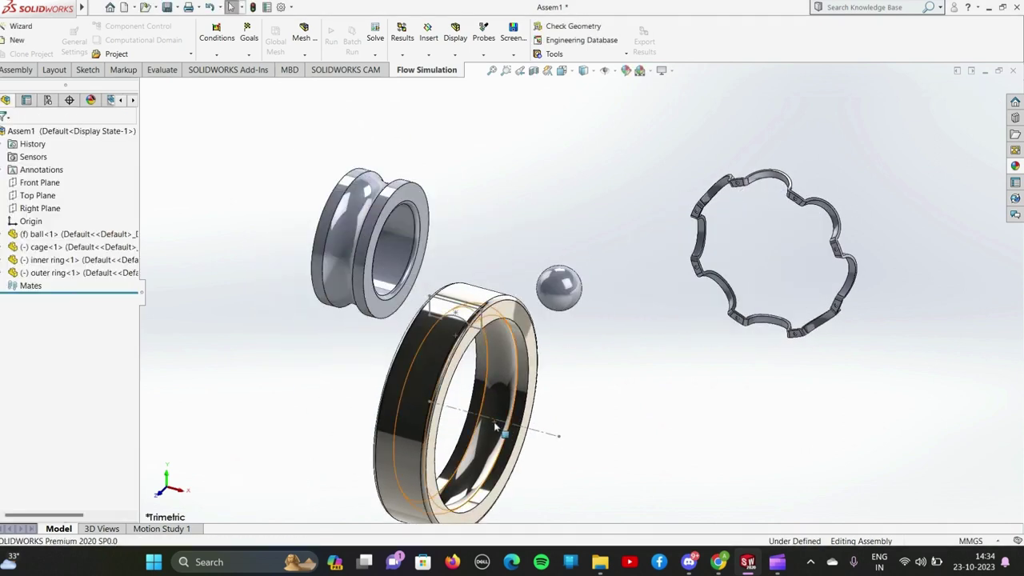
key(f)
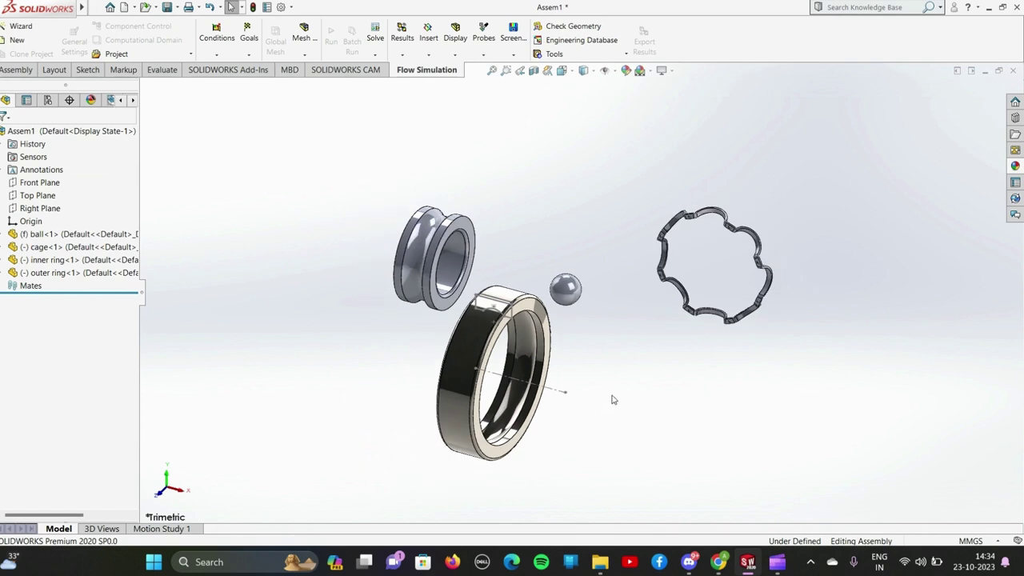
Expand the outer ring's feature list and briefly select its Sketch2
click(616, 71)
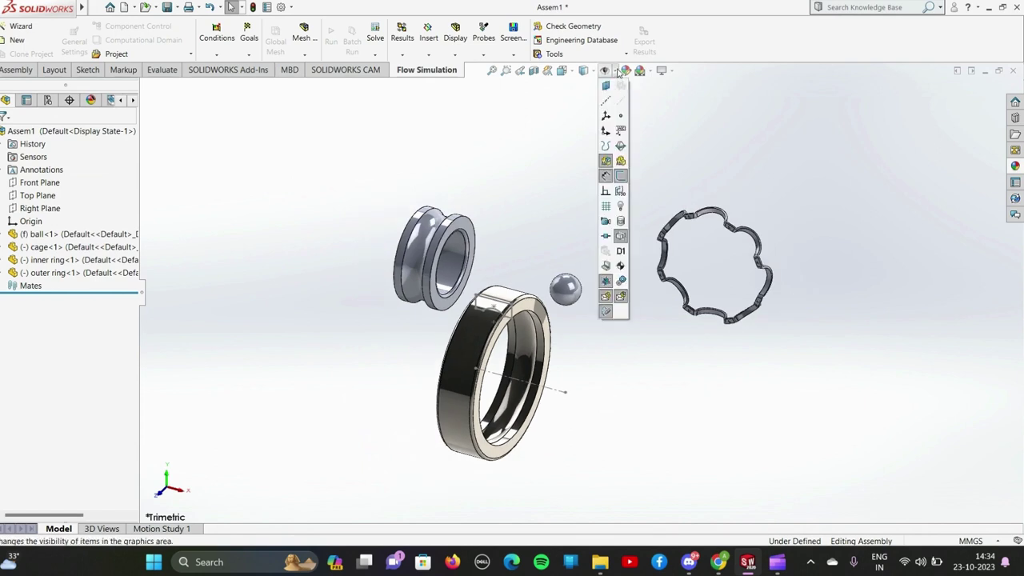
click(558, 394)
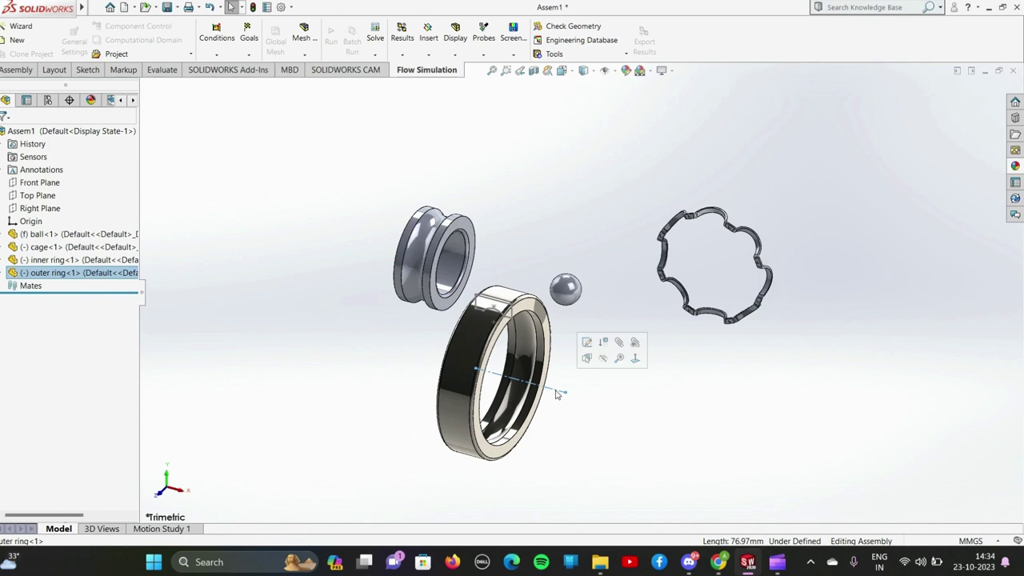
click(2, 274)
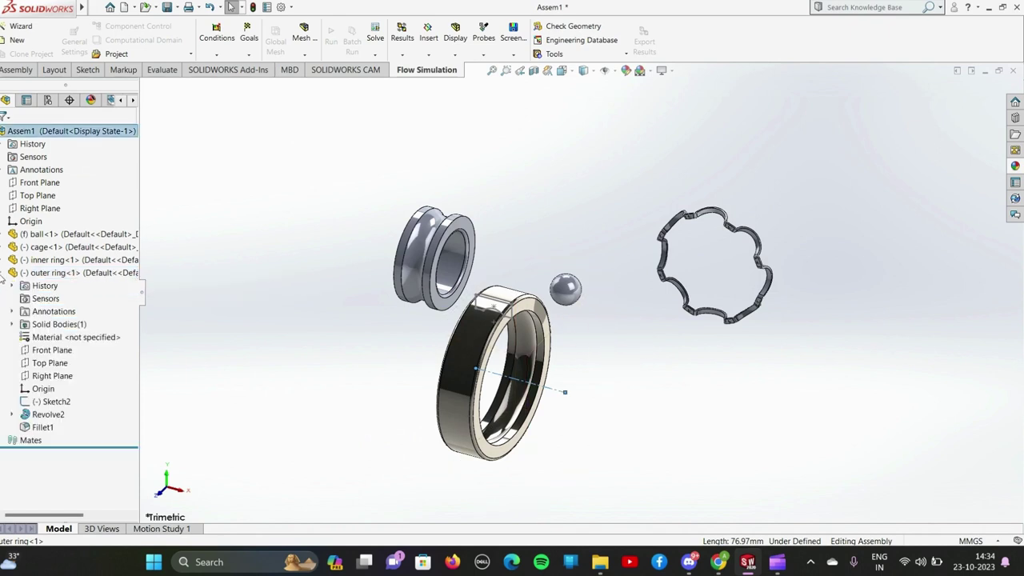
click(46, 404)
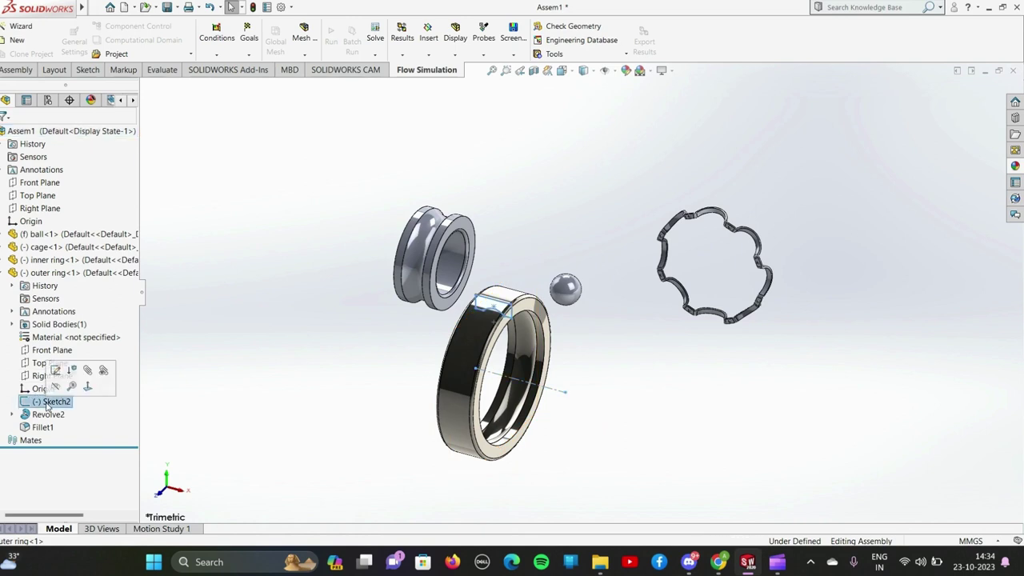
key(Escape)
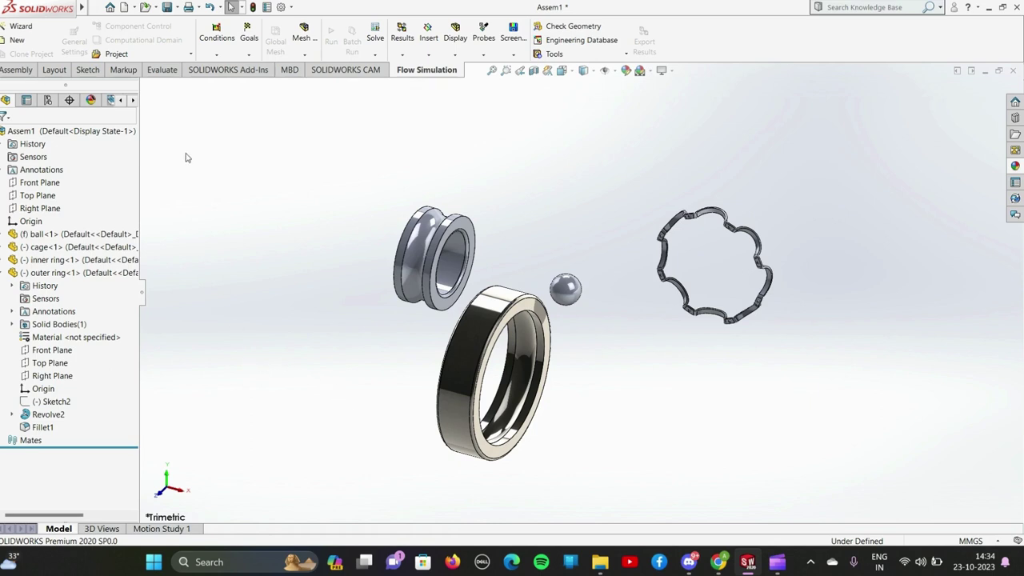
Start a mate using the advanced Width mate type
click(16, 70)
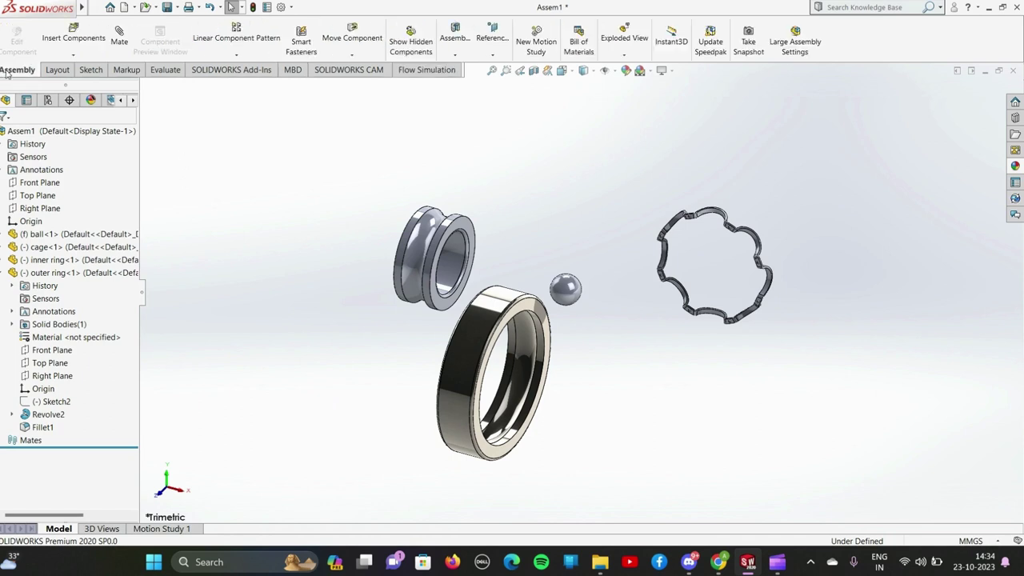
click(119, 40)
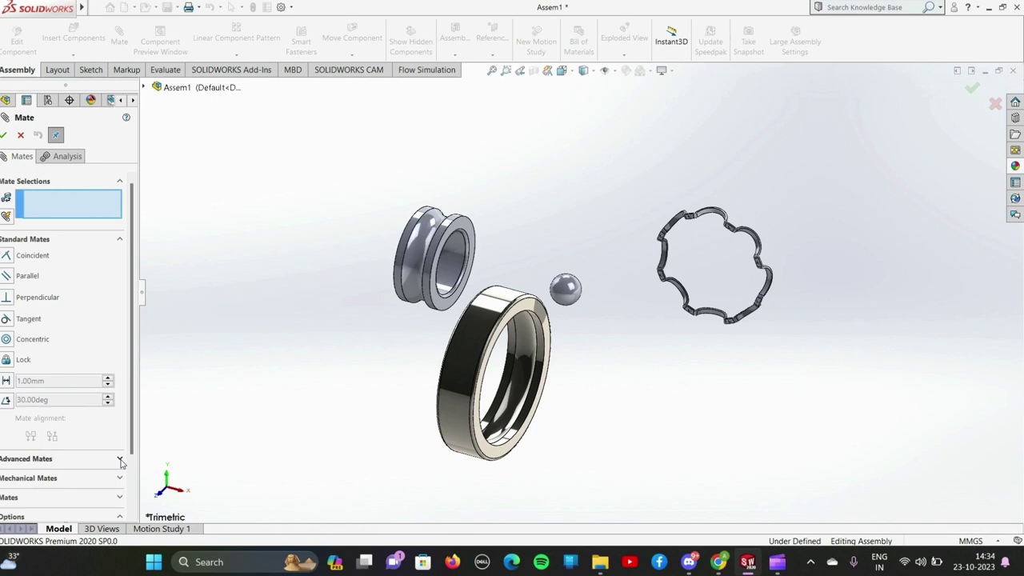
scroll(102, 479, down, 2)
click(120, 388)
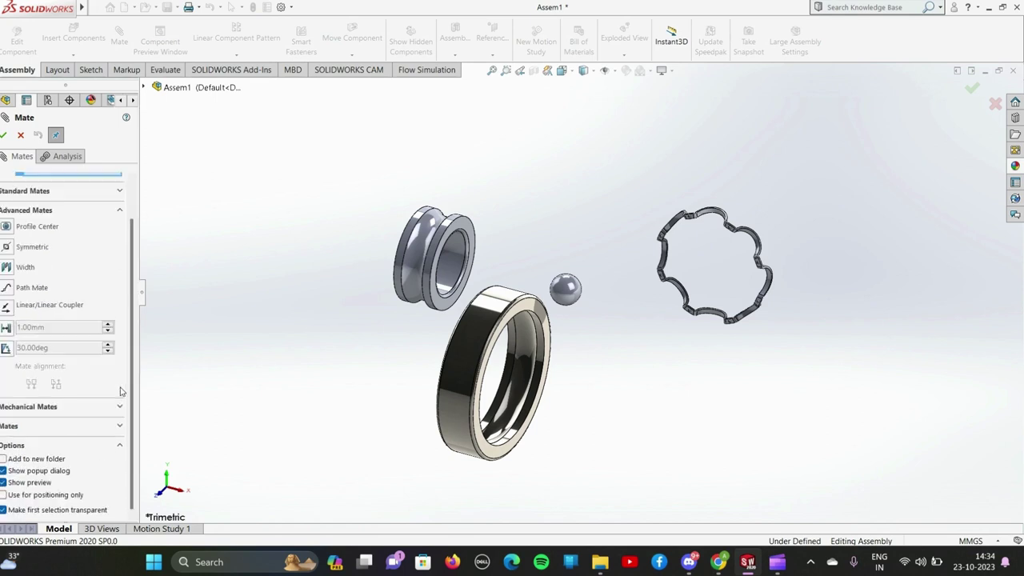
click(8, 269)
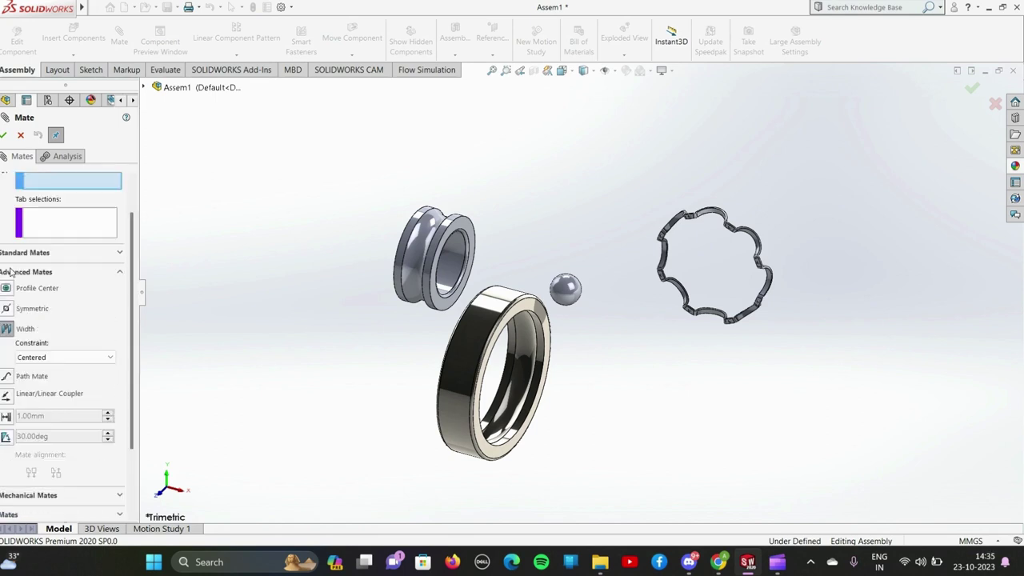
Pick the outer ring faces and both inner ring side faces, then confirm the Width mate
click(535, 315)
middle_drag(331, 323, 411, 343)
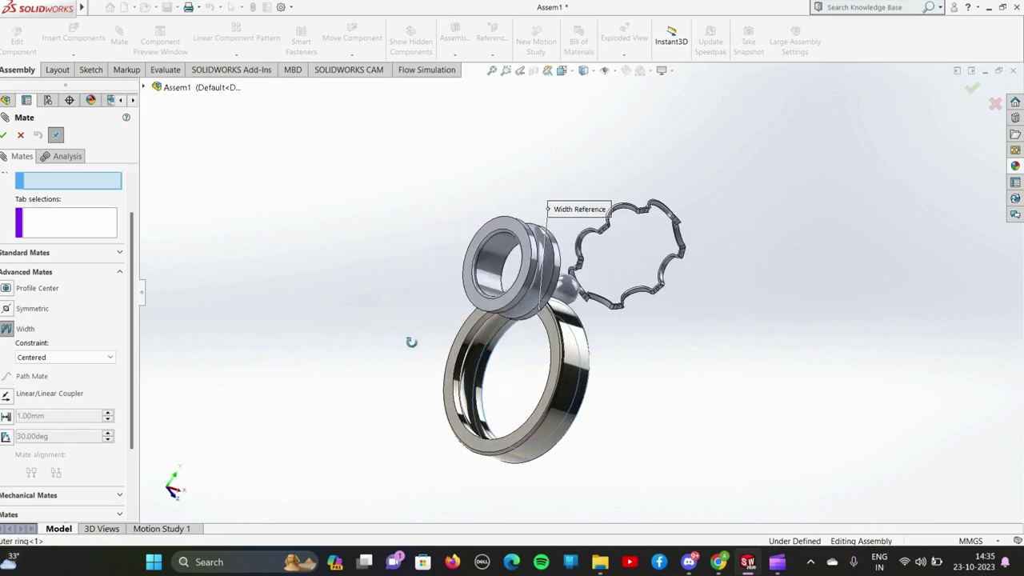
click(556, 379)
click(524, 276)
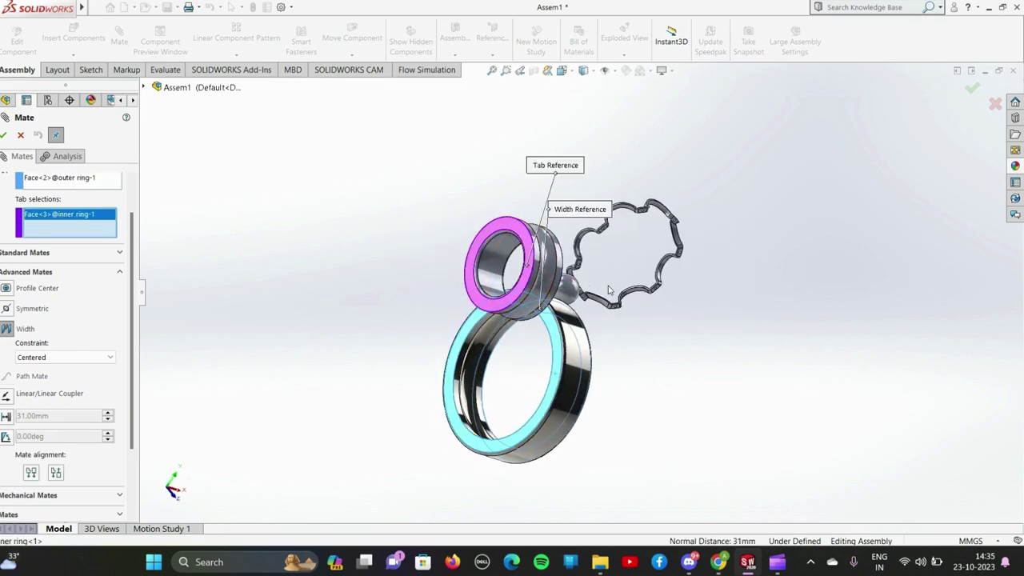
middle_drag(608, 289, 451, 248)
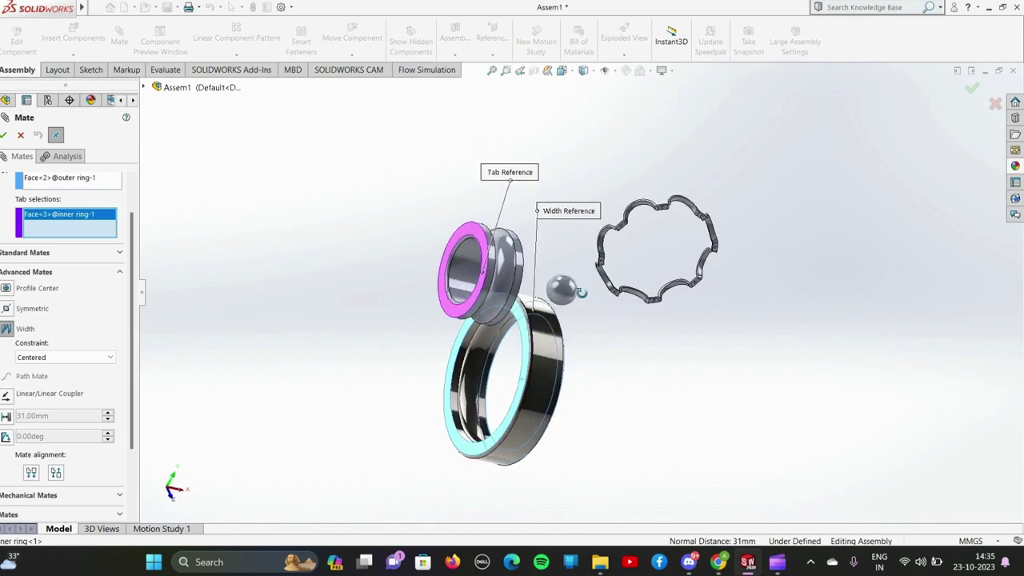
click(451, 248)
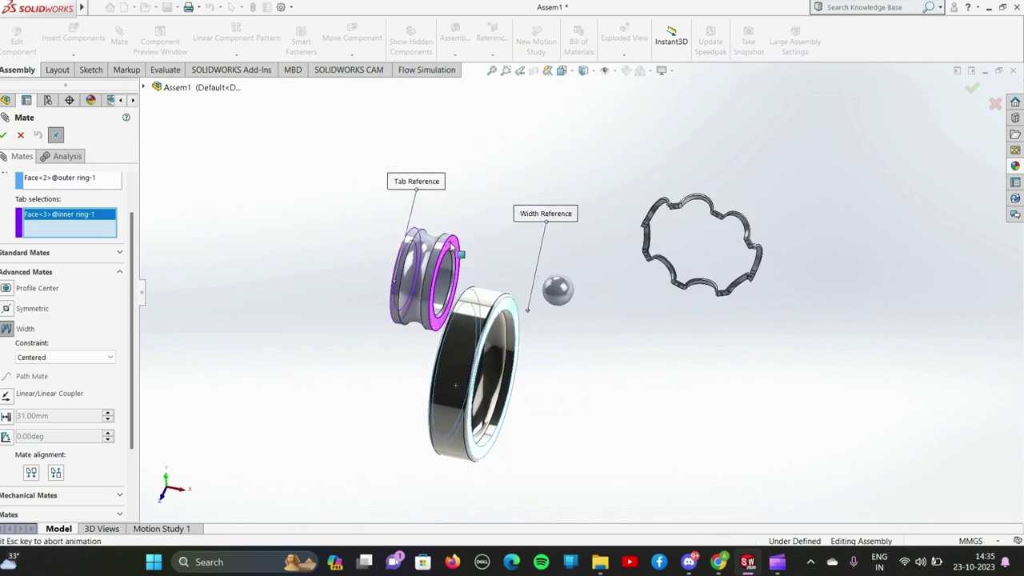
click(5, 137)
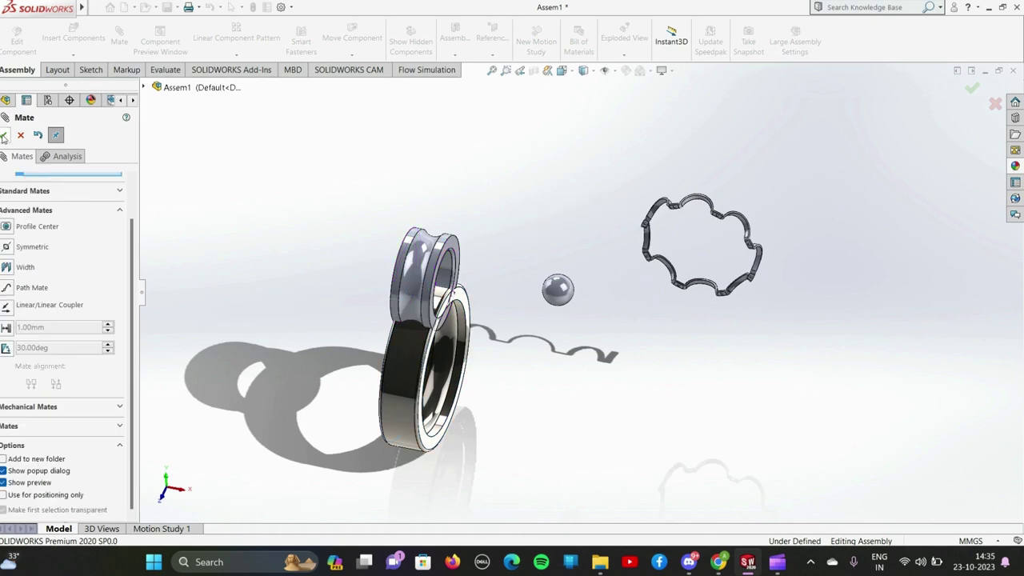
click(5, 138)
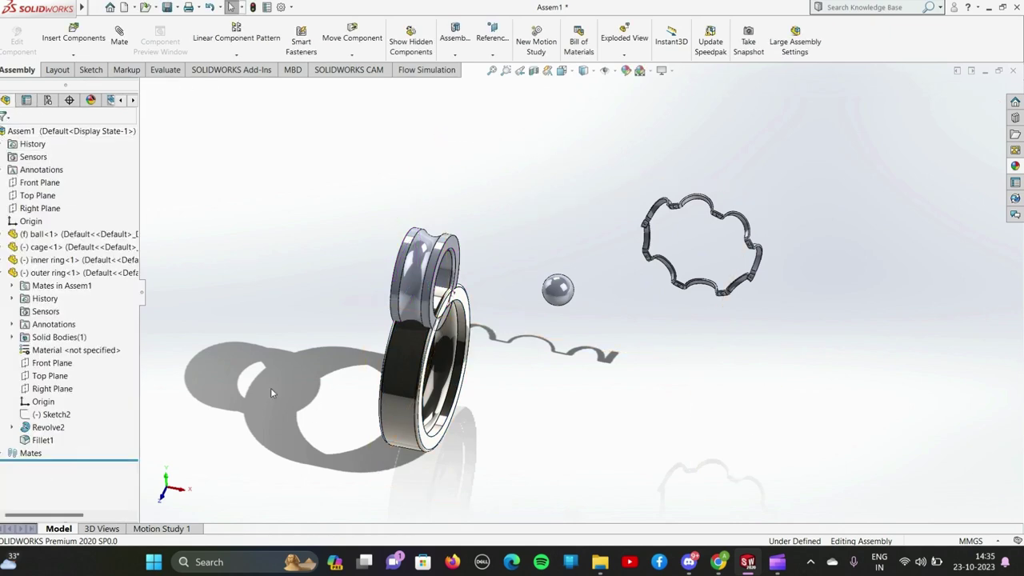
Mate the outer ring's cylindrical face concentric with the inner ring's face
middle_drag(270, 389, 218, 364)
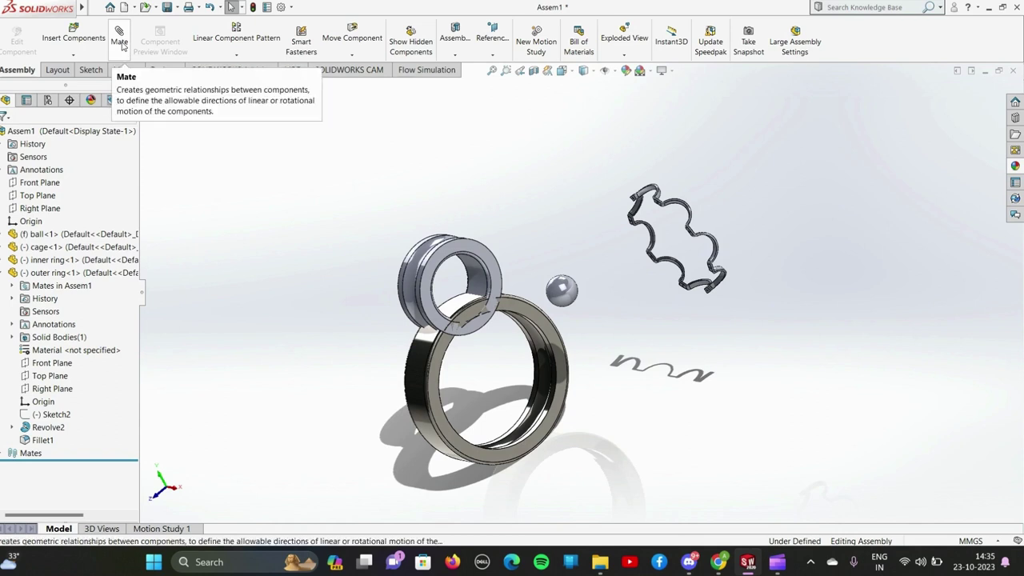
click(122, 45)
middle_drag(324, 372, 402, 357)
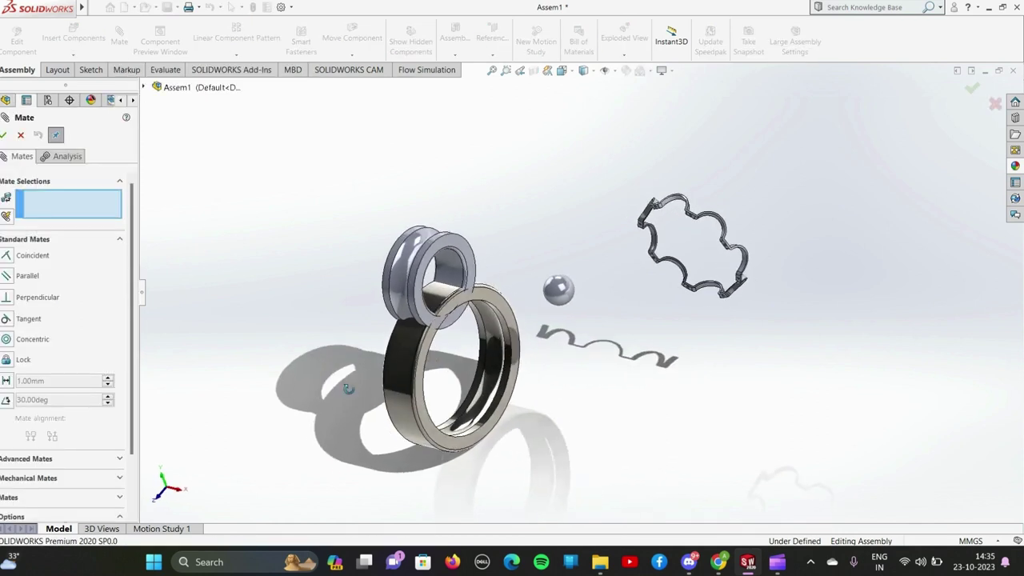
click(404, 361)
click(453, 272)
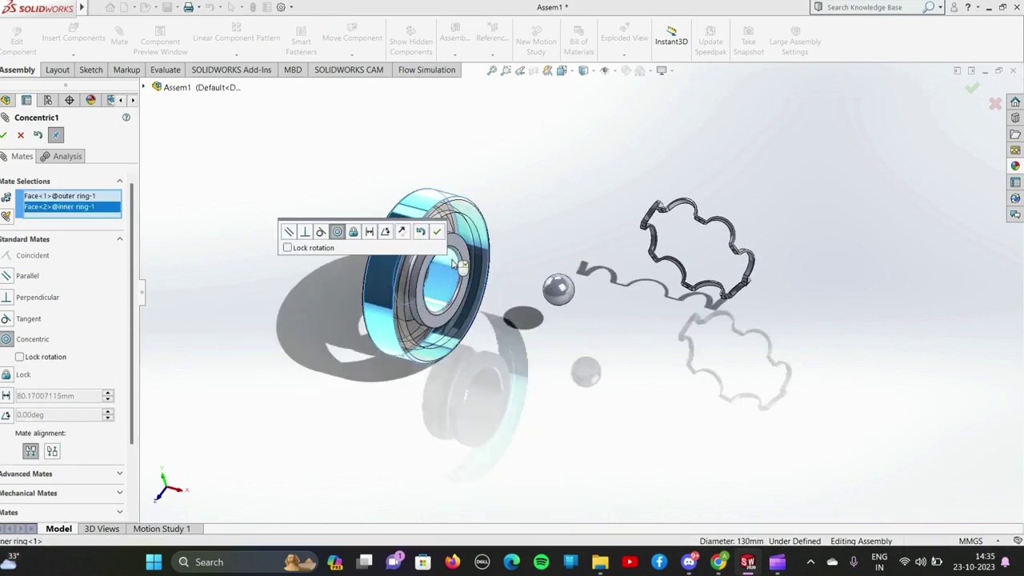
click(437, 231)
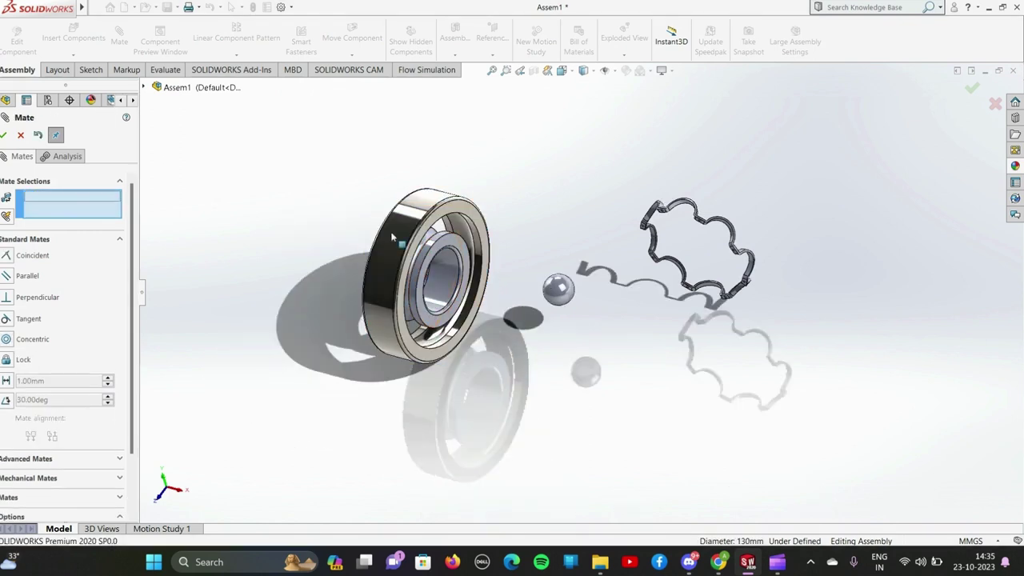
click(4, 134)
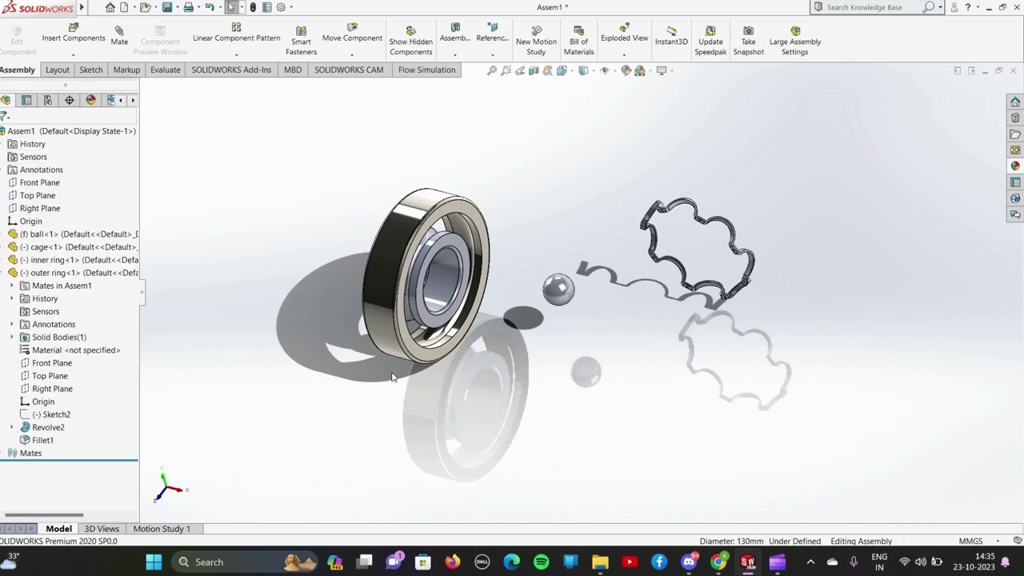
mouse_move(394, 376)
middle_down()
mouse_move(336, 366)
mouse_move(357, 366)
mouse_move(359, 376)
middle_up()
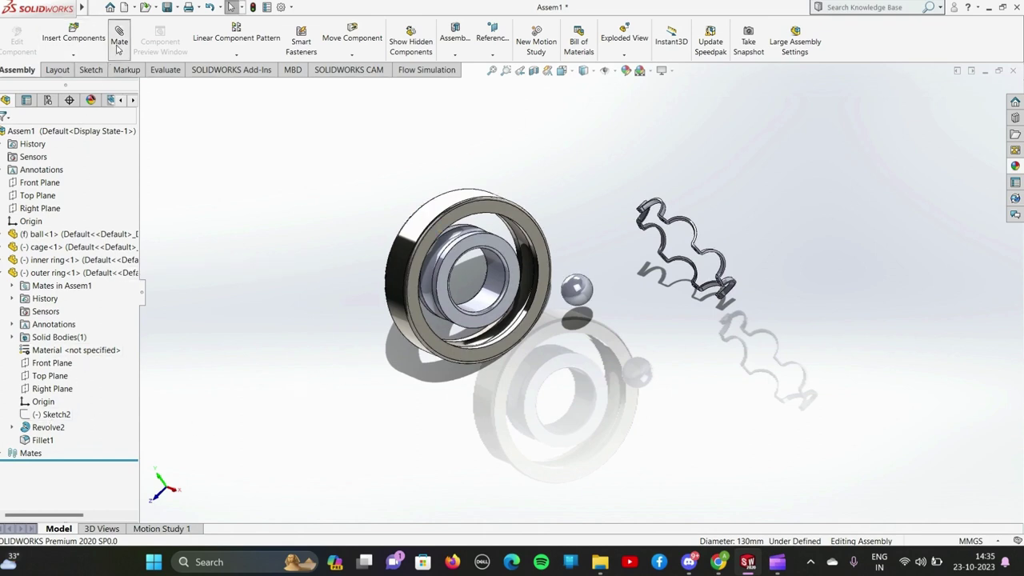
Mate the ball's Front and Right Planes coincident with the inner ring's Front and Right Planes
click(118, 46)
click(143, 87)
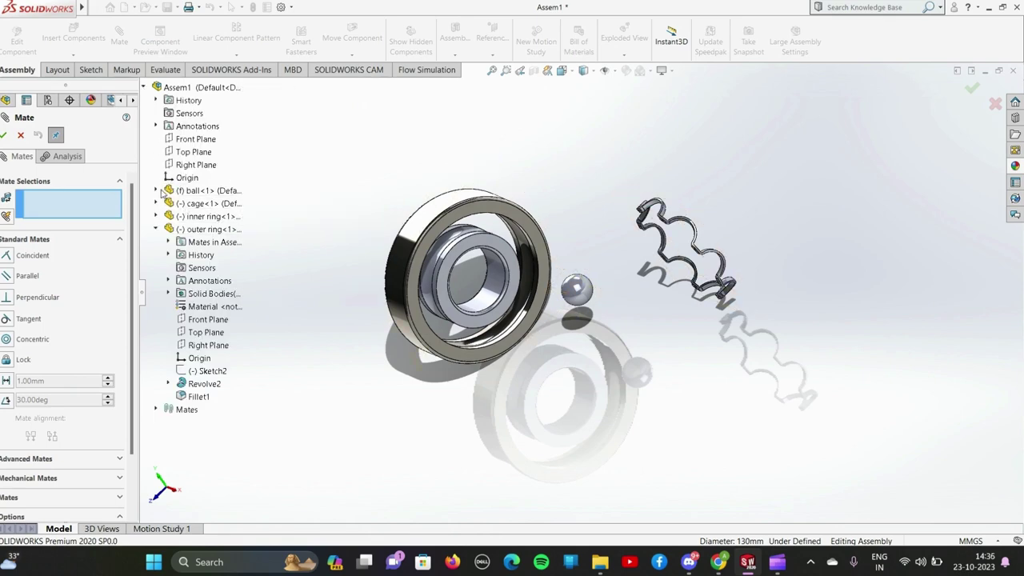
click(156, 191)
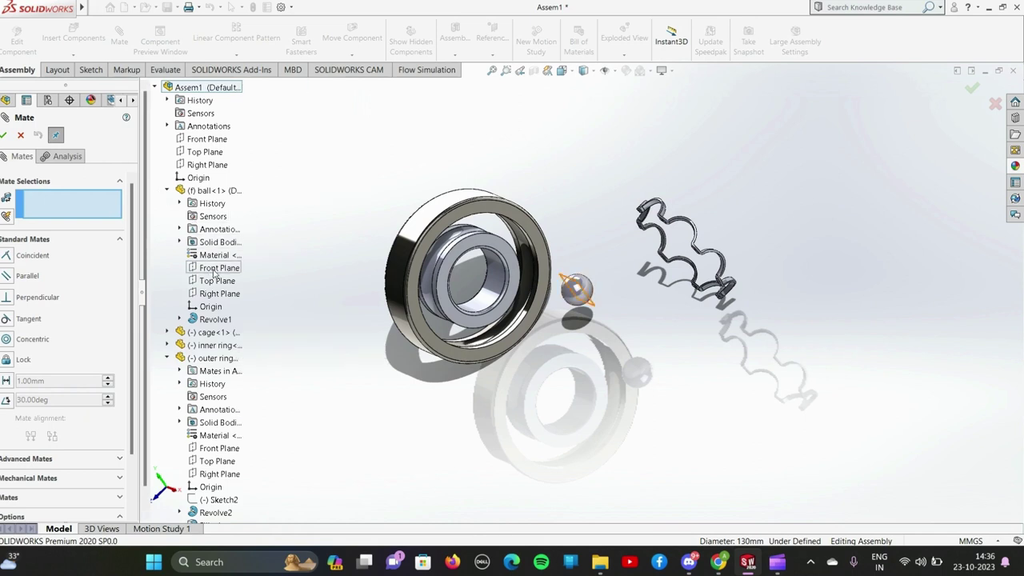
click(215, 270)
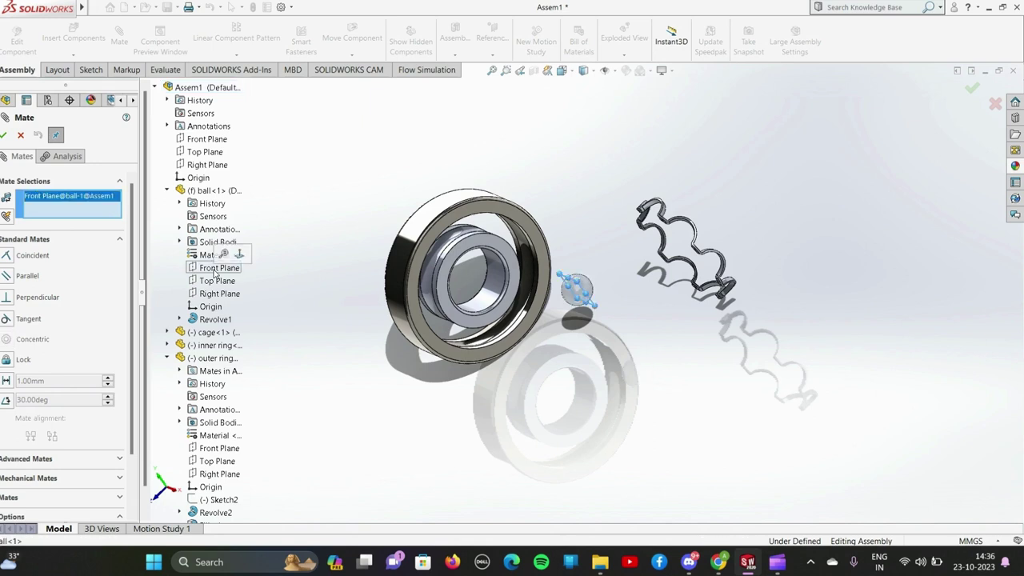
click(167, 345)
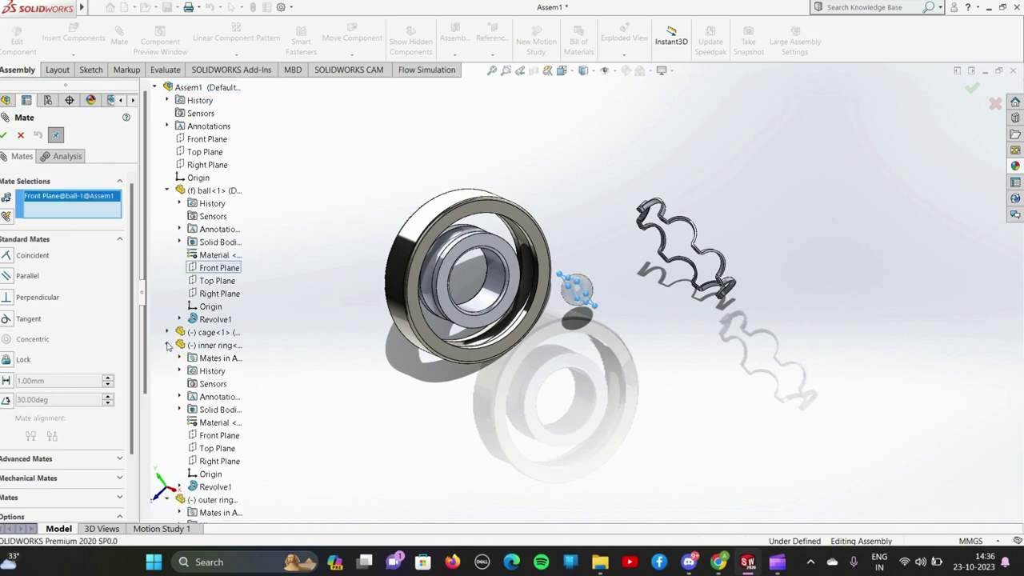
click(224, 440)
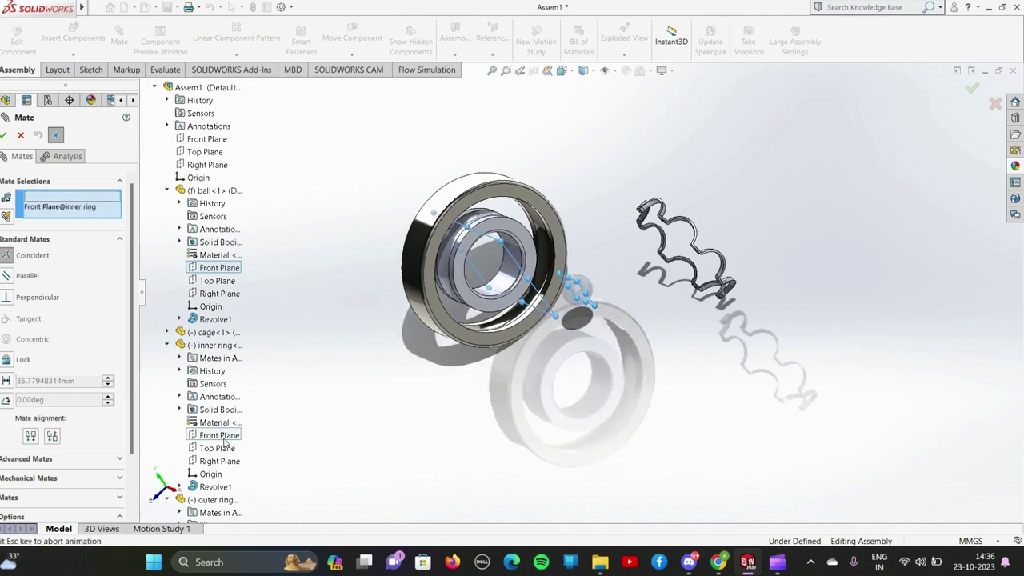
click(4, 136)
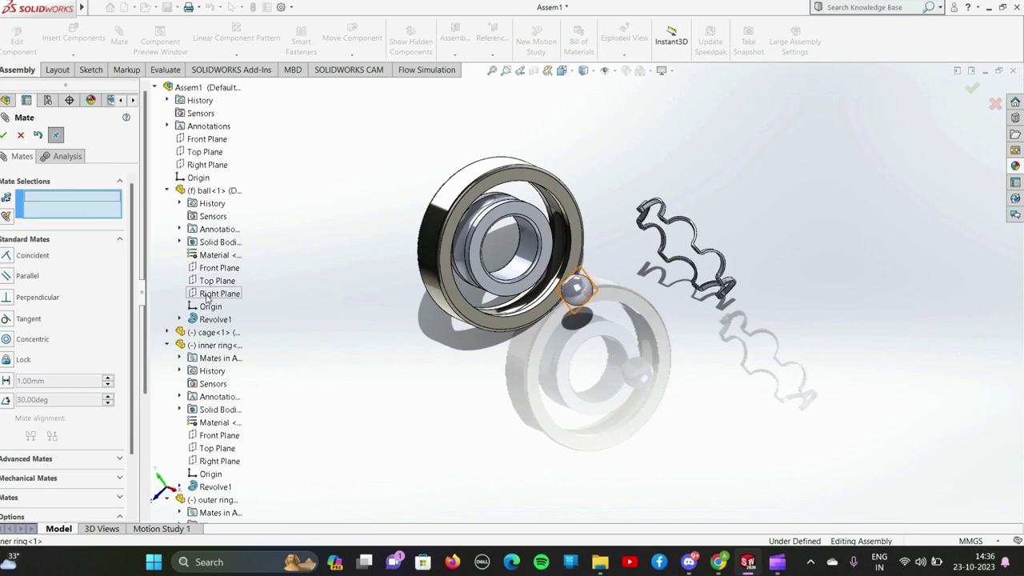
click(207, 298)
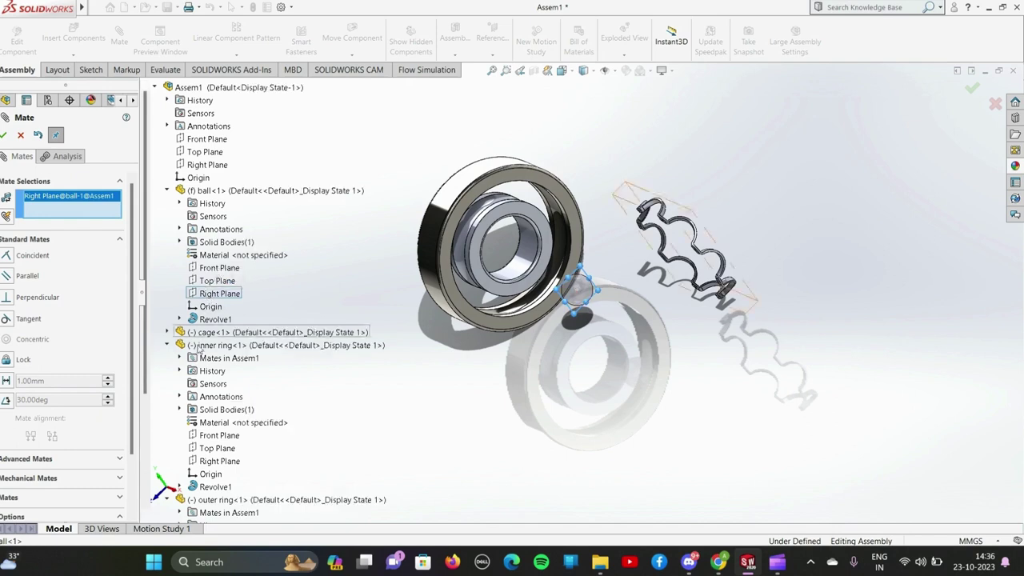
click(210, 462)
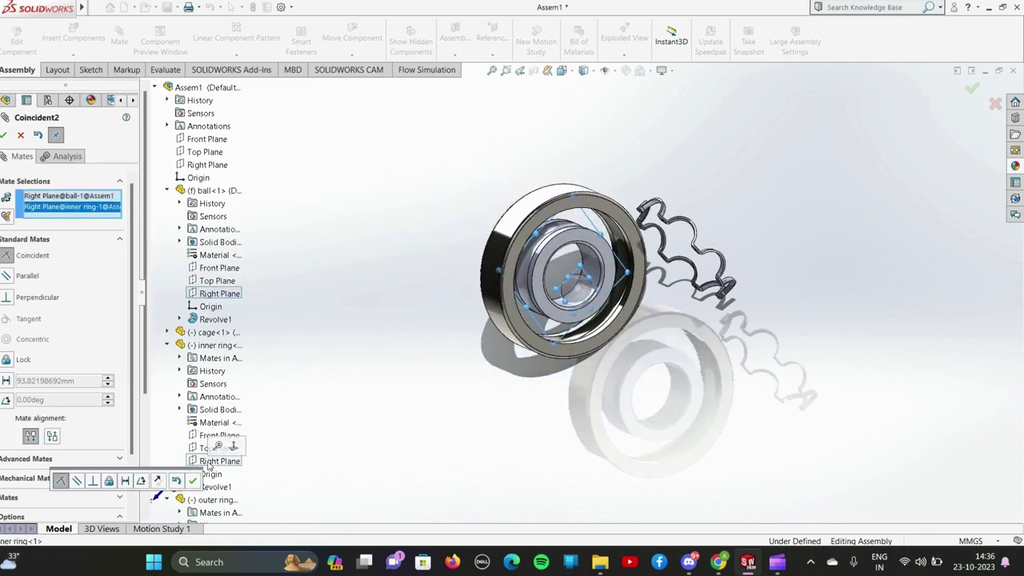
click(4, 136)
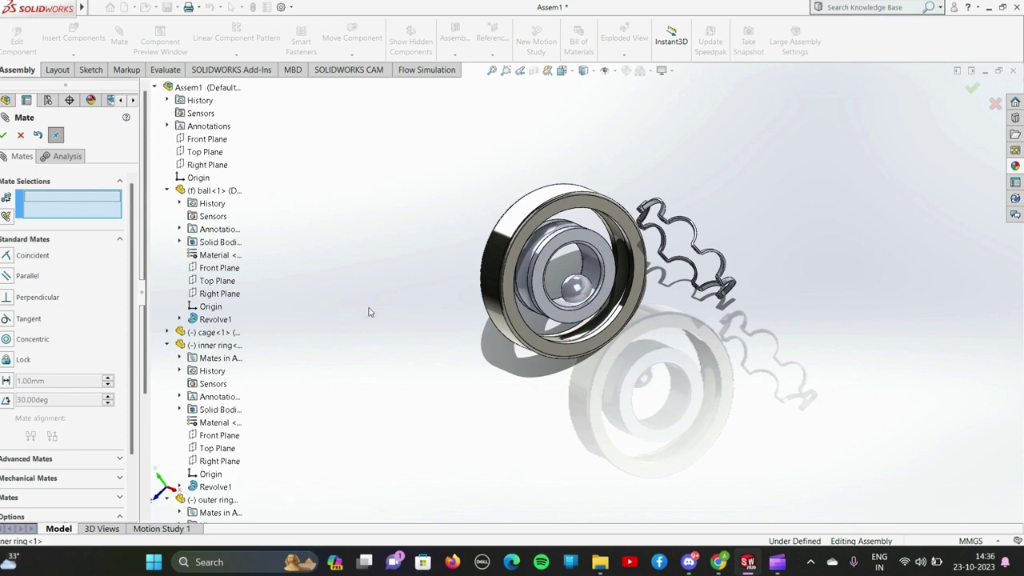
Add a flipped Tangent mate between the ball's surface and the inner ring's raceway
click(587, 293)
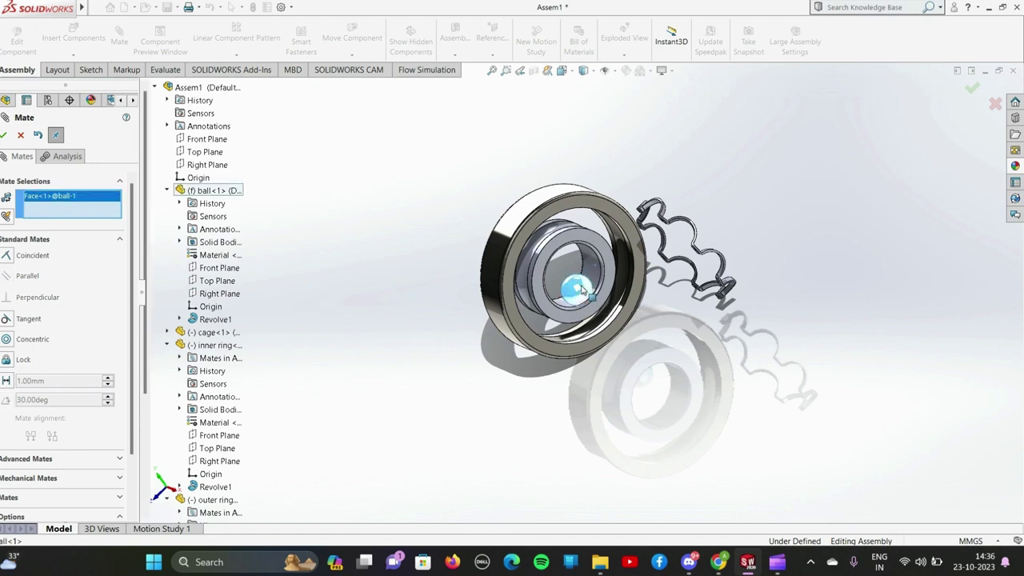
click(525, 270)
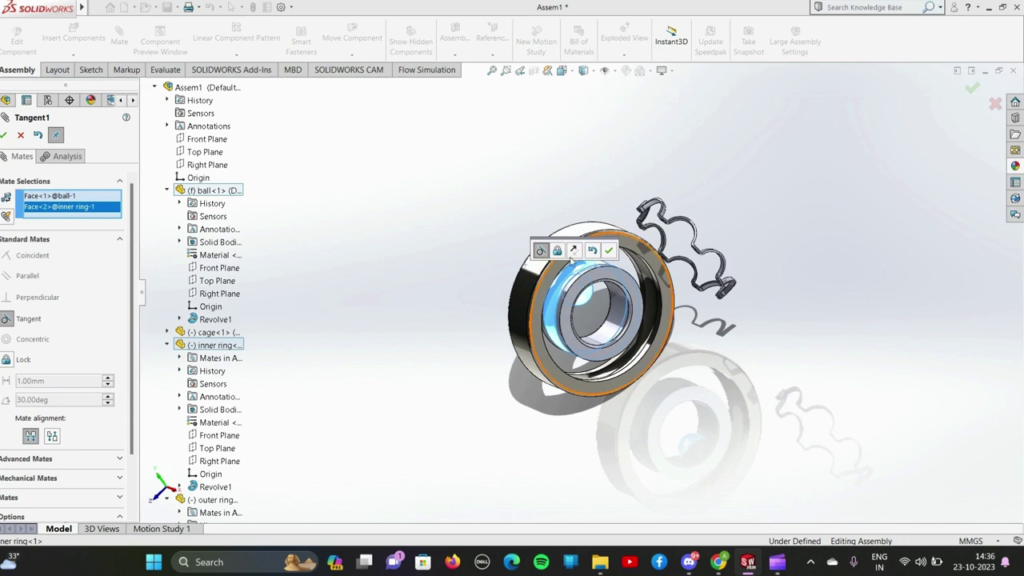
click(575, 251)
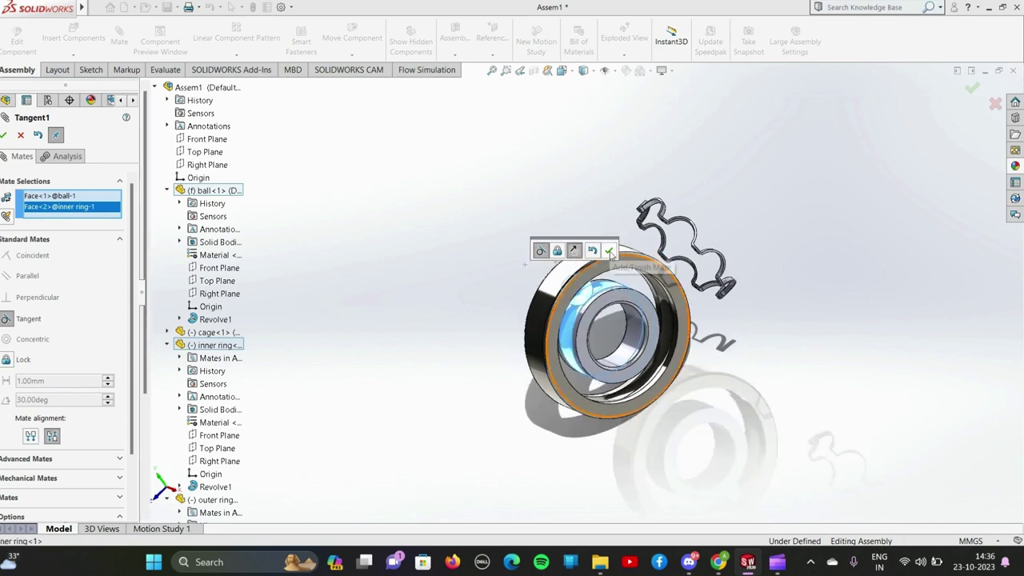
click(608, 252)
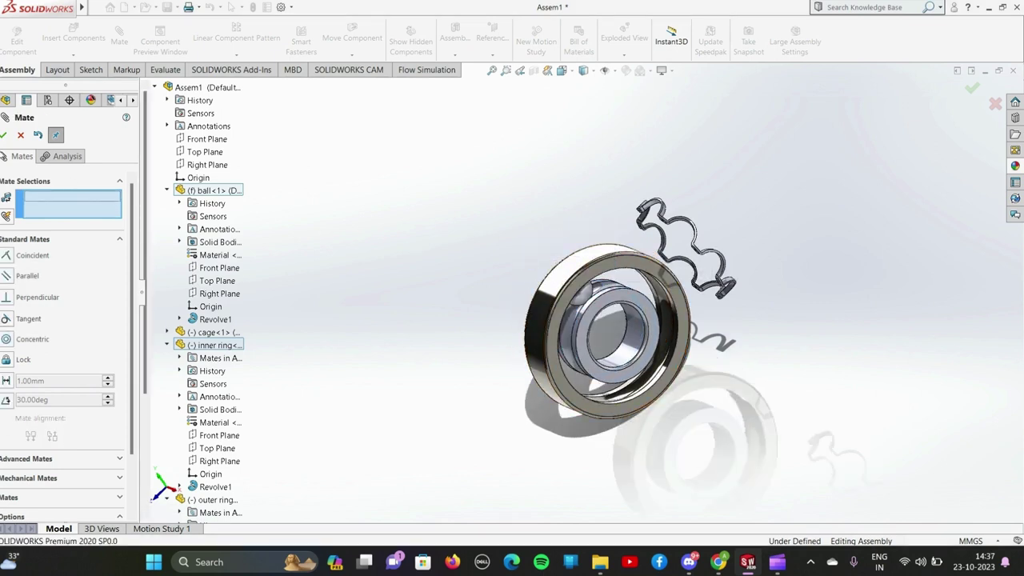
click(4, 138)
Fix the outer ring in place and orbit the bearing to face front
scroll(491, 284, down, 1)
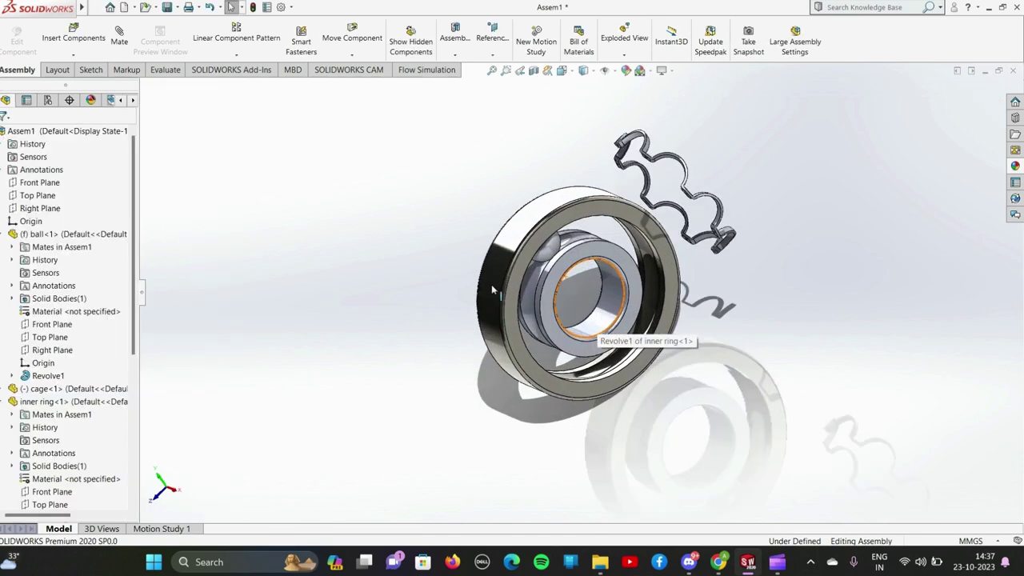
right_click(492, 285)
click(524, 298)
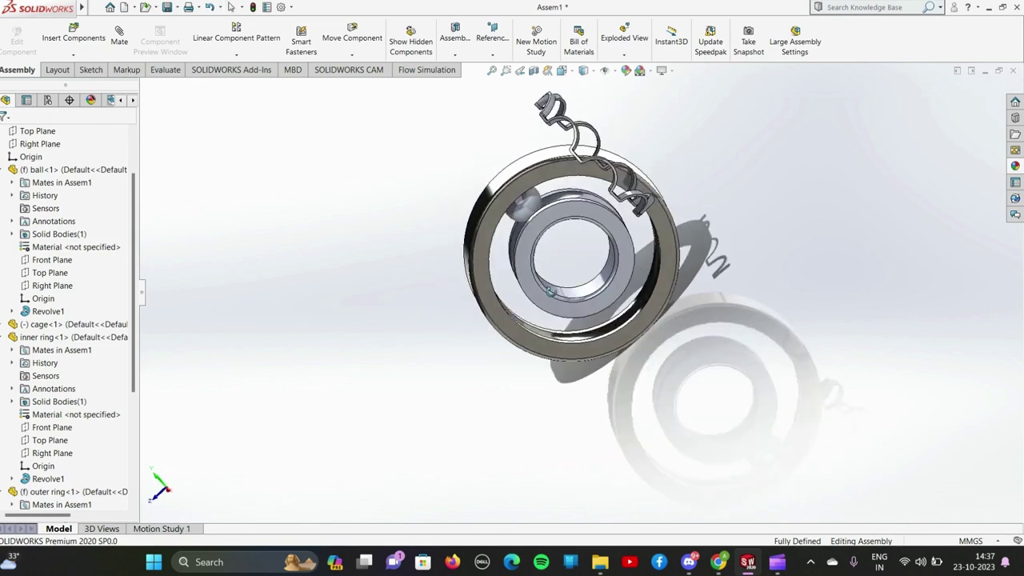
middle_drag(583, 295, 560, 249)
click(596, 252)
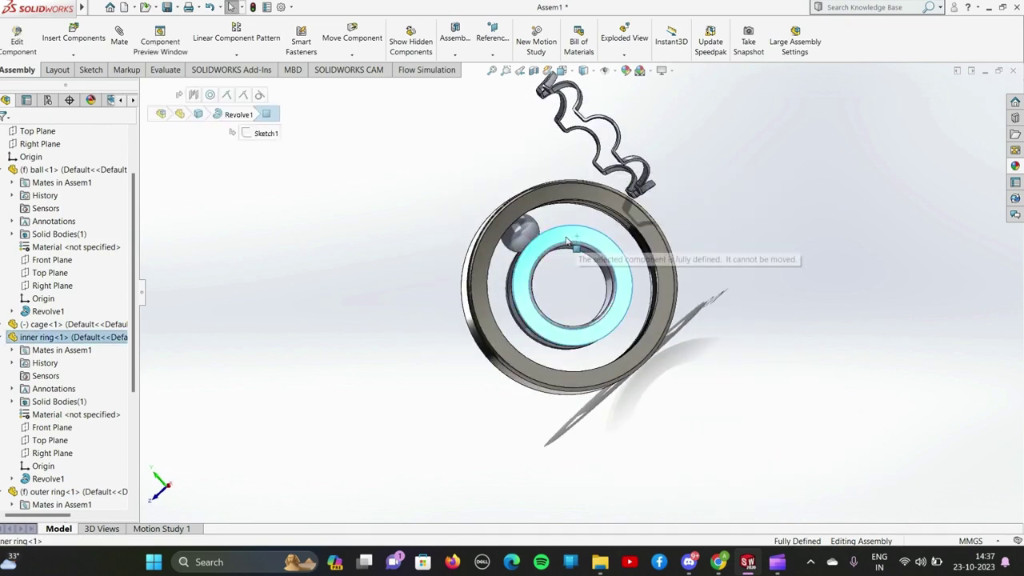
click(468, 244)
right_click(541, 257)
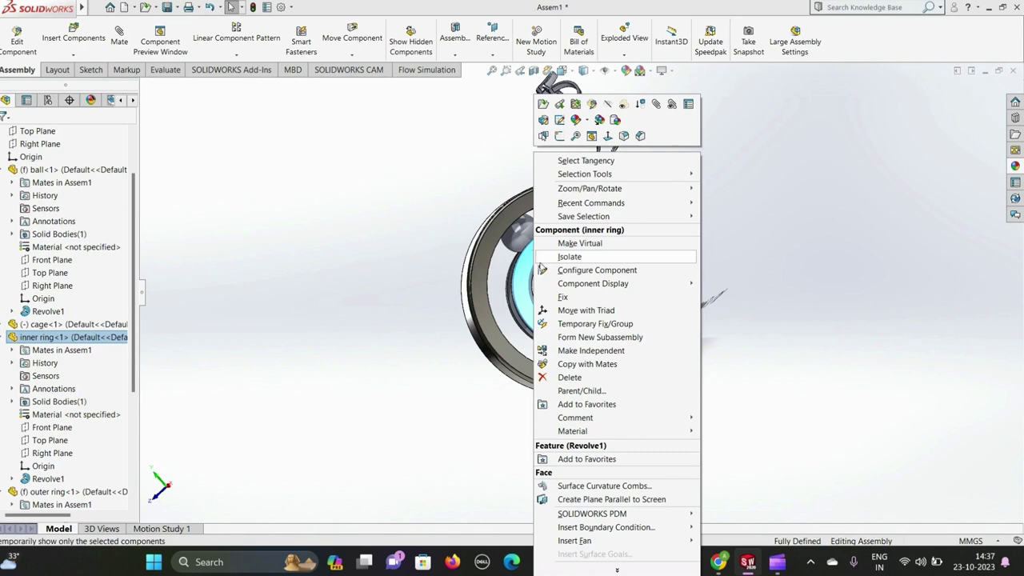
key(Escape)
Float the ball and drag it to the top of the gap between the rings
right_click(521, 237)
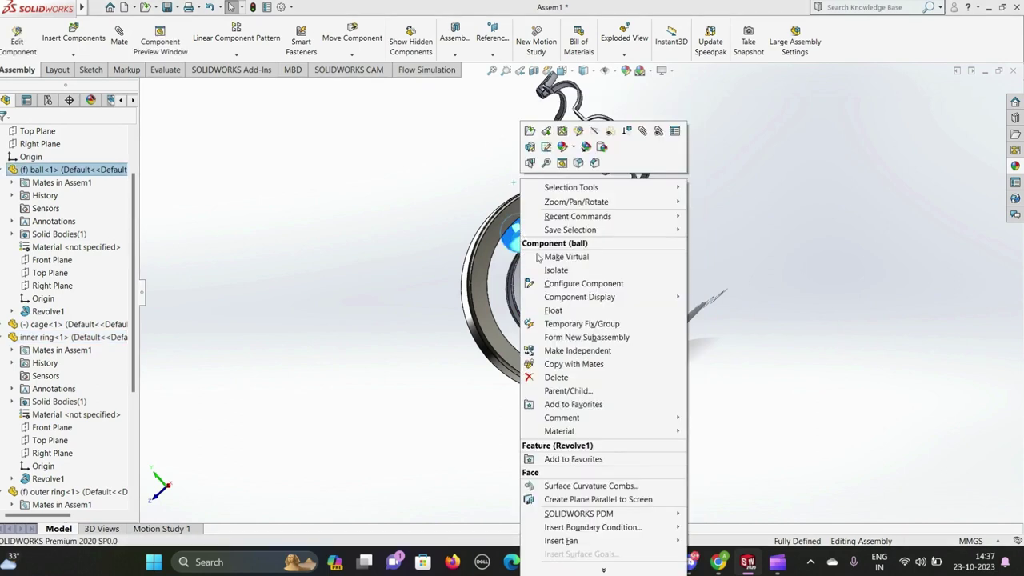
click(552, 310)
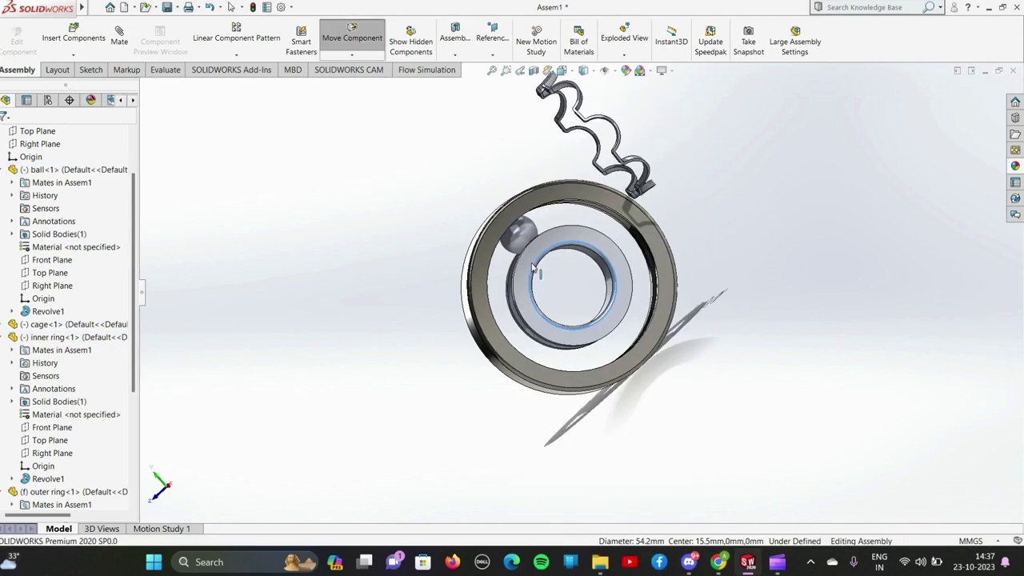
key(Escape)
click(551, 319)
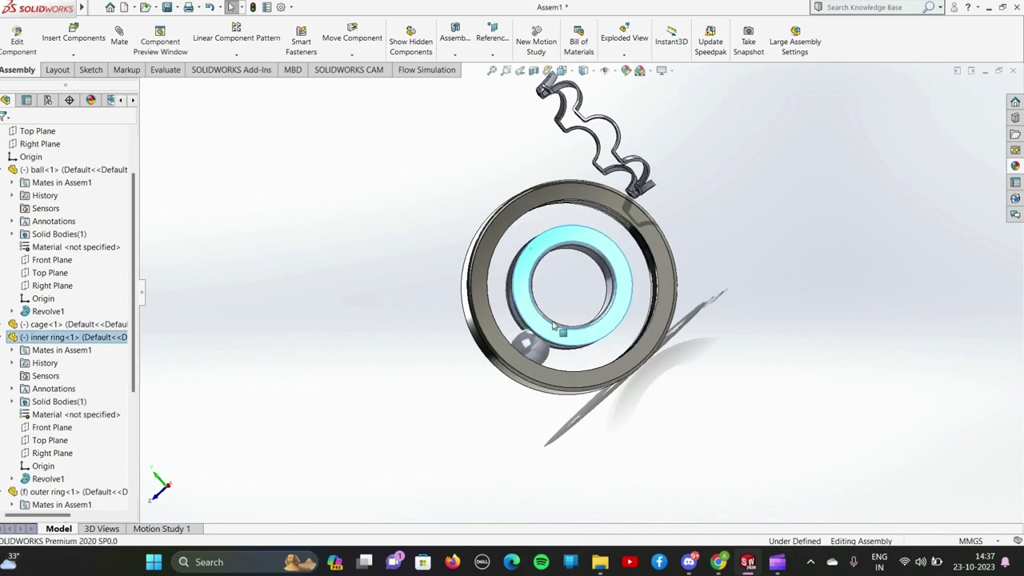
click(308, 215)
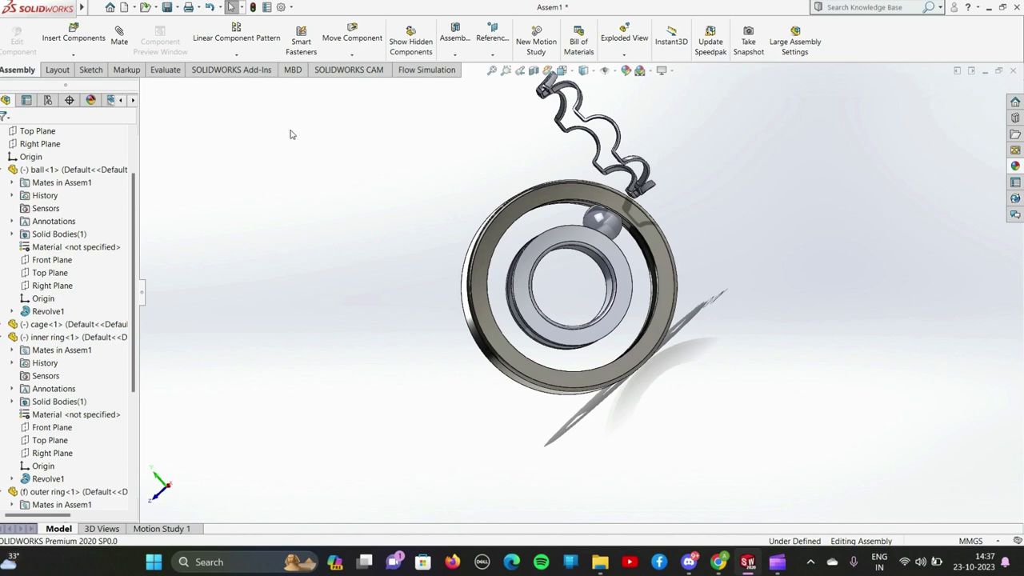
click(236, 54)
Start a Circular Component Pattern with temporary axes shown, using the inner ring's axis
click(248, 82)
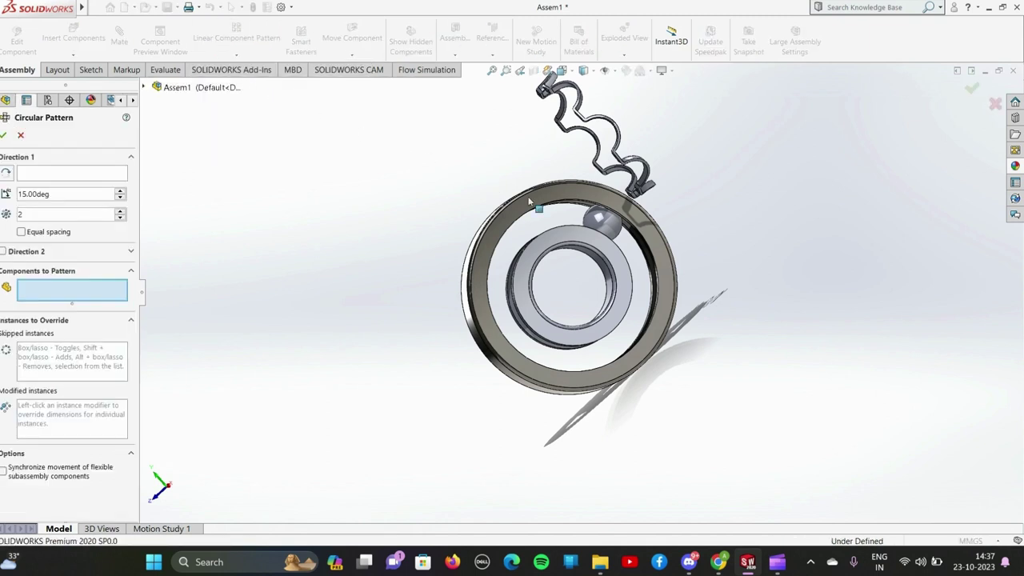
click(616, 71)
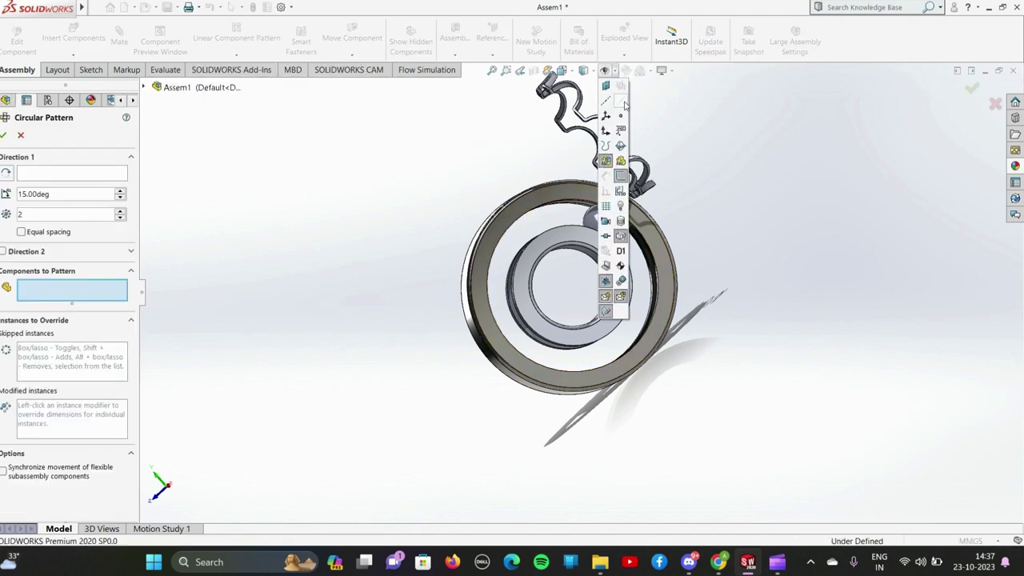
click(621, 100)
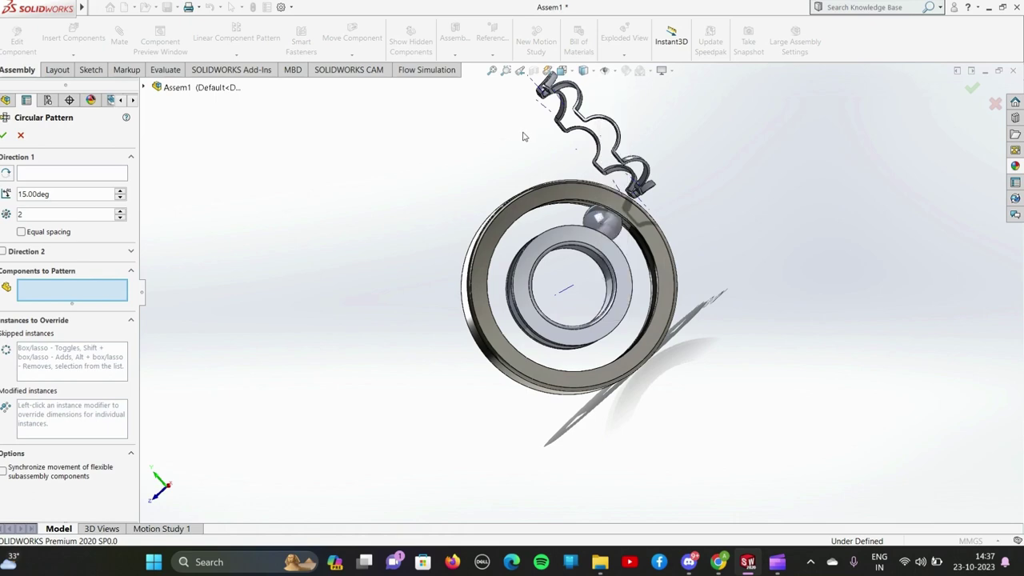
click(83, 176)
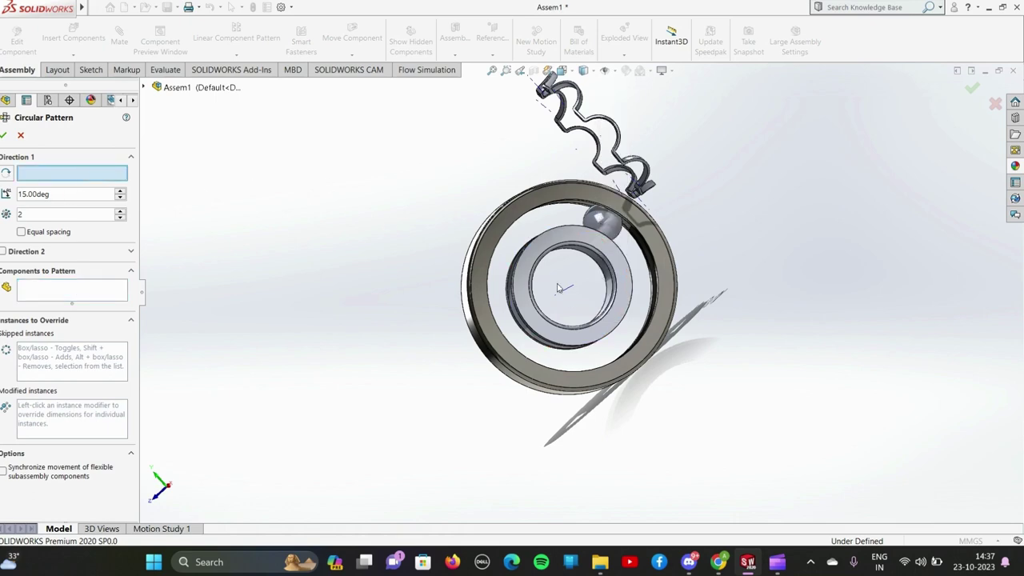
scroll(570, 296, down, 2)
scroll(571, 292, down, 3)
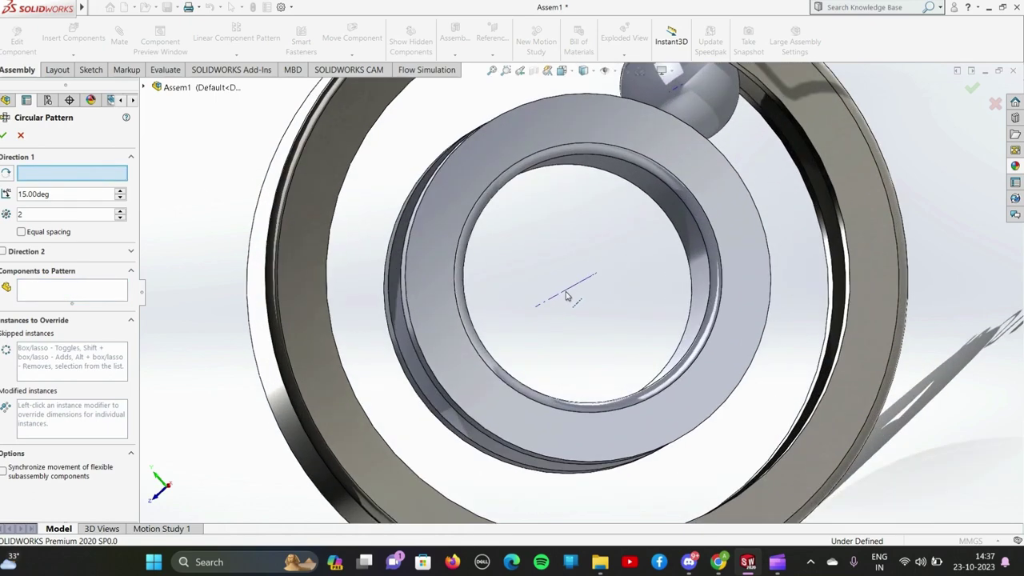
scroll(573, 289, down, 3)
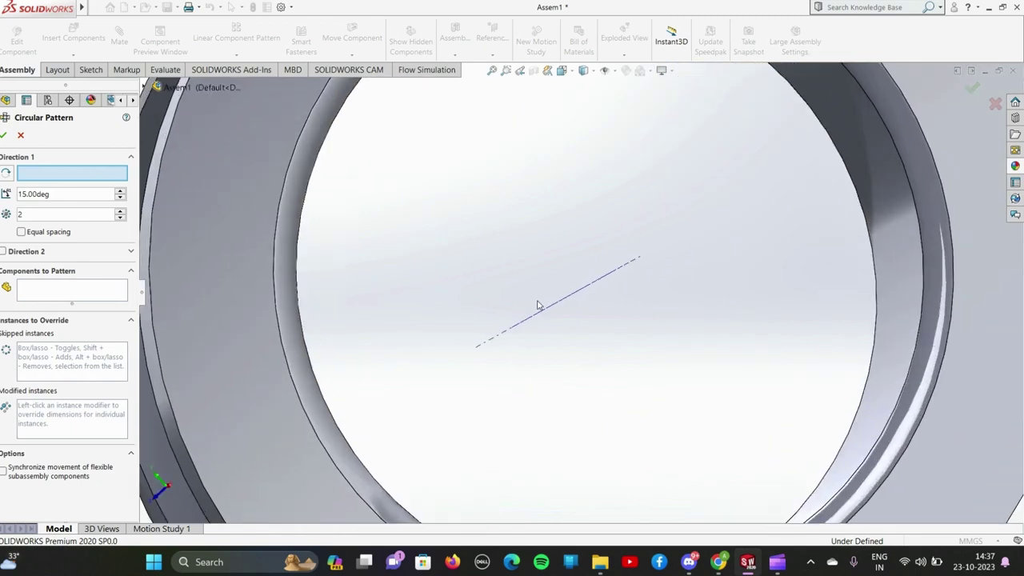
scroll(538, 304, up, 2)
mouse_move(539, 299)
middle_down()
mouse_move(557, 325)
mouse_move(594, 311)
middle_up()
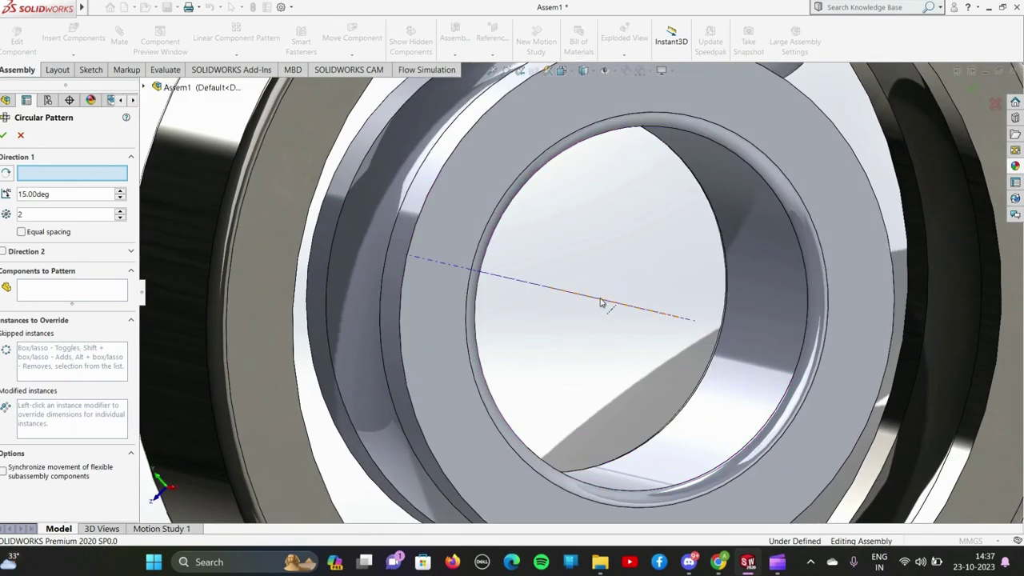
click(602, 302)
scroll(602, 302, up, 2)
scroll(601, 301, up, 3)
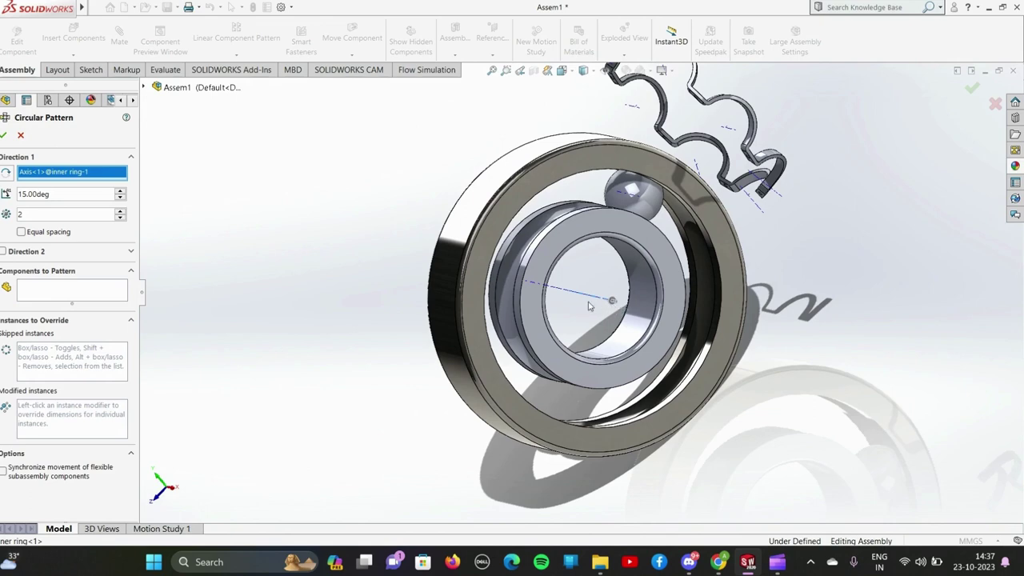
Pattern the ball as 8 equally spaced instances and confirm
click(91, 293)
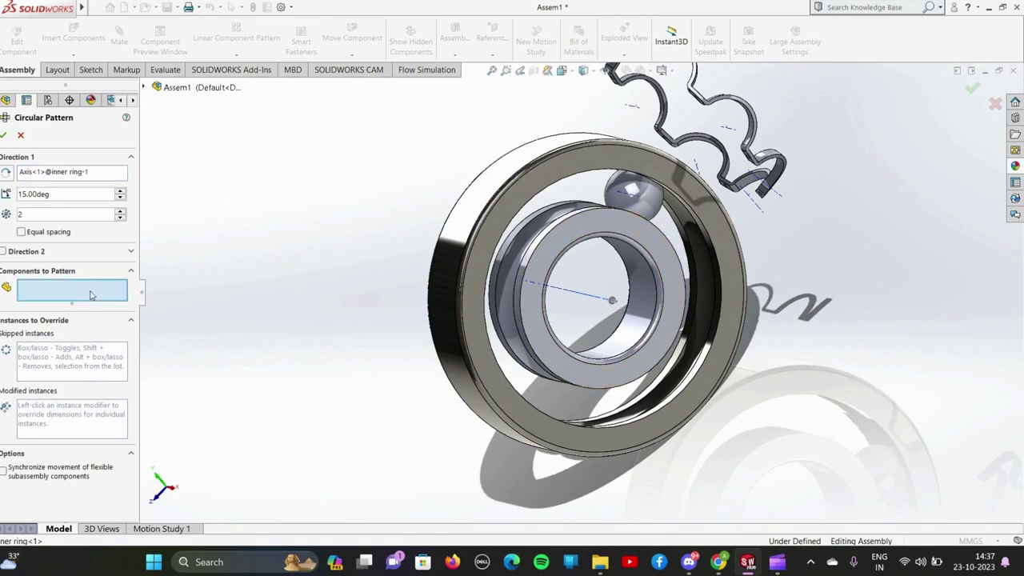
click(656, 194)
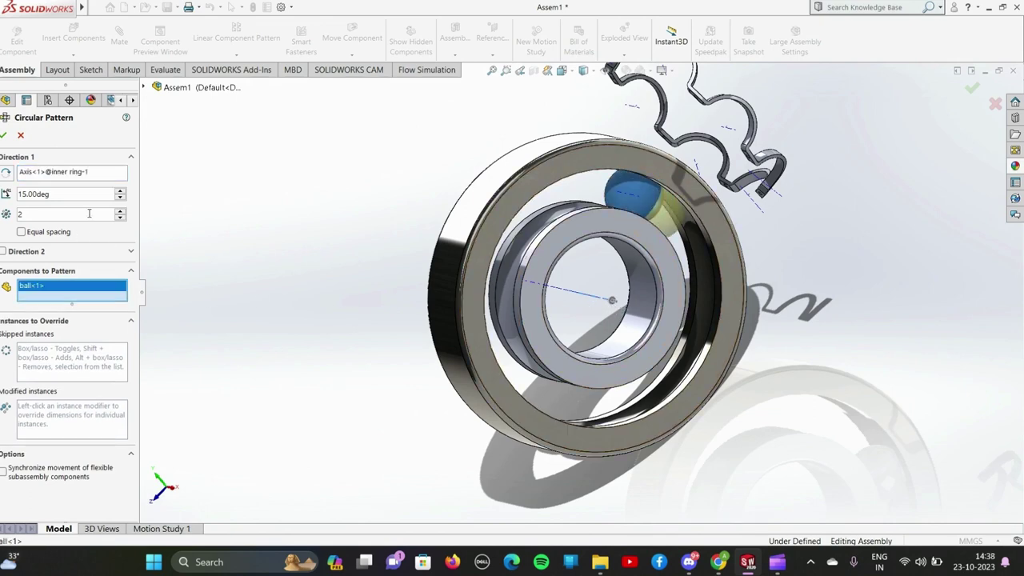
text(8)
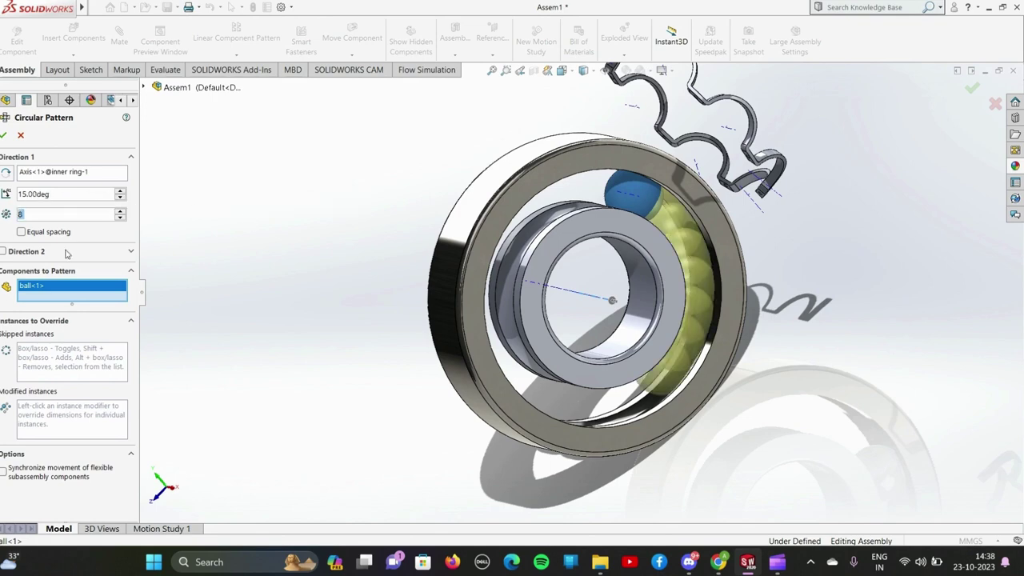
click(21, 232)
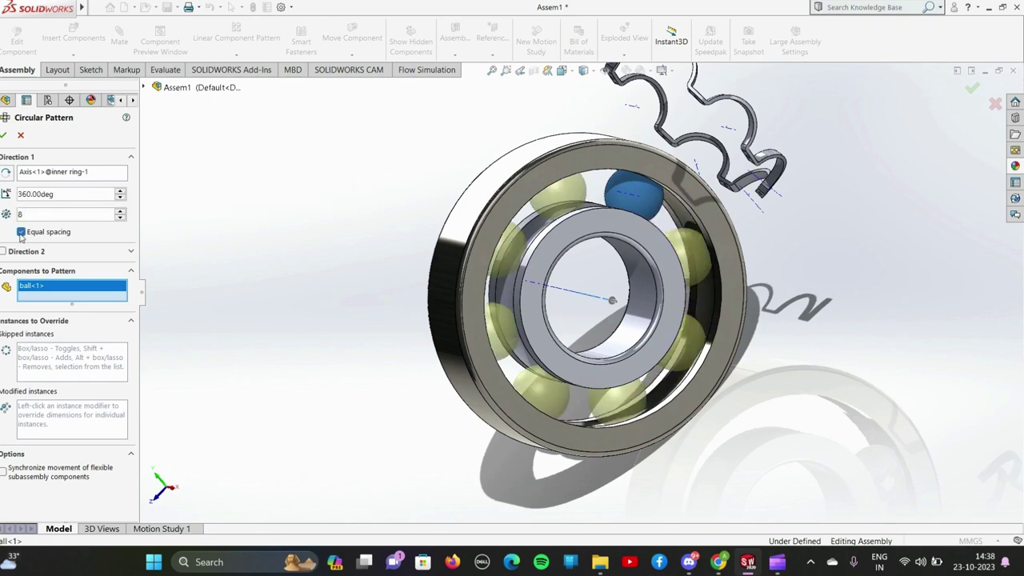
click(3, 138)
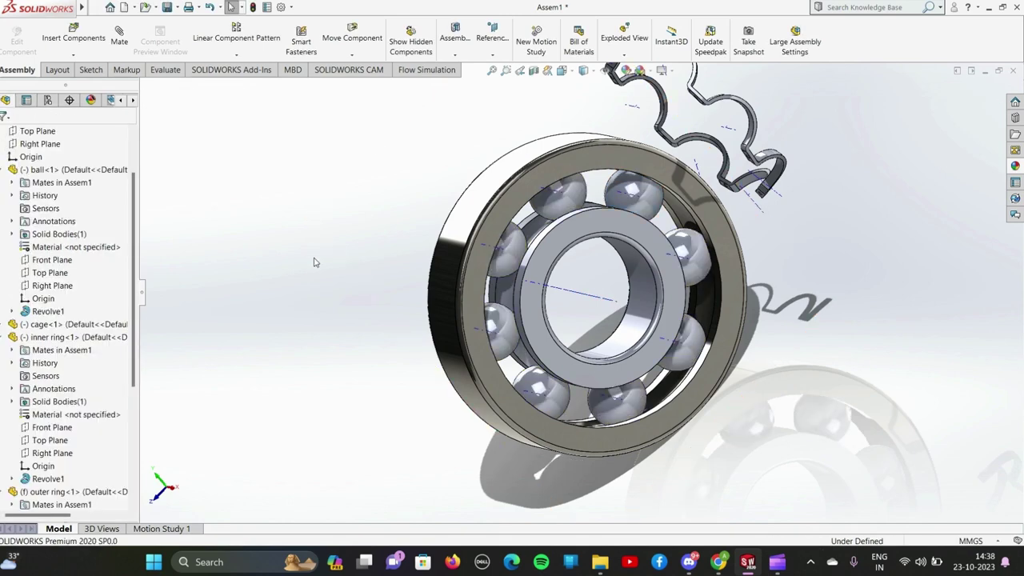
Spin the inner ring to test motion, turn on View Temporary Axes, and start a Mate
mouse_move(564, 255)
mouse_down()
mouse_move(575, 243)
mouse_move(686, 322)
mouse_move(672, 316)
mouse_up()
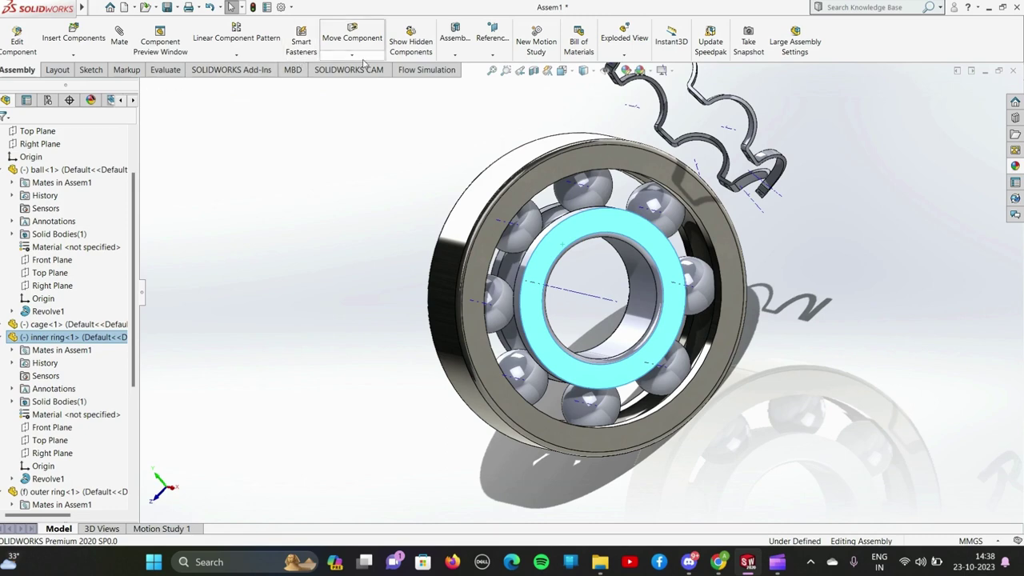
click(613, 70)
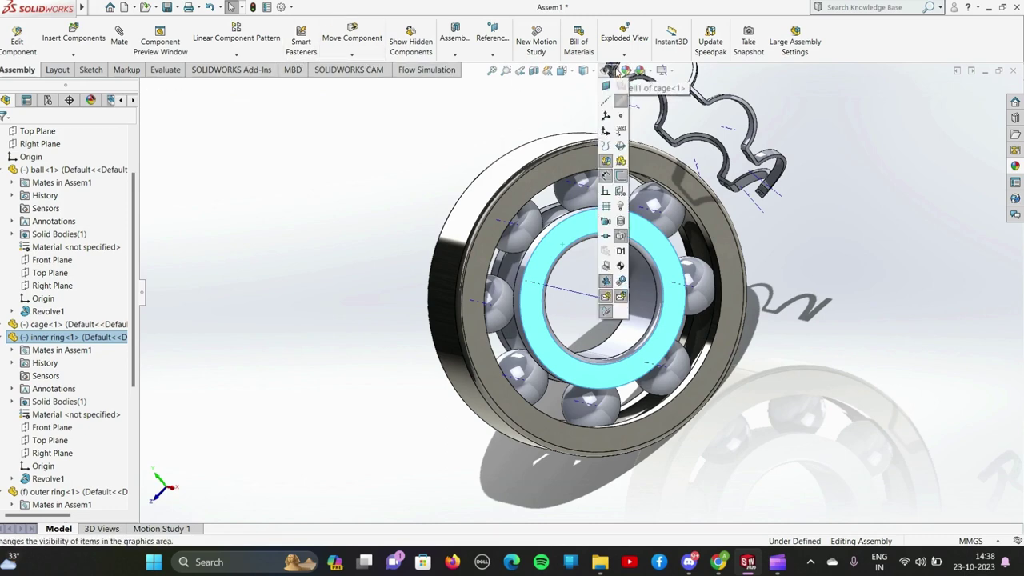
click(613, 70)
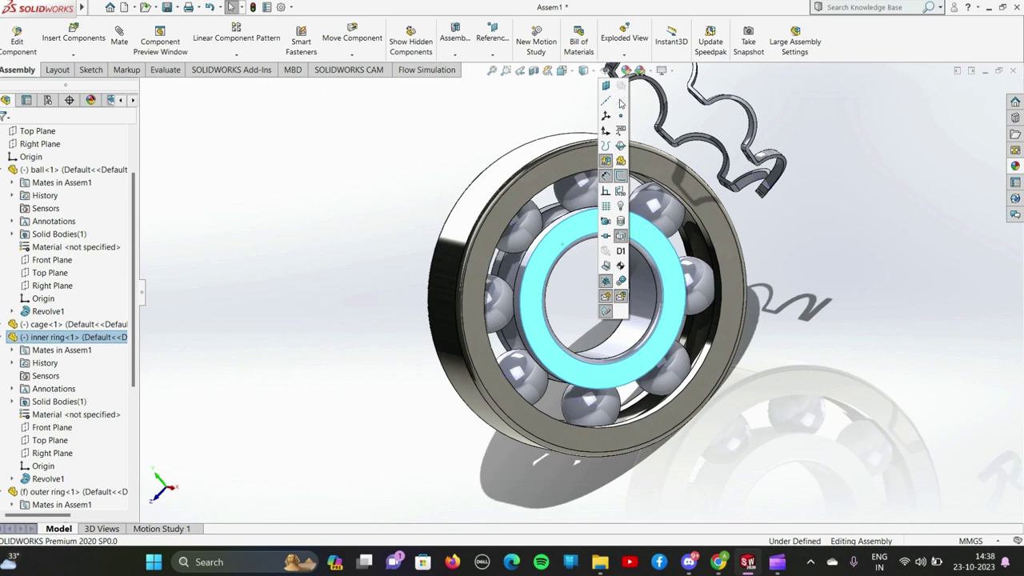
click(344, 206)
key(ctrl+7)
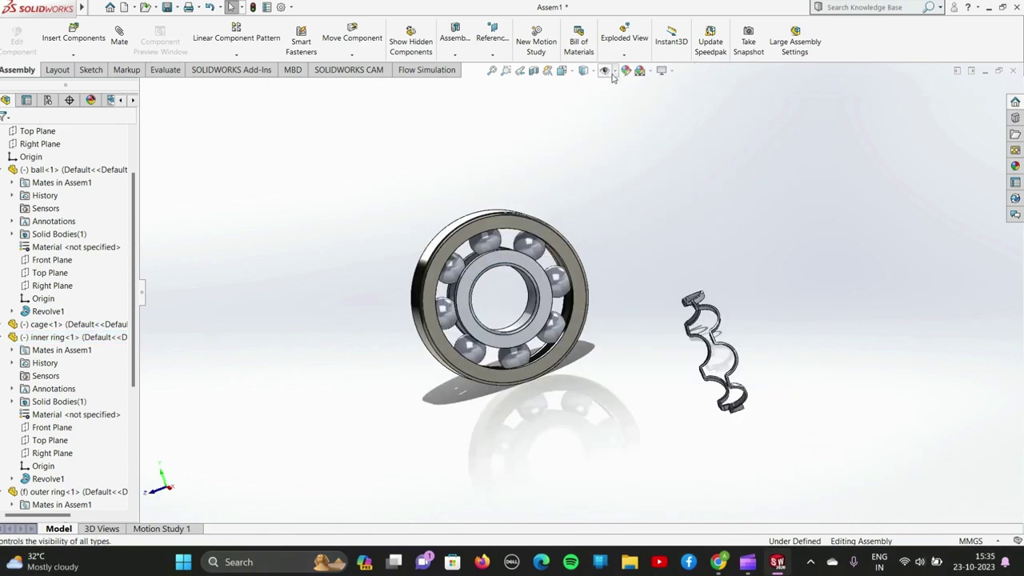
click(613, 70)
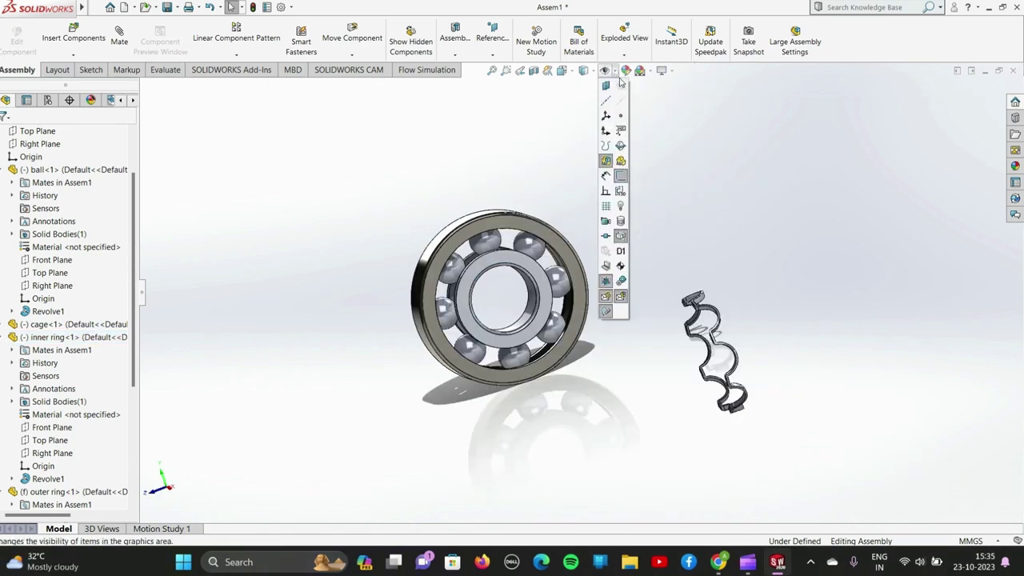
click(622, 102)
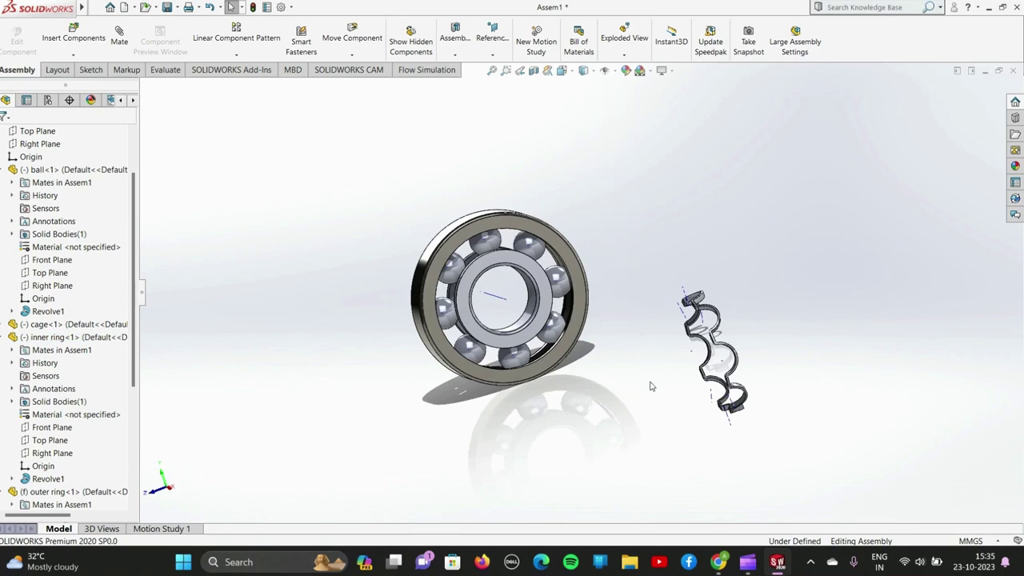
click(120, 36)
scroll(509, 308, down, 5)
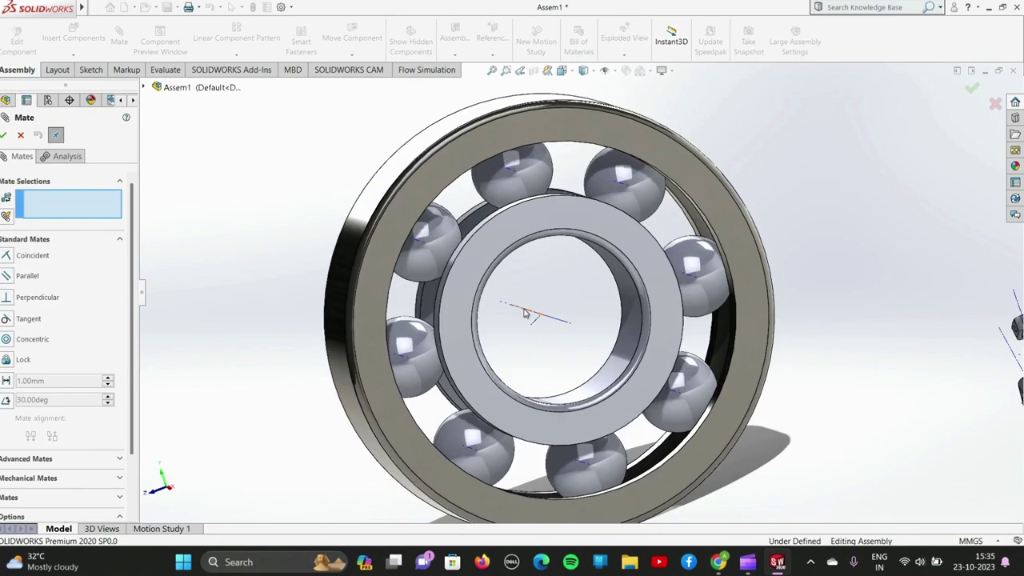
Mate the cage's axis coincident with the inner ring's axis
click(525, 313)
scroll(525, 313, up, 5)
scroll(712, 352, down, 2)
scroll(596, 280, down, 3)
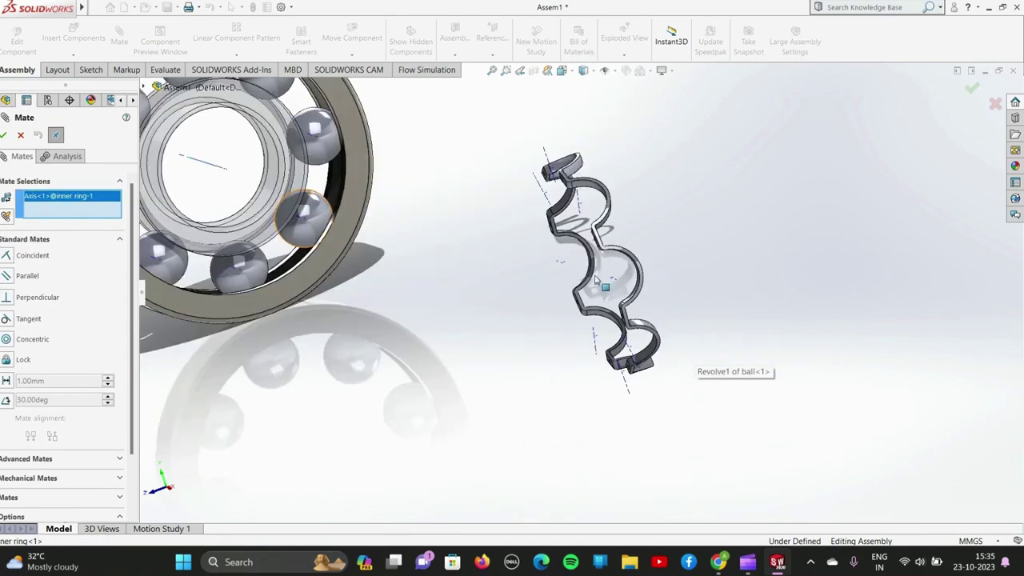
scroll(596, 280, down, 2)
scroll(621, 288, down, 3)
mouse_move(677, 277)
middle_down()
mouse_move(608, 304)
mouse_move(699, 297)
middle_up()
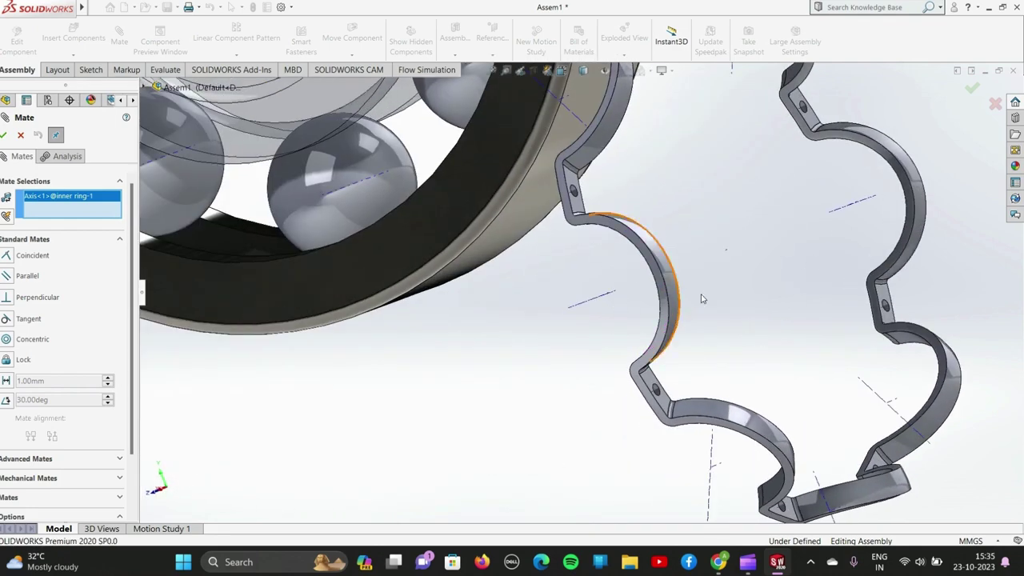
scroll(699, 297, down, 5)
scroll(747, 279, down, 2)
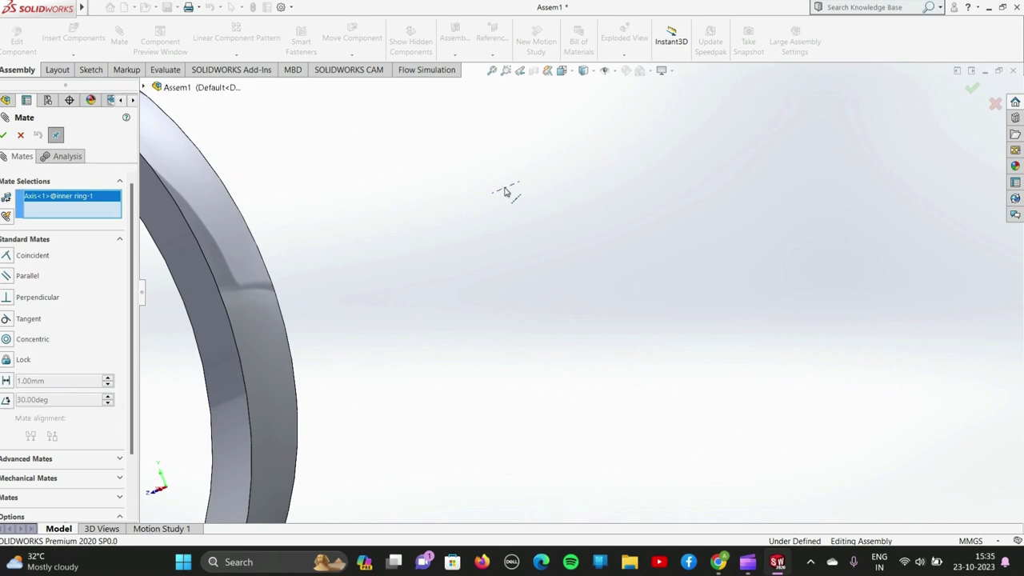
scroll(504, 192, down, 3)
click(553, 242)
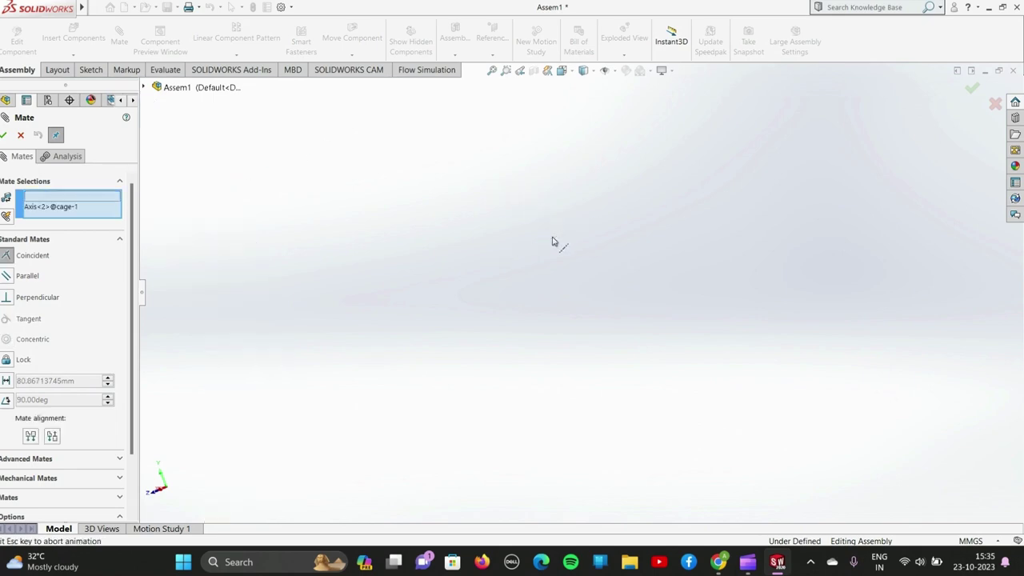
scroll(528, 277, up, 2)
scroll(482, 290, up, 3)
scroll(452, 304, up, 3)
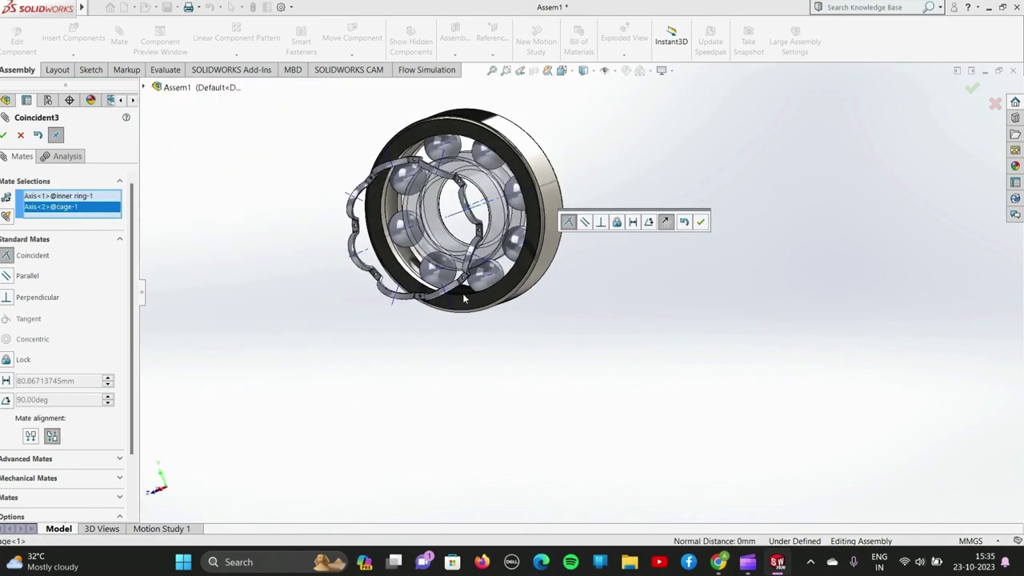
click(699, 222)
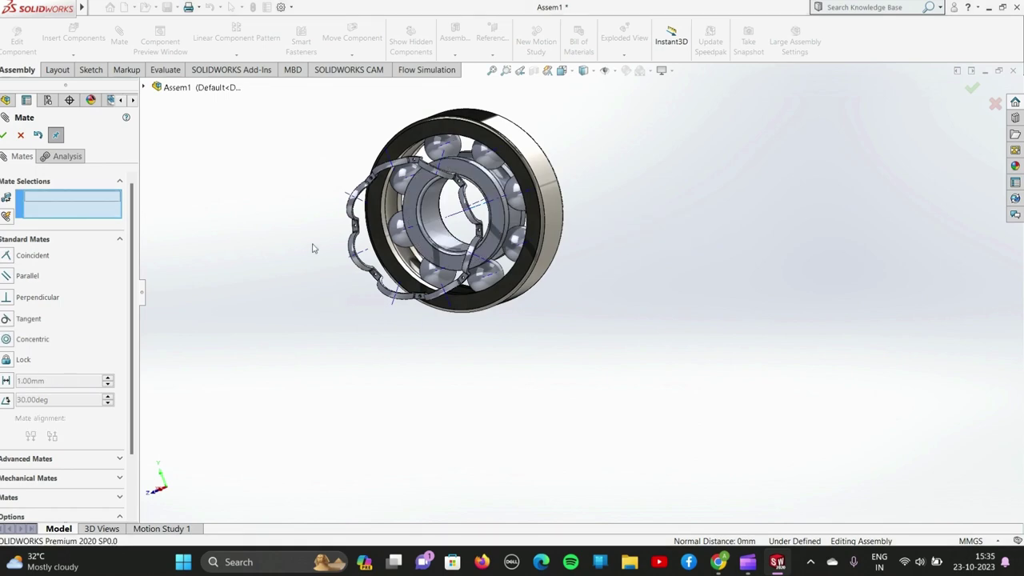
Hide the axes and make a ball face concentric with a cage pocket face
middle_drag(313, 248, 483, 229)
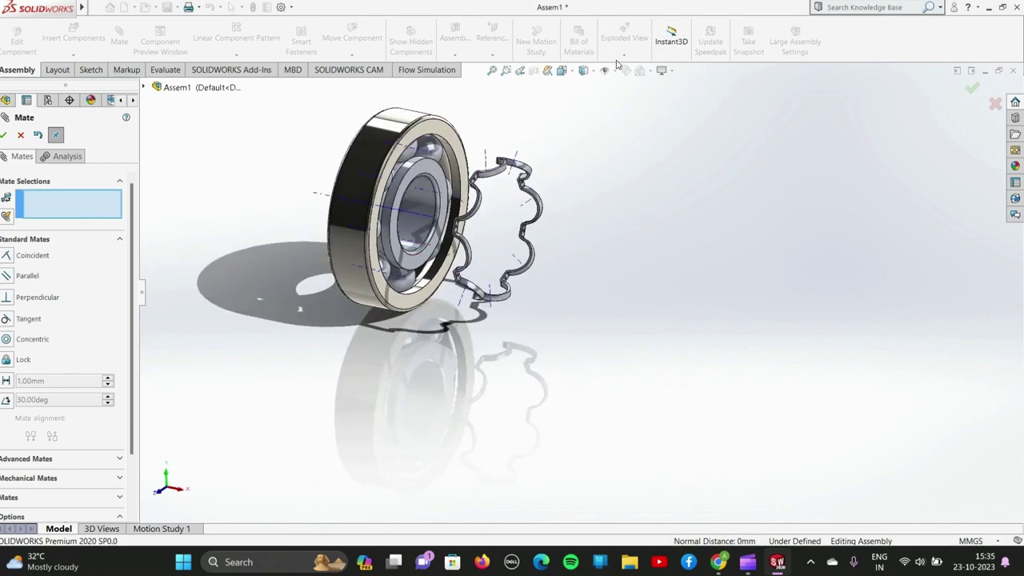
click(610, 71)
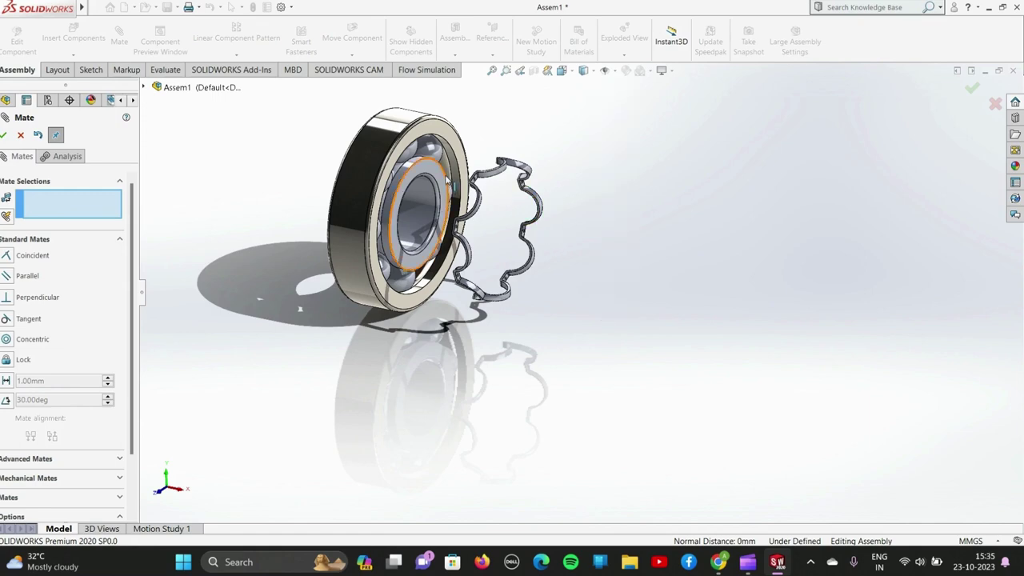
scroll(472, 192, down, 3)
click(477, 185)
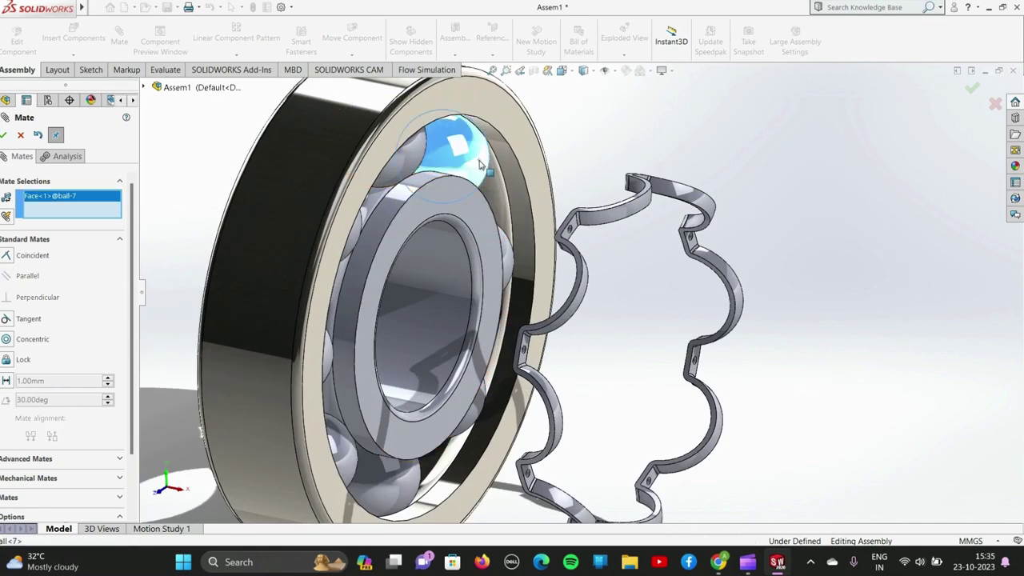
mouse_move(599, 163)
middle_down()
mouse_move(629, 210)
mouse_move(831, 285)
middle_up()
click(870, 313)
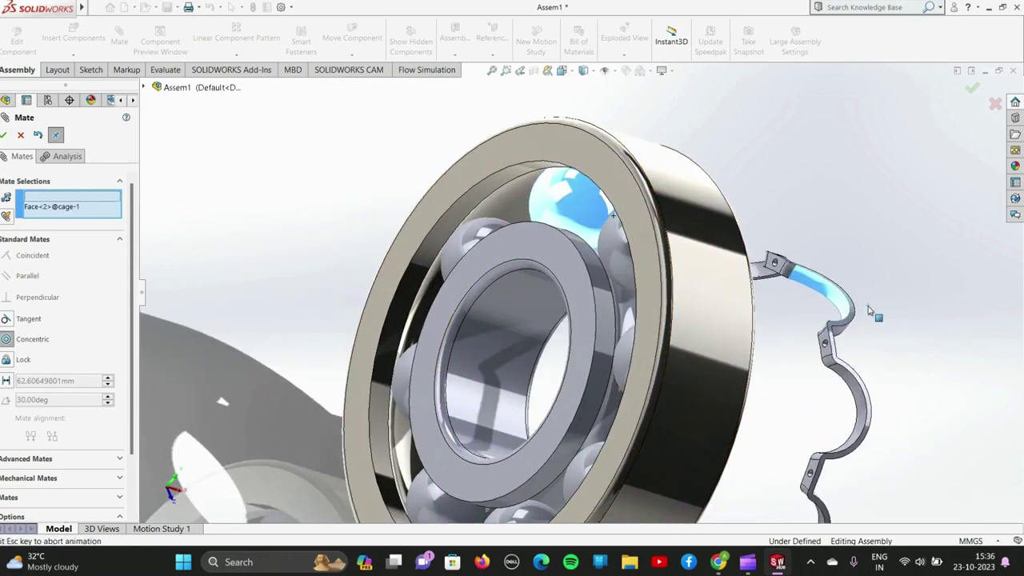
click(968, 325)
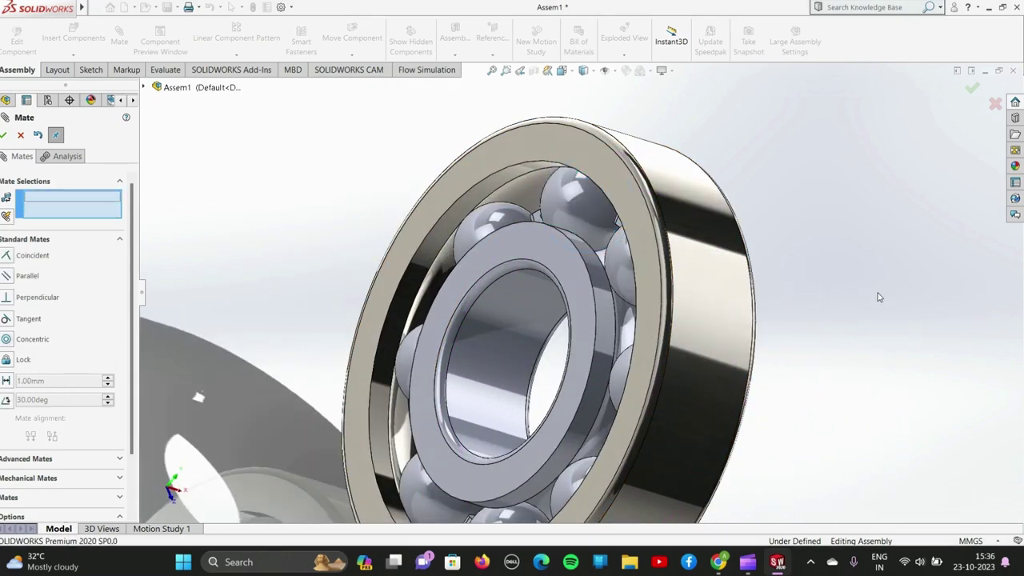
scroll(809, 297, up, 3)
mouse_move(809, 297)
middle_down()
mouse_move(698, 272)
mouse_move(664, 276)
middle_up()
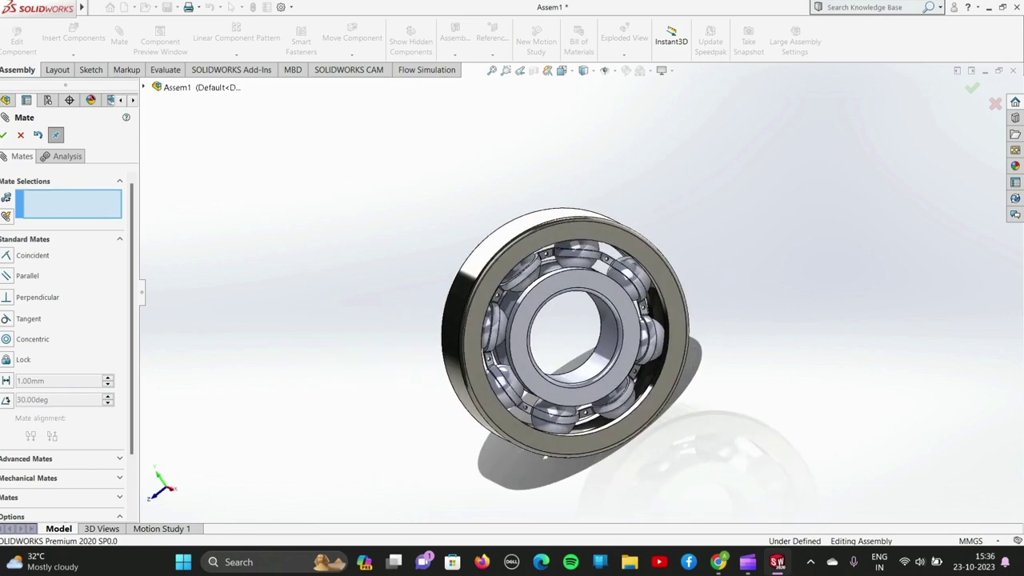
Close the mates and spin the inner ring to check balls and cage follow
click(6, 136)
scroll(532, 226, up, 4)
scroll(532, 226, down, 4)
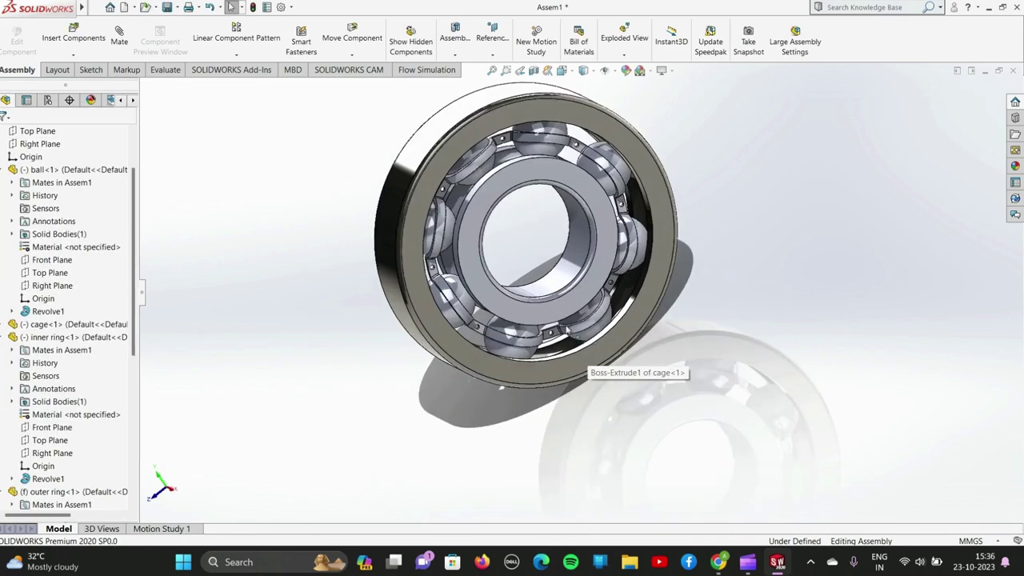
scroll(532, 227, down, 4)
key(ctrl+1)
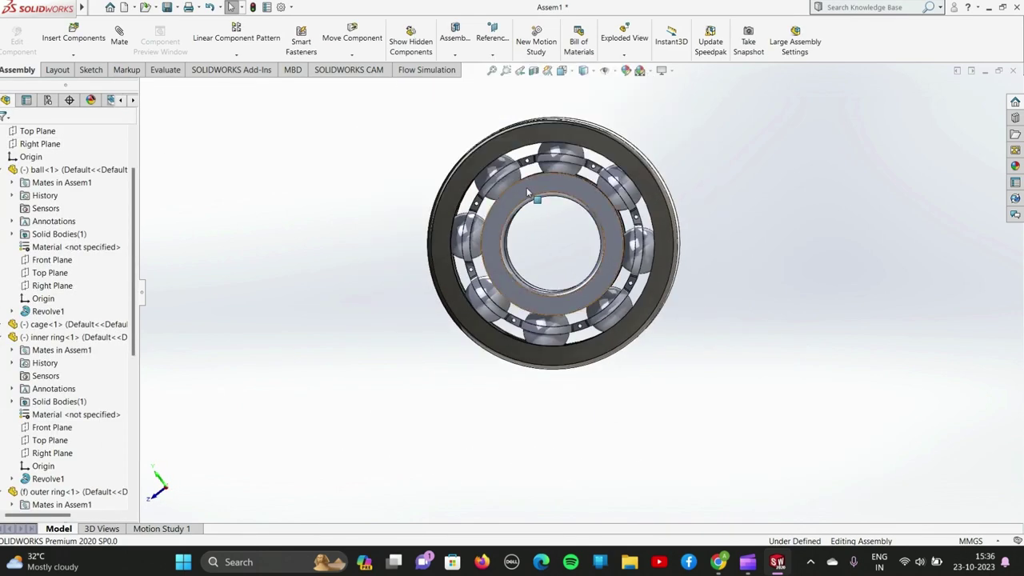
scroll(534, 211, down, 2)
click(535, 211)
drag(534, 211, 380, 203)
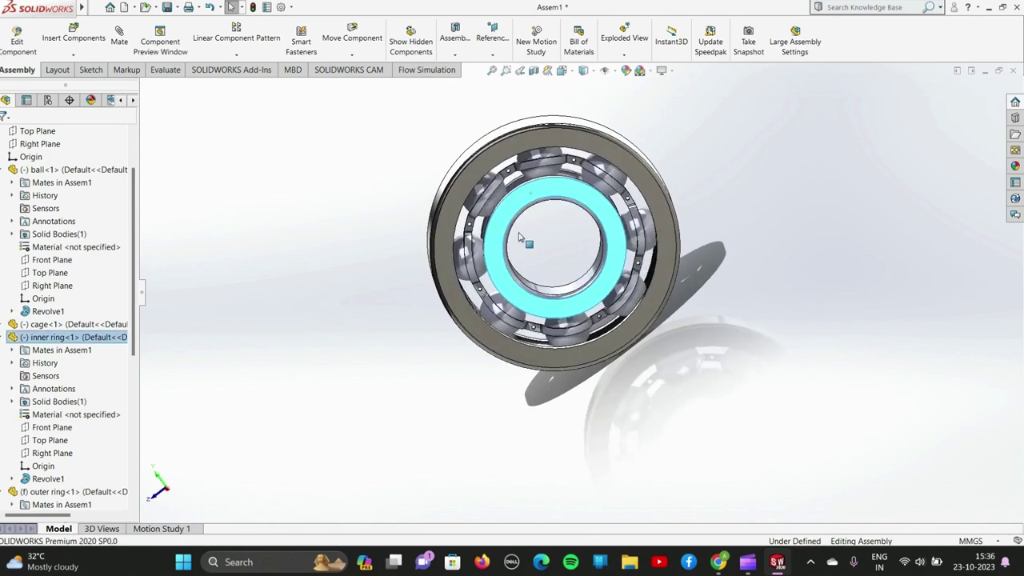
click(373, 198)
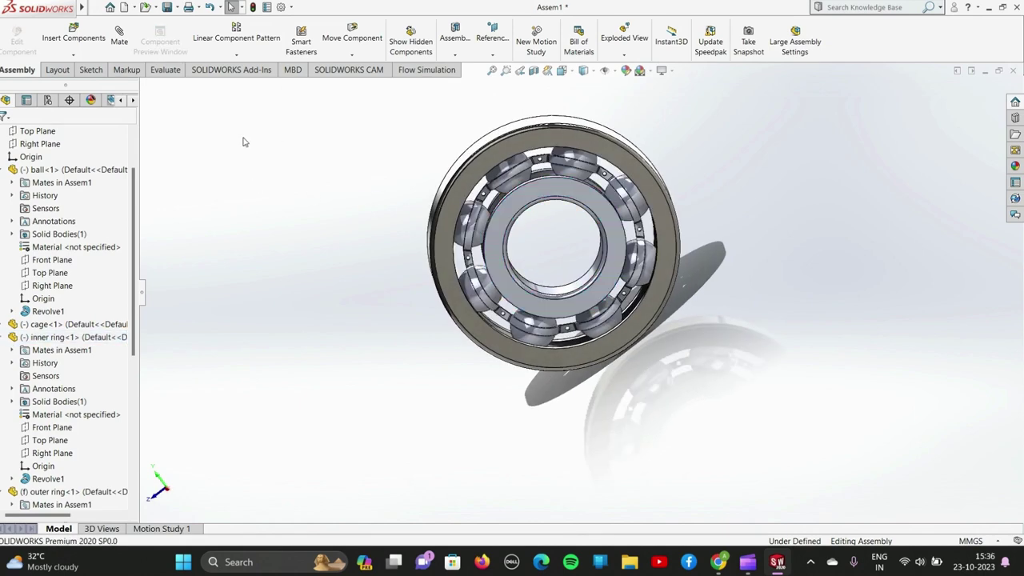
Start Mirror Components and select cage-1 as the component to mirror
click(240, 56)
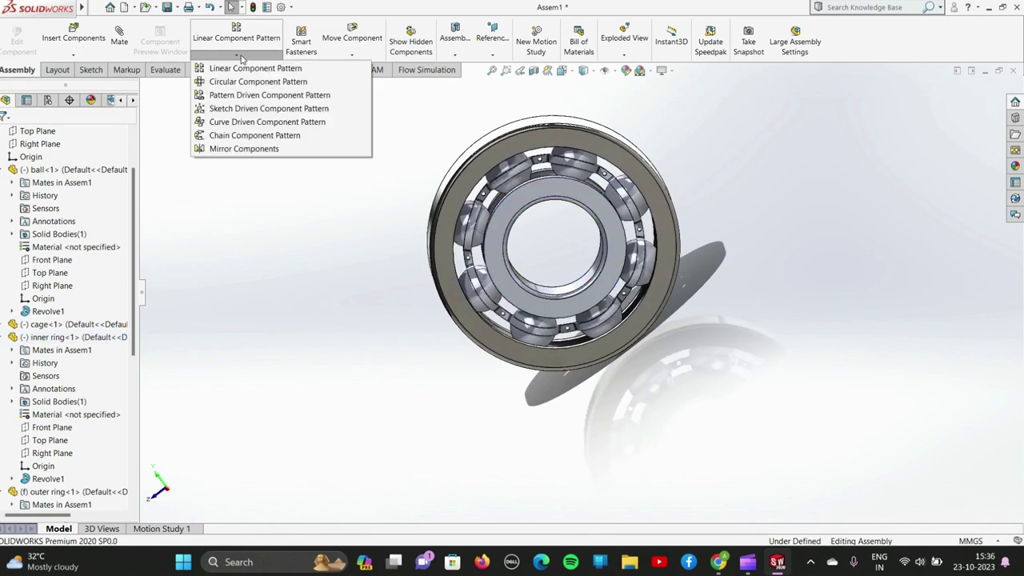
click(245, 149)
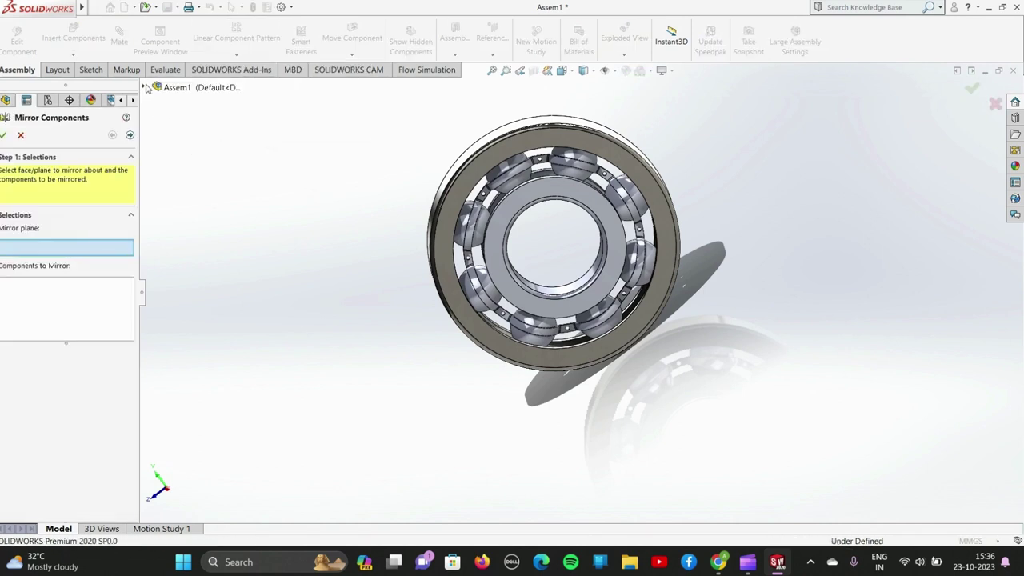
click(145, 86)
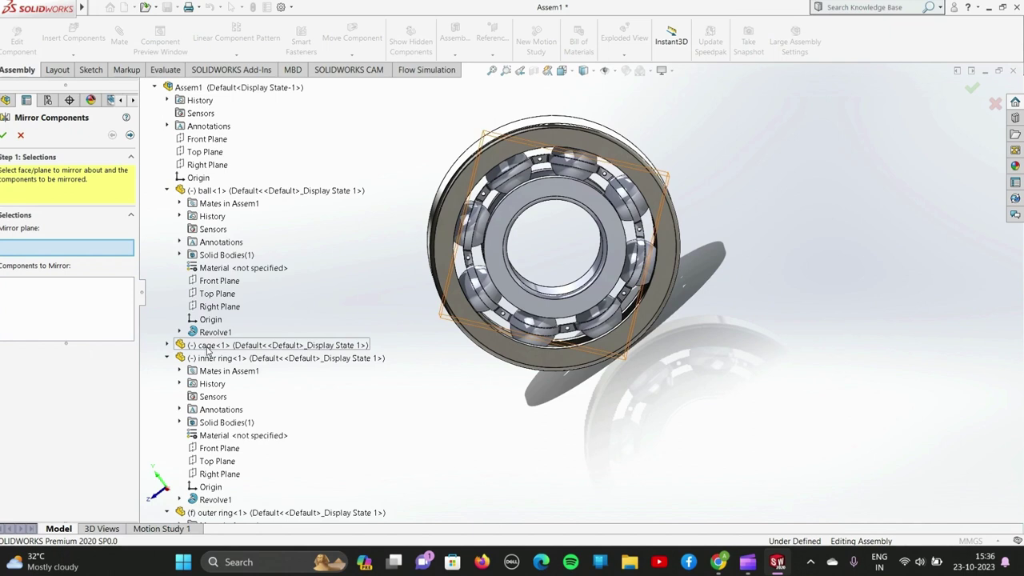
click(76, 316)
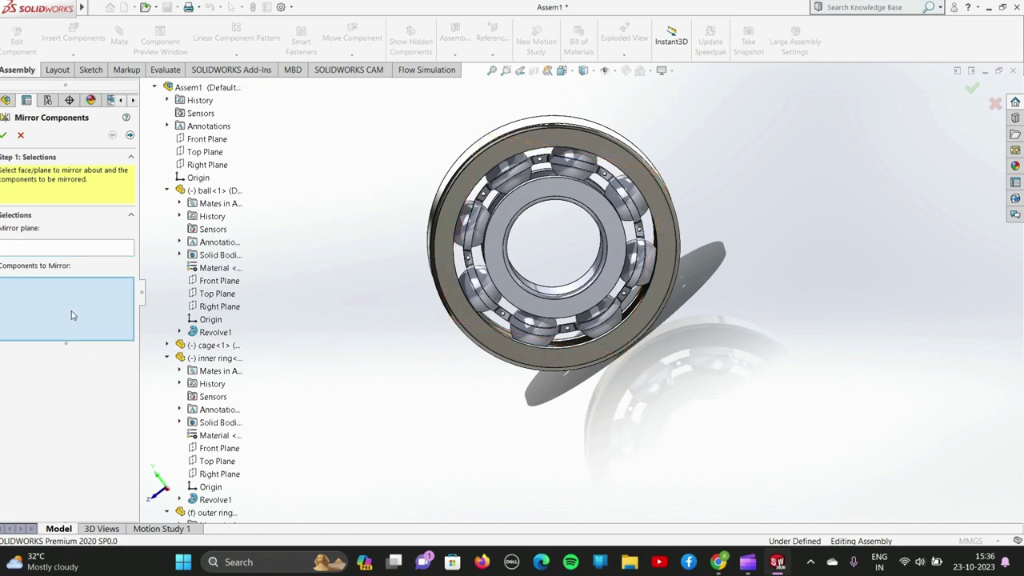
click(210, 345)
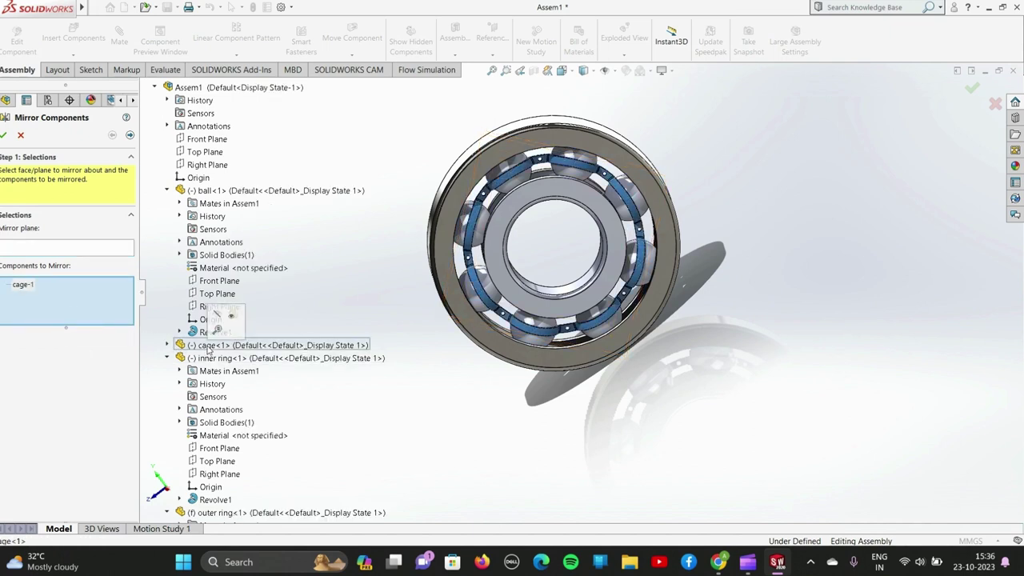
Use a cage face as the mirror plane and accept the mirrored cage
click(65, 252)
scroll(464, 213, up, 3)
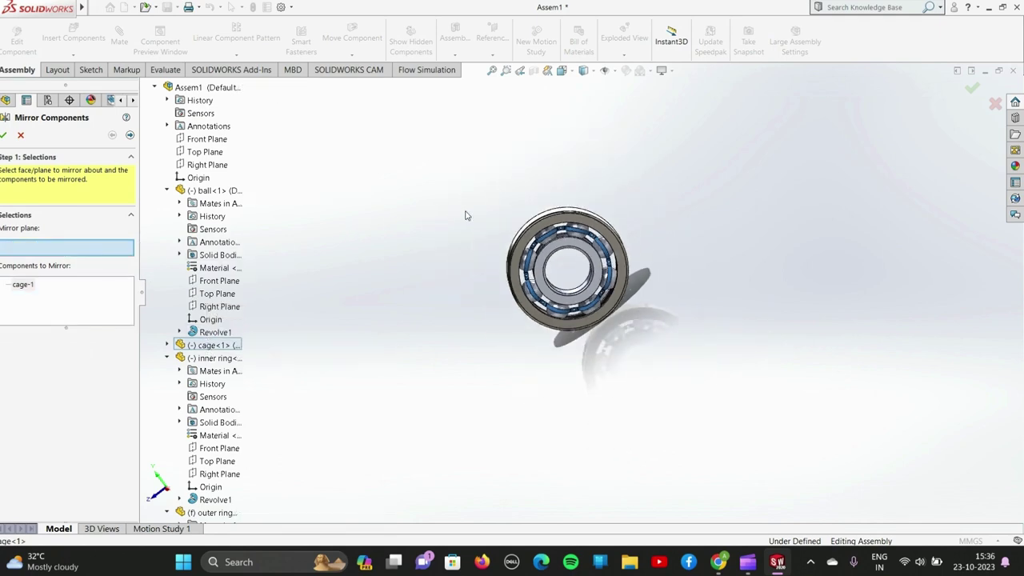
middle_drag(464, 213, 653, 349)
scroll(650, 247, down, 2)
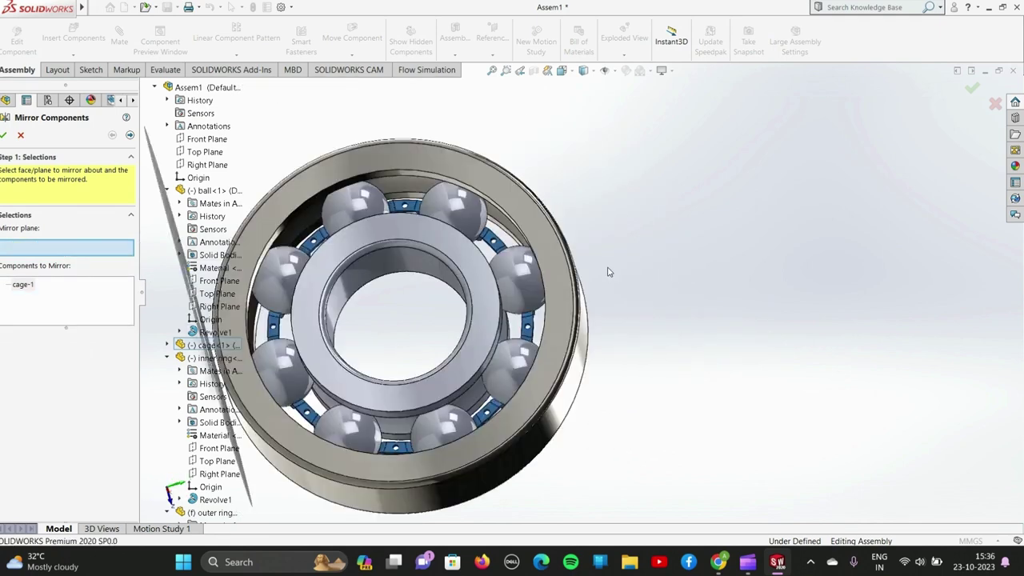
scroll(593, 267, down, 2)
scroll(520, 380, down, 2)
click(520, 379)
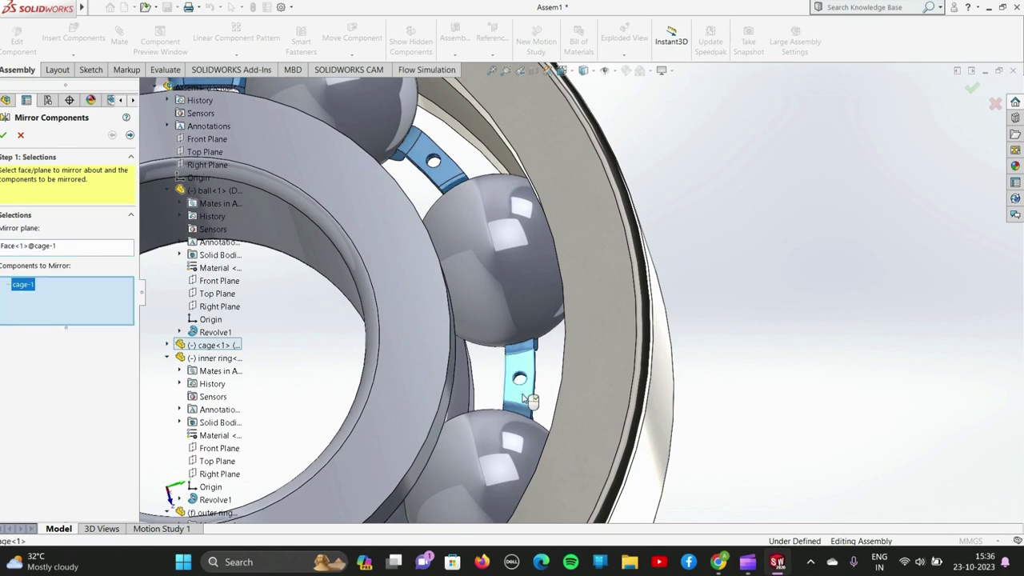
click(130, 135)
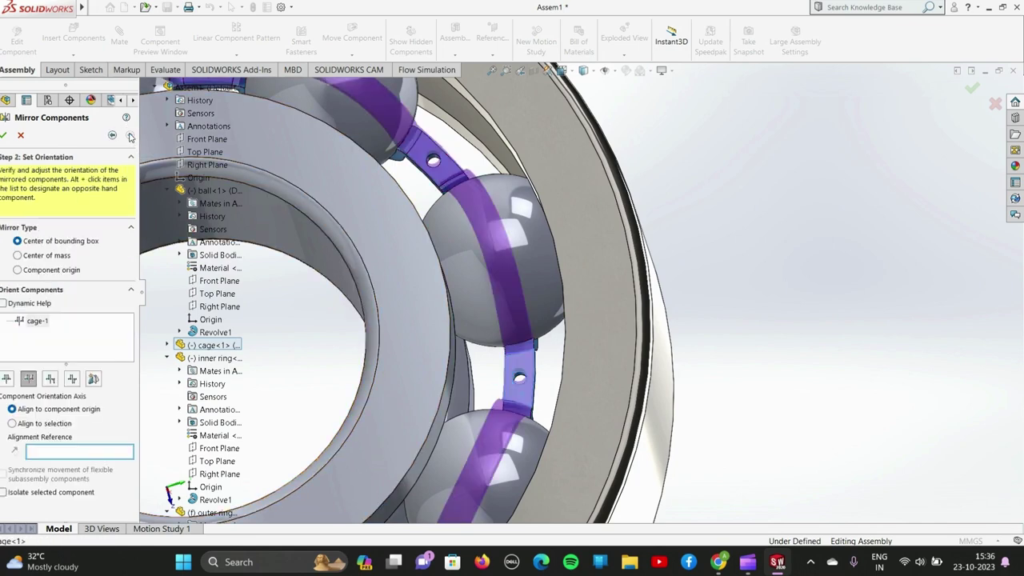
click(3, 136)
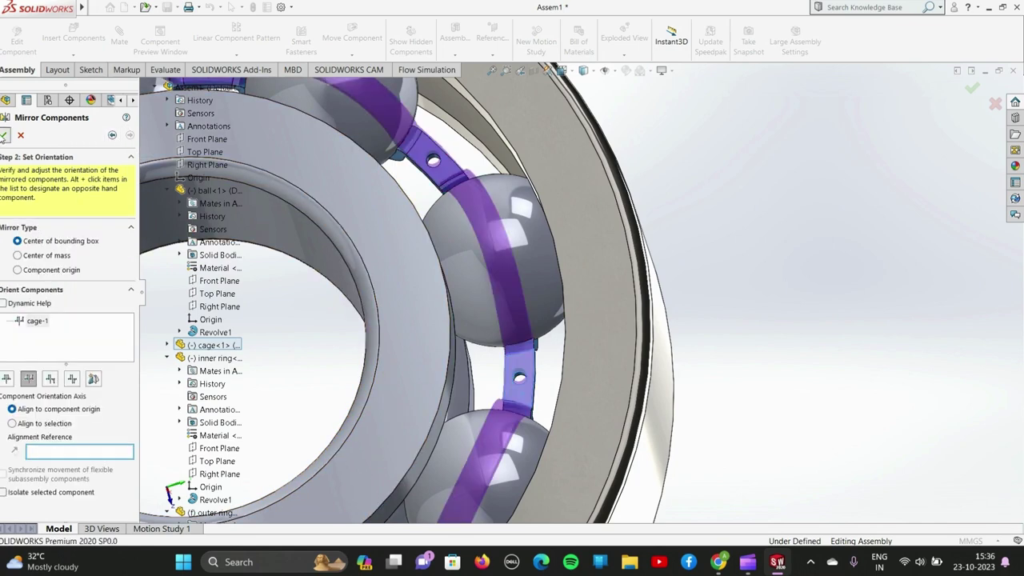
Dismiss the chat notification and rotate the inner ring to check the mirrored cage
scroll(433, 277, up, 2)
scroll(432, 277, up, 3)
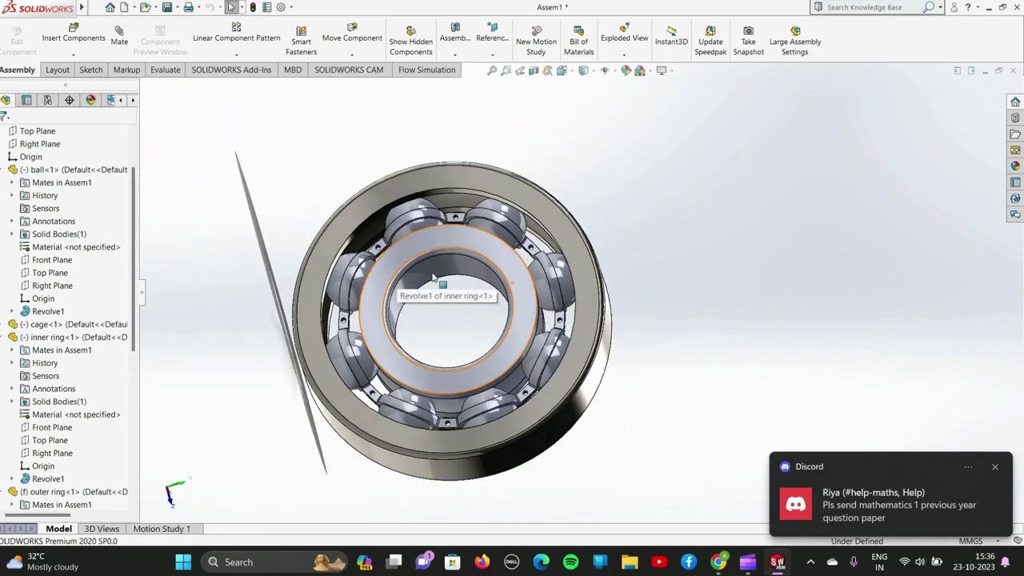
click(994, 469)
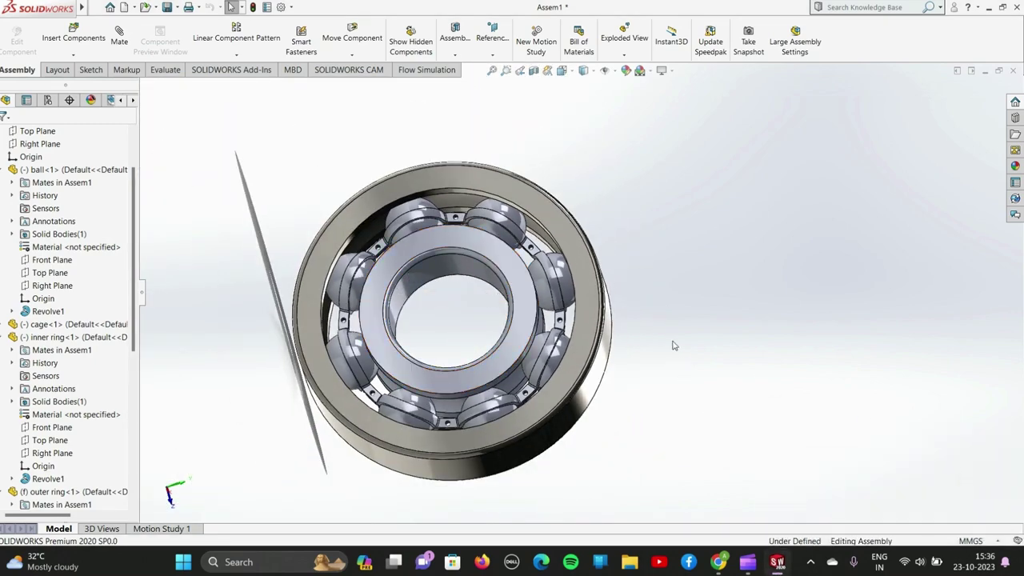
mouse_move(673, 346)
middle_down()
mouse_move(621, 339)
mouse_move(469, 279)
mouse_move(468, 227)
middle_up()
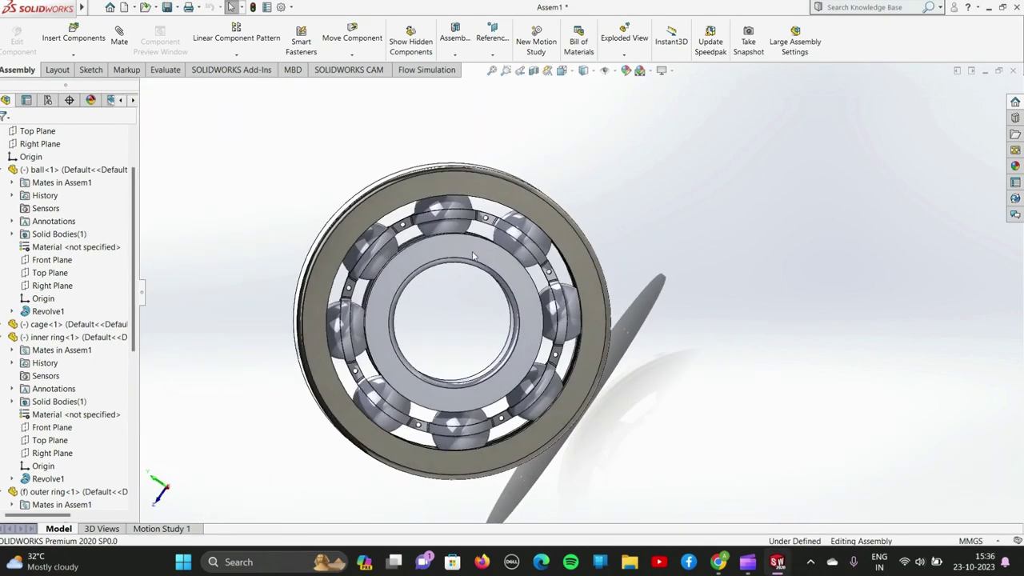
mouse_move(473, 255)
mouse_down()
mouse_move(377, 286)
mouse_move(483, 292)
mouse_up()
click(640, 155)
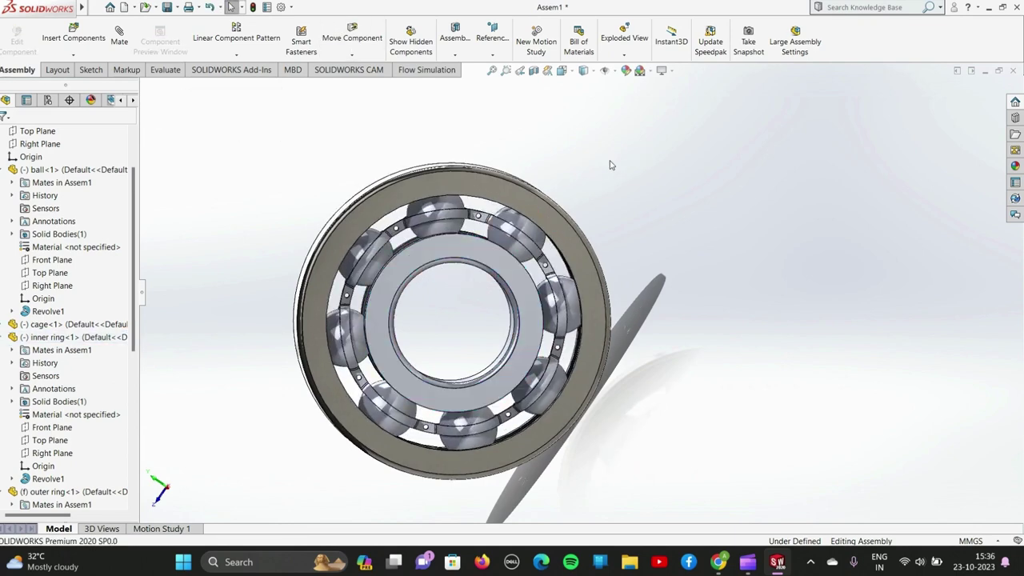
Enable the Toolbox add-in and browse the Design Library to DIN > Pins > Rivets
click(1015, 117)
click(904, 107)
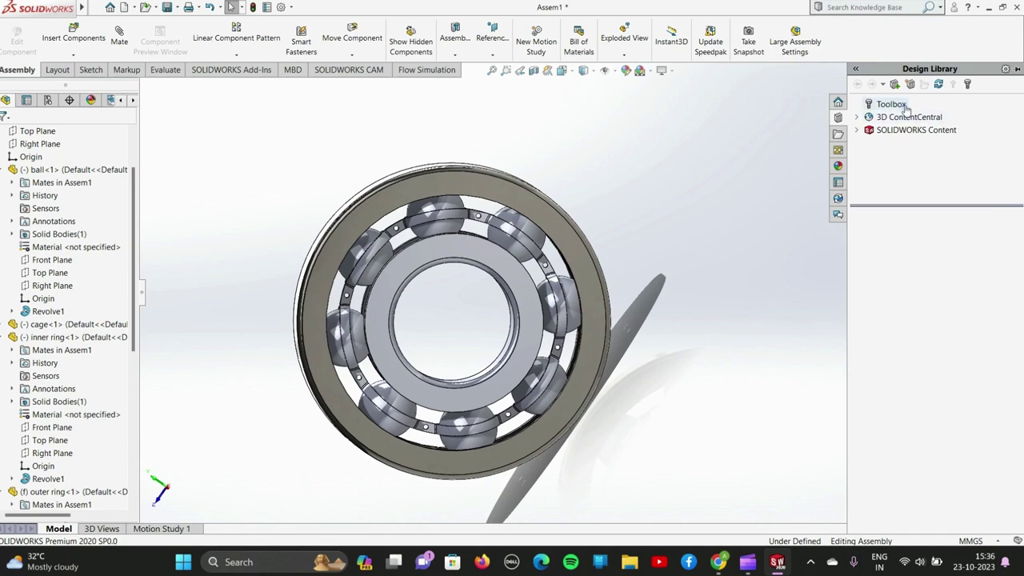
click(950, 339)
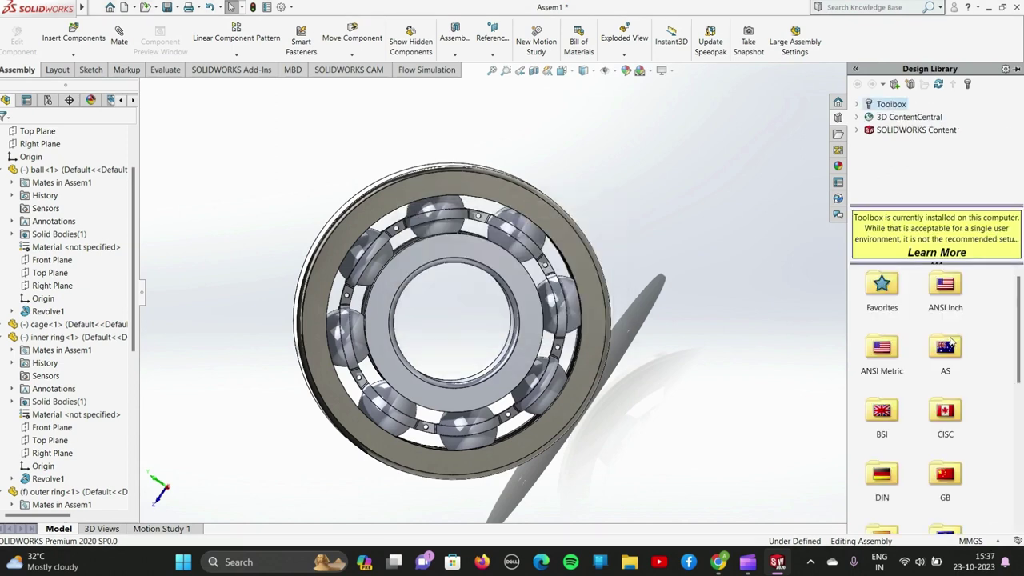
double_click(883, 474)
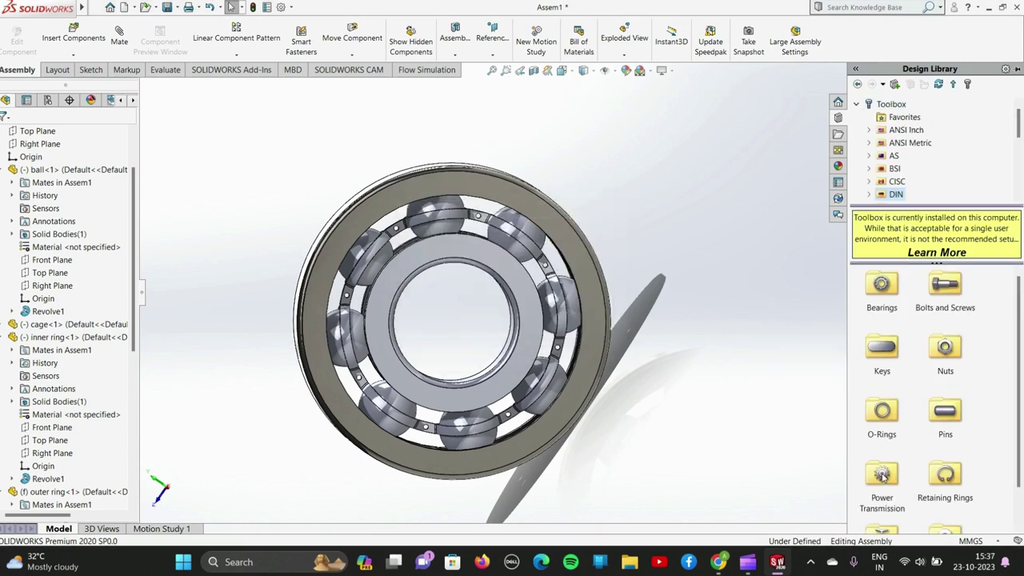
double_click(946, 412)
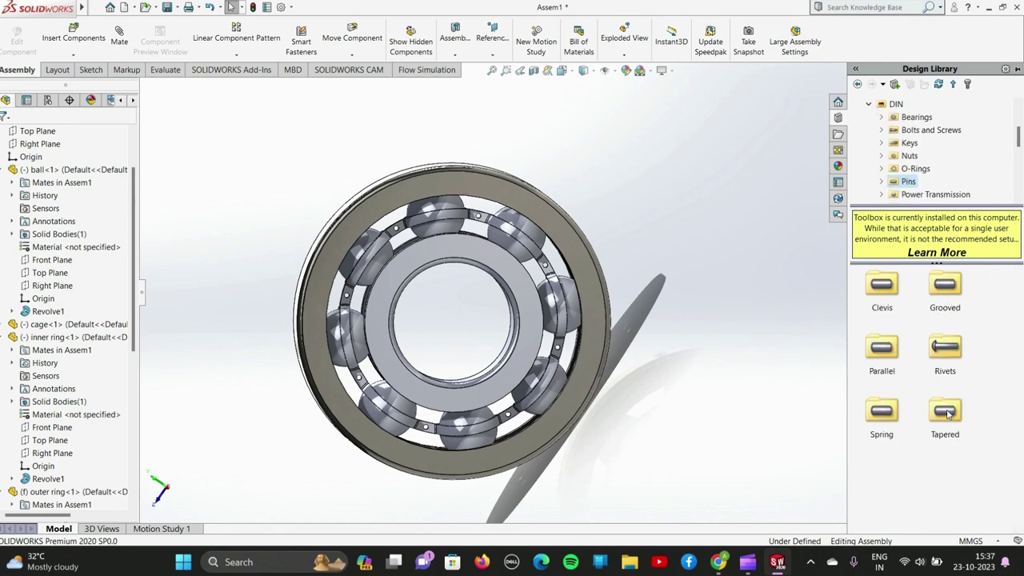
double_click(945, 347)
scroll(626, 288, down, 2)
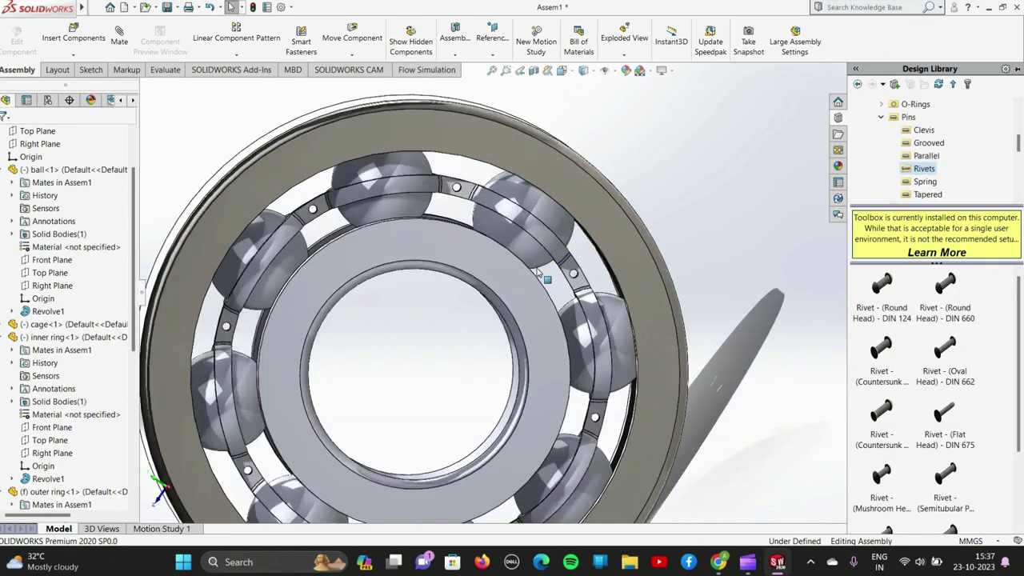
scroll(626, 288, down, 3)
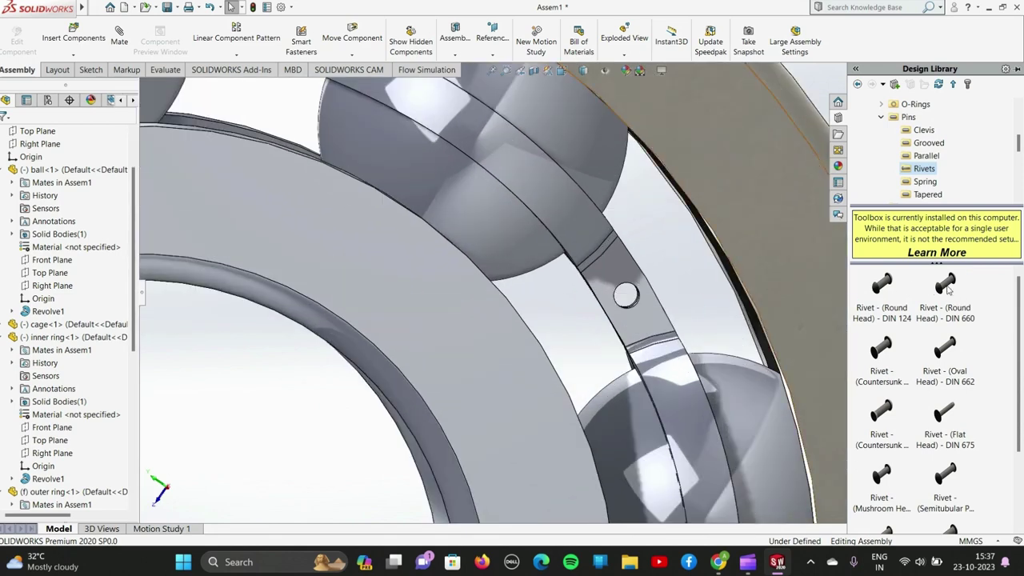
Drop a rivet into a cage hole and set its length to 6
drag(948, 289, 638, 297)
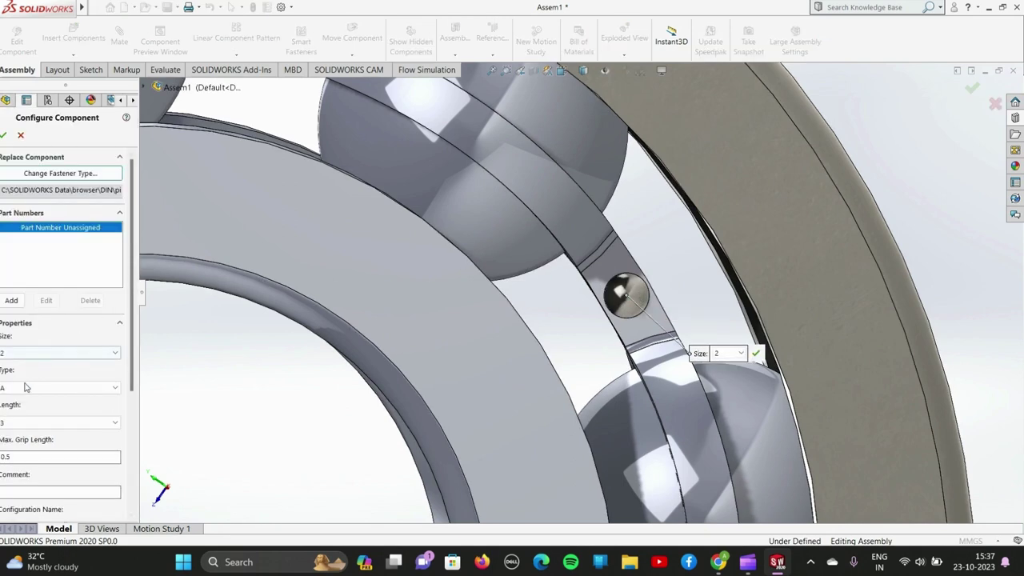
click(36, 422)
click(23, 465)
click(4, 135)
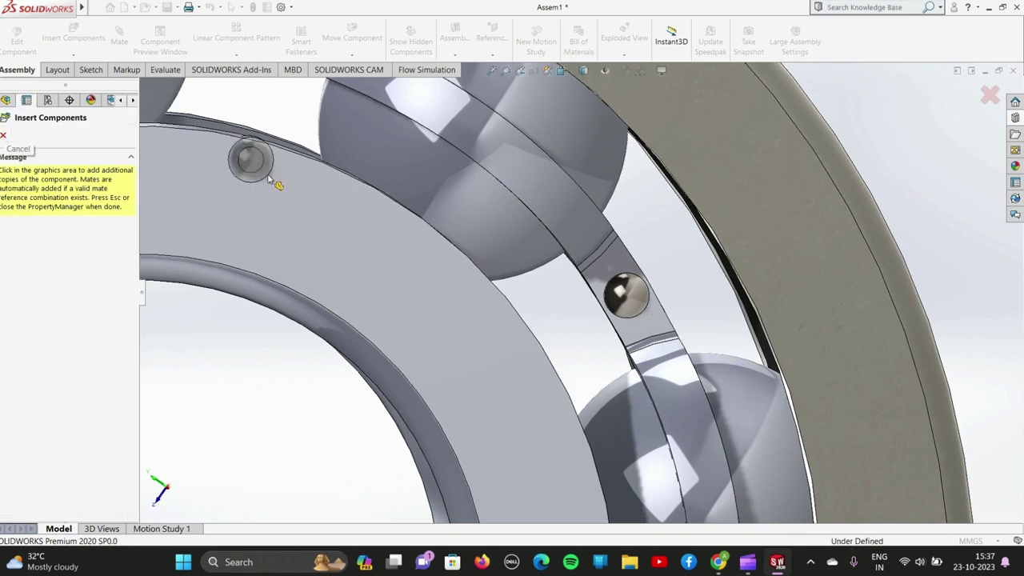
Stop inserting rivet copies and turn on the temporary axes
click(4, 135)
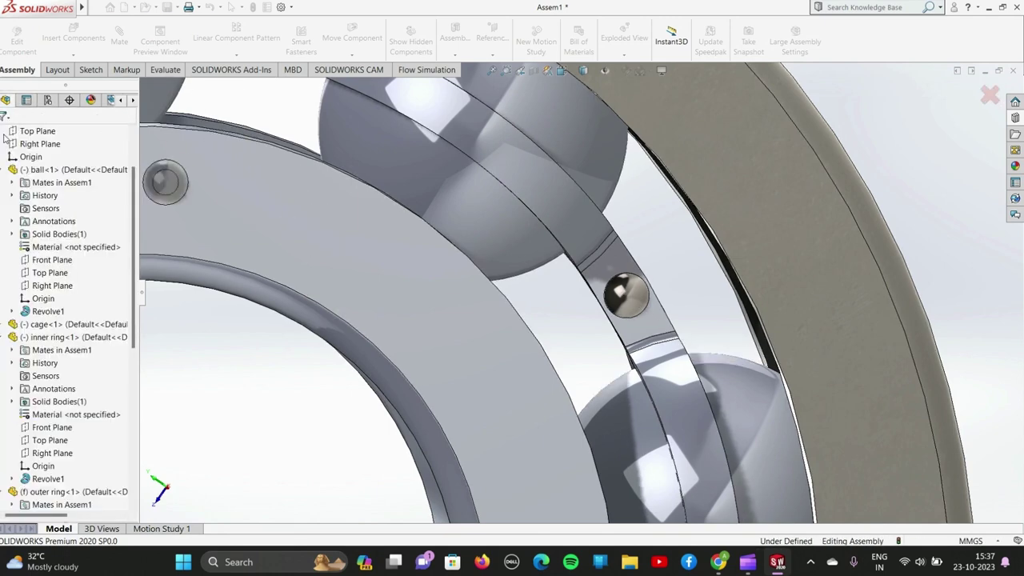
scroll(480, 297, up, 8)
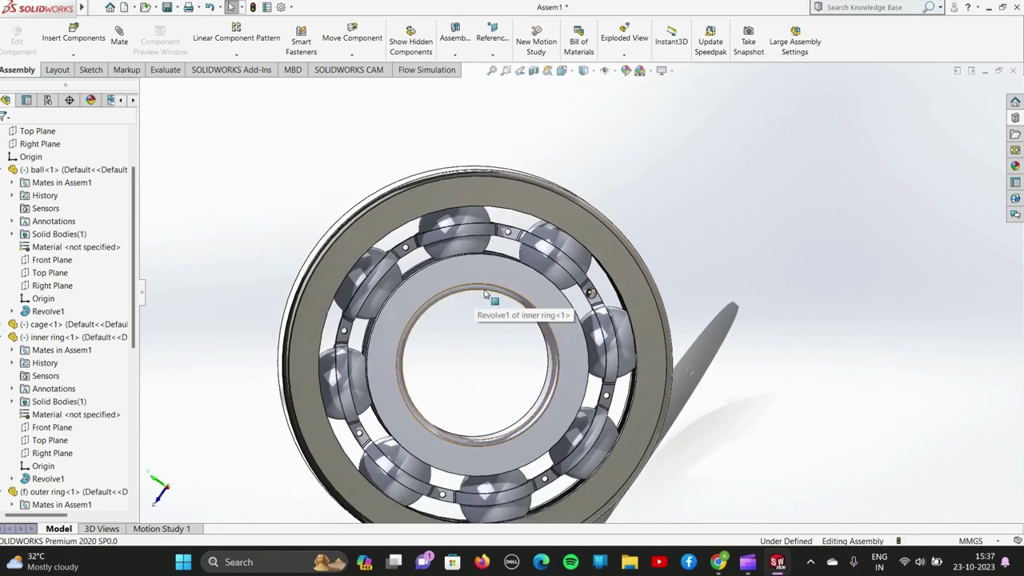
scroll(484, 296, up, 2)
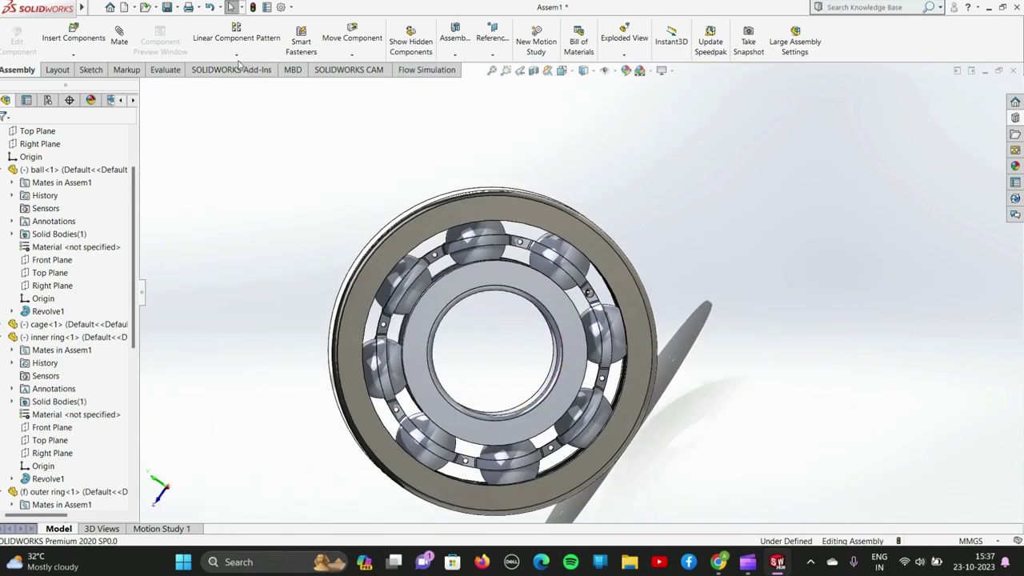
click(237, 58)
click(617, 72)
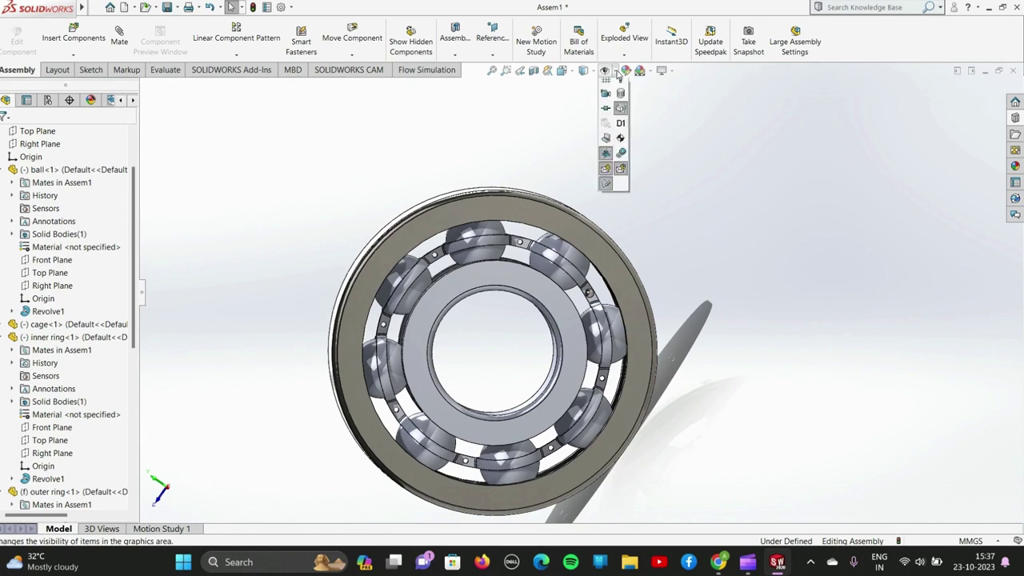
click(622, 101)
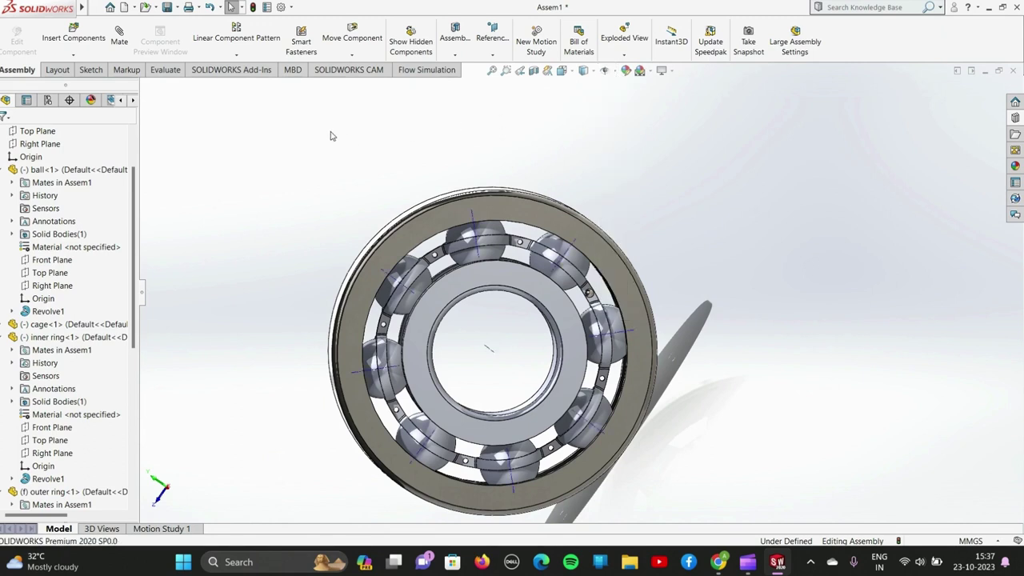
Start a Circular Component Pattern around the inner ring's axis
click(236, 54)
click(245, 84)
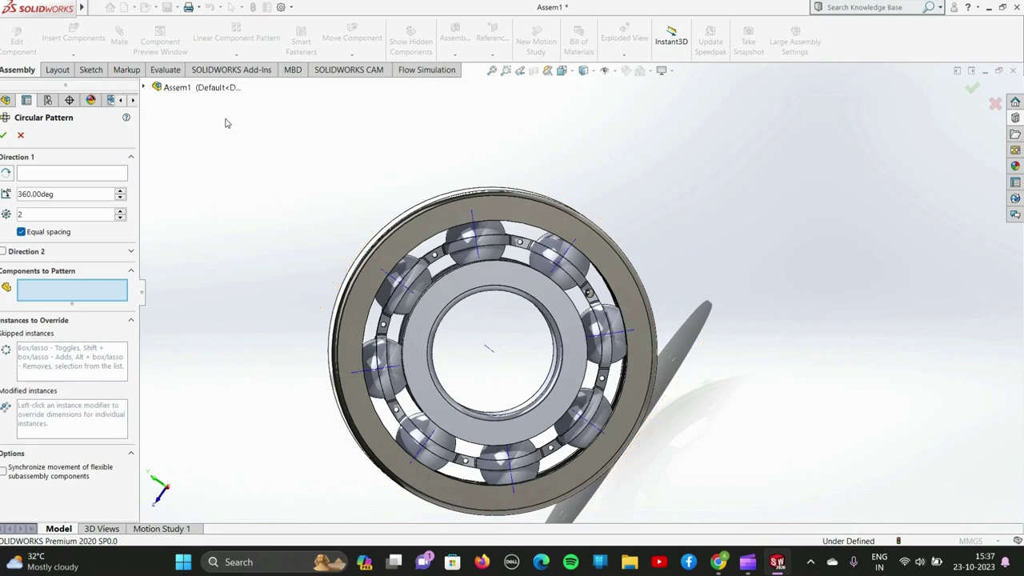
click(115, 176)
scroll(488, 347, down, 3)
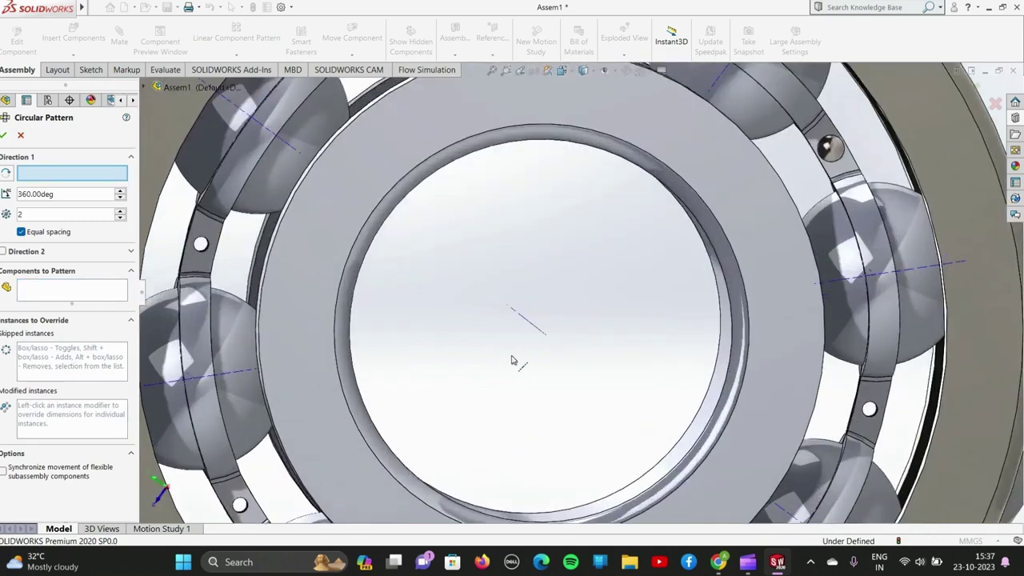
scroll(515, 359, down, 3)
click(554, 286)
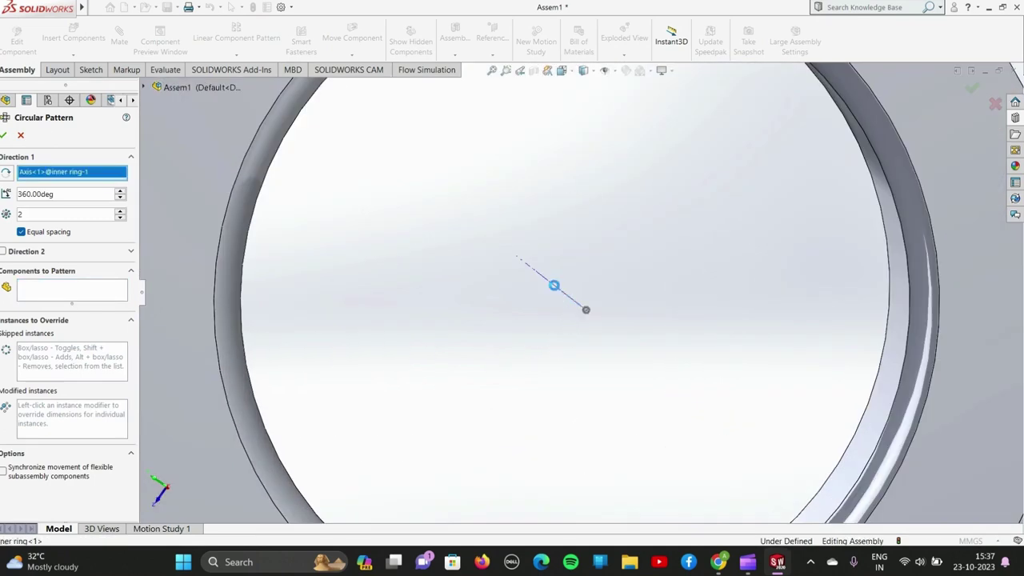
scroll(471, 293, up, 3)
scroll(471, 293, up, 2)
Pattern the rivet as 8 instances around the bearing and confirm
click(72, 292)
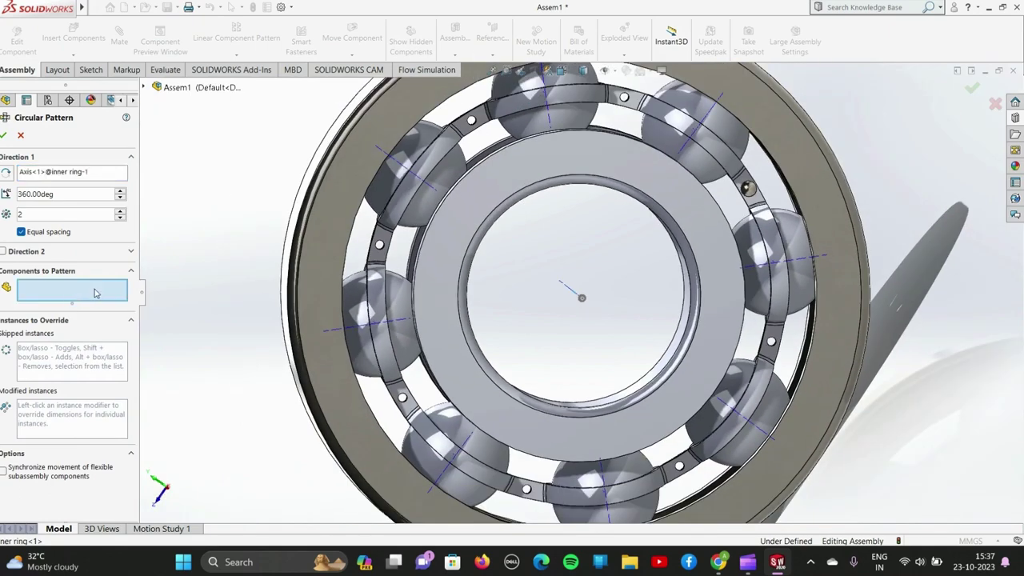
scroll(661, 196, down, 3)
click(854, 224)
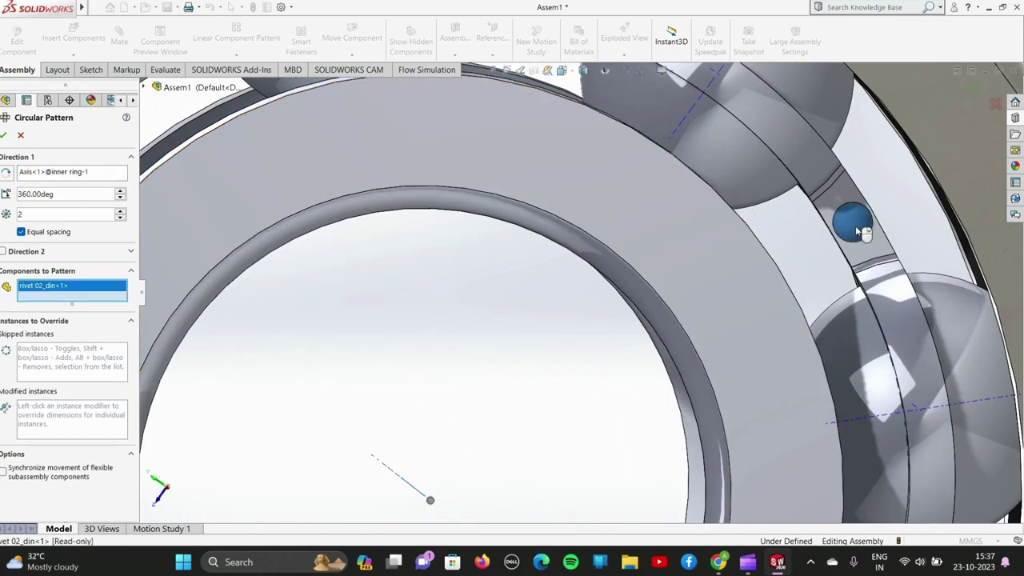
key(z)
key(z)
key(z)
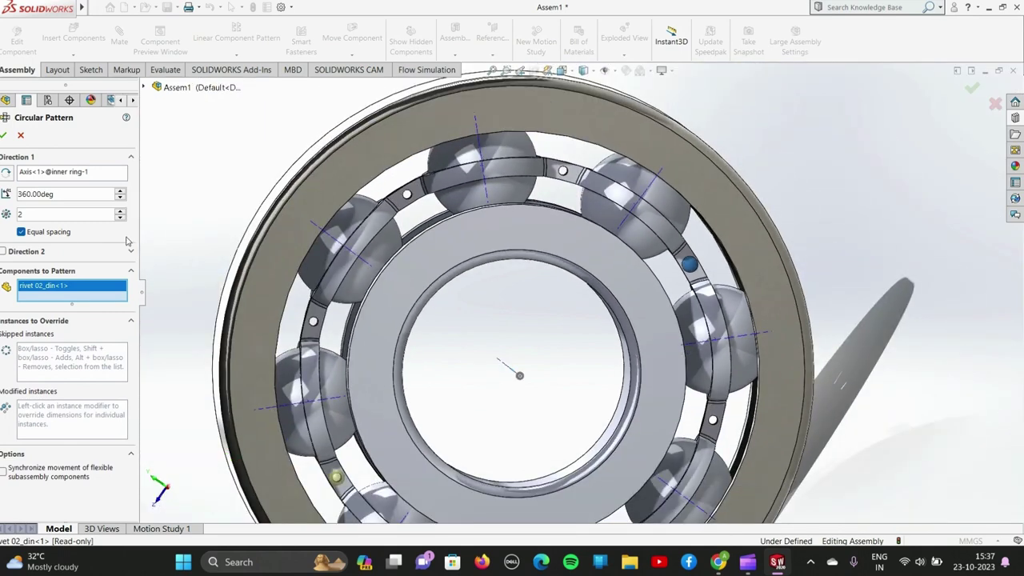
text(8)
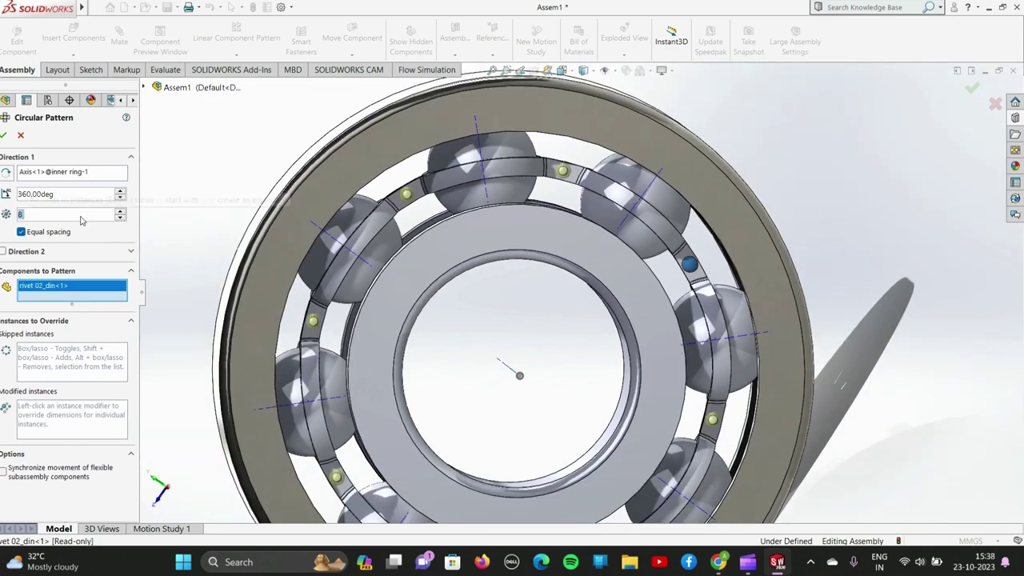
click(4, 138)
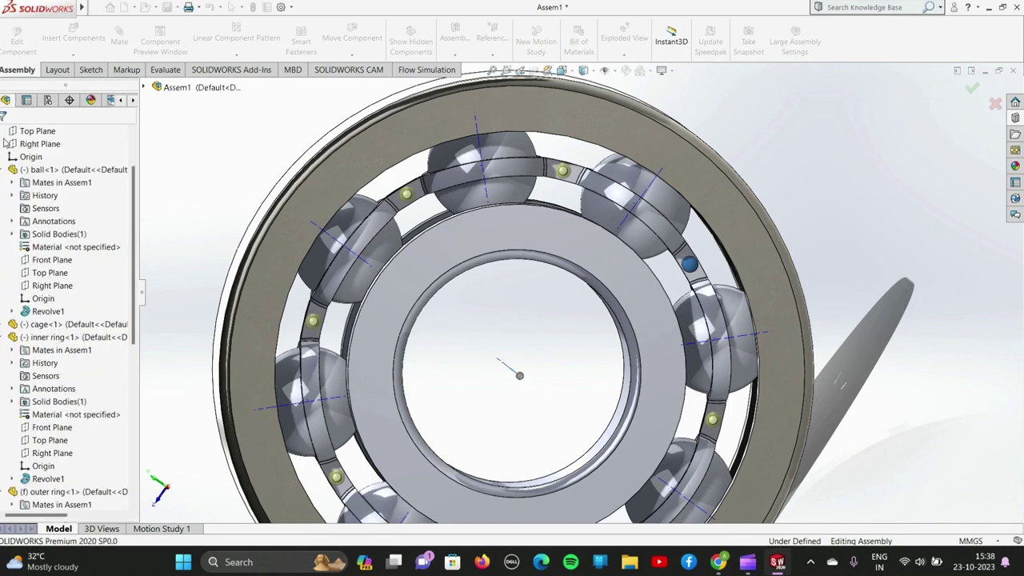
Hide the temporary axes using the Hide/Show Items options
click(604, 73)
click(622, 101)
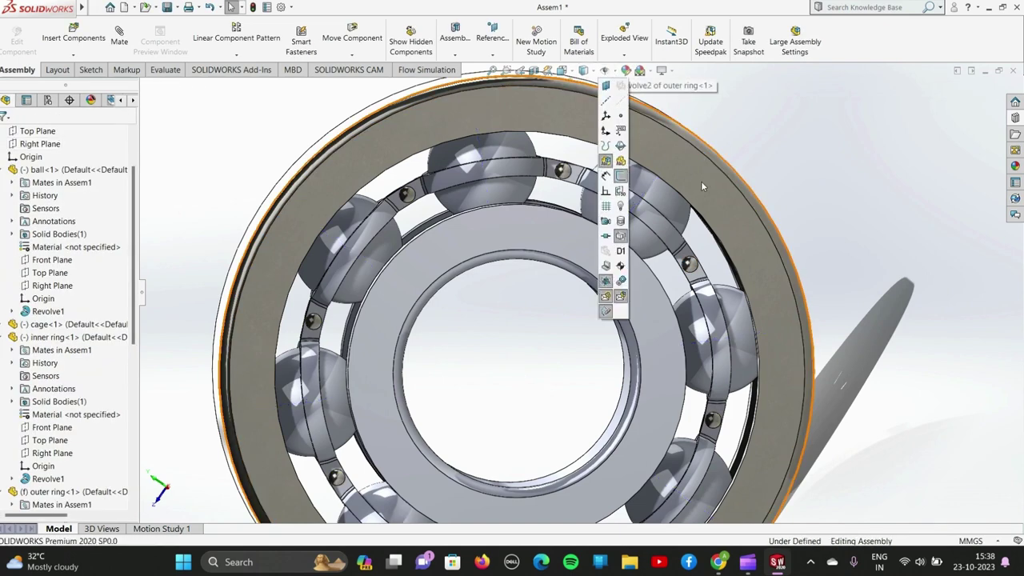
scroll(730, 174, up, 5)
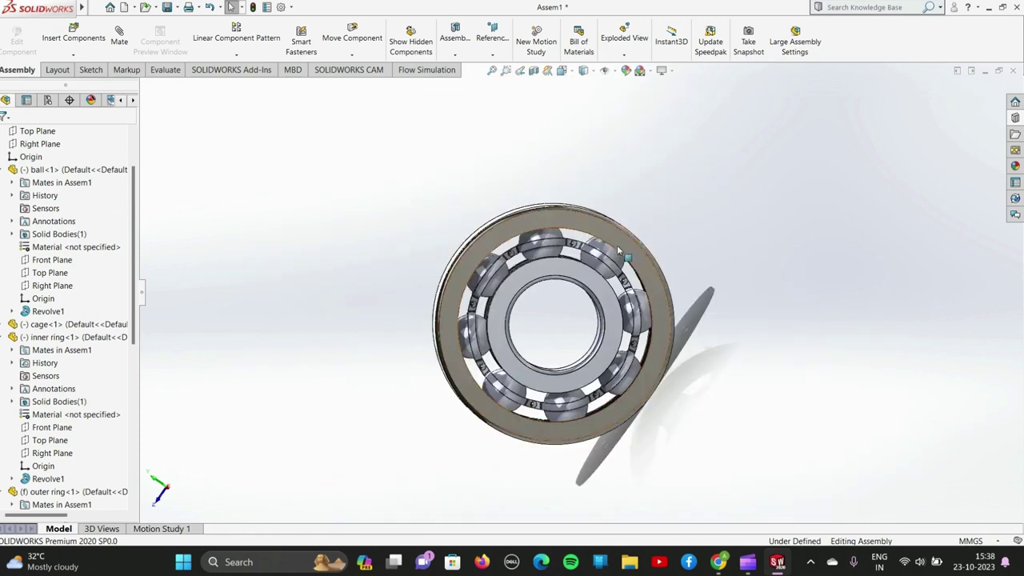
scroll(605, 294, down, 3)
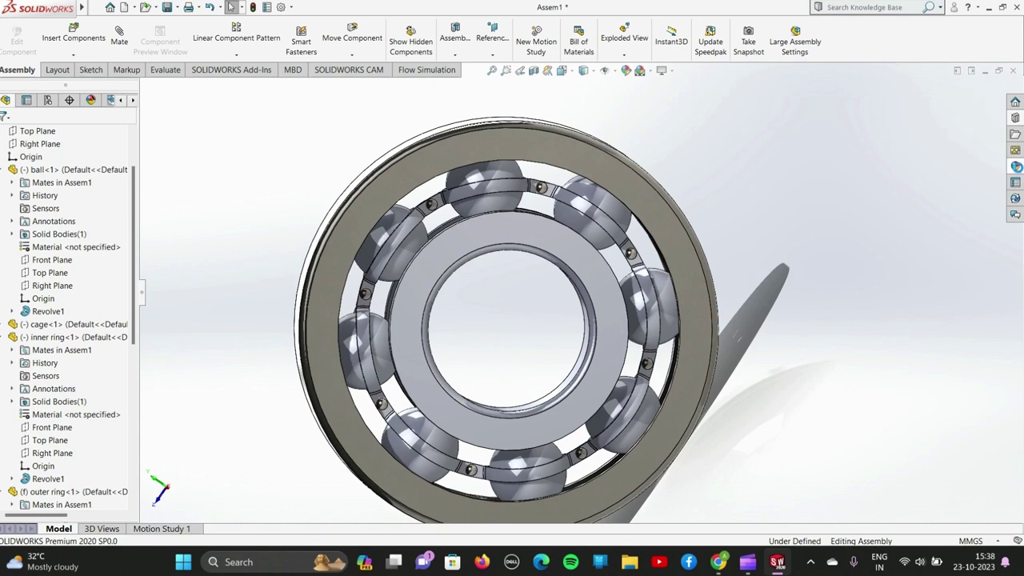
Box-select the balls, cage and inner ring, add the outer ring, and show the Appearances library
click(1015, 167)
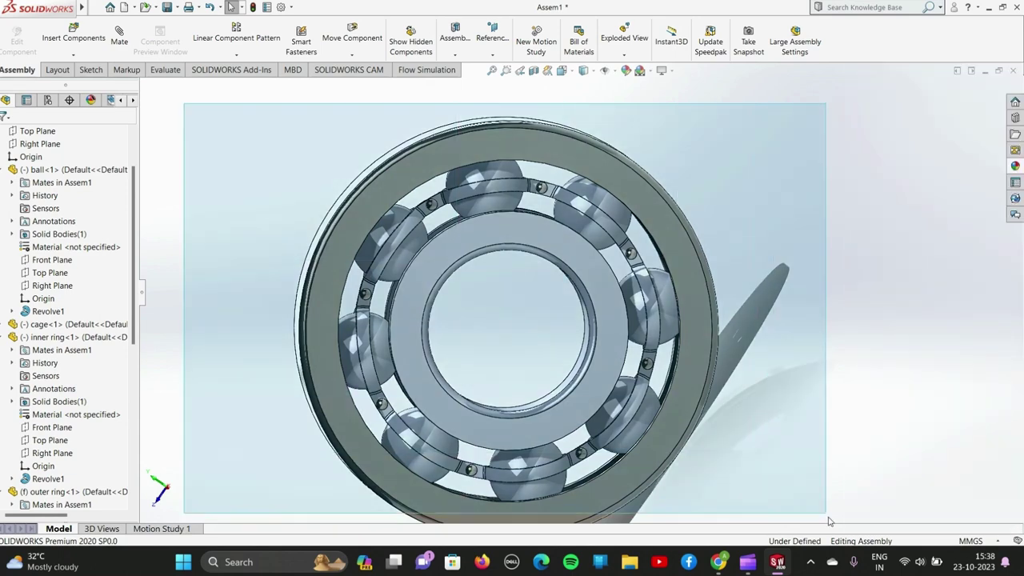
drag(188, 107, 840, 525)
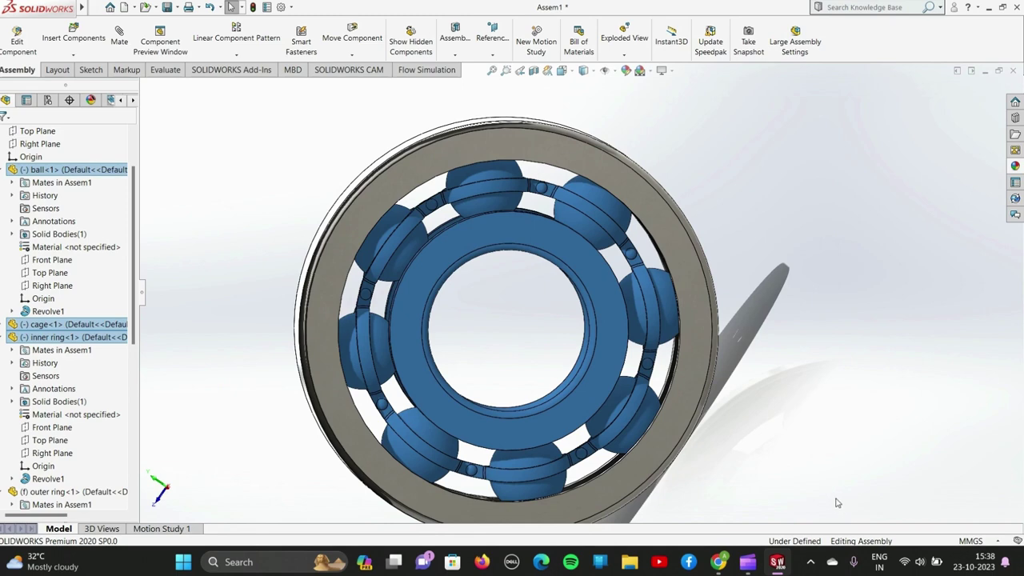
ctrl+click(389, 185)
middle_drag(389, 186, 388, 216)
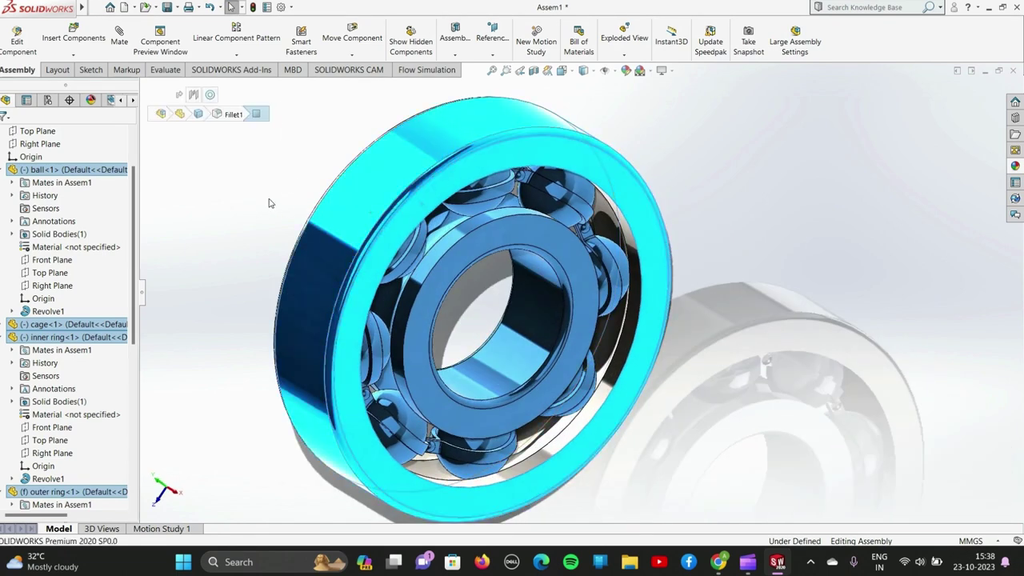
drag(560, 423, 565, 419)
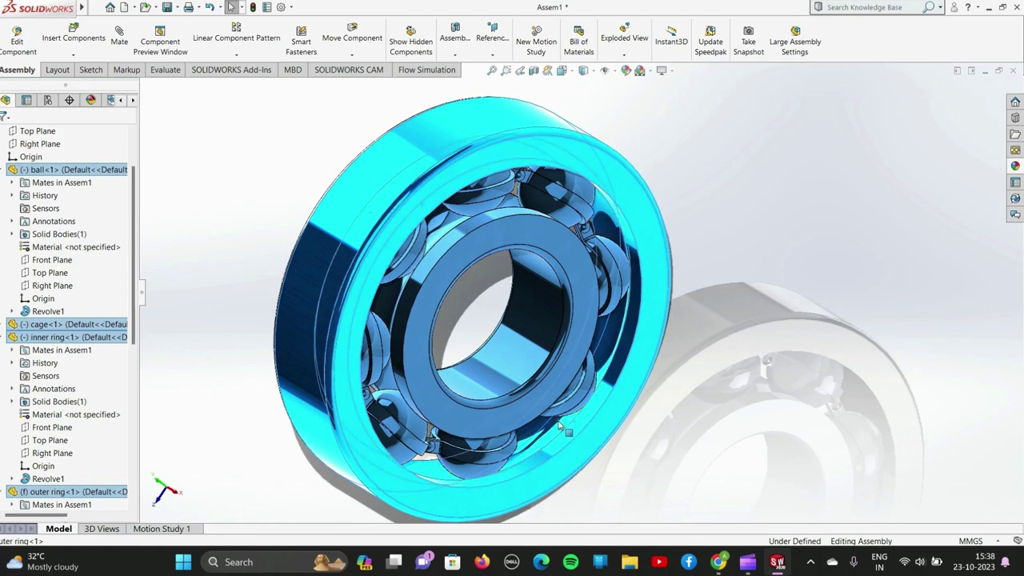
middle_drag(550, 403, 650, 368)
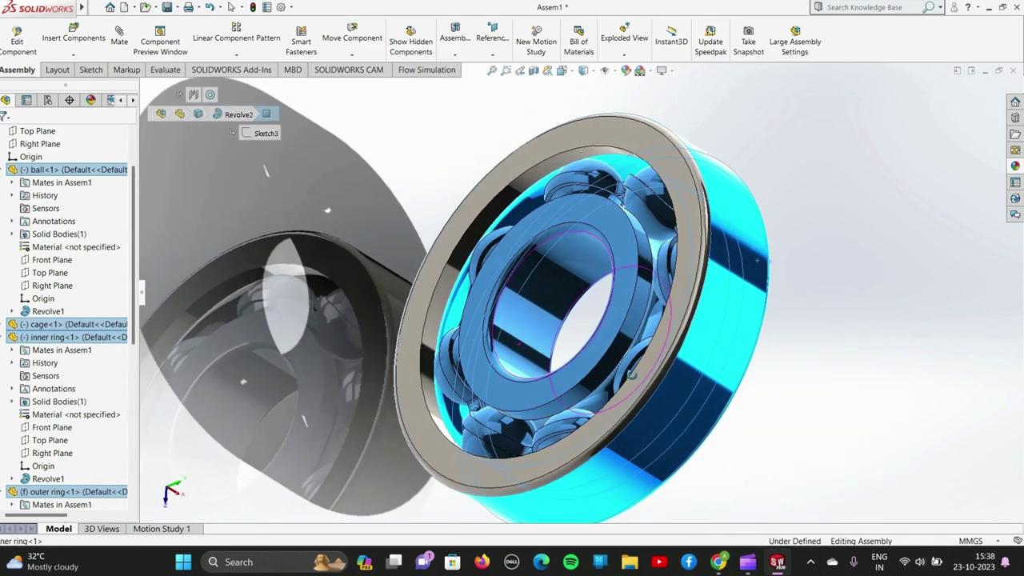
click(650, 368)
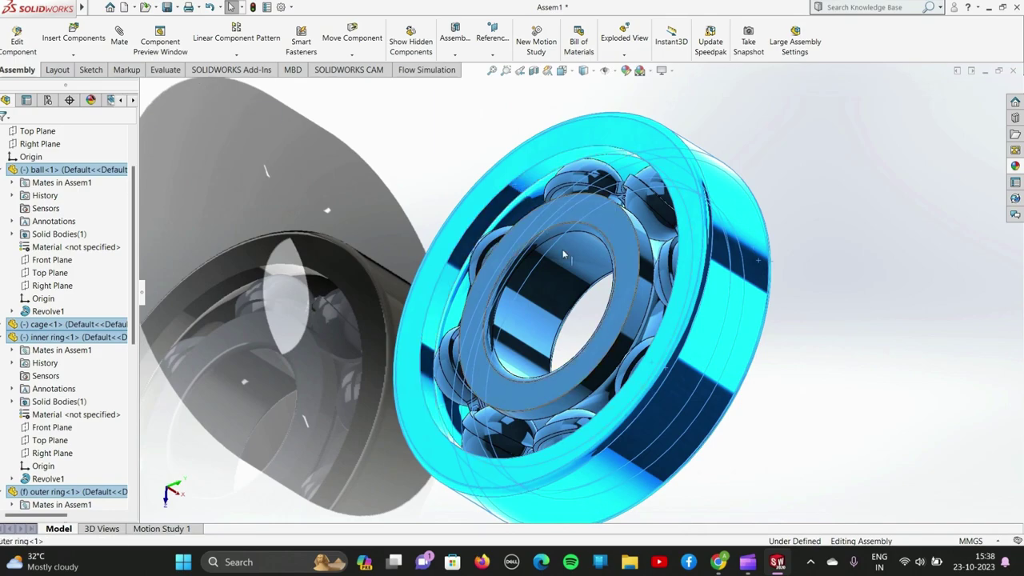
mouse_move(552, 276)
middle_down()
mouse_move(572, 266)
mouse_move(455, 240)
mouse_move(935, 186)
middle_up()
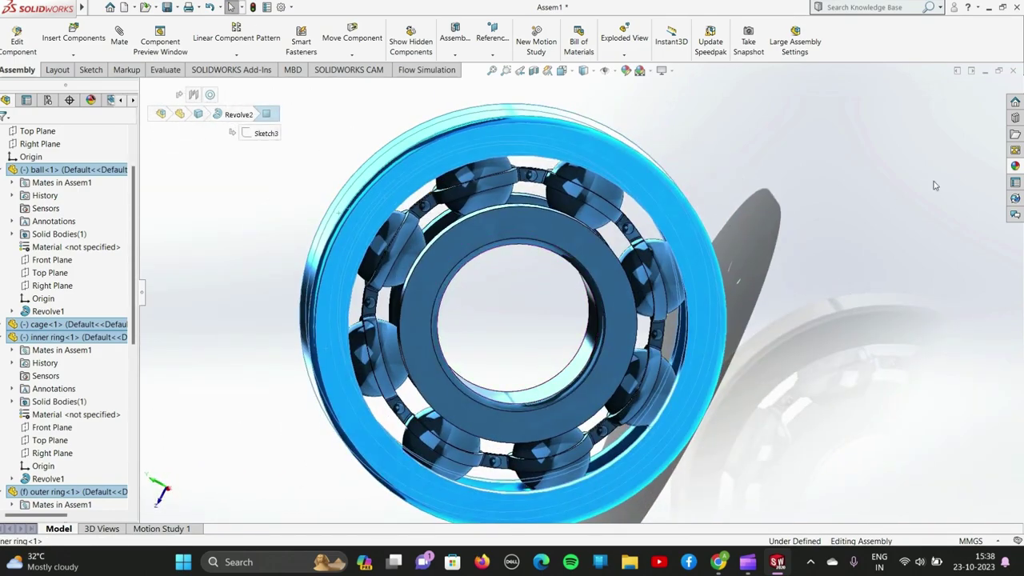
click(1015, 167)
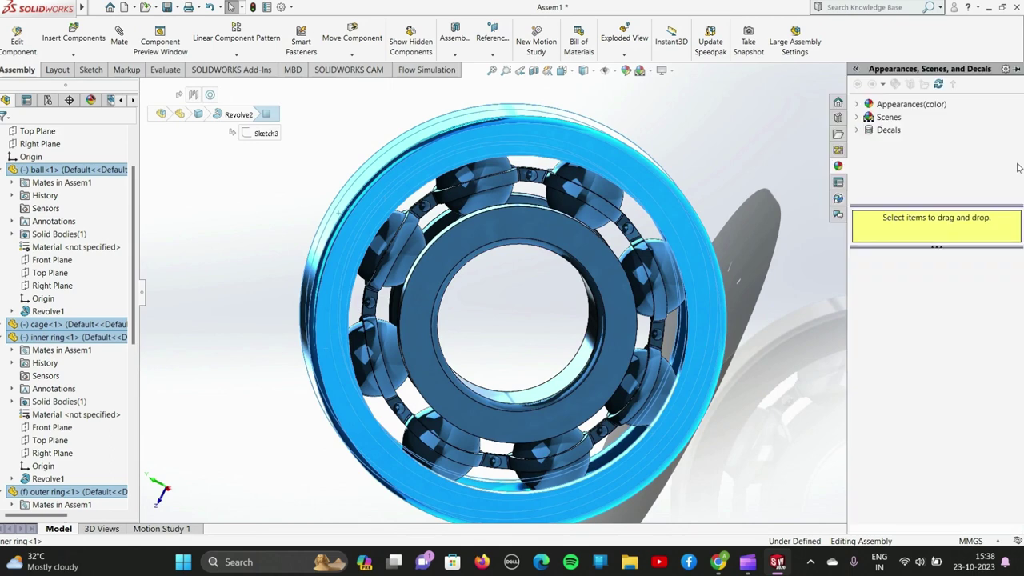
From Metal > Steel, drop carbon steel onto the outer ring and apply it to the body
click(857, 105)
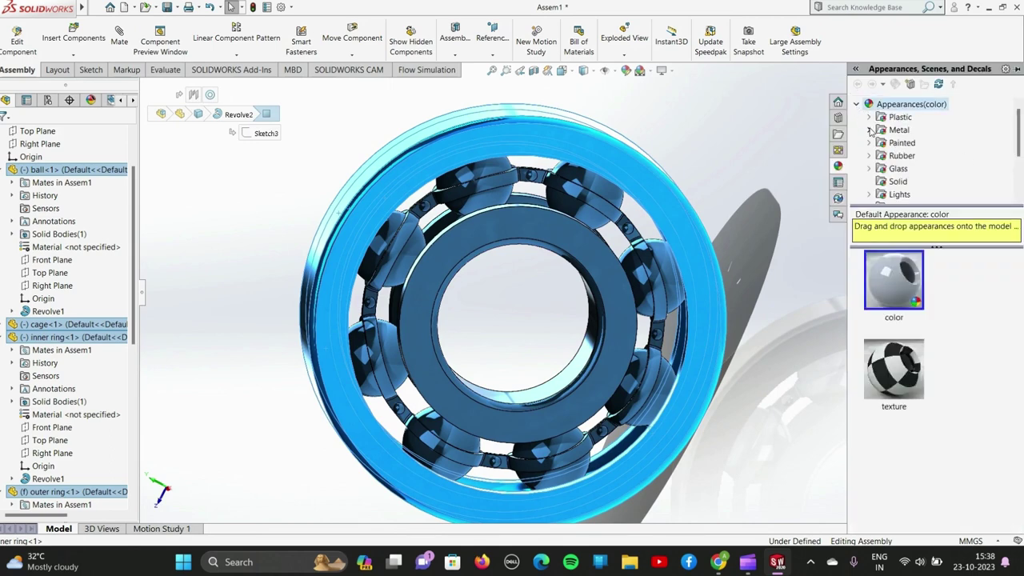
click(870, 130)
click(908, 117)
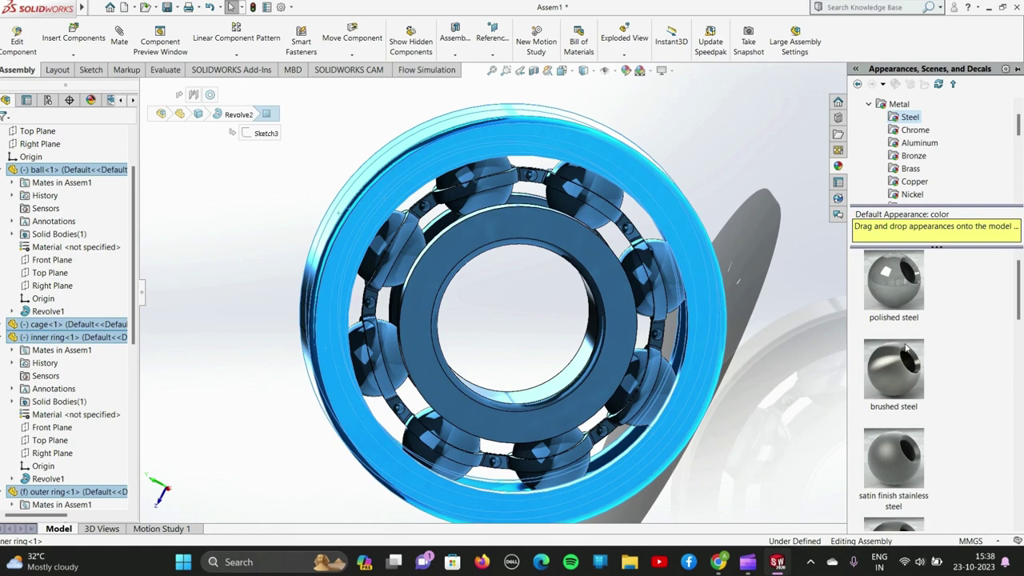
scroll(906, 345, down, 2)
scroll(908, 346, down, 3)
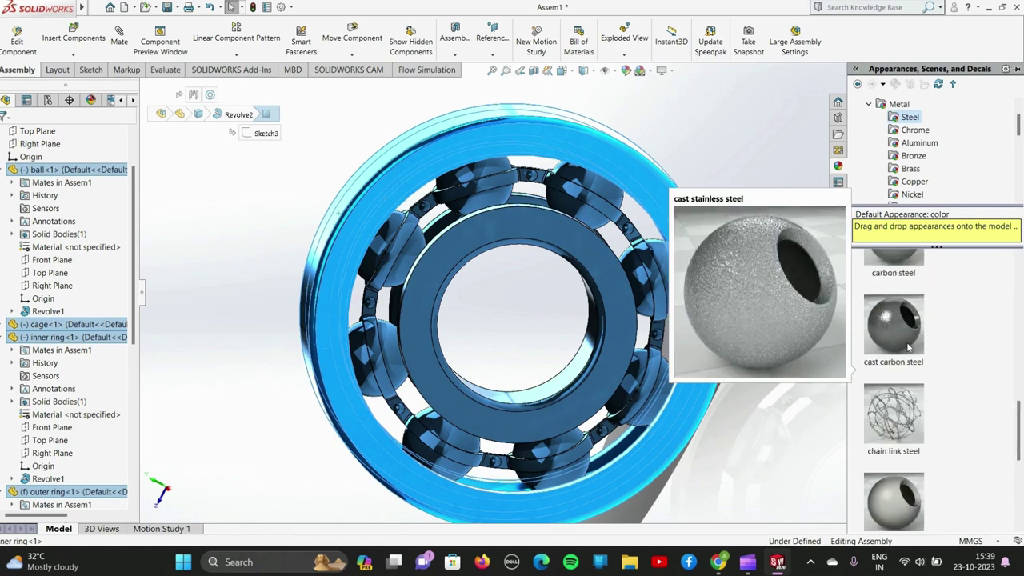
scroll(907, 294, up, 3)
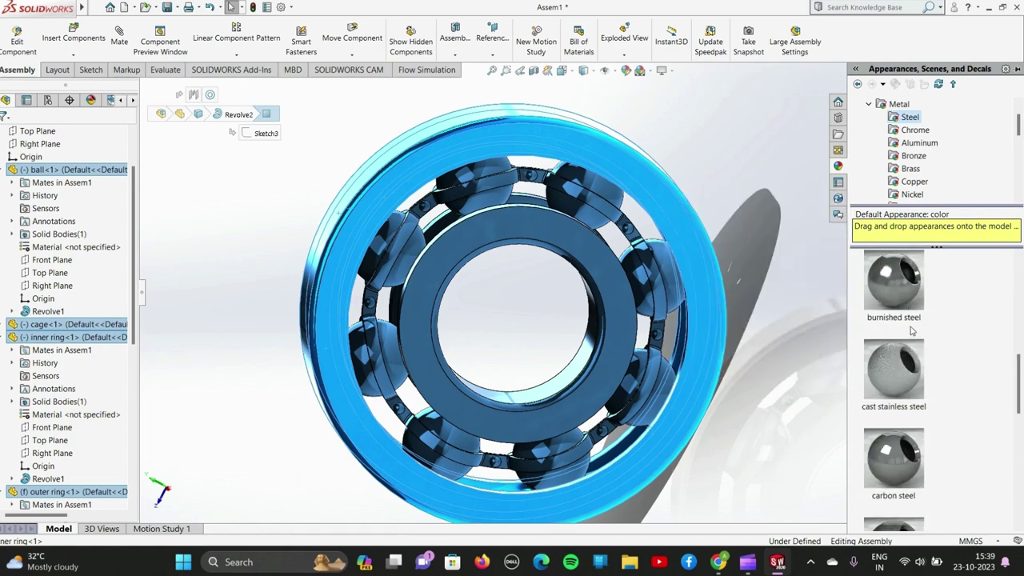
drag(913, 473, 627, 177)
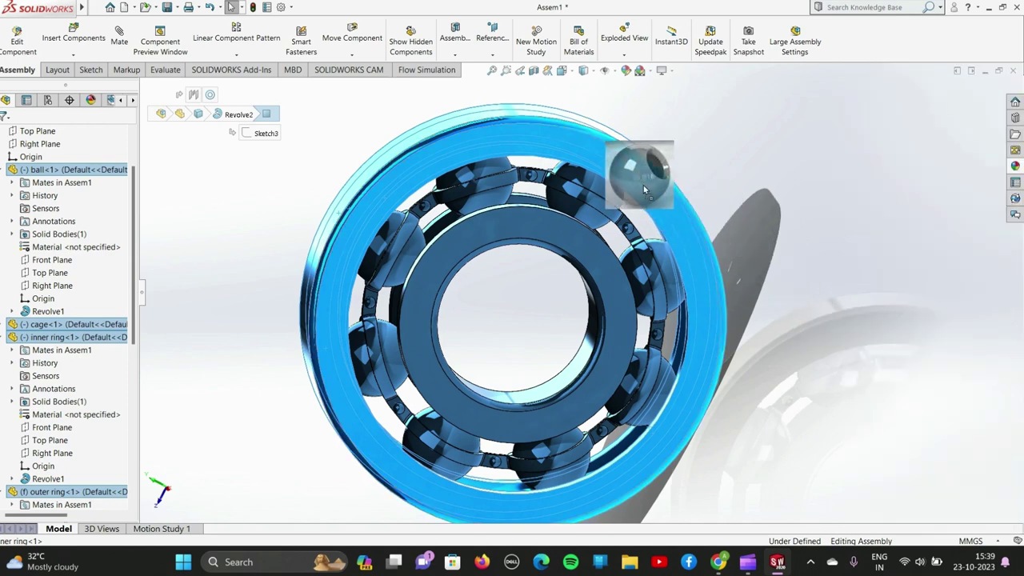
click(634, 183)
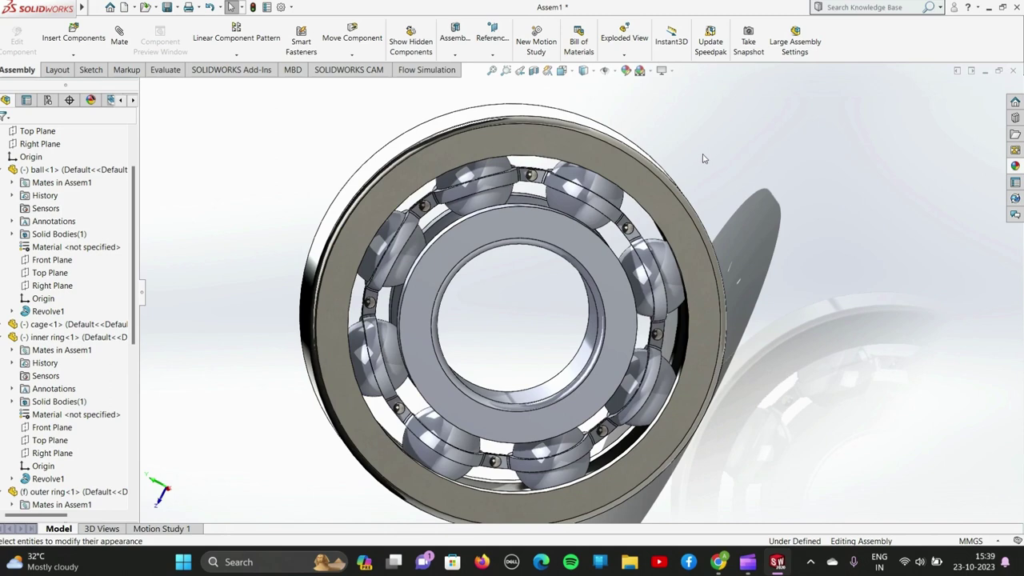
Apply carbon steel to the inner ring and to the ball component
click(1015, 167)
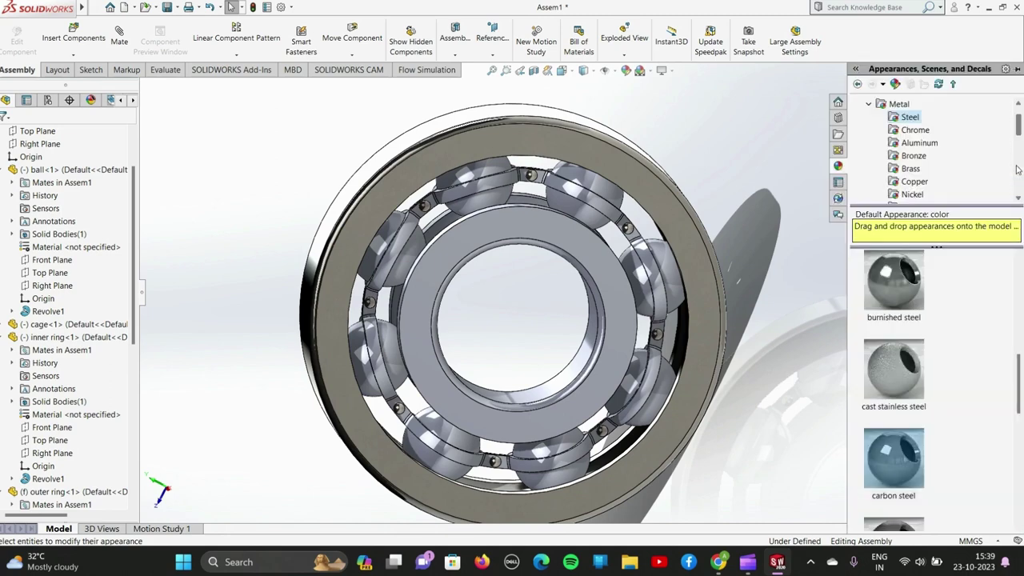
mouse_move(907, 476)
mouse_down()
mouse_move(811, 423)
mouse_move(567, 221)
mouse_move(550, 240)
mouse_up()
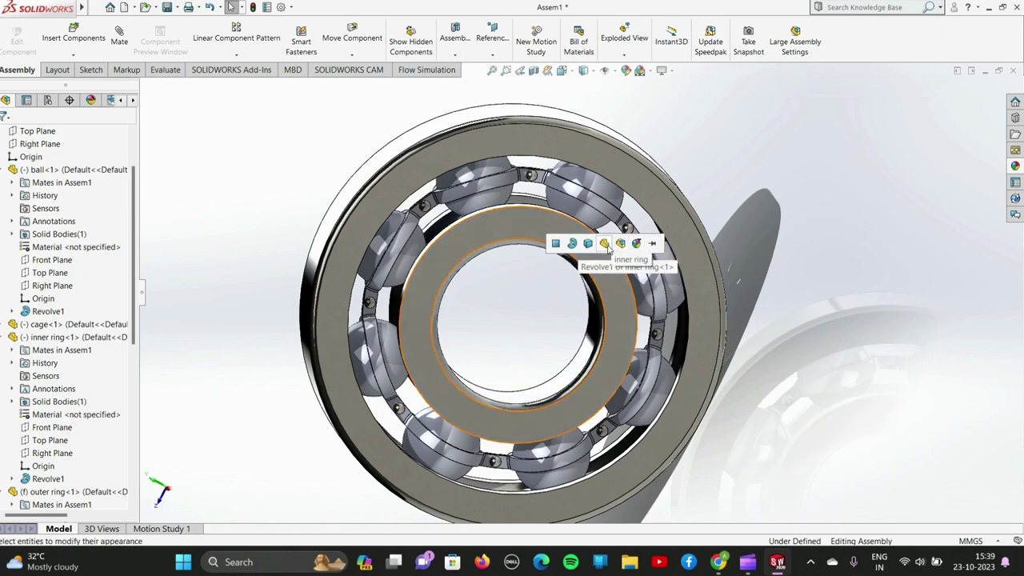
click(1015, 166)
drag(893, 468, 596, 189)
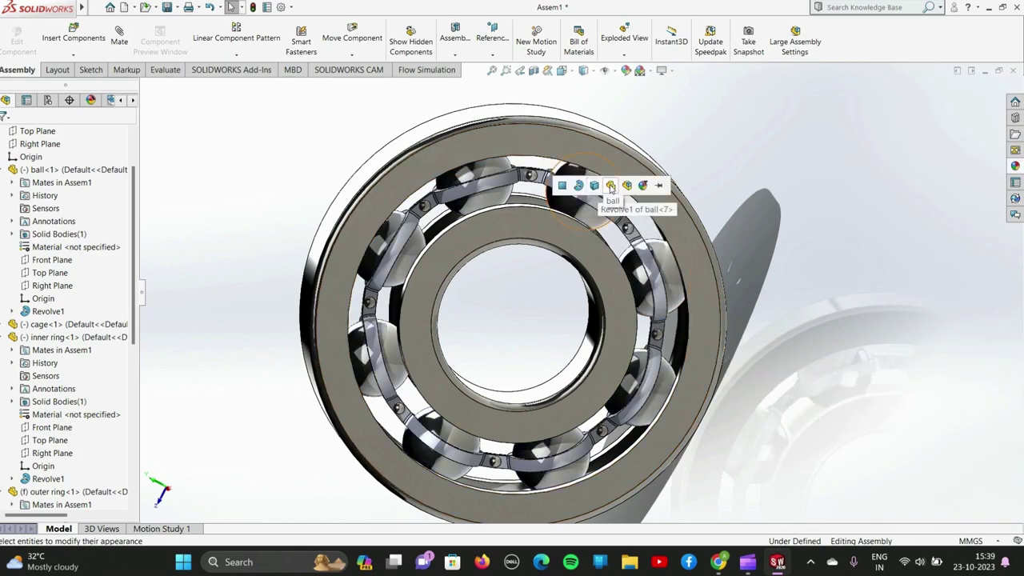
click(610, 186)
Apply carbon steel to the cage and outer ring components
click(1014, 165)
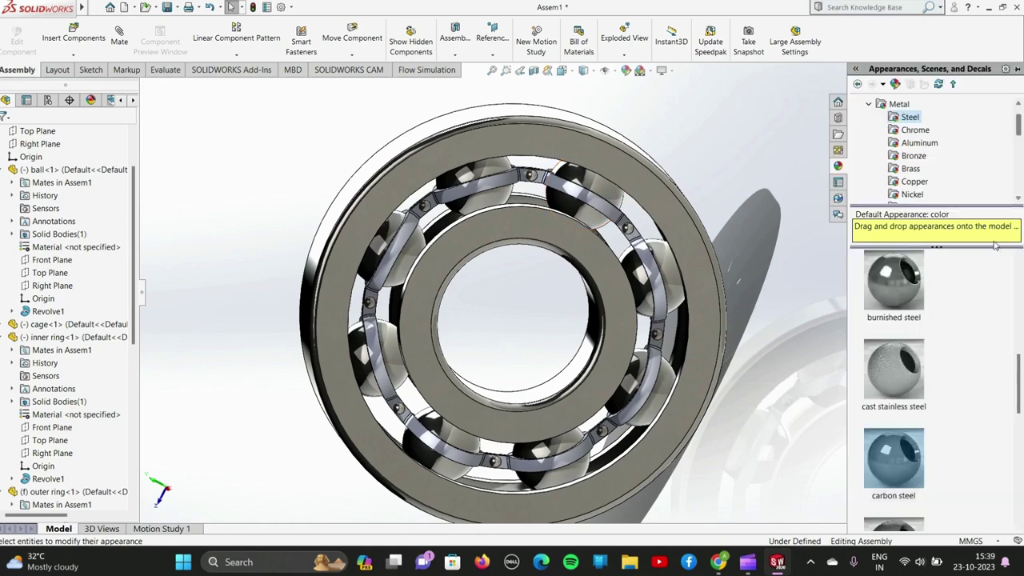
drag(900, 472, 602, 206)
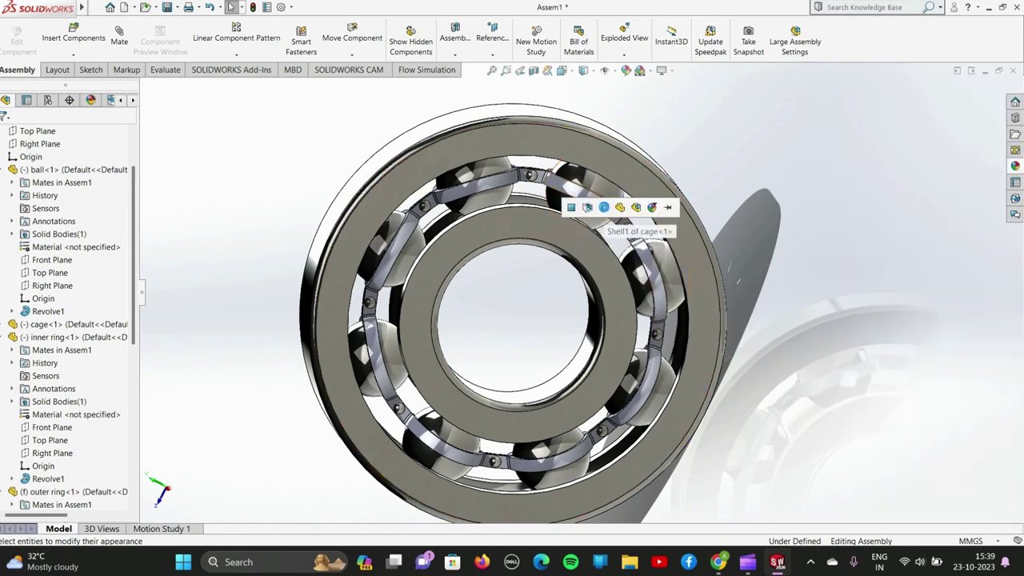
click(618, 206)
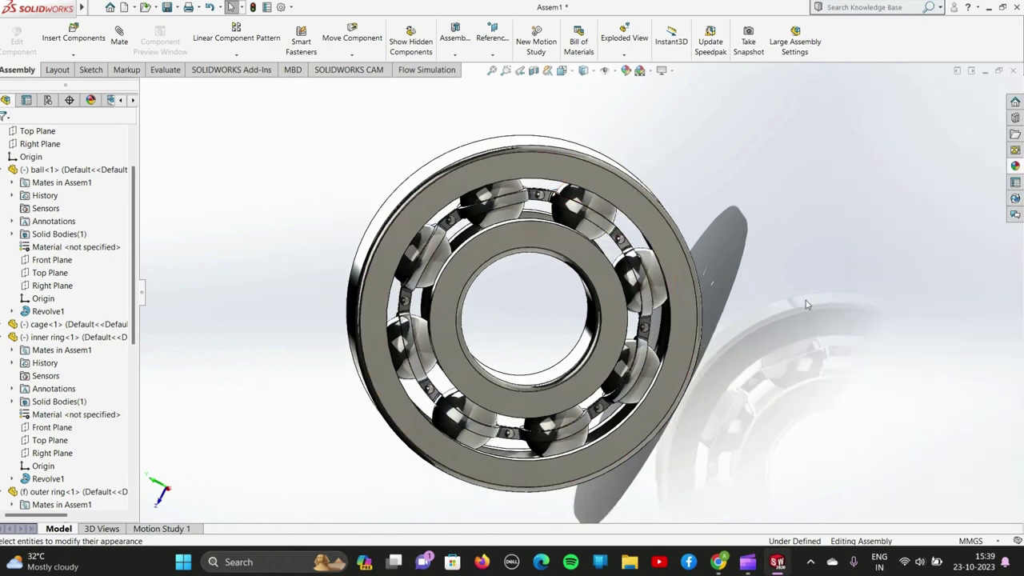
scroll(773, 300, down, 2)
click(1015, 166)
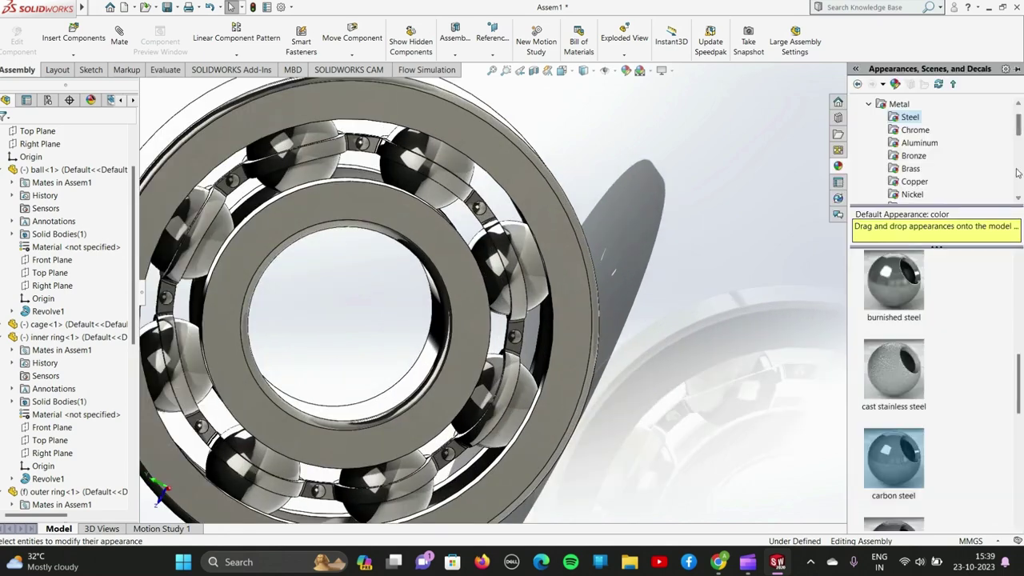
drag(899, 464, 588, 334)
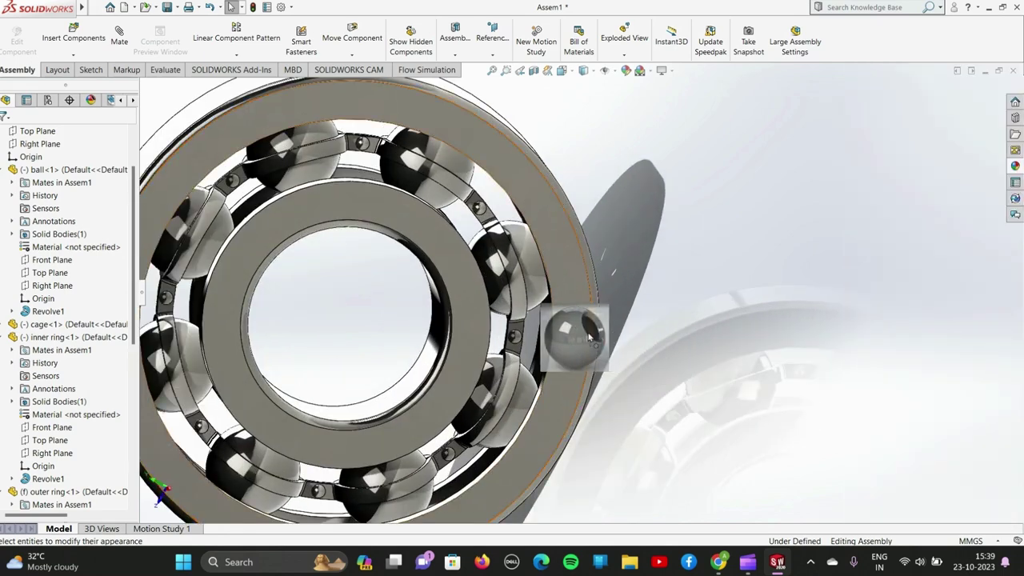
click(602, 331)
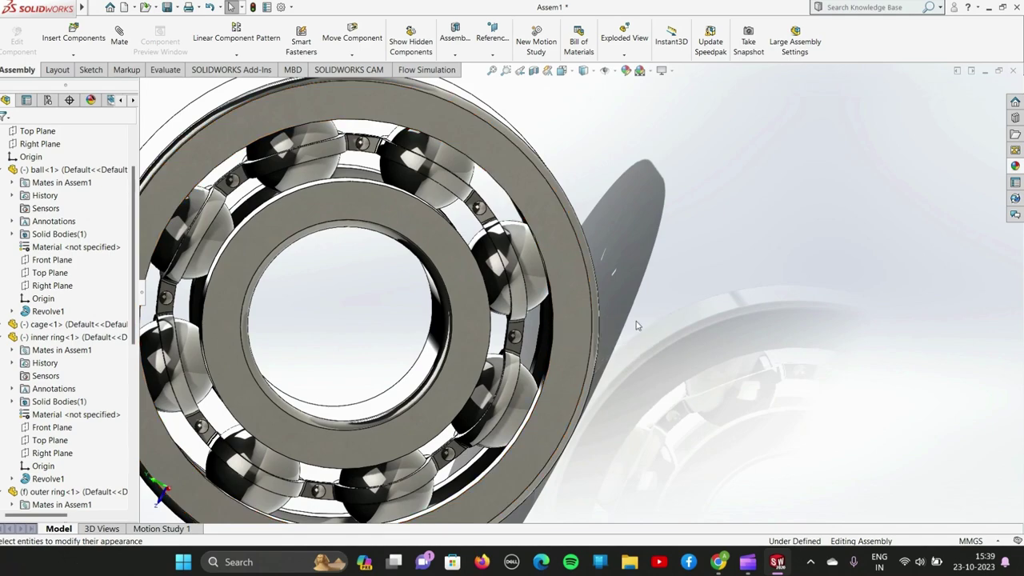
scroll(666, 307, up, 3)
Orbit to an angled side view and drag the inner ring to rotate the balls and cage
scroll(471, 179, down, 2)
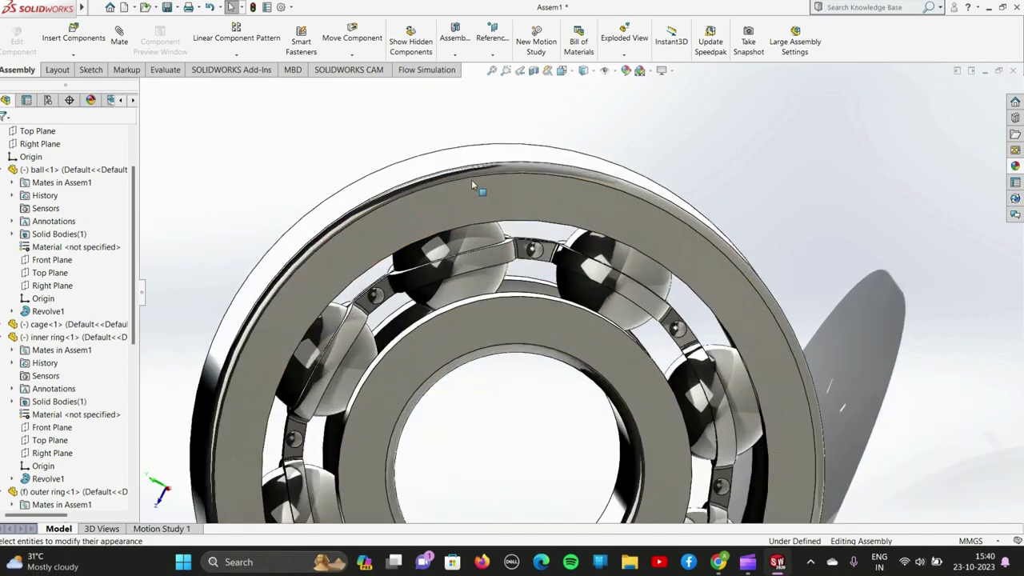
scroll(471, 179, down, 2)
scroll(512, 216, down, 2)
mouse_move(512, 216)
middle_down()
mouse_move(432, 286)
mouse_move(473, 323)
mouse_move(521, 336)
mouse_move(407, 304)
mouse_move(393, 285)
mouse_move(494, 364)
middle_up()
scroll(444, 304, down, 2)
mouse_move(494, 365)
mouse_down()
mouse_move(599, 314)
mouse_move(565, 426)
mouse_up()
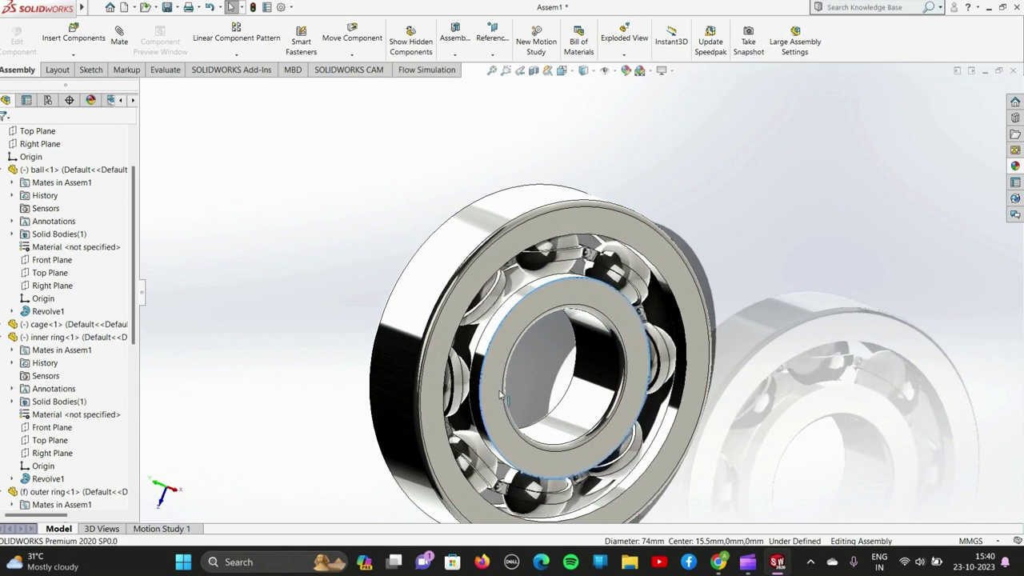
drag(565, 426, 347, 242)
click(348, 242)
mouse_move(347, 243)
middle_down()
mouse_move(480, 364)
mouse_move(465, 346)
middle_up()
drag(466, 346, 576, 384)
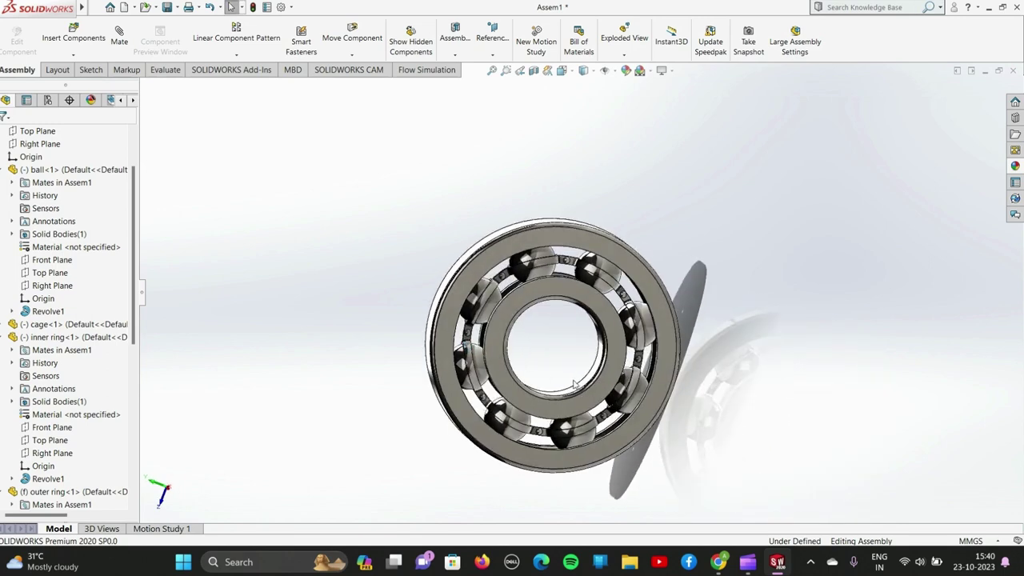
click(524, 308)
click(569, 341)
Tilt the view further and spin the inner ring, checking the balls and cage follow
scroll(562, 336, down, 2)
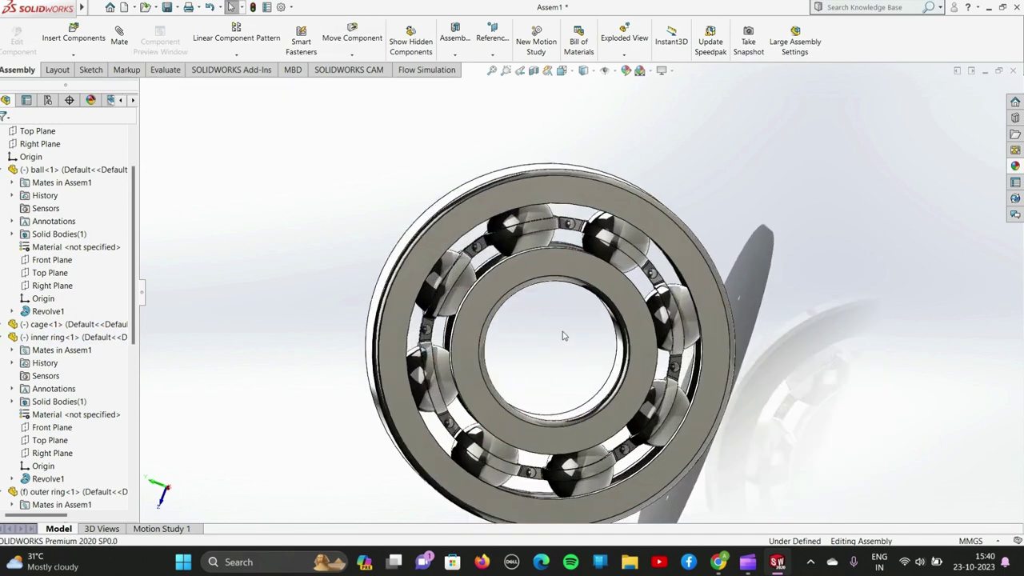
scroll(562, 336, up, 2)
scroll(562, 336, up, 2)
scroll(718, 411, down, 2)
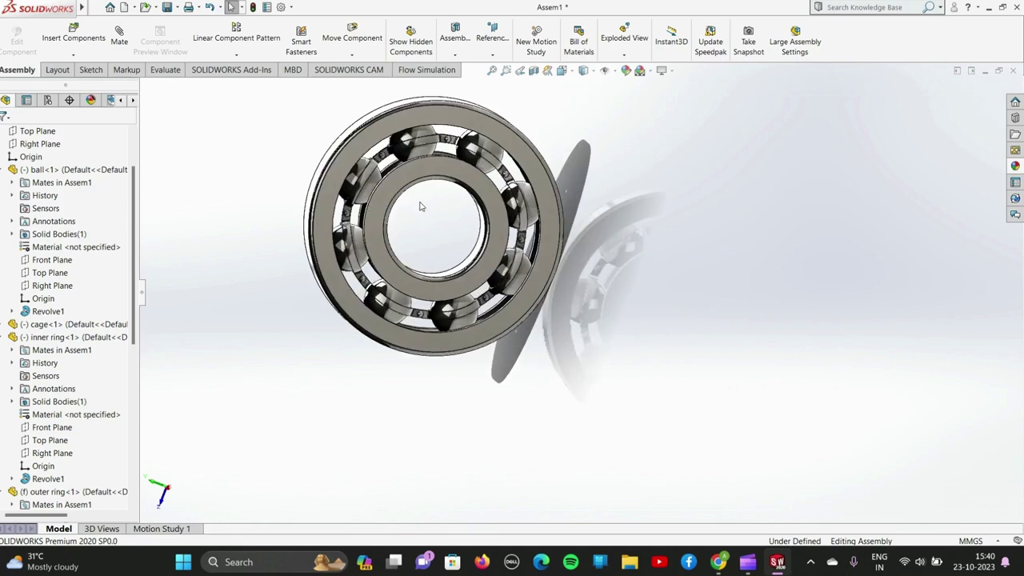
scroll(476, 258, down, 1)
scroll(475, 258, down, 1)
scroll(476, 259, down, 1)
mouse_move(475, 258)
middle_down()
mouse_move(492, 267)
mouse_move(477, 203)
mouse_move(737, 158)
middle_up()
click(478, 203)
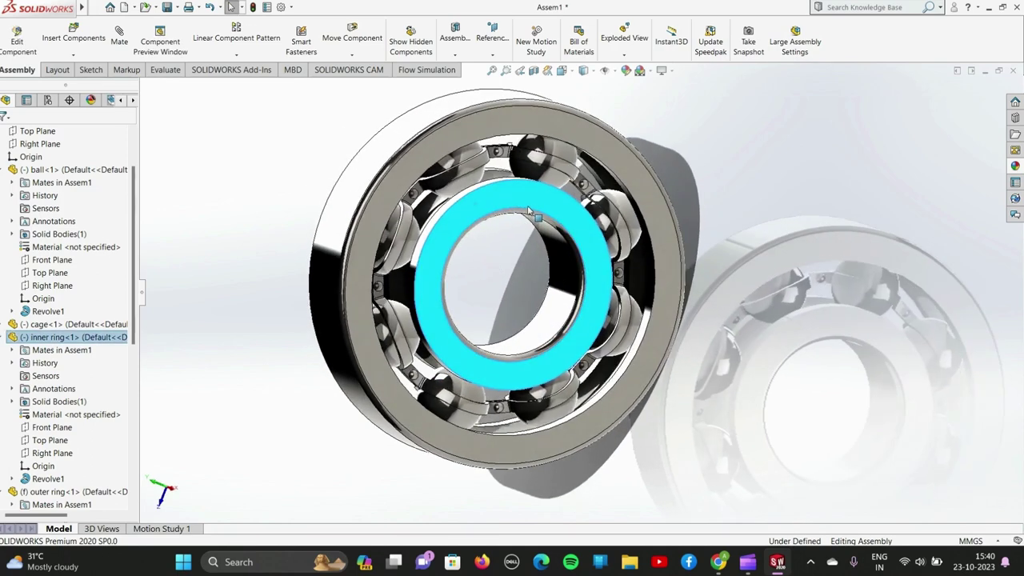
click(737, 158)
mouse_move(596, 240)
mouse_down()
mouse_move(540, 336)
mouse_move(521, 344)
mouse_move(469, 279)
mouse_move(485, 184)
mouse_up()
scroll(486, 184, down, 1)
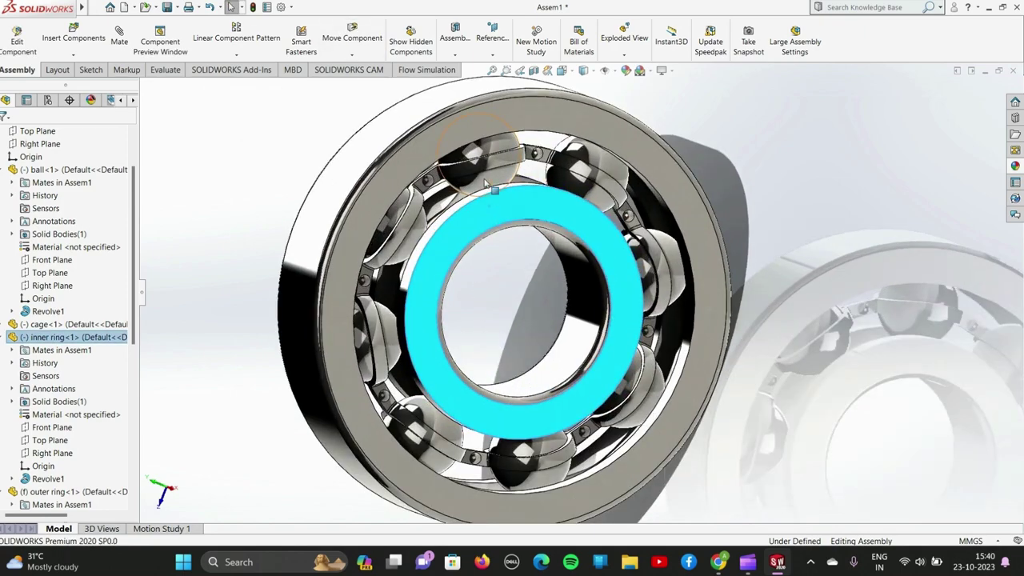
scroll(485, 184, down, 3)
mouse_move(508, 297)
mouse_down()
mouse_move(590, 290)
mouse_move(664, 358)
mouse_move(660, 393)
mouse_up()
From steep and head-on views, spin the ring again, then Esc out of Move Component
scroll(661, 393, up, 2)
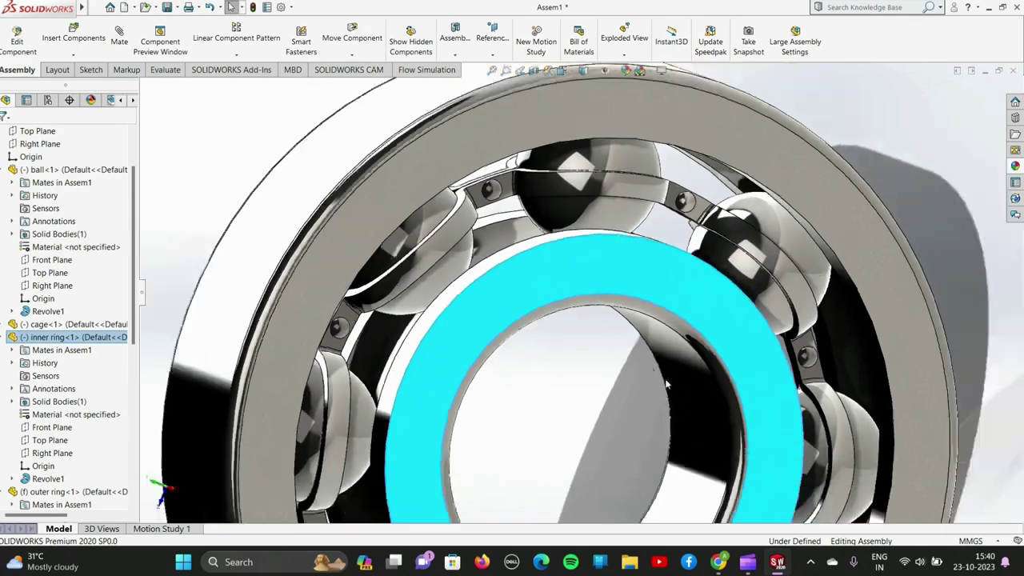
scroll(666, 385, up, 3)
mouse_move(371, 289)
middle_down()
mouse_move(471, 338)
mouse_move(360, 302)
mouse_move(389, 314)
mouse_move(745, 275)
middle_up()
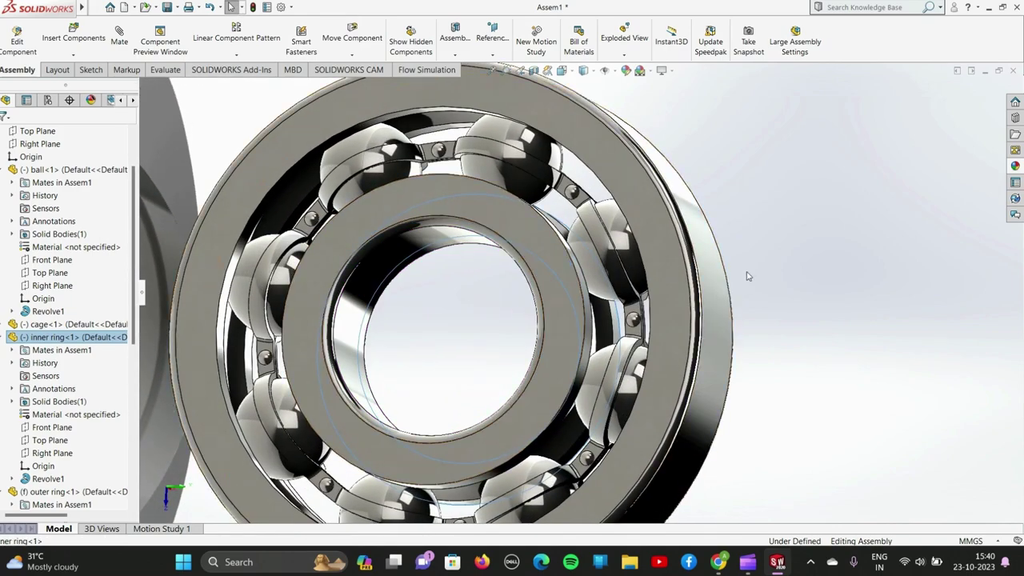
click(745, 274)
click(432, 217)
drag(432, 218, 470, 364)
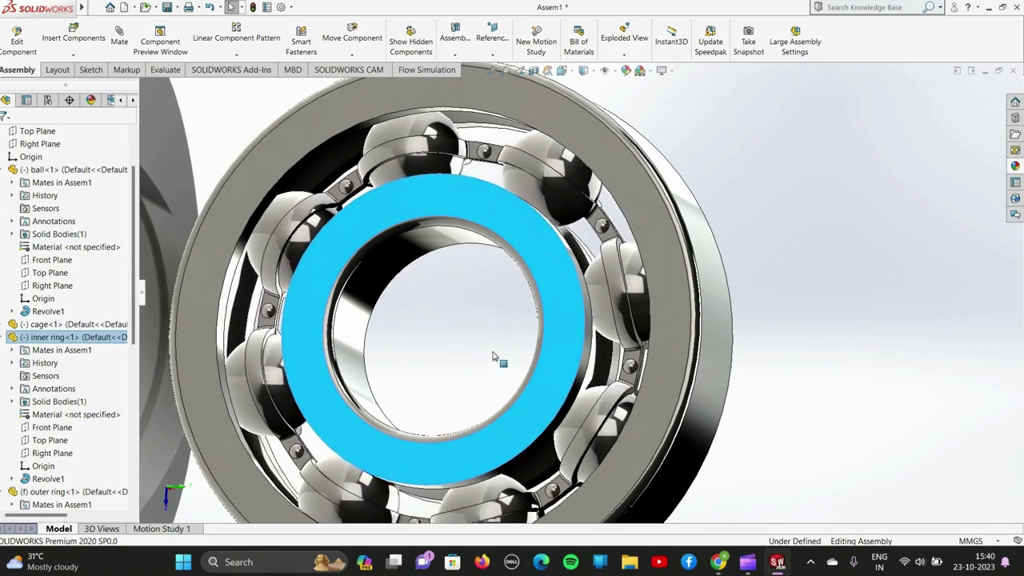
drag(470, 364, 766, 233)
click(766, 233)
scroll(744, 311, up, 3)
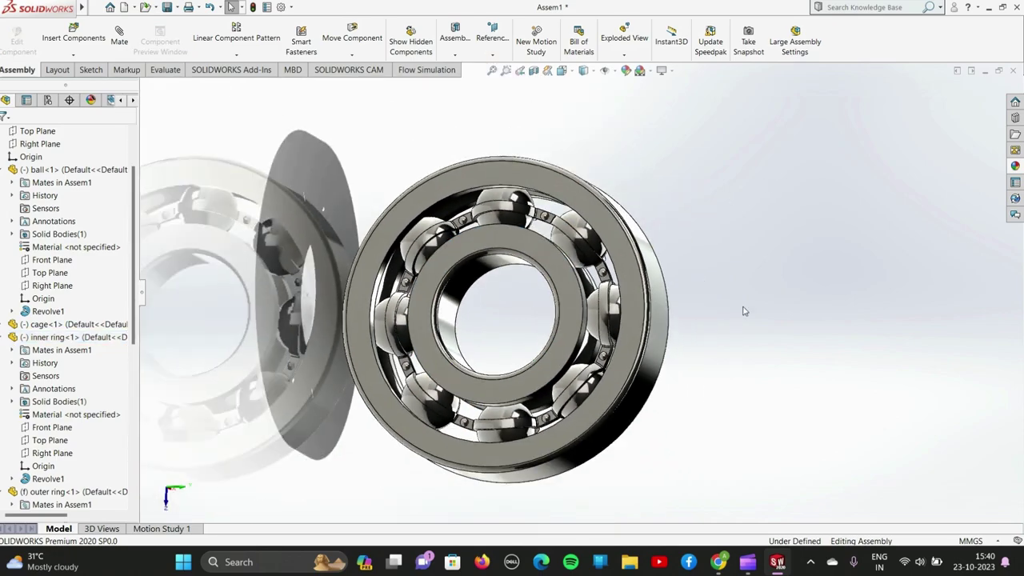
mouse_move(724, 326)
middle_down()
mouse_move(526, 304)
mouse_move(536, 286)
middle_up()
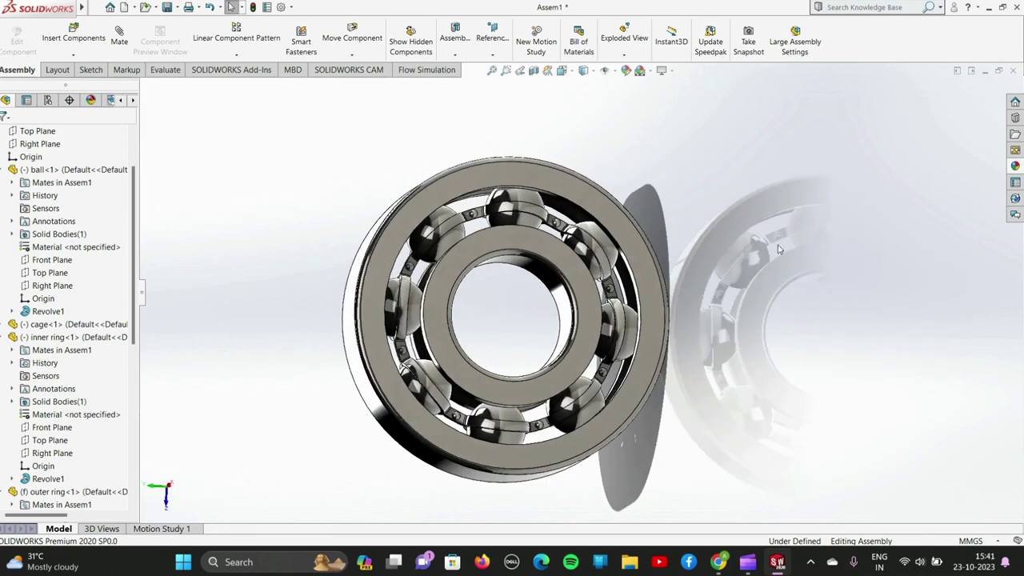
mouse_move(480, 247)
mouse_down()
mouse_move(552, 288)
mouse_move(555, 320)
mouse_move(520, 349)
mouse_move(487, 347)
mouse_move(464, 327)
mouse_move(469, 302)
mouse_up()
key(Escape)
click(720, 203)
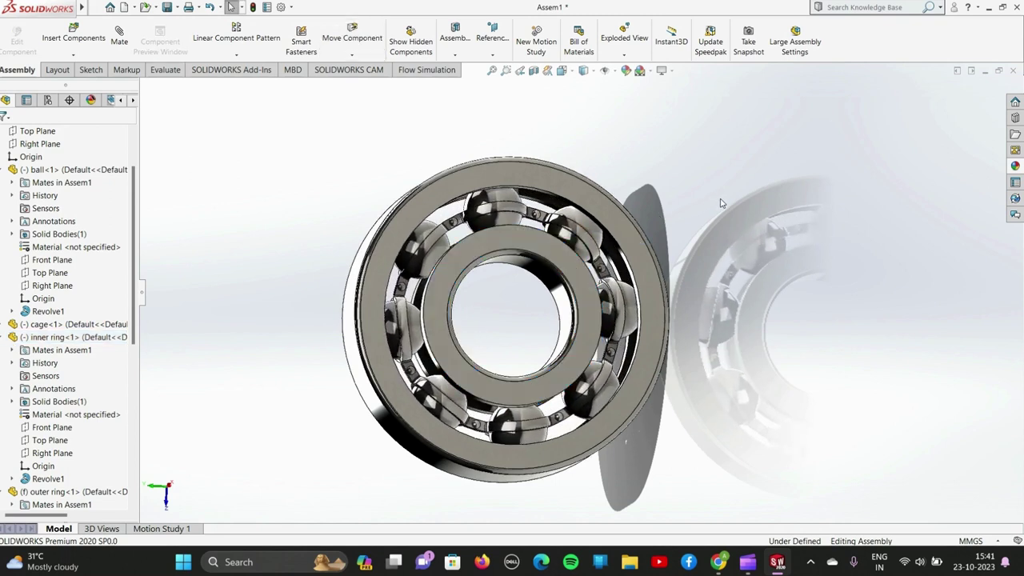
mouse_move(747, 562)
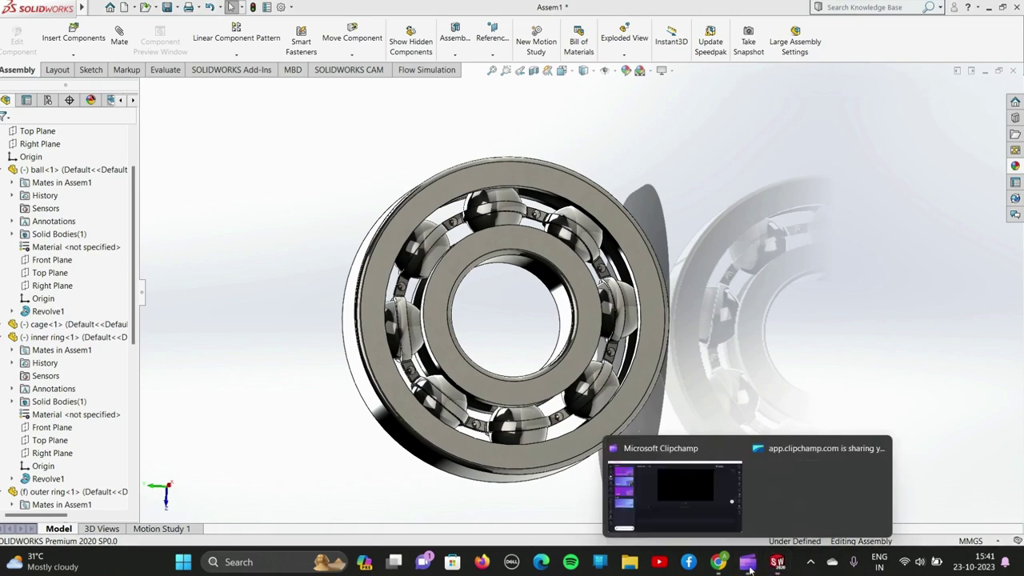
click(767, 516)
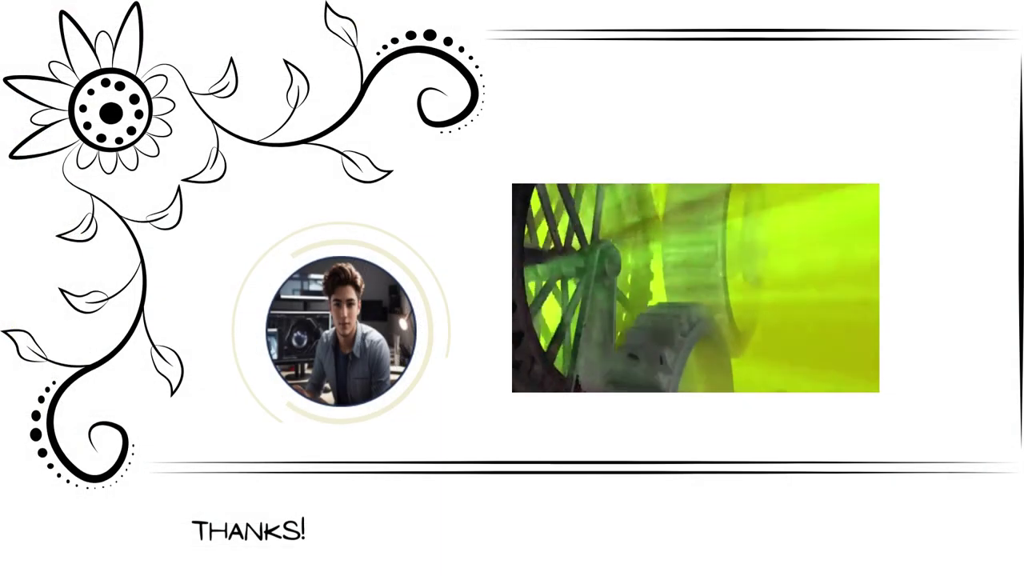